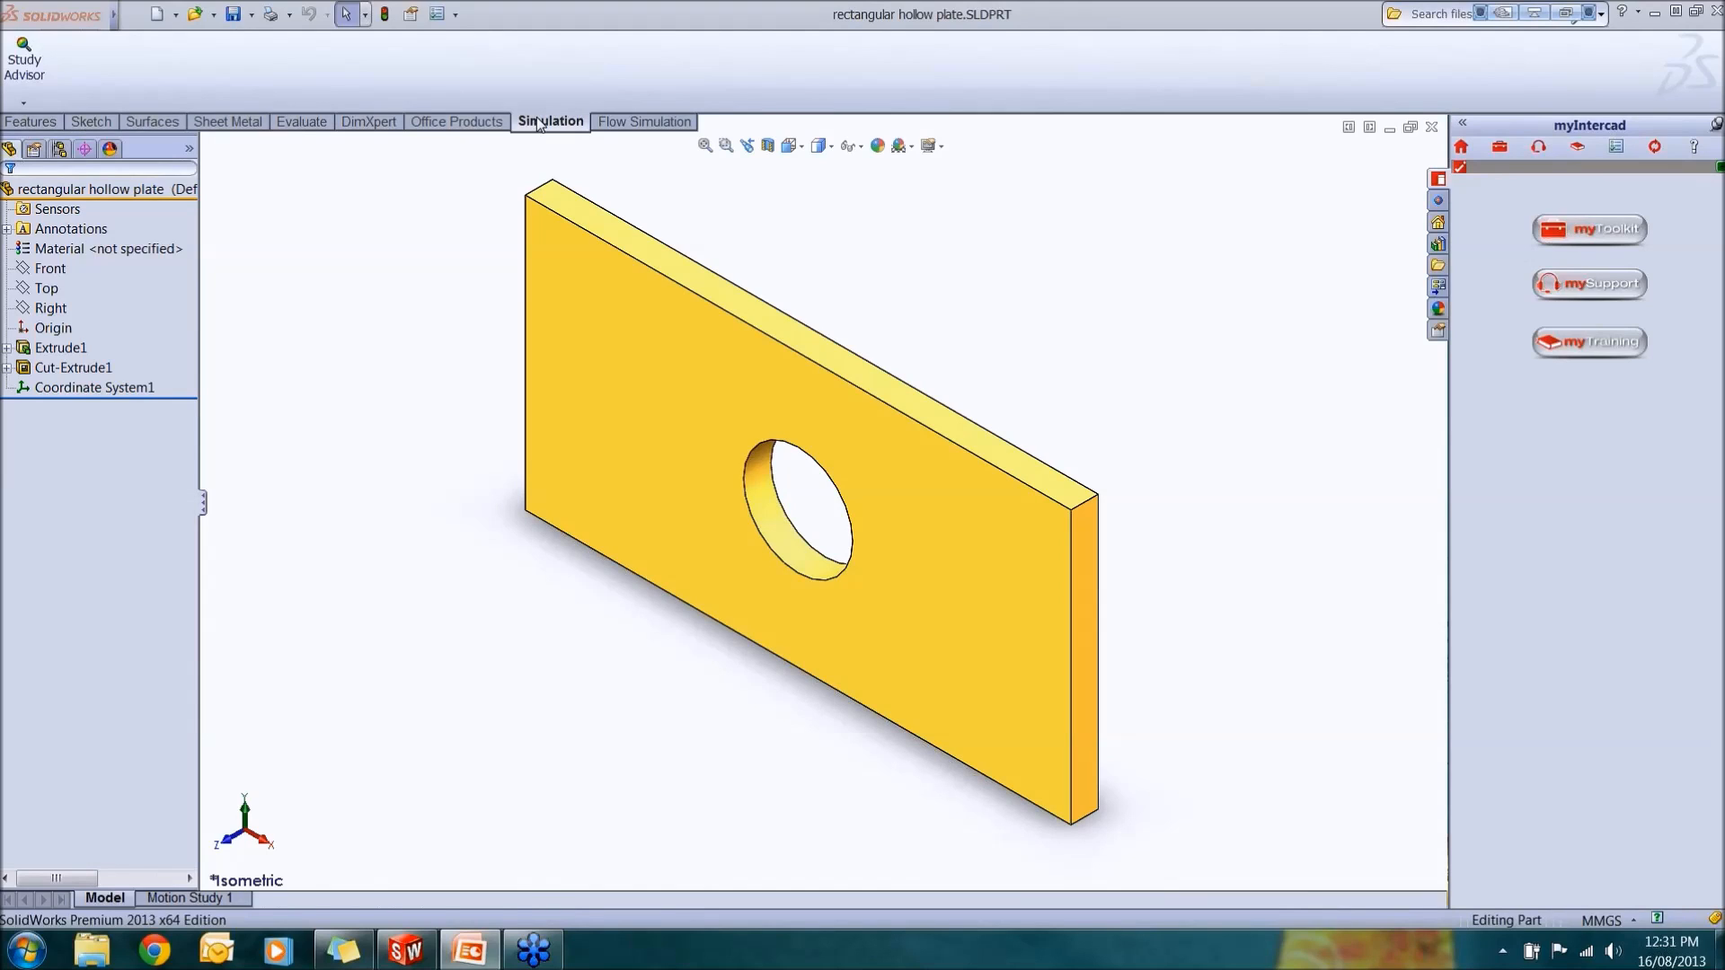
# Check in the add-ins list that SolidWorks Simulation is active and enabled at start-up.
pyautogui.click(457, 15)
pyautogui.click(467, 81)
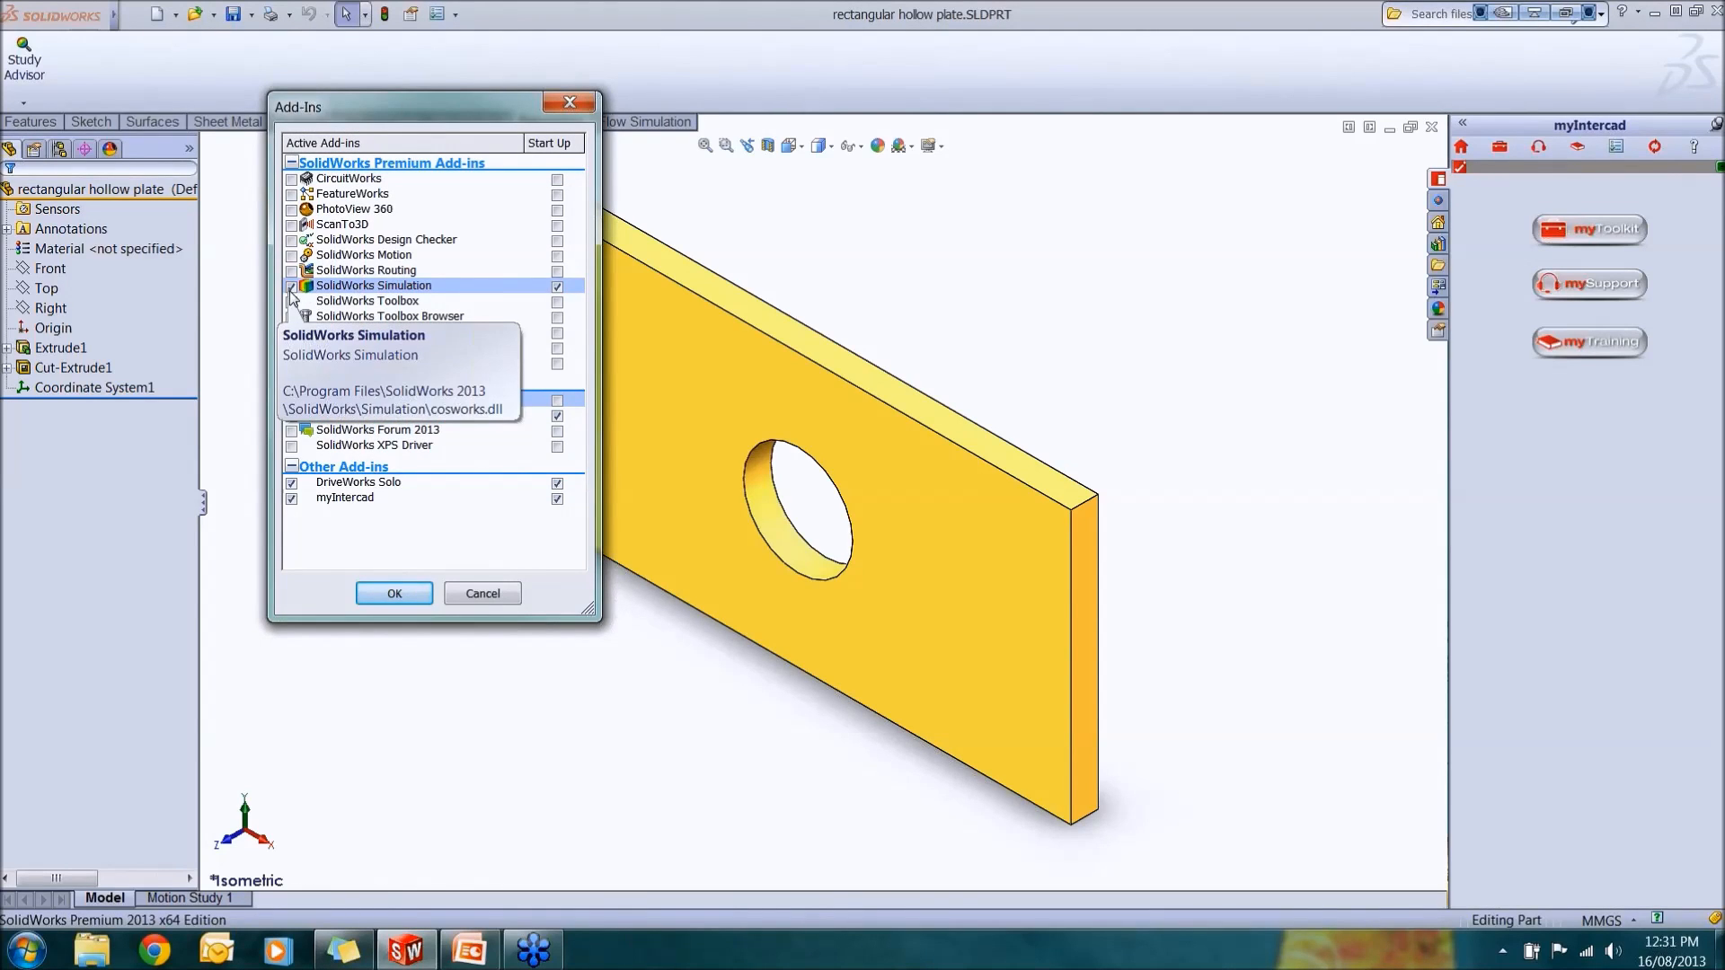
pyautogui.click(393, 593)
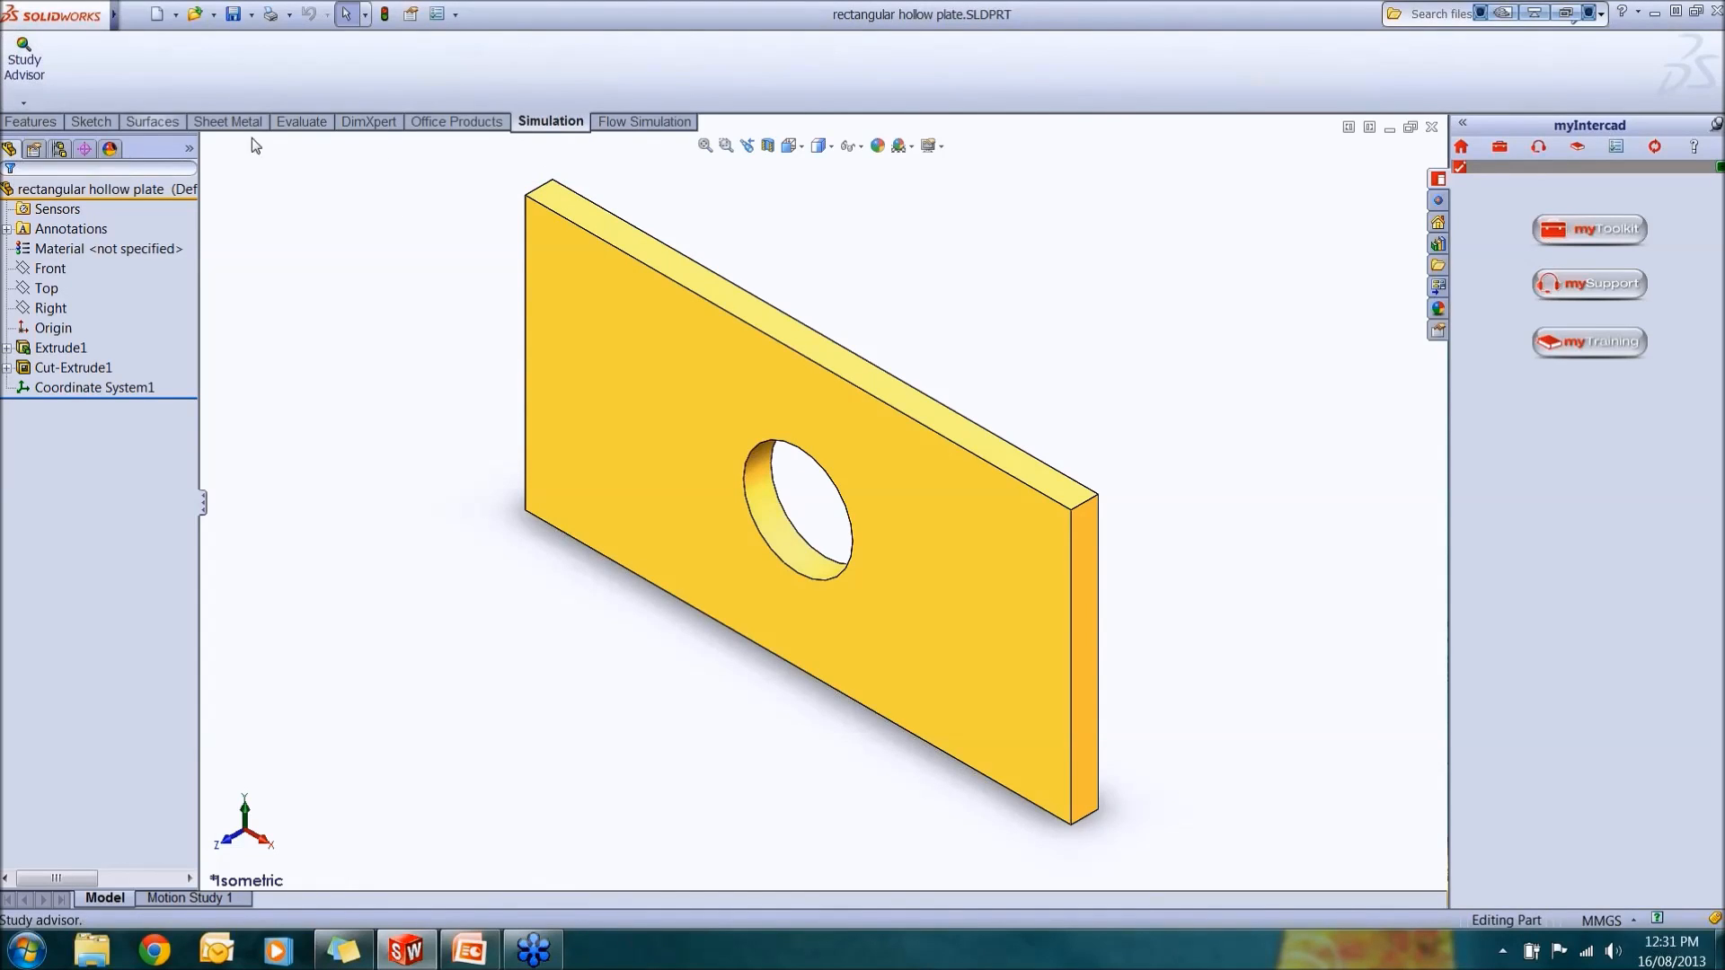
# Create a new simulation study of type Static and name it "Static".
pyautogui.click(34, 101)
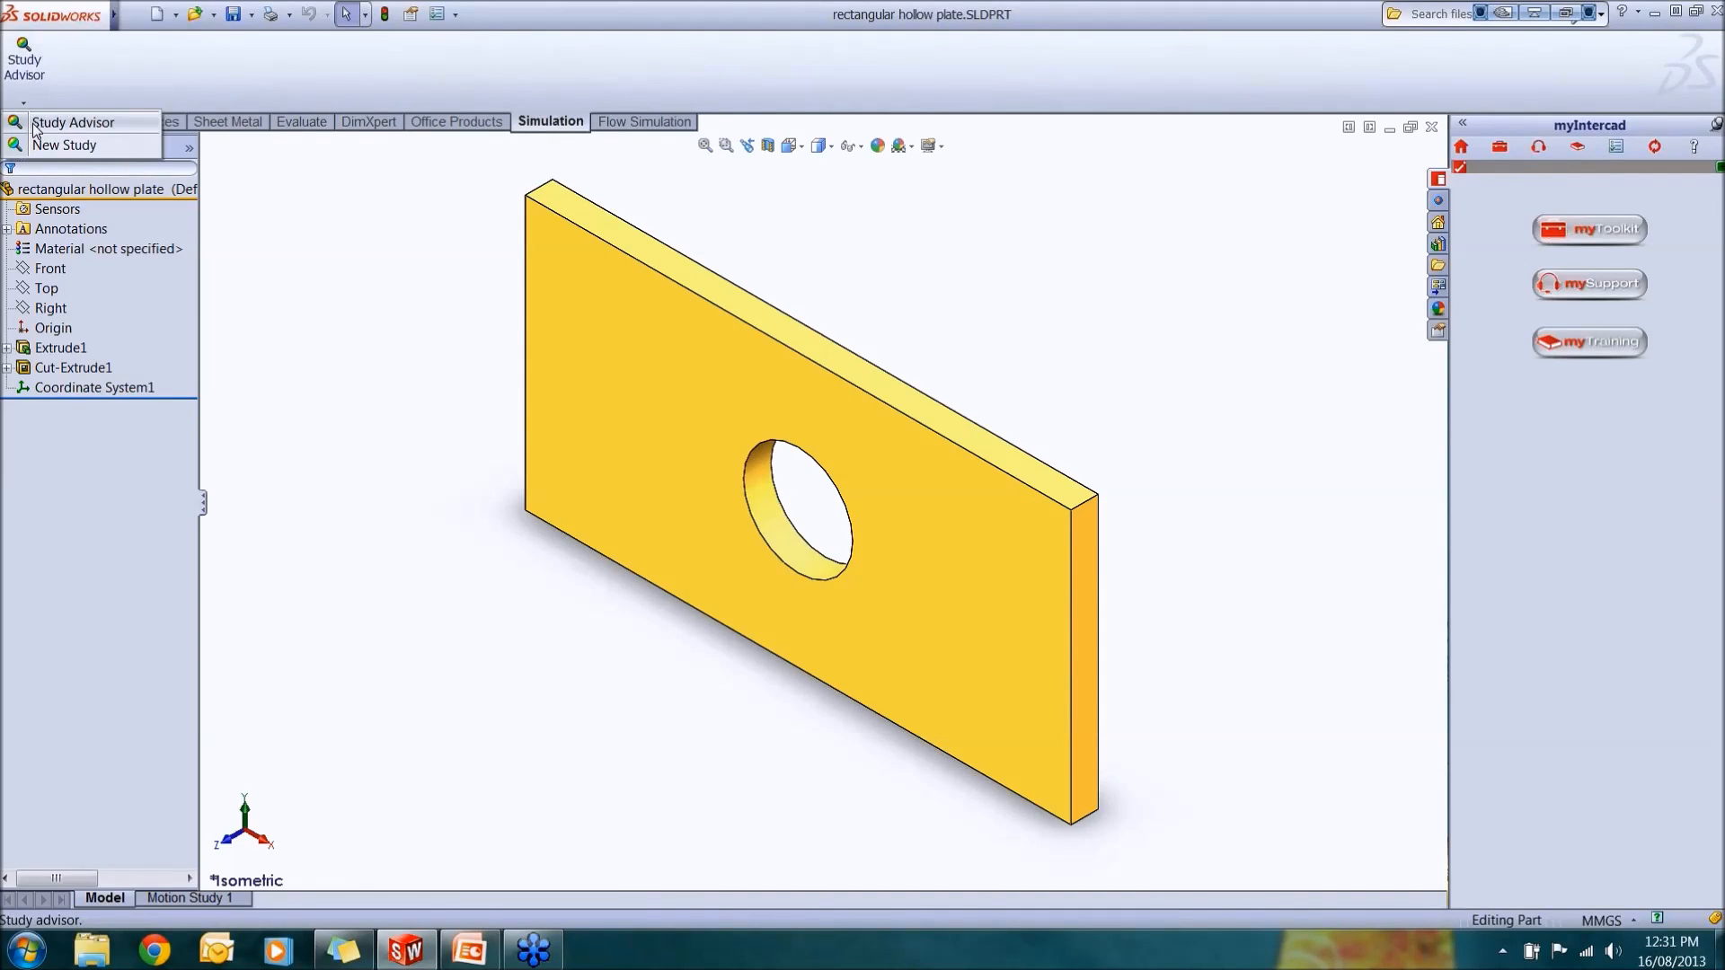
pyautogui.click(94, 144)
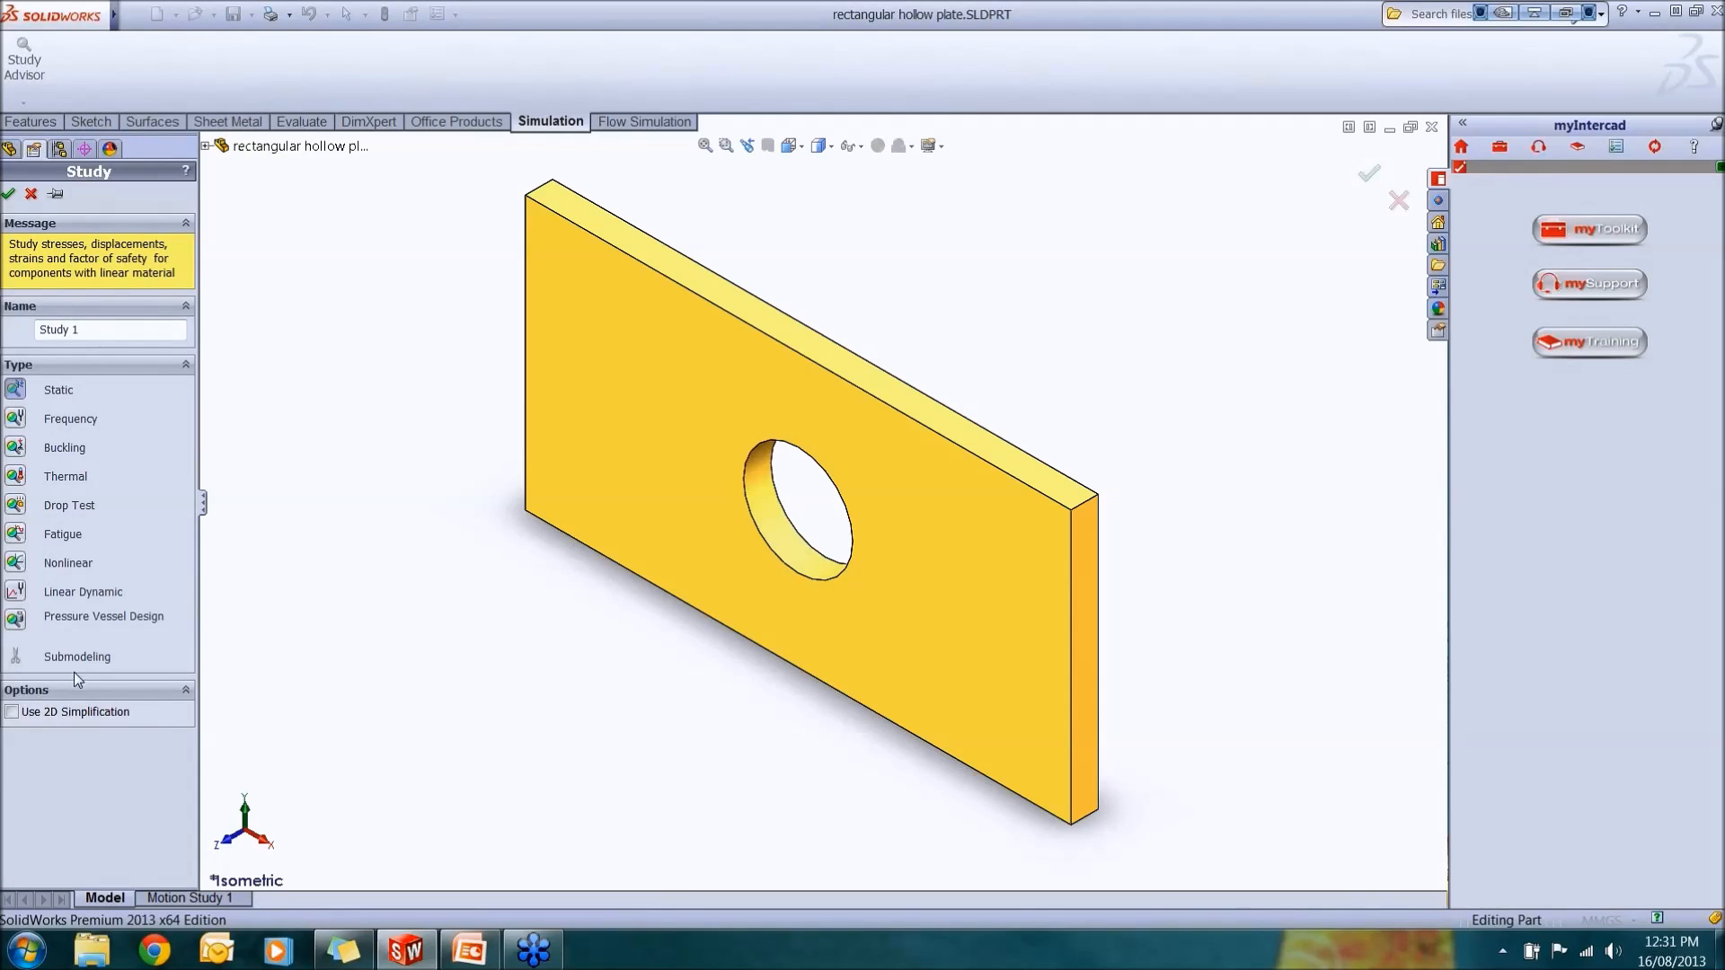
pyautogui.moveTo(90, 330); pyautogui.dragTo(3, 349)
pyautogui.write('Static')
pyautogui.click(9, 196)
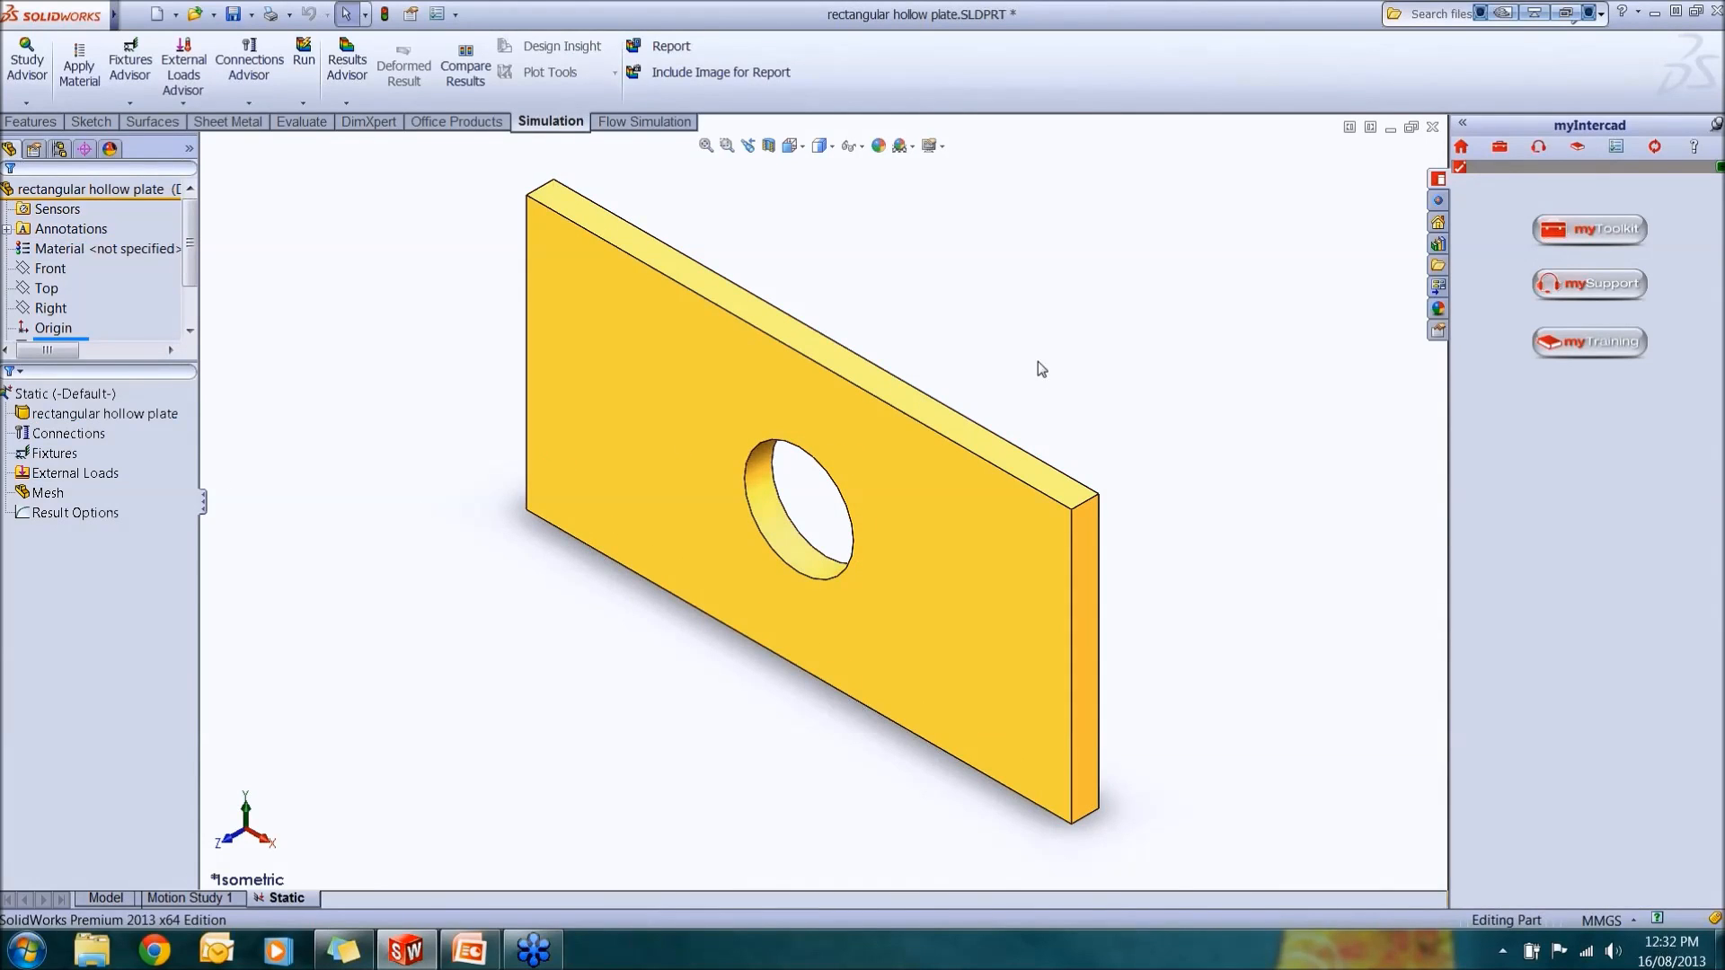
# Look through the study tree entries for the plate, connections, fixtures, external loads, mesh and result options.
pyautogui.click(53, 328)
pyautogui.click(52, 328)
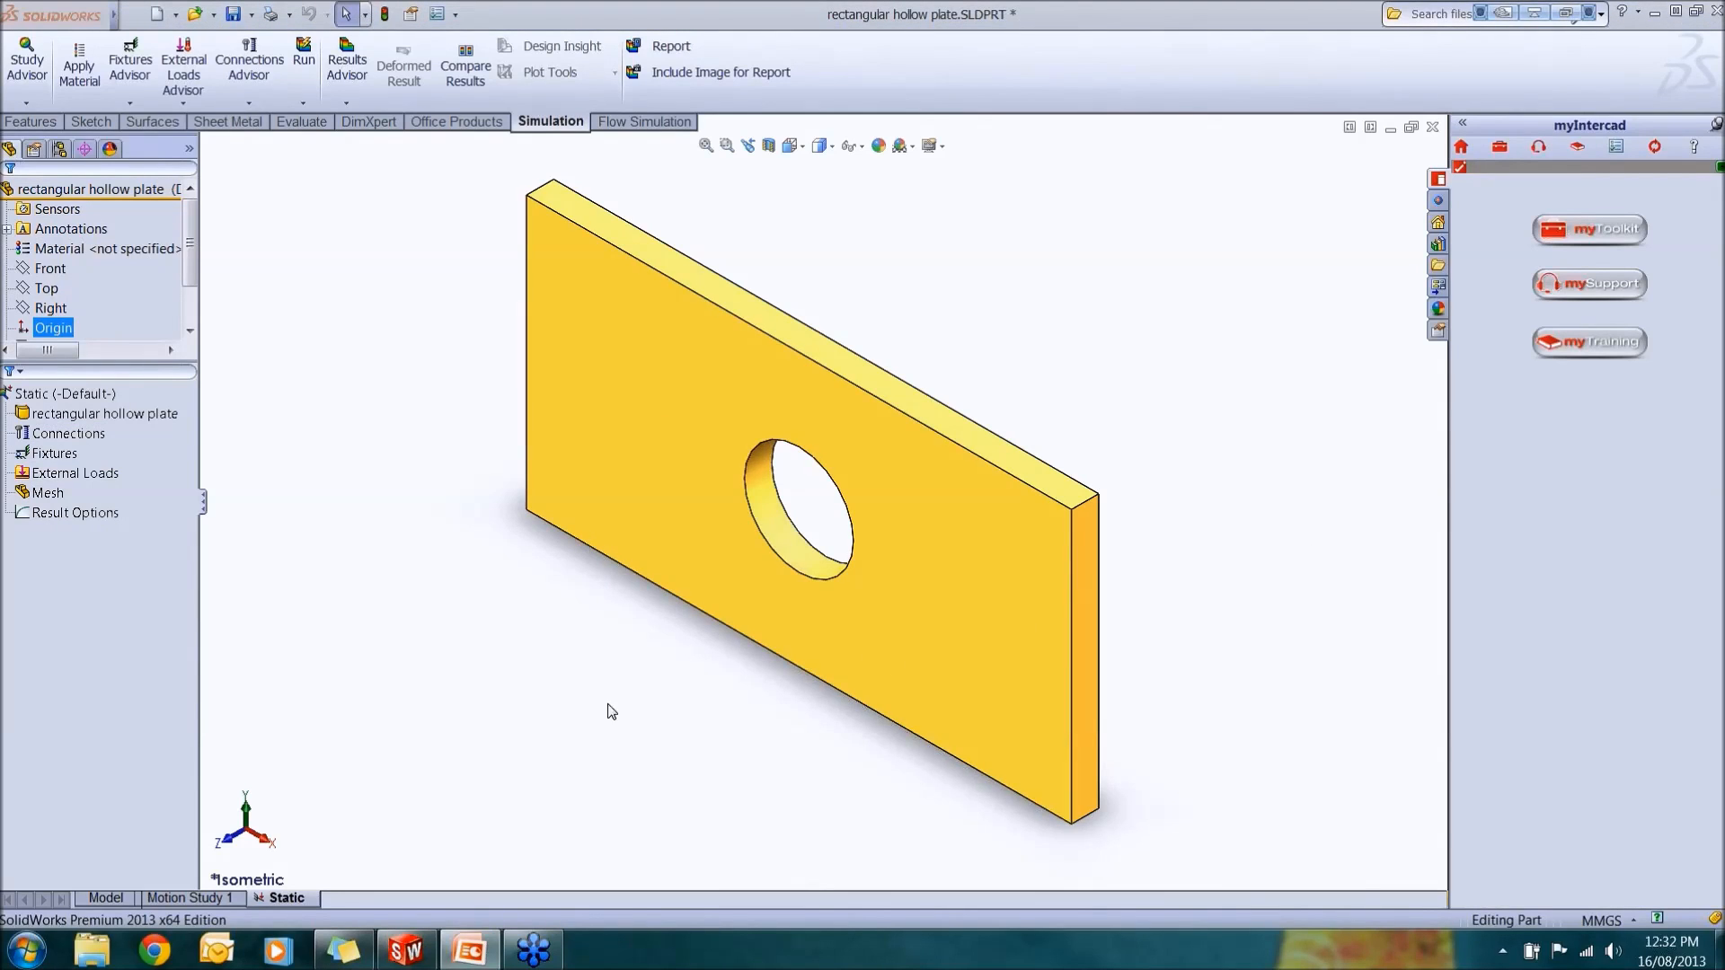
pyautogui.click(90, 401)
pyautogui.click(118, 415)
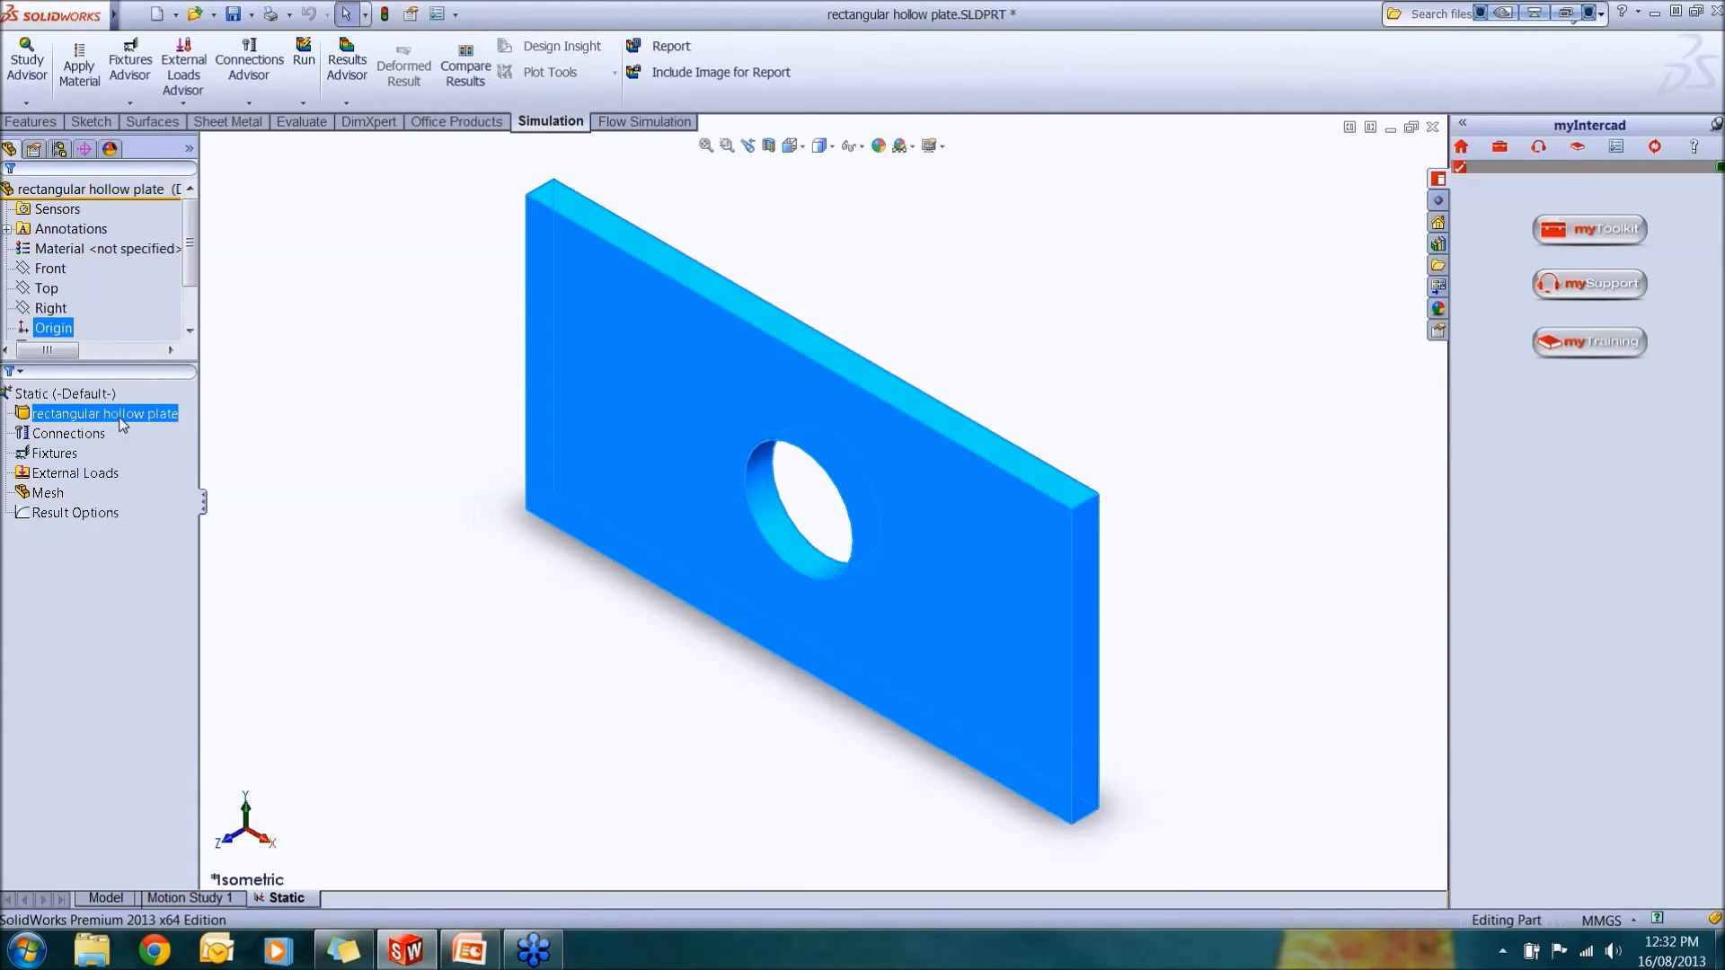
pyautogui.click(84, 441)
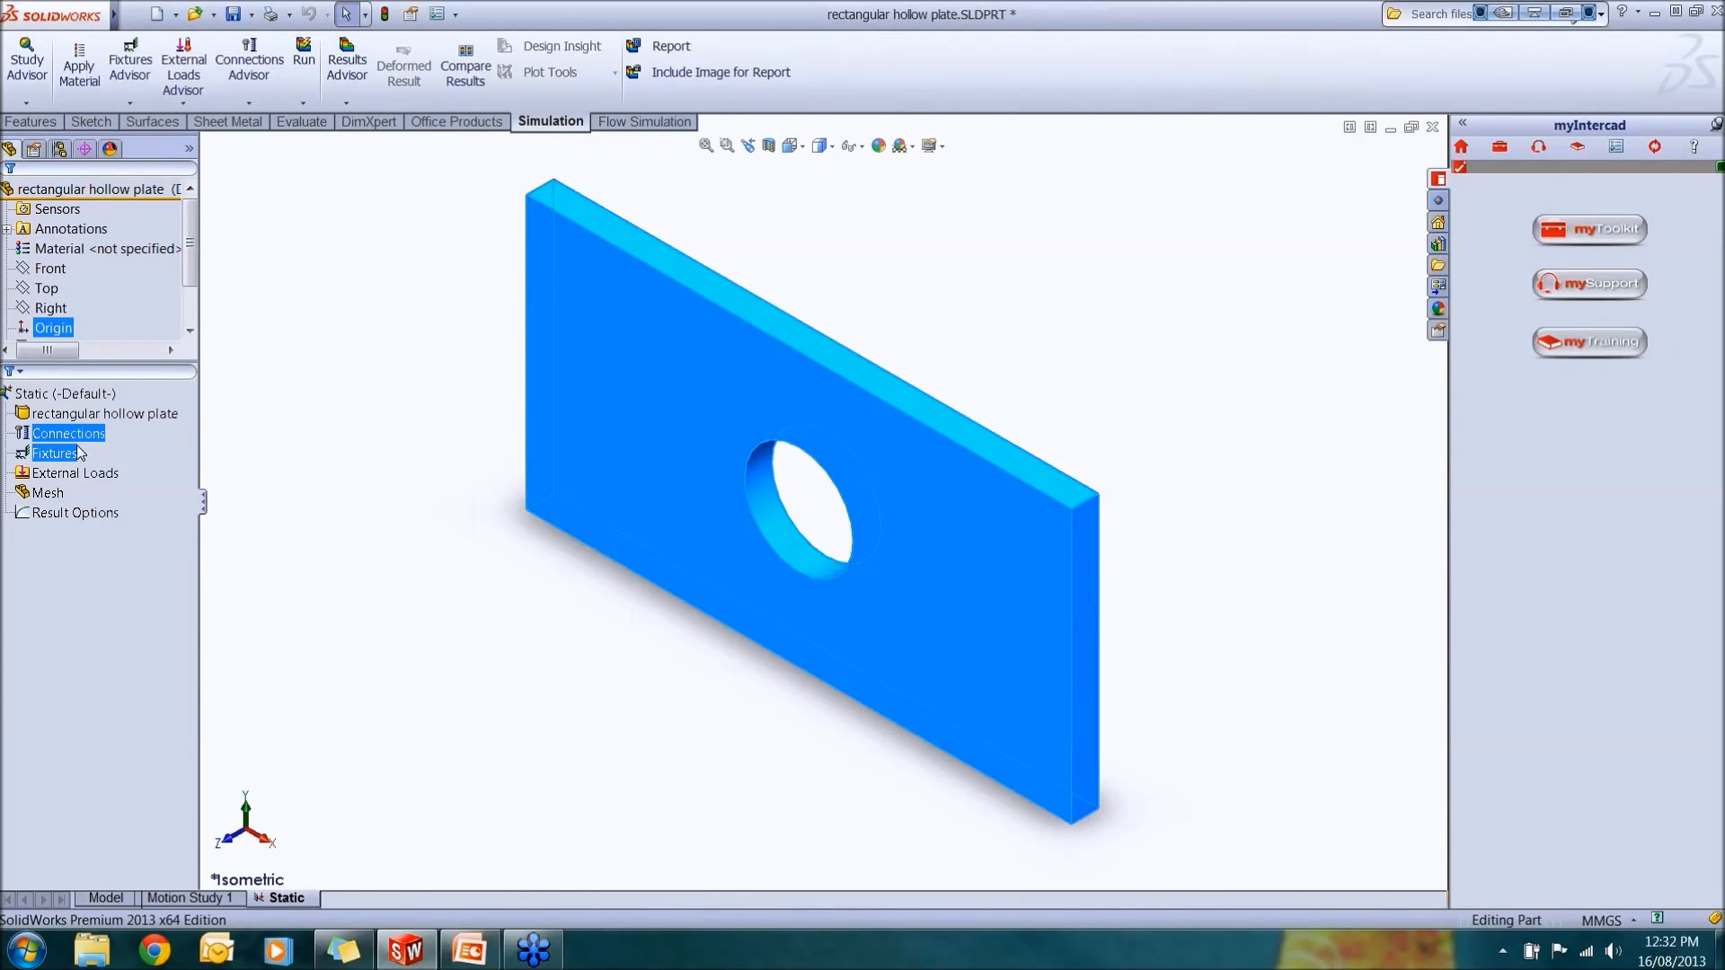
pyautogui.click(80, 474)
pyautogui.click(66, 510)
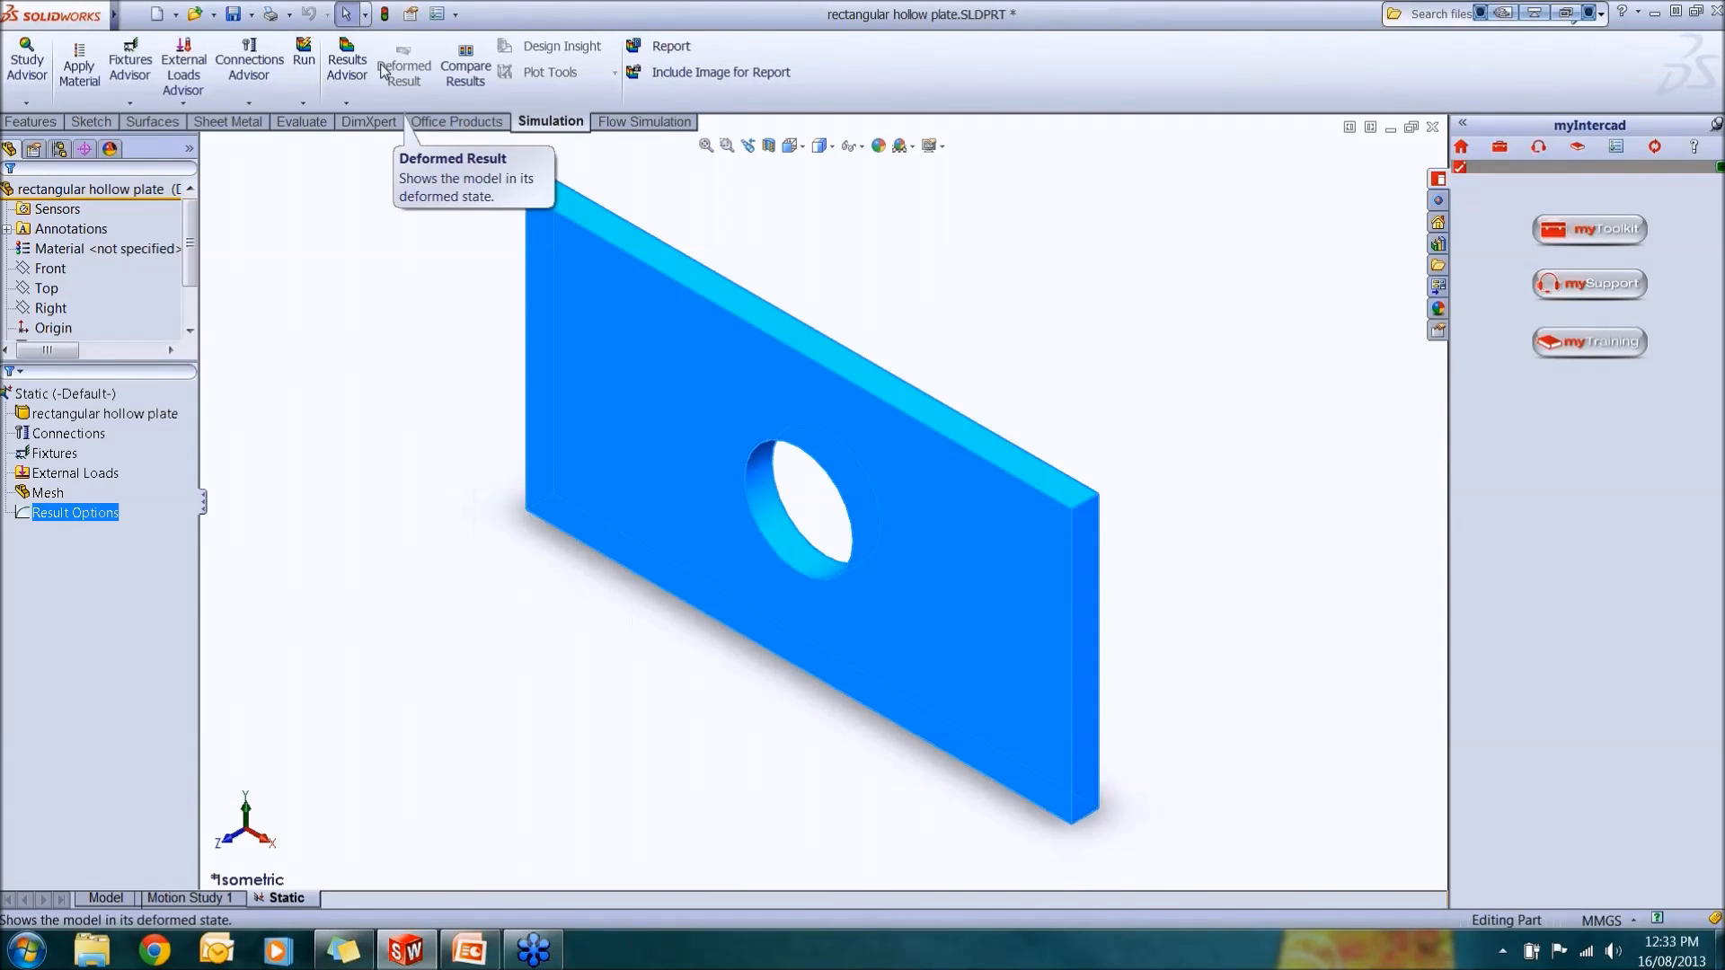
# Open the Simulation Advisor for the study and clear the plate selection.
pyautogui.click(14, 70)
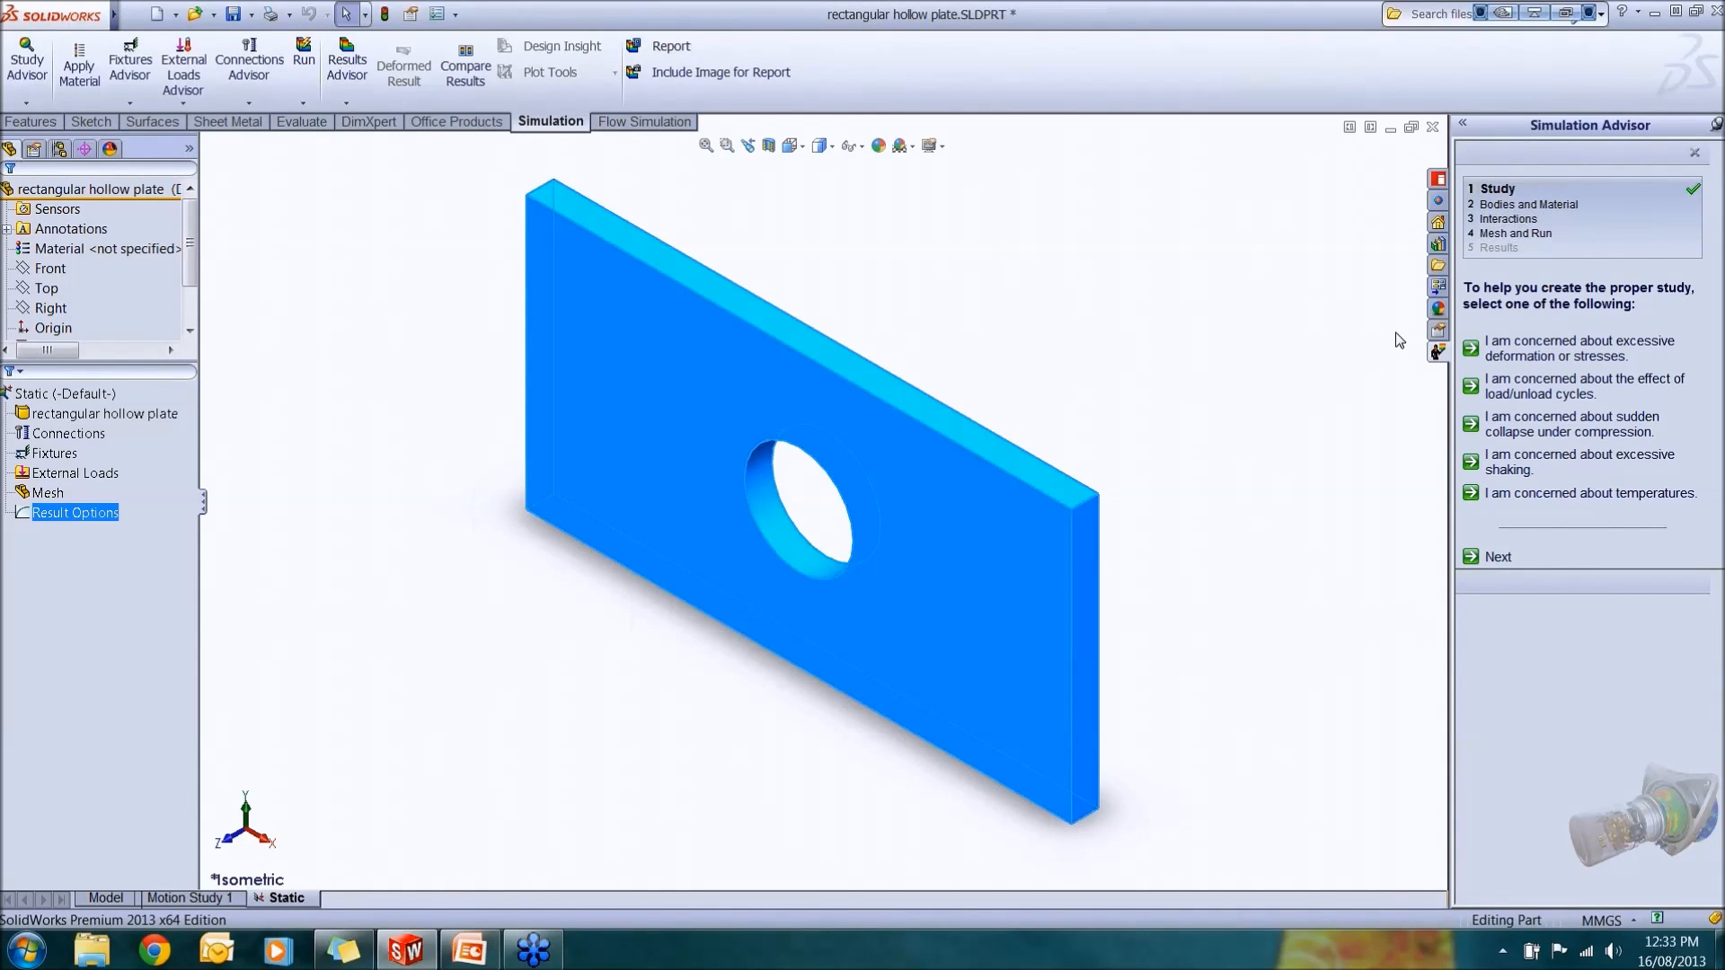
pyautogui.click(1231, 334)
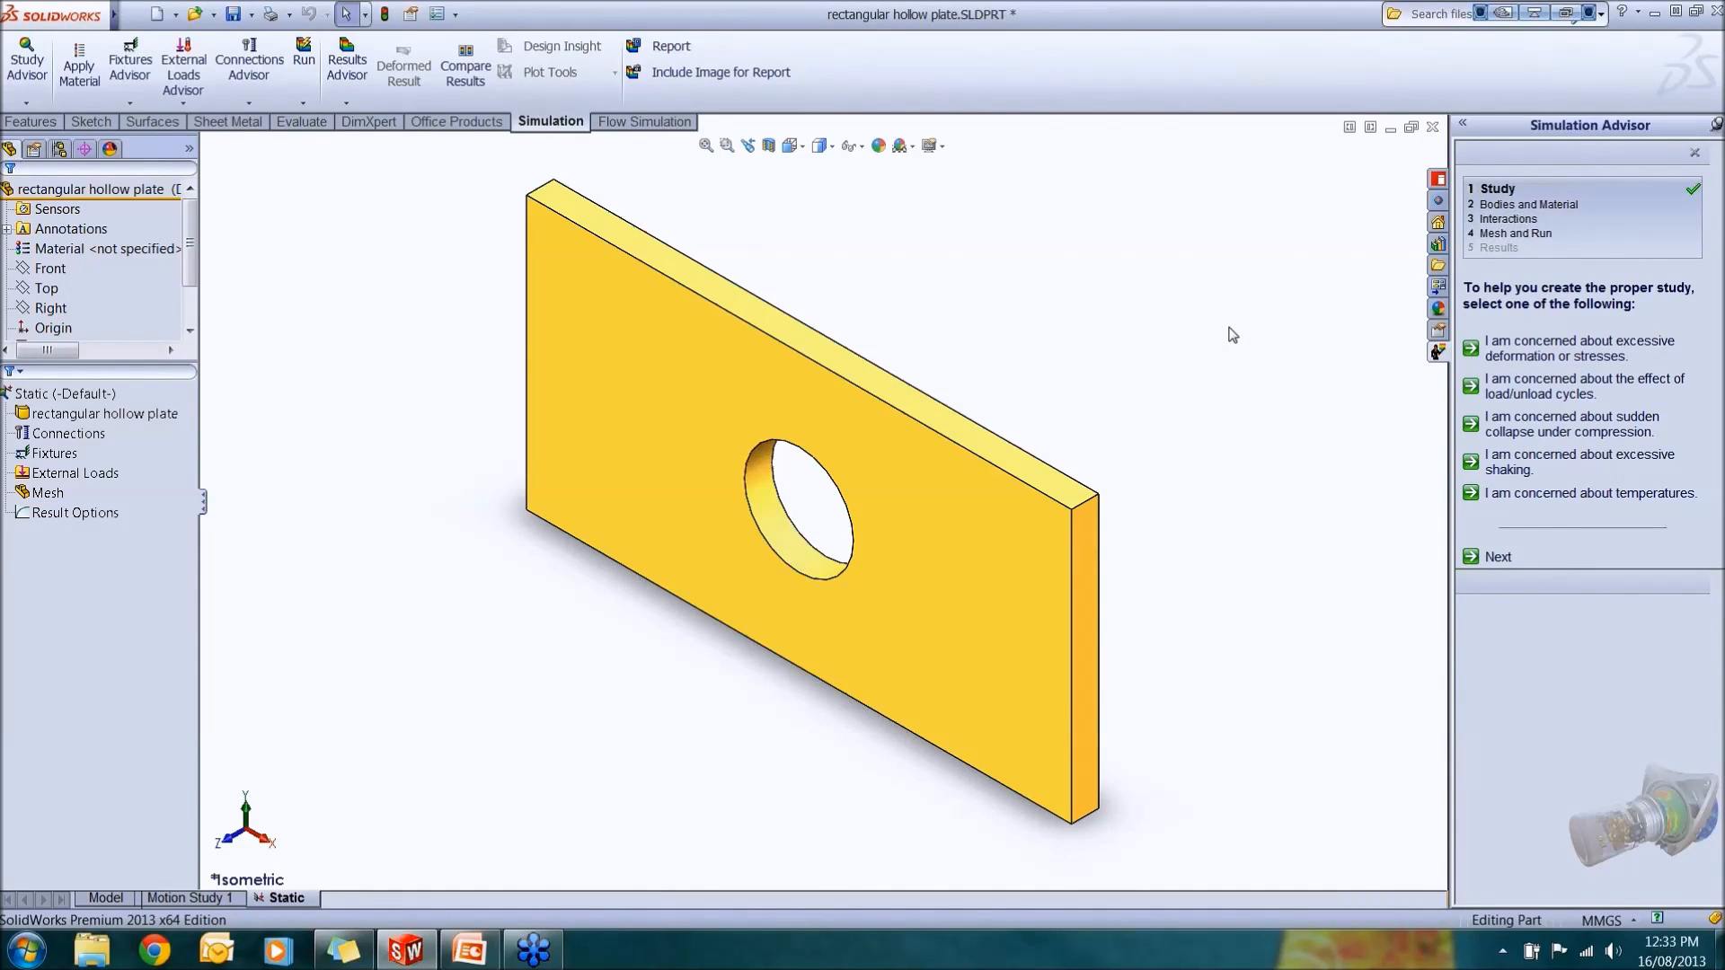
pyautogui.moveTo(1082, 411); pyautogui.dragTo(1113, 396, button='middle')
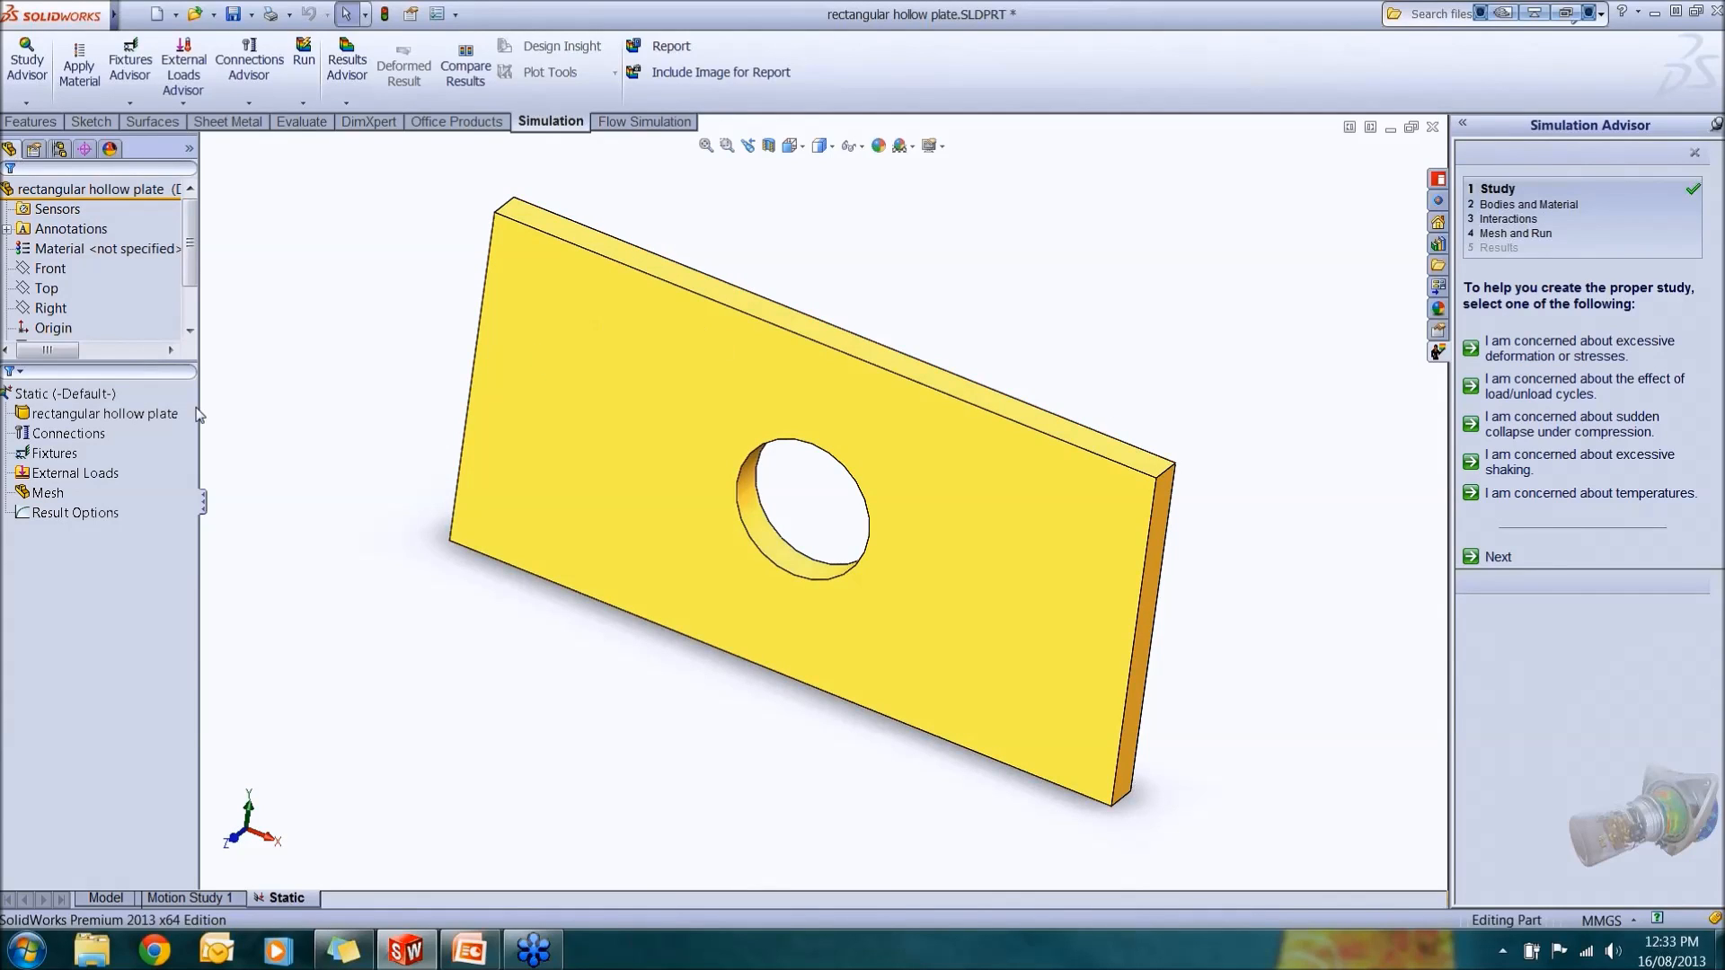
# Open the material library for the study's plate body and browse the Copper Alloys and Steel categories.
pyautogui.click(106, 413)
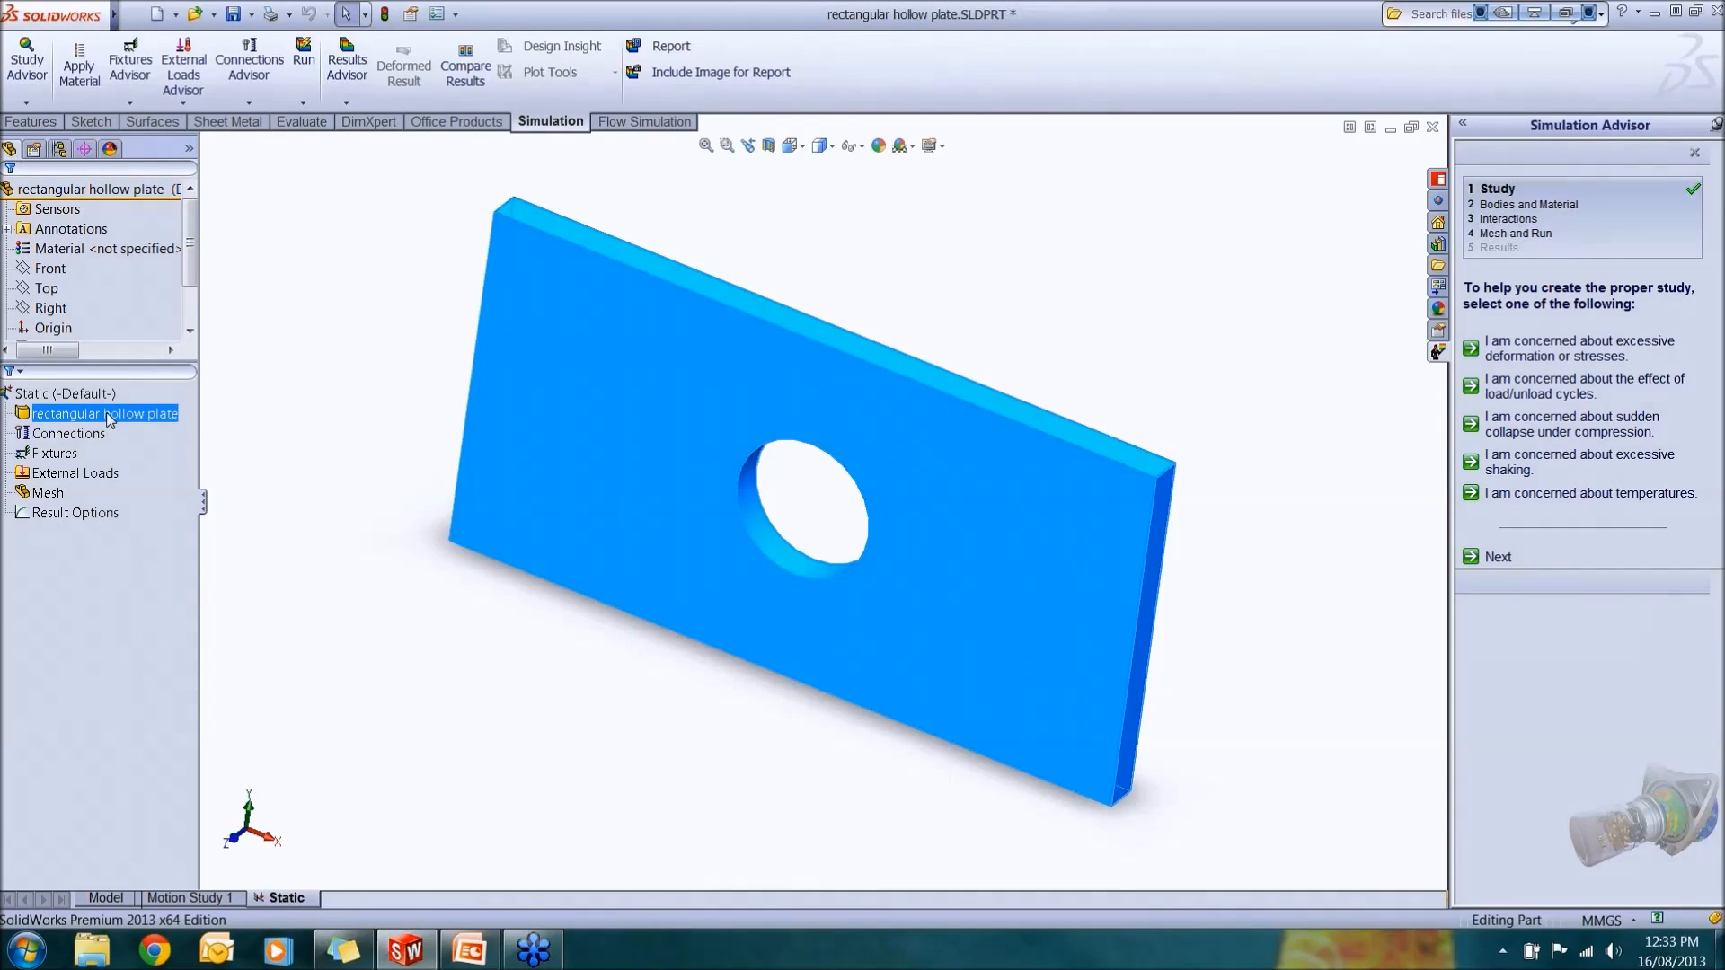
pyautogui.rightClick(59, 419)
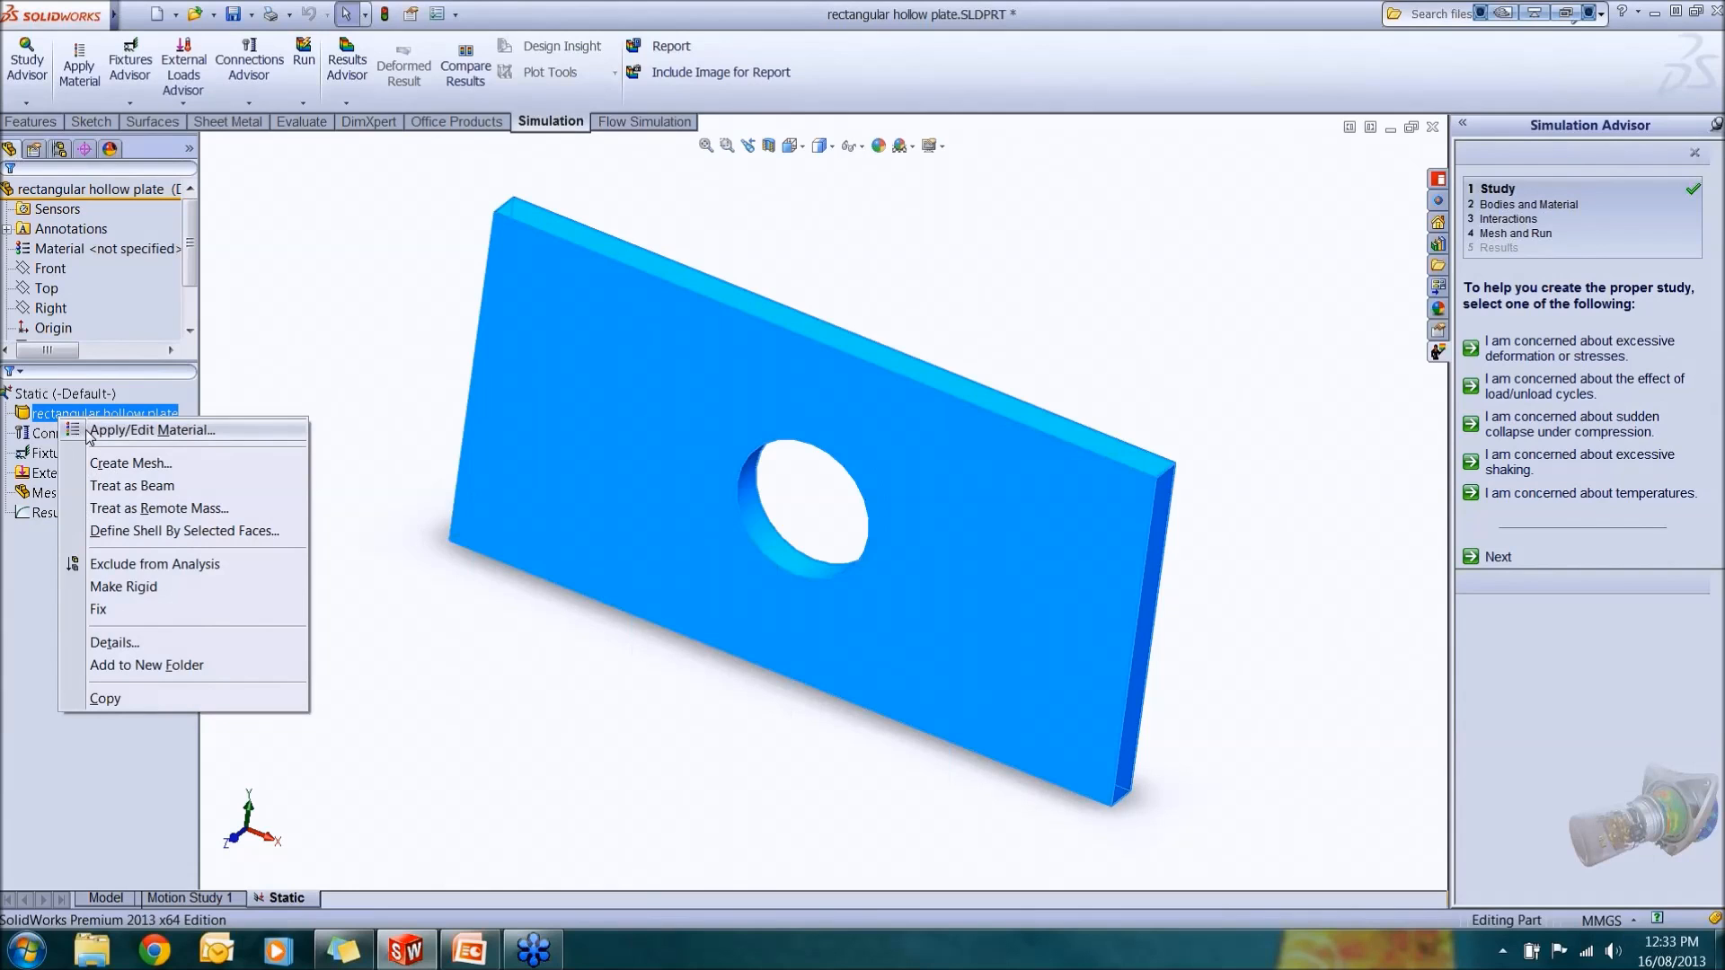
pyautogui.click(145, 433)
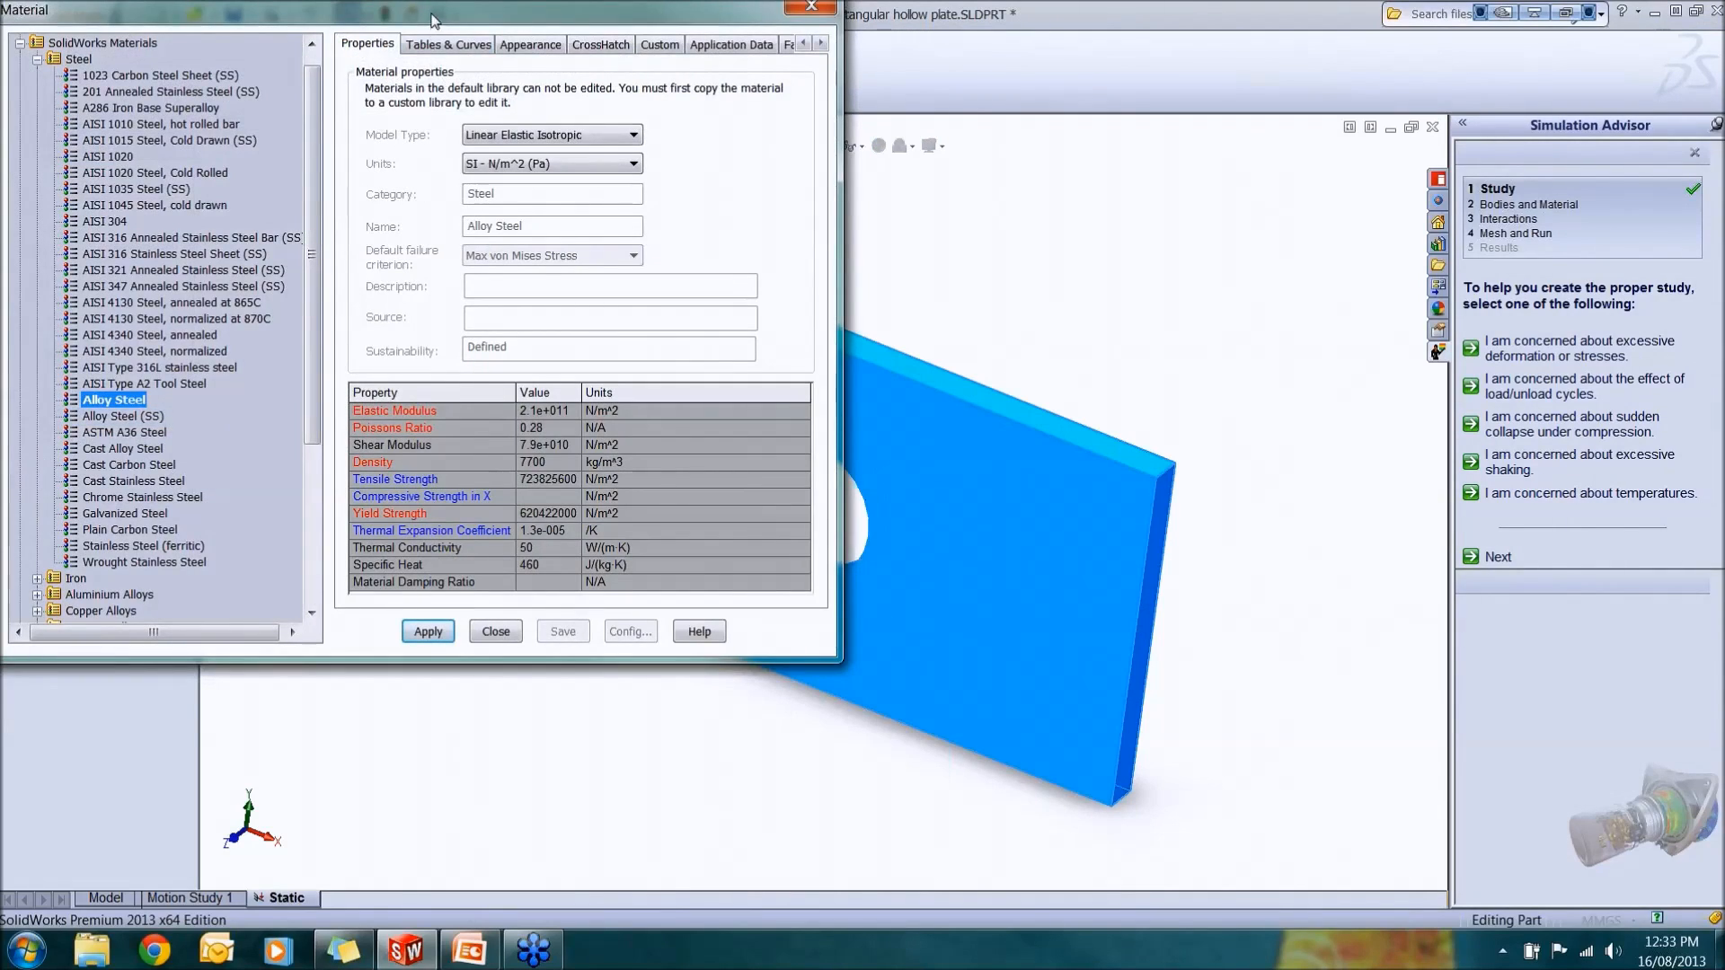
pyautogui.moveTo(433, 20); pyautogui.dragTo(726, 121)
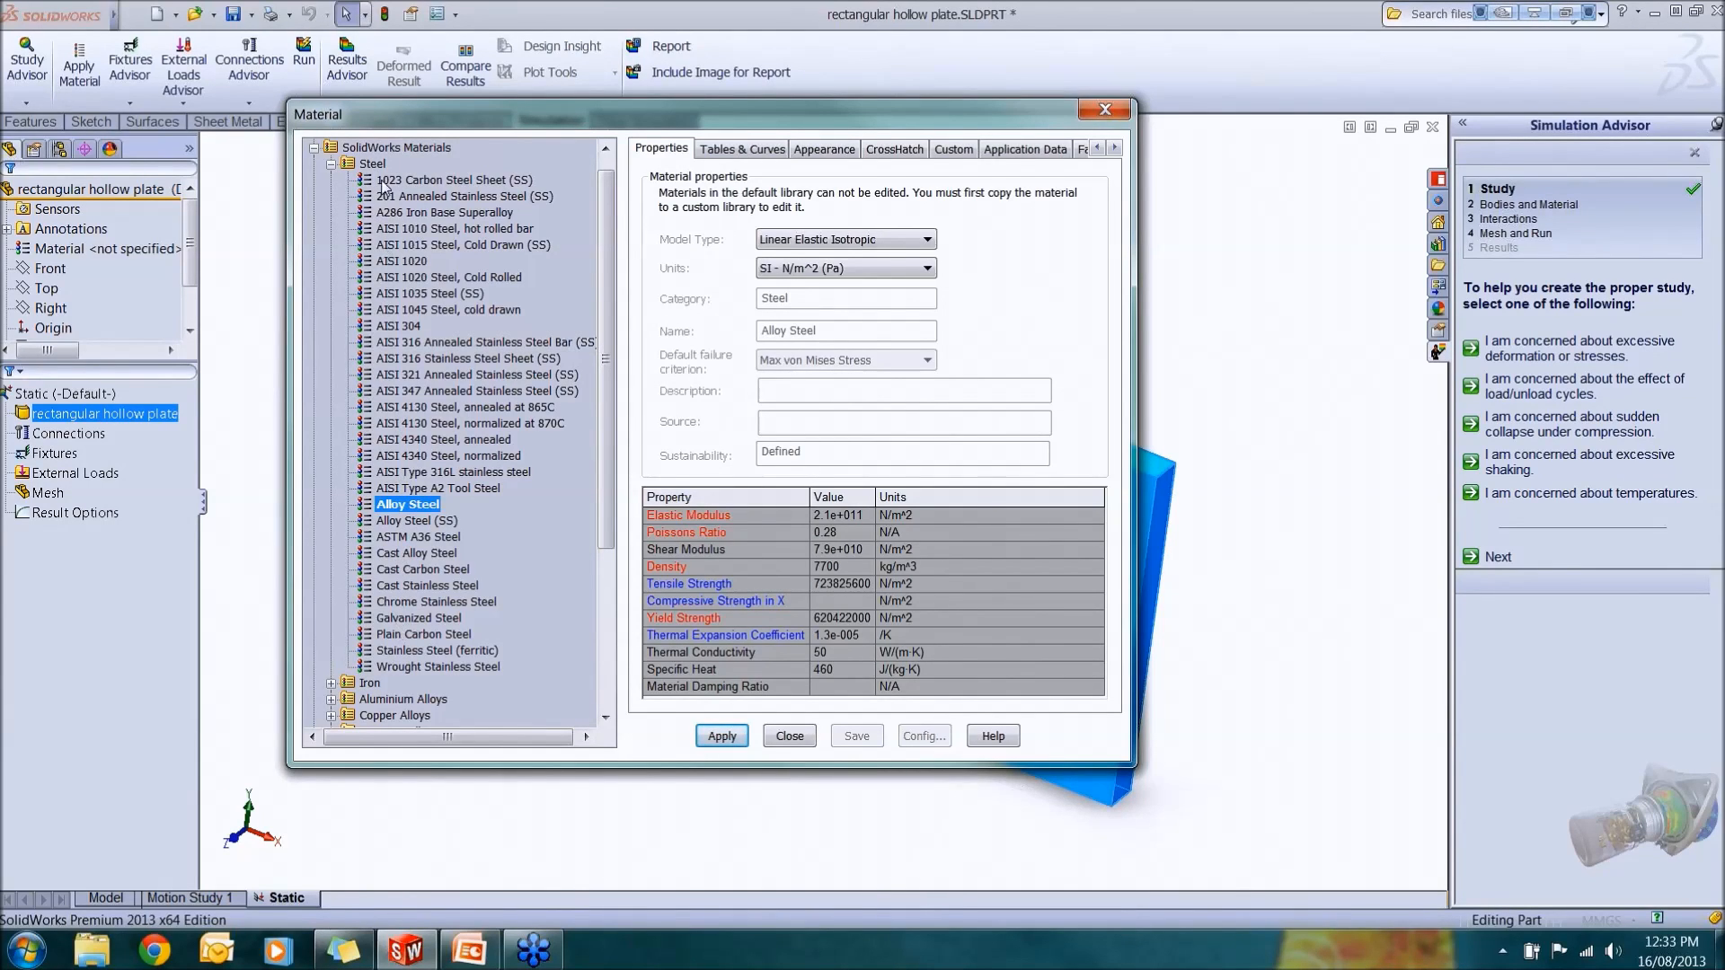
pyautogui.click(330, 164)
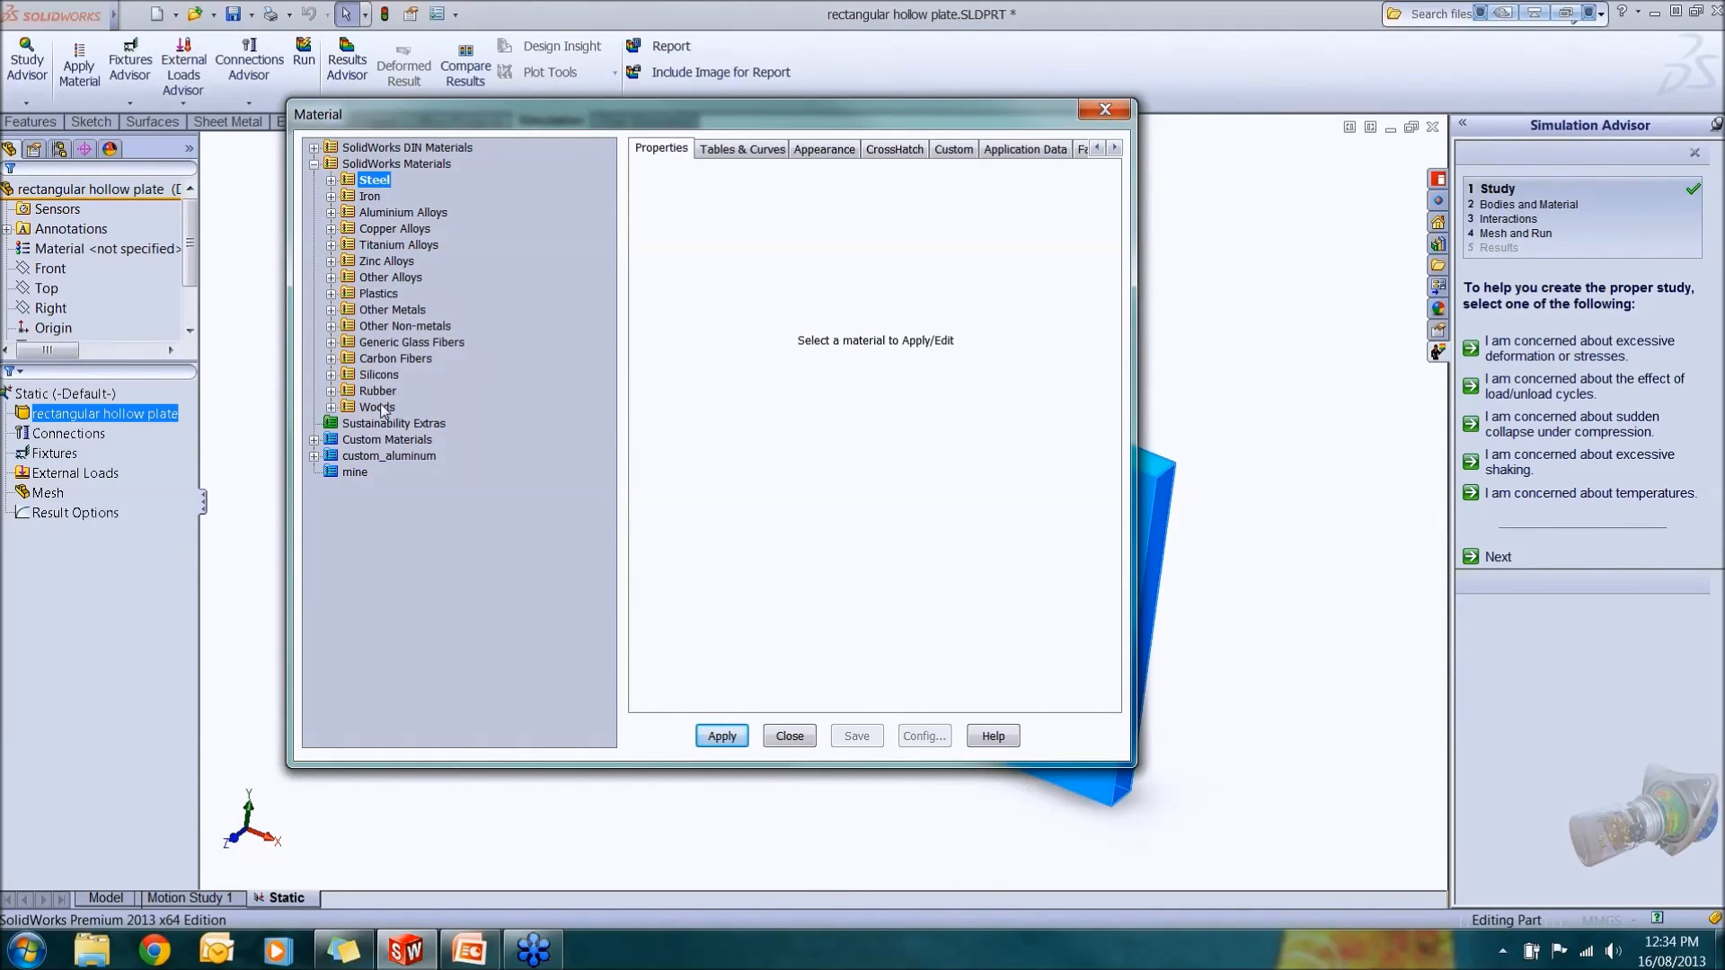
pyautogui.click(332, 229)
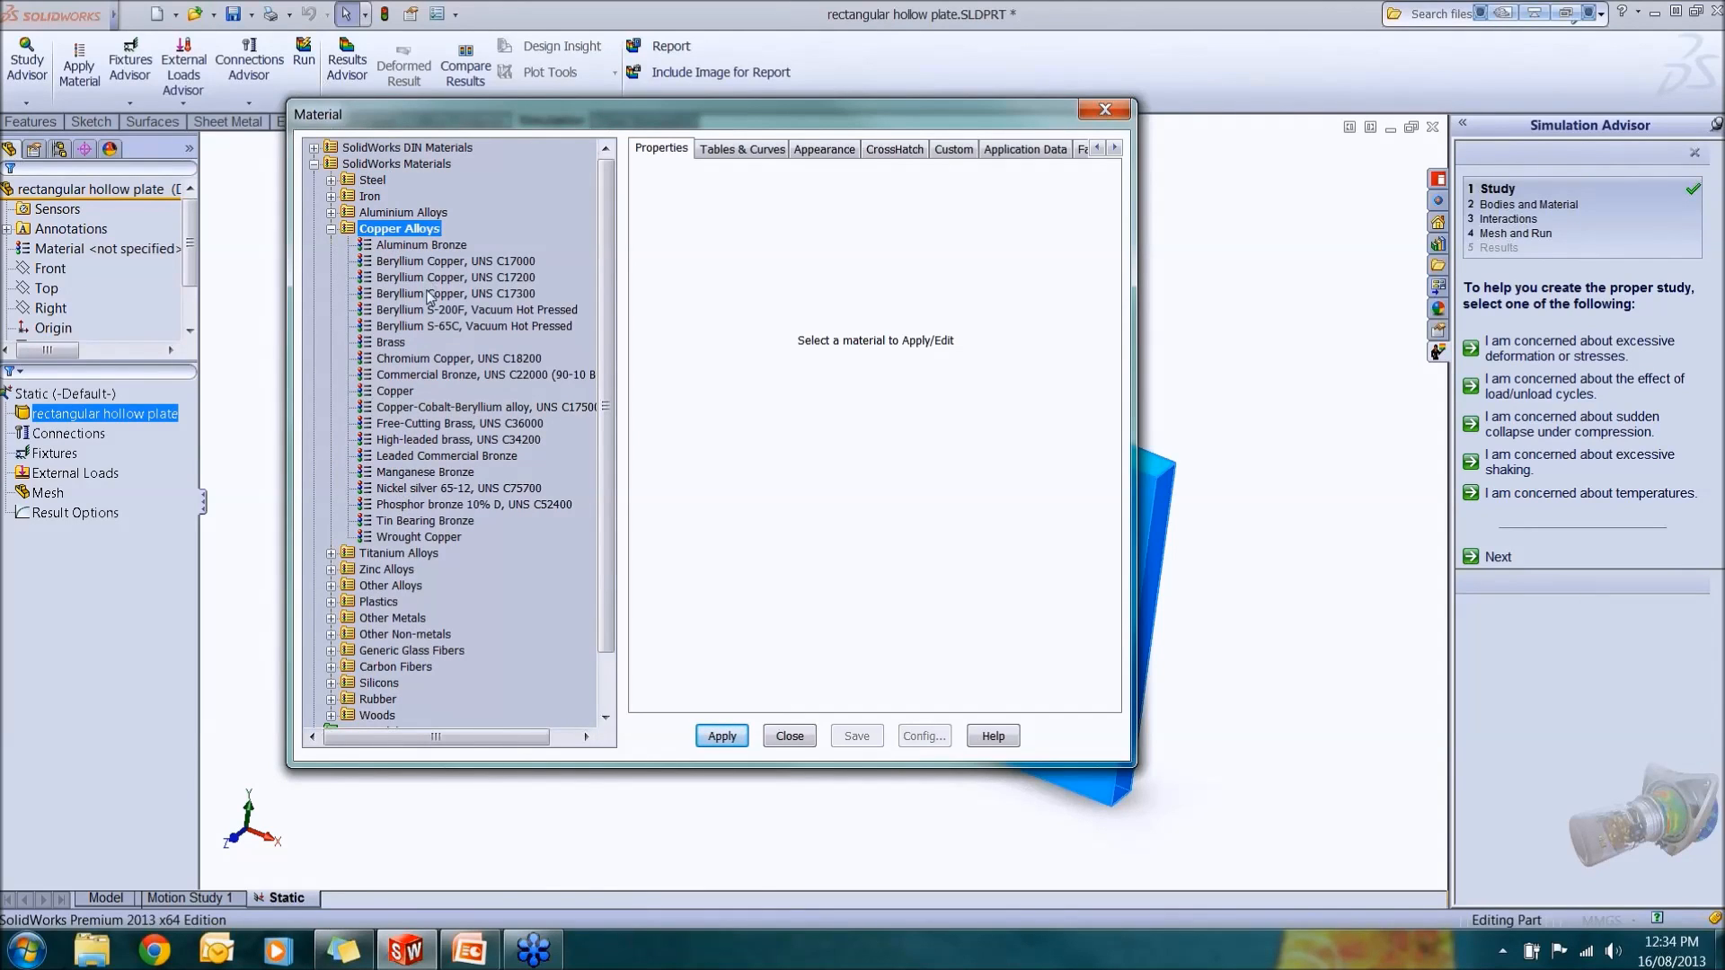
pyautogui.click(331, 229)
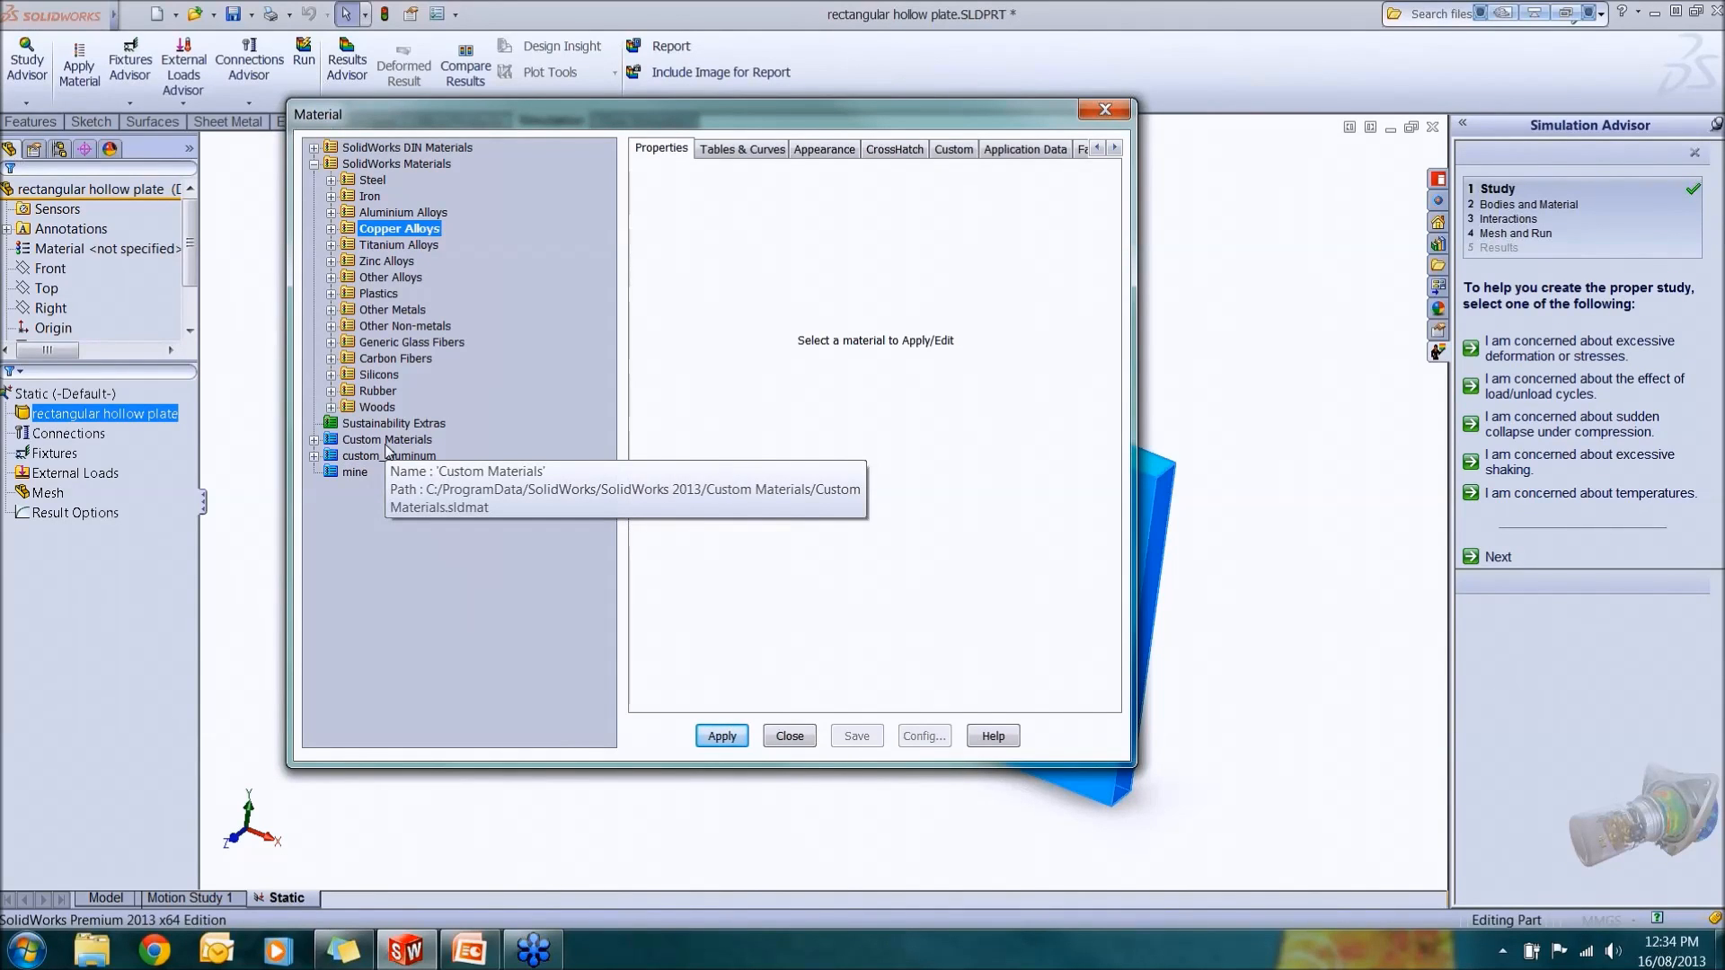
pyautogui.click(331, 180)
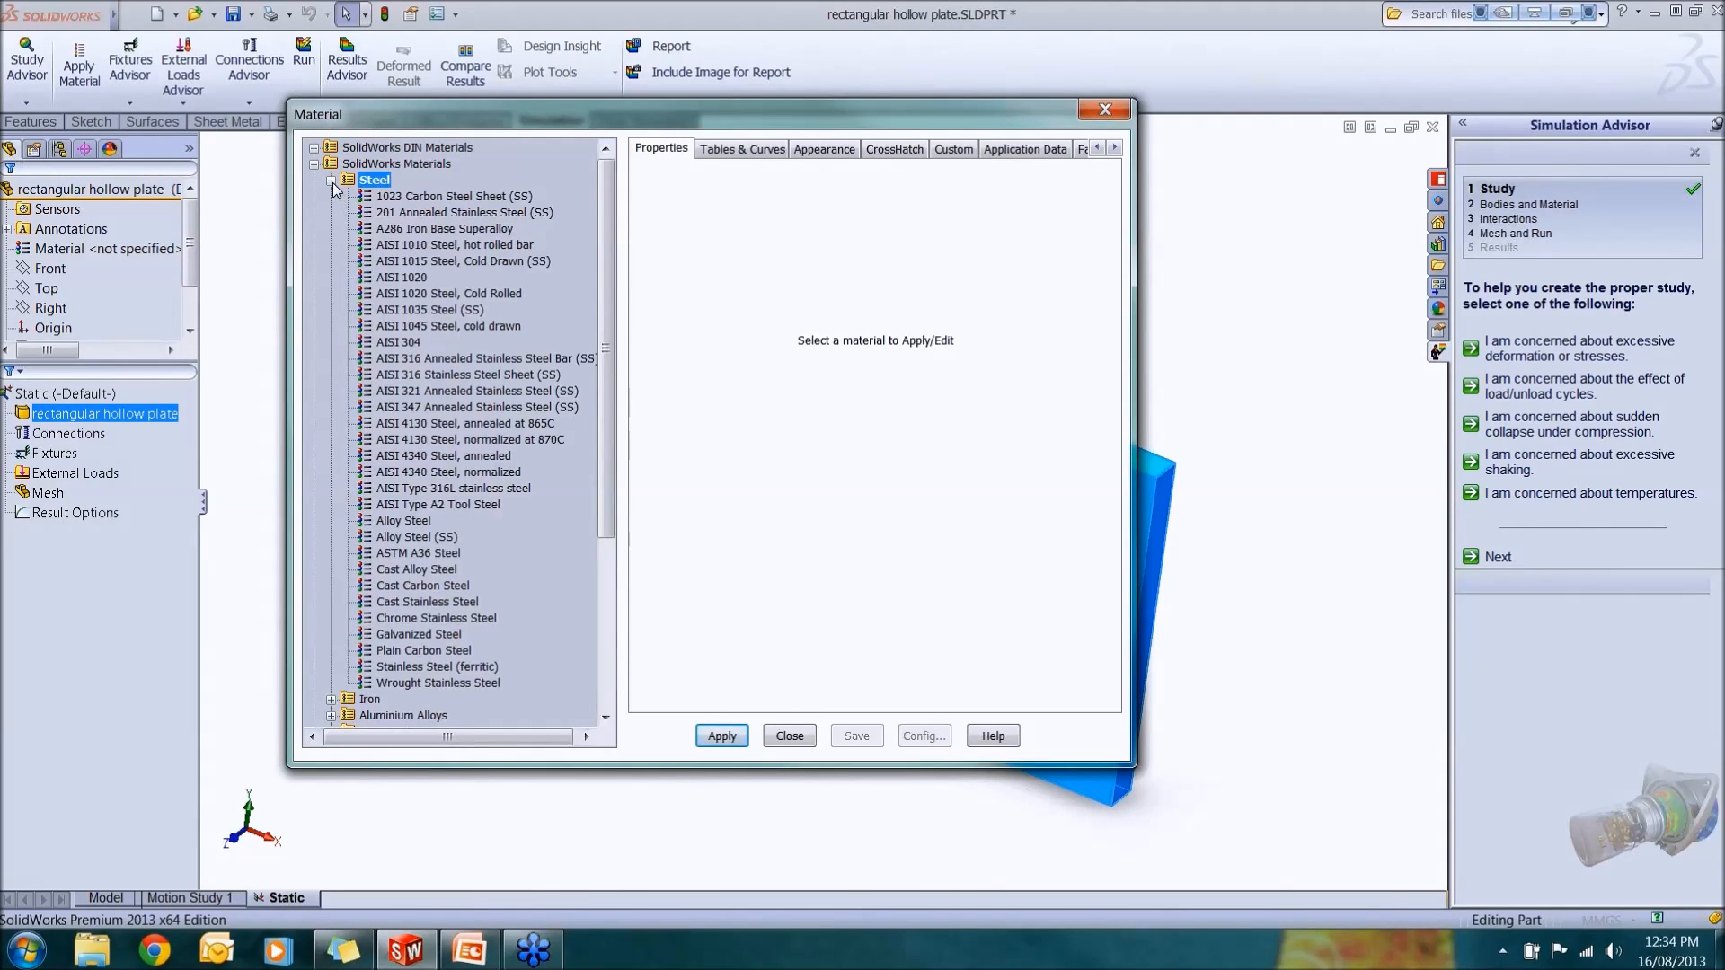
# Apply AISI 304 steel to the plate, keeping the property units at SI - N/m^2 (Pa), and close the material library.
pyautogui.click(387, 342)
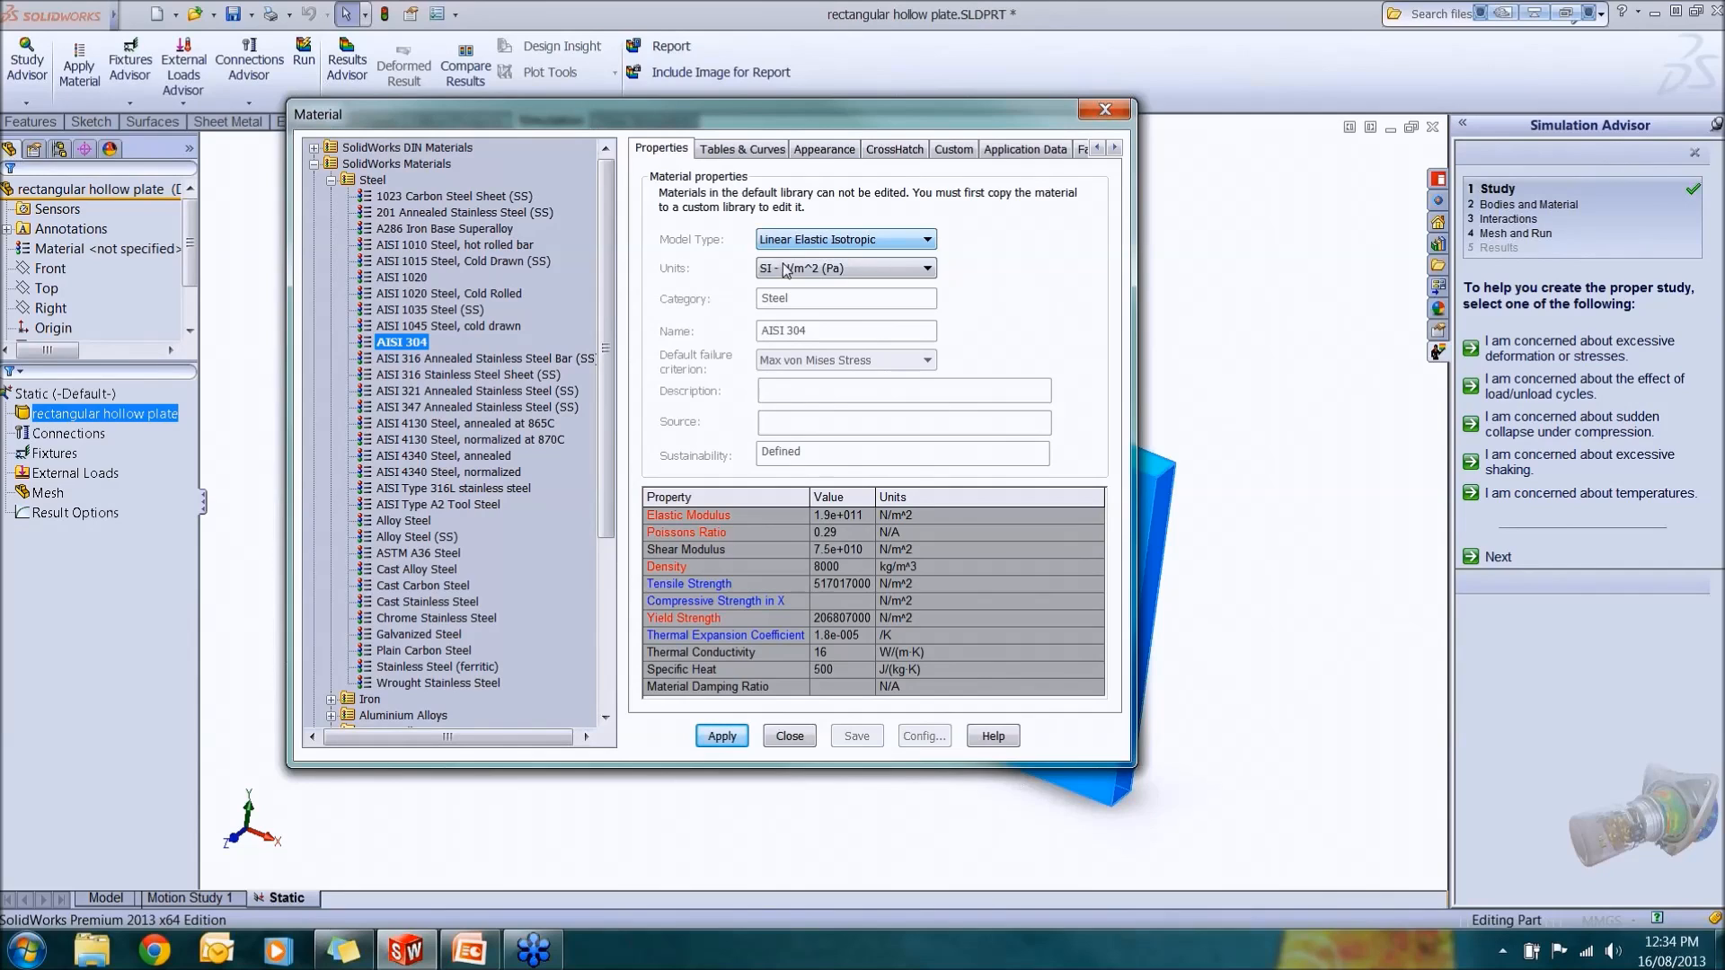
pyautogui.click(834, 272)
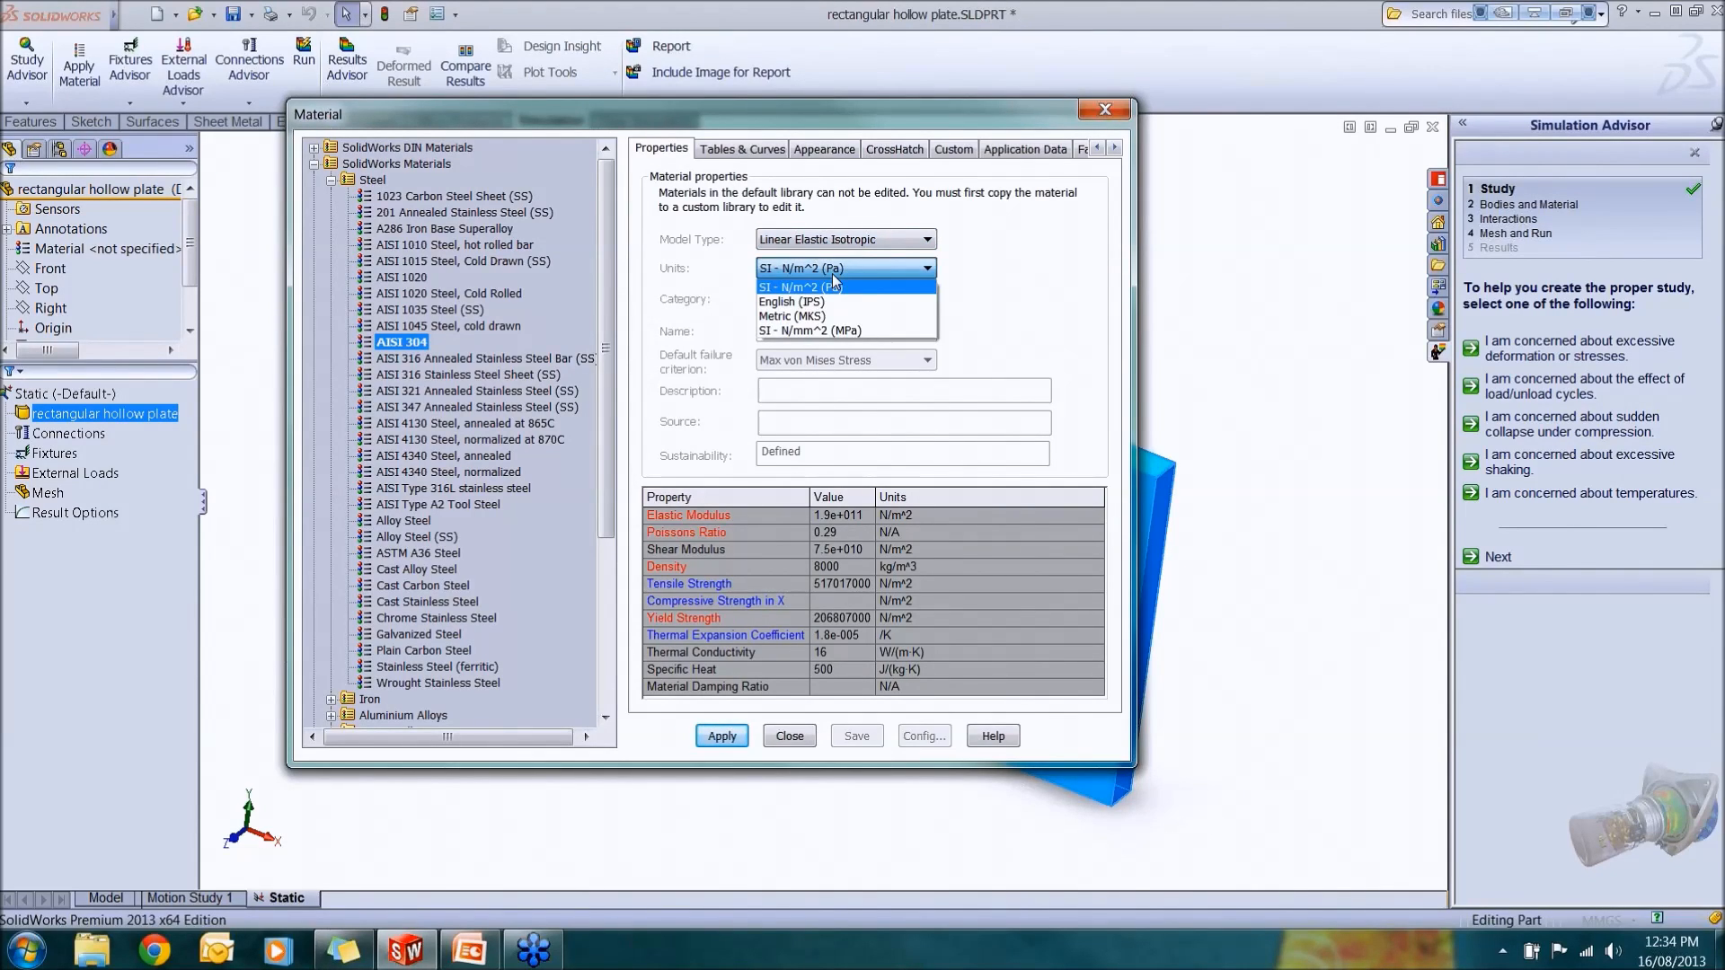
pyautogui.click(835, 284)
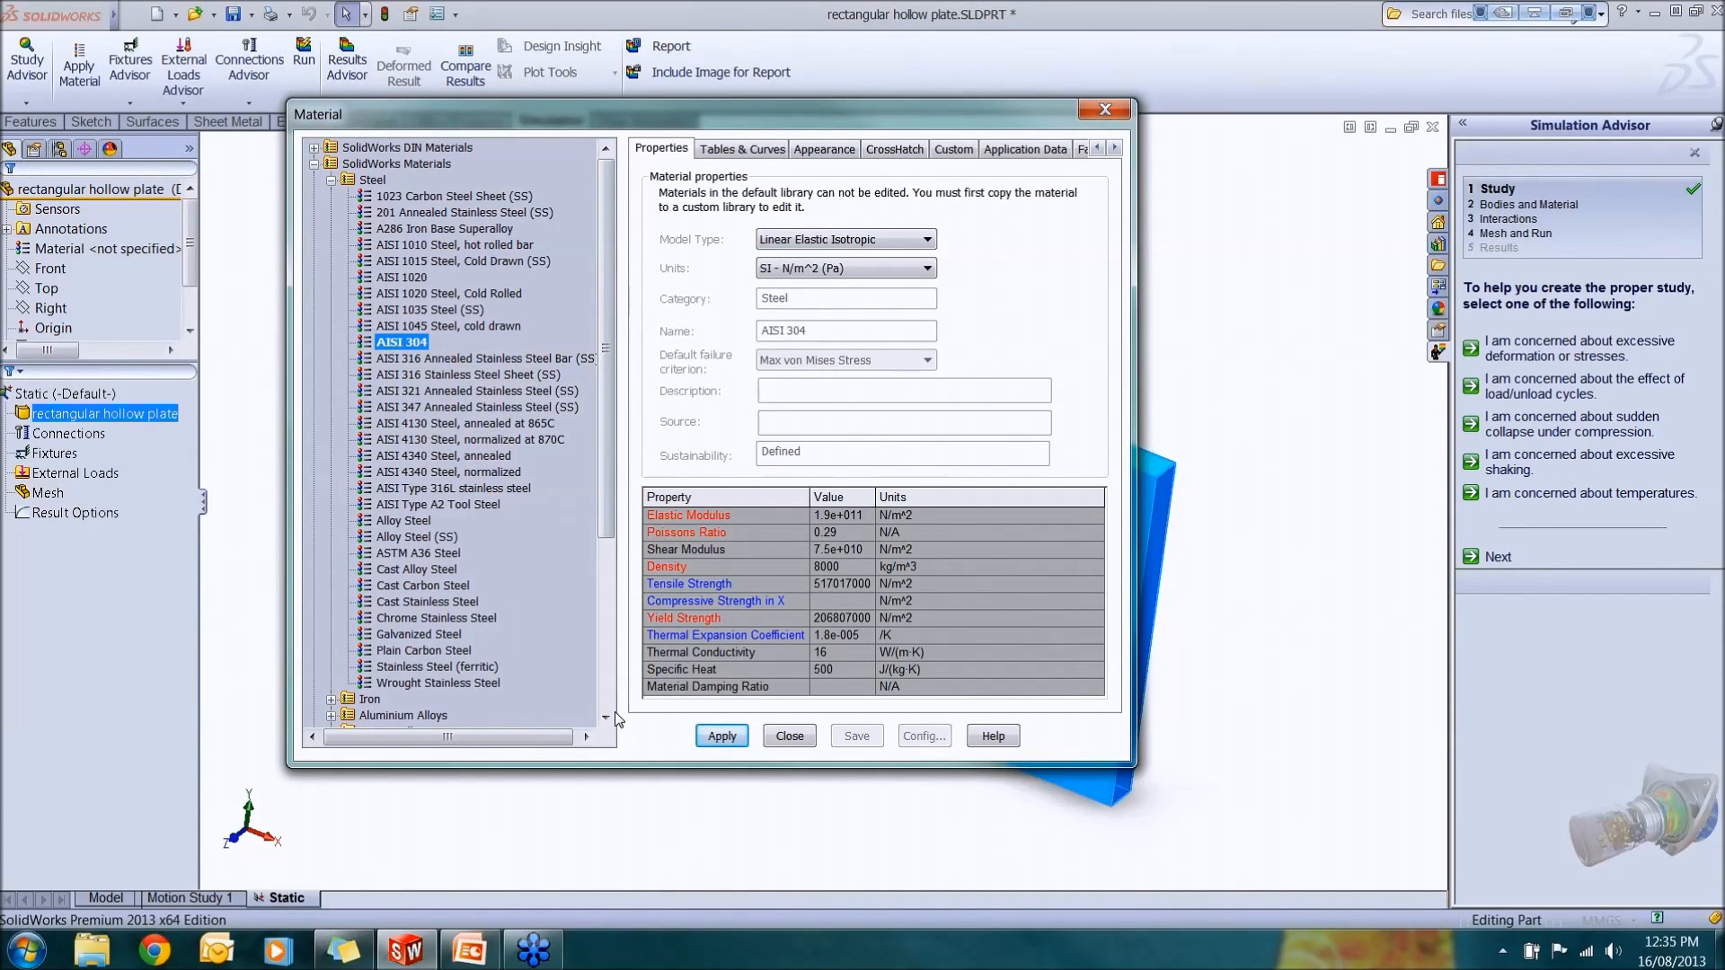
pyautogui.click(712, 739)
pyautogui.click(791, 738)
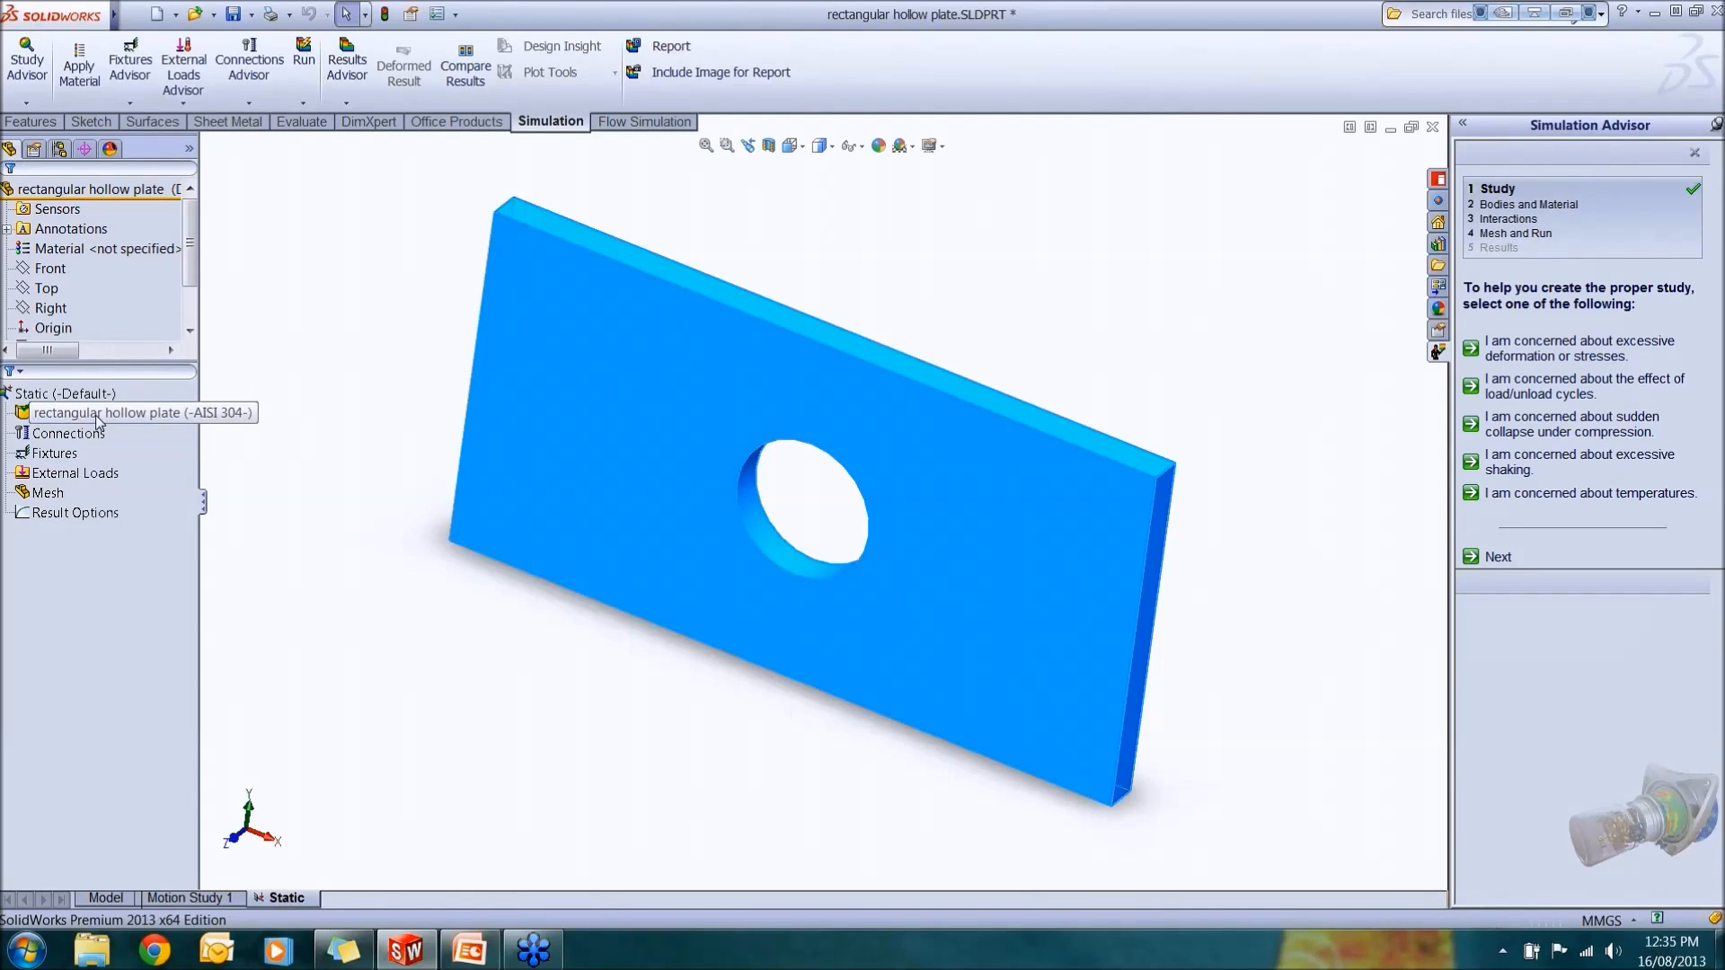
pyautogui.click(722, 726)
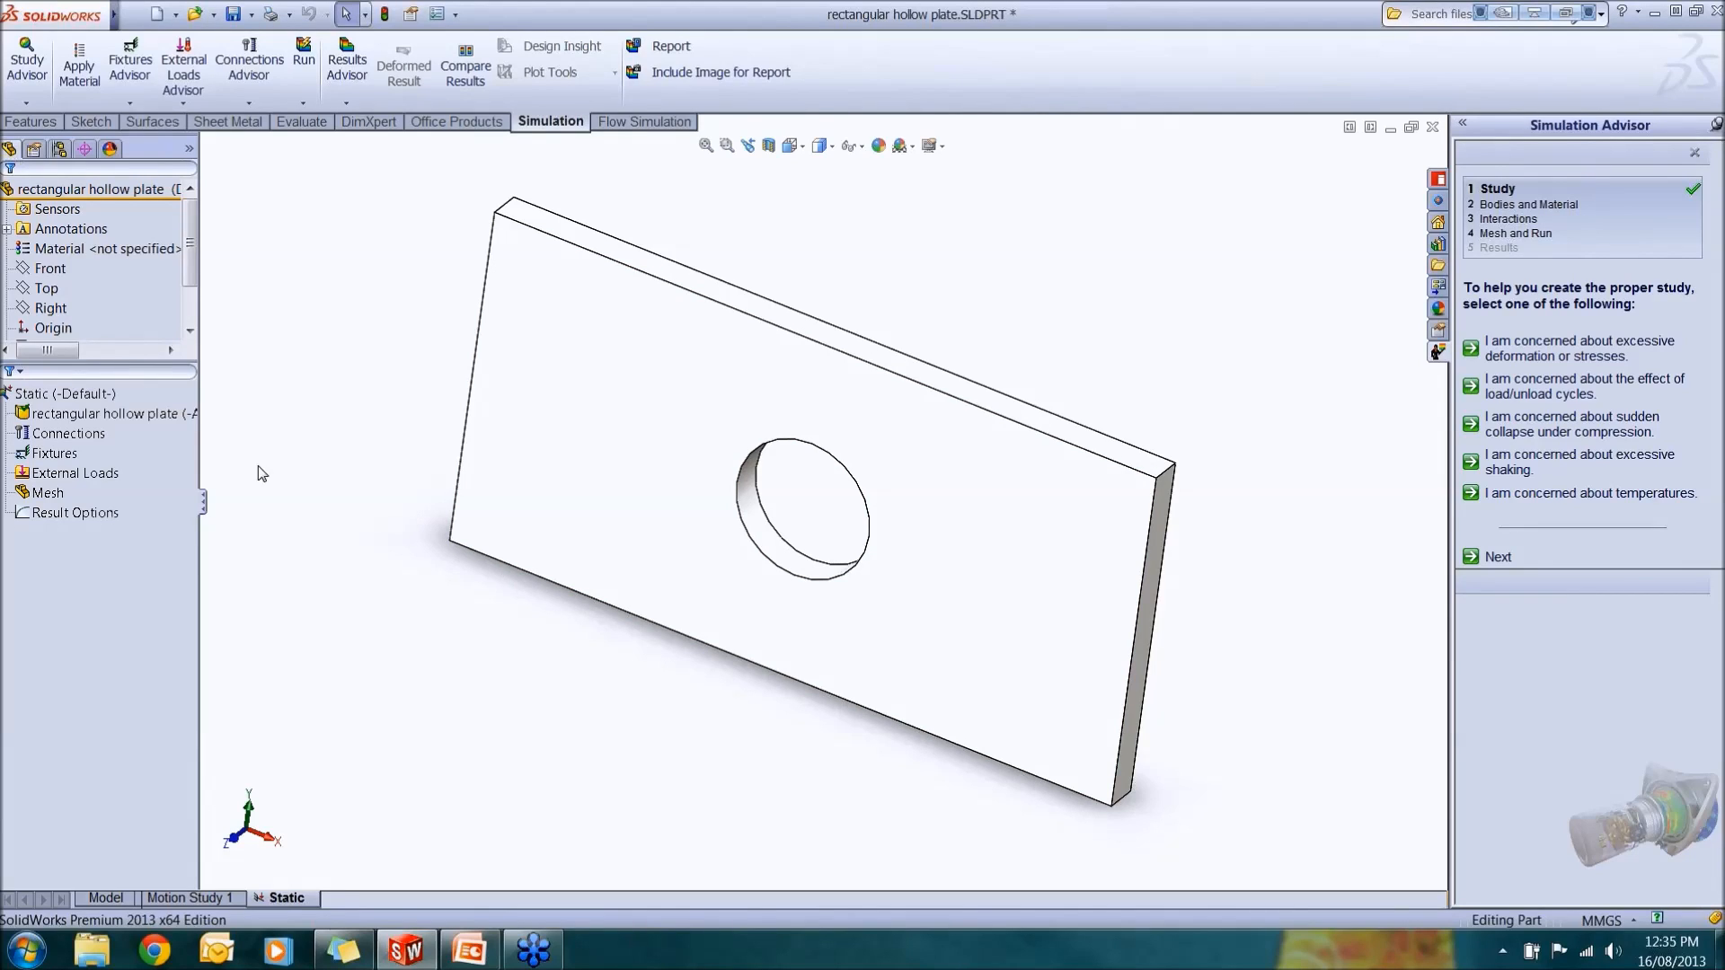
# Start a Fixed Geometry fixture and assign it to the plate's narrow left end face.
pyautogui.click(52, 455)
pyautogui.rightClick(51, 461)
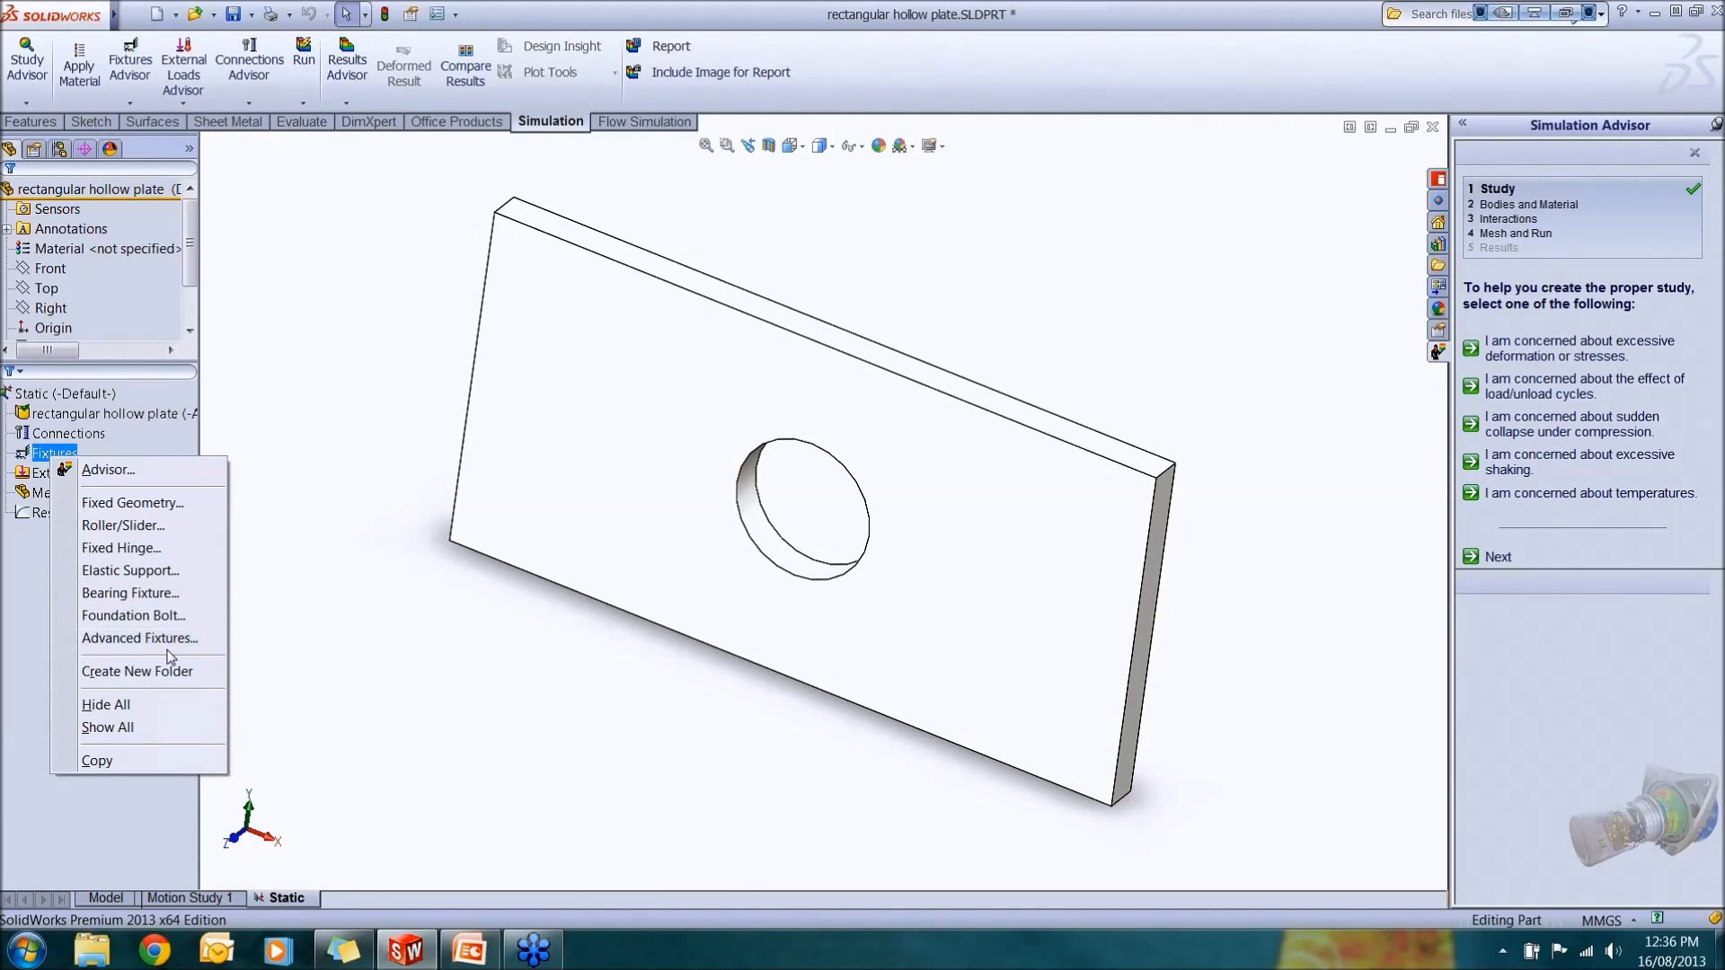
pyautogui.click(173, 505)
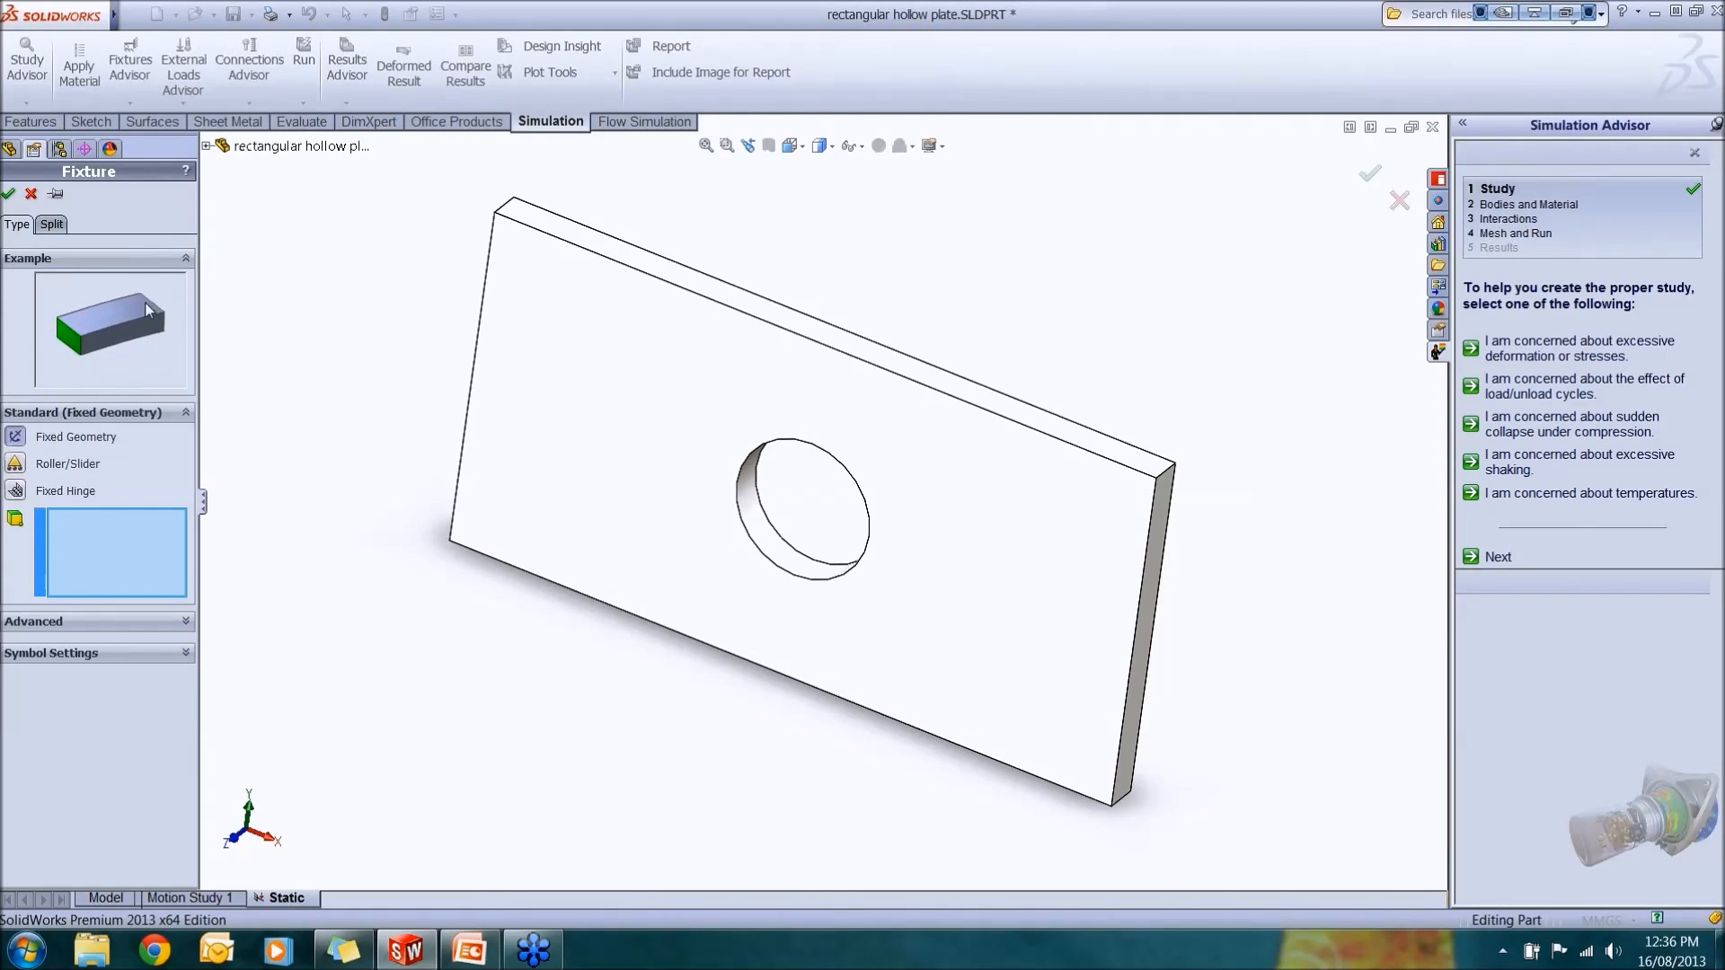
pyautogui.moveTo(456, 460); pyautogui.dragTo(551, 489, button='middle')
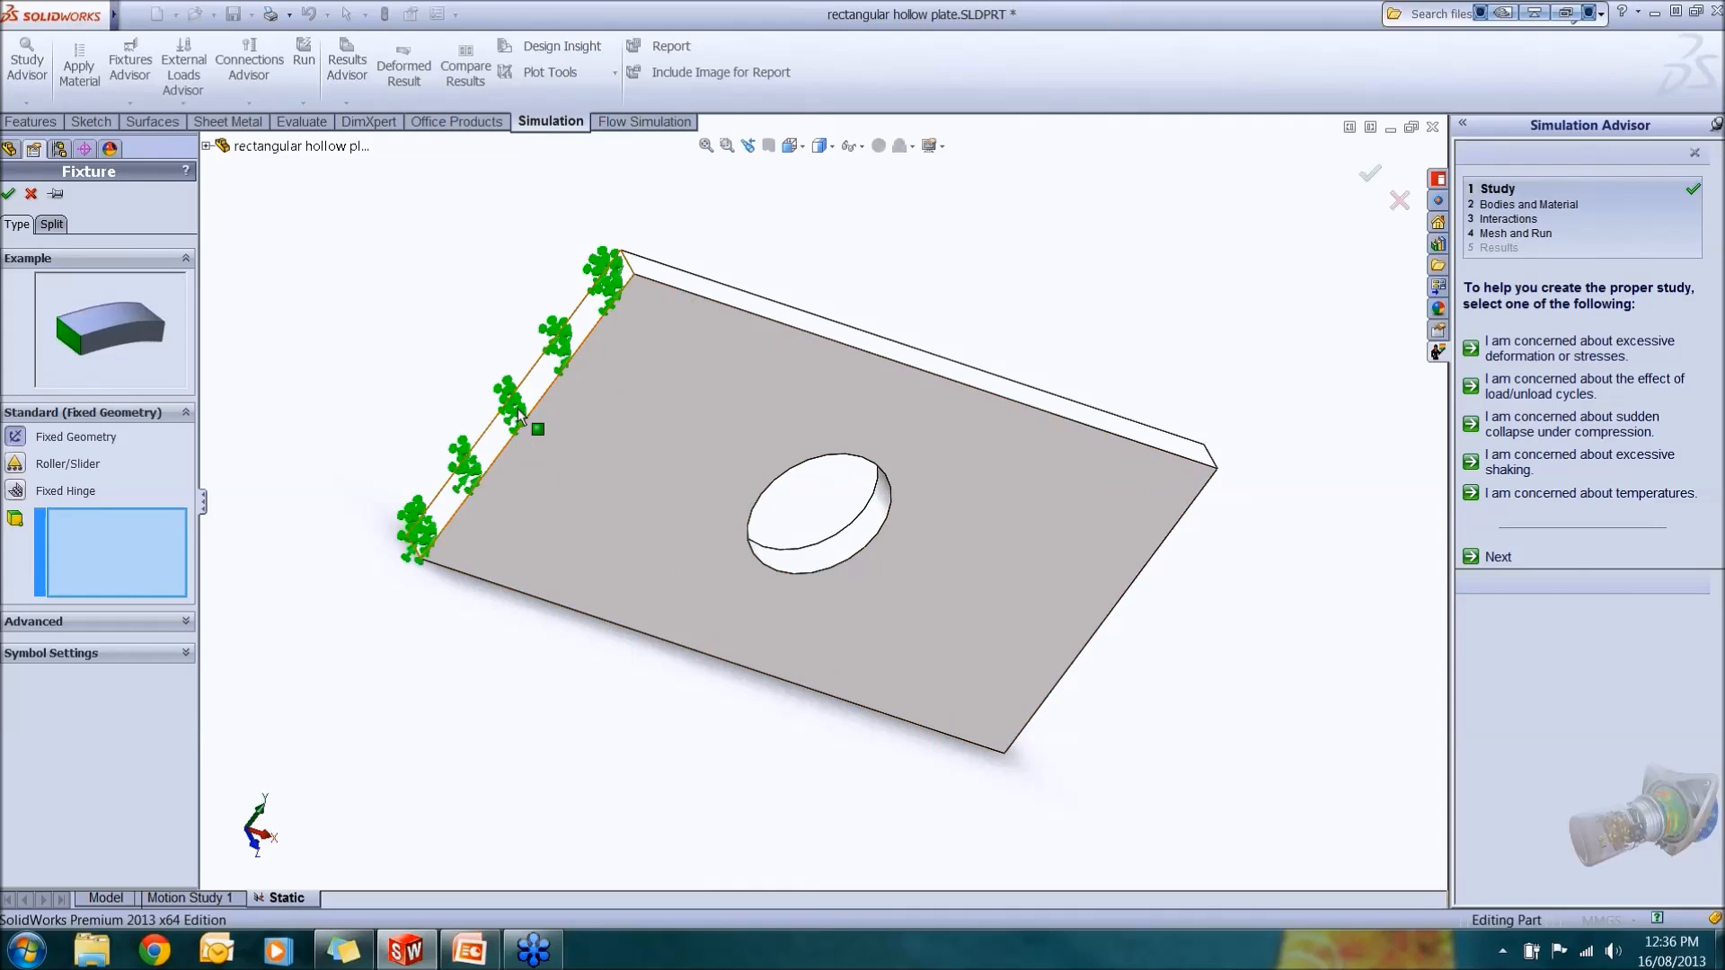
pyautogui.click(519, 414)
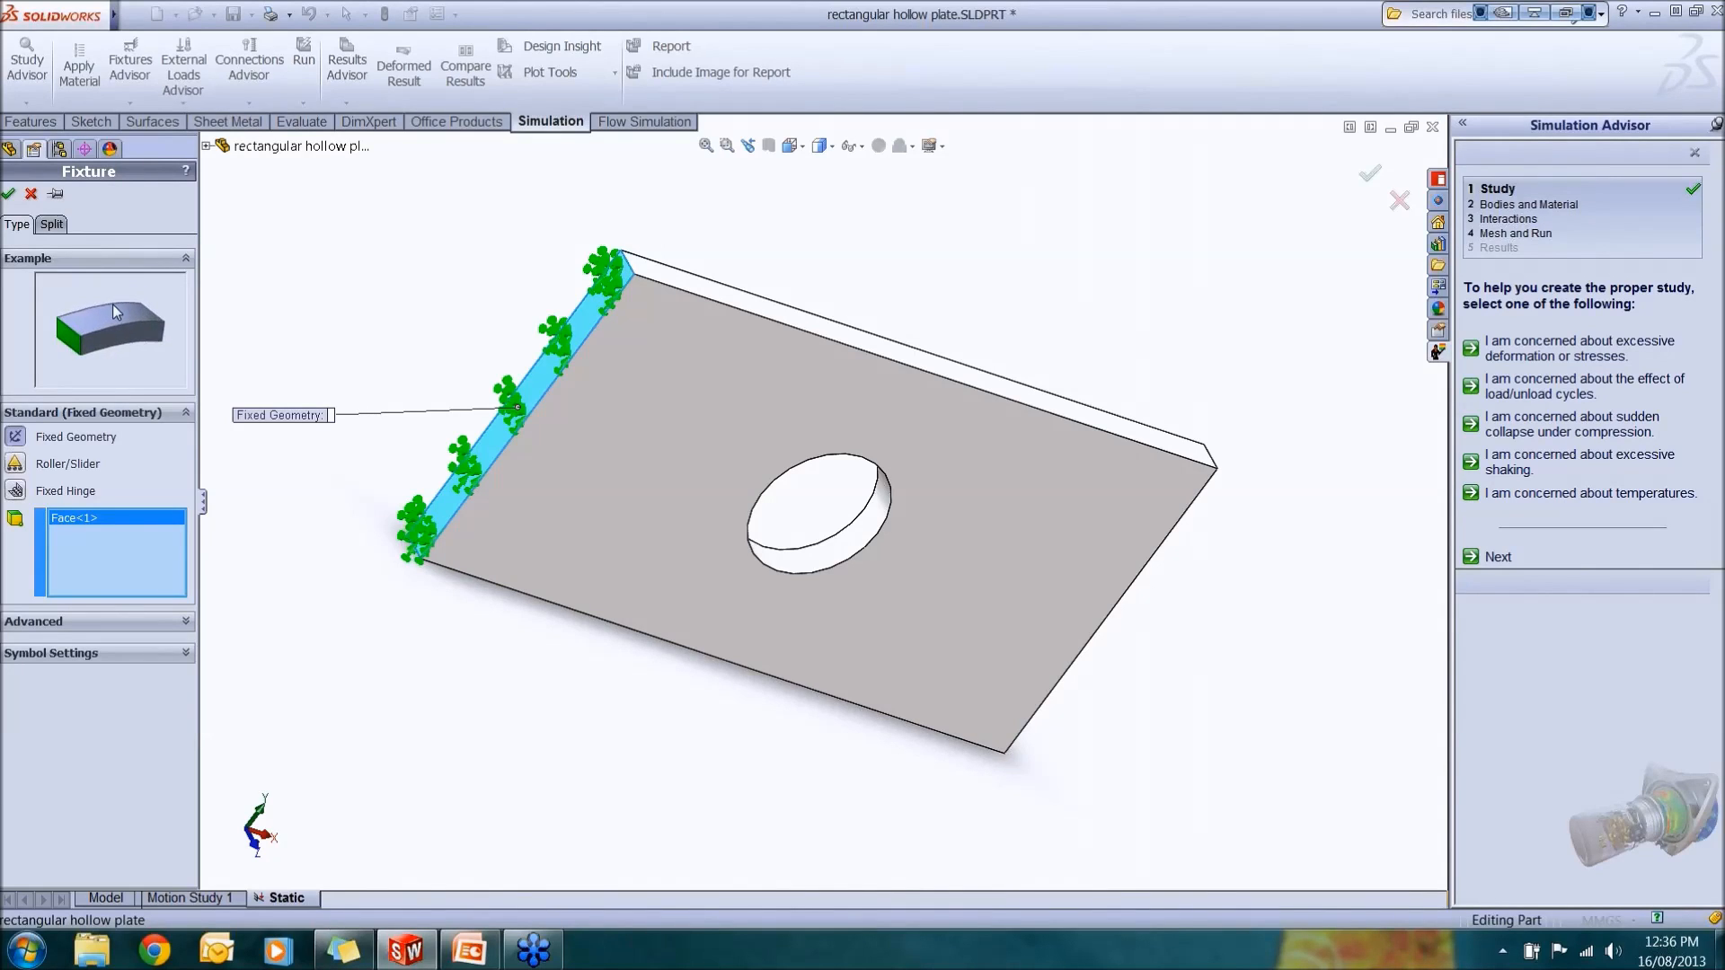
# Compare the Roller/Slider, Fixed Hinge and advanced reference-geometry fixture options on the end face, and return to Fixed Geometry.
pyautogui.click(15, 464)
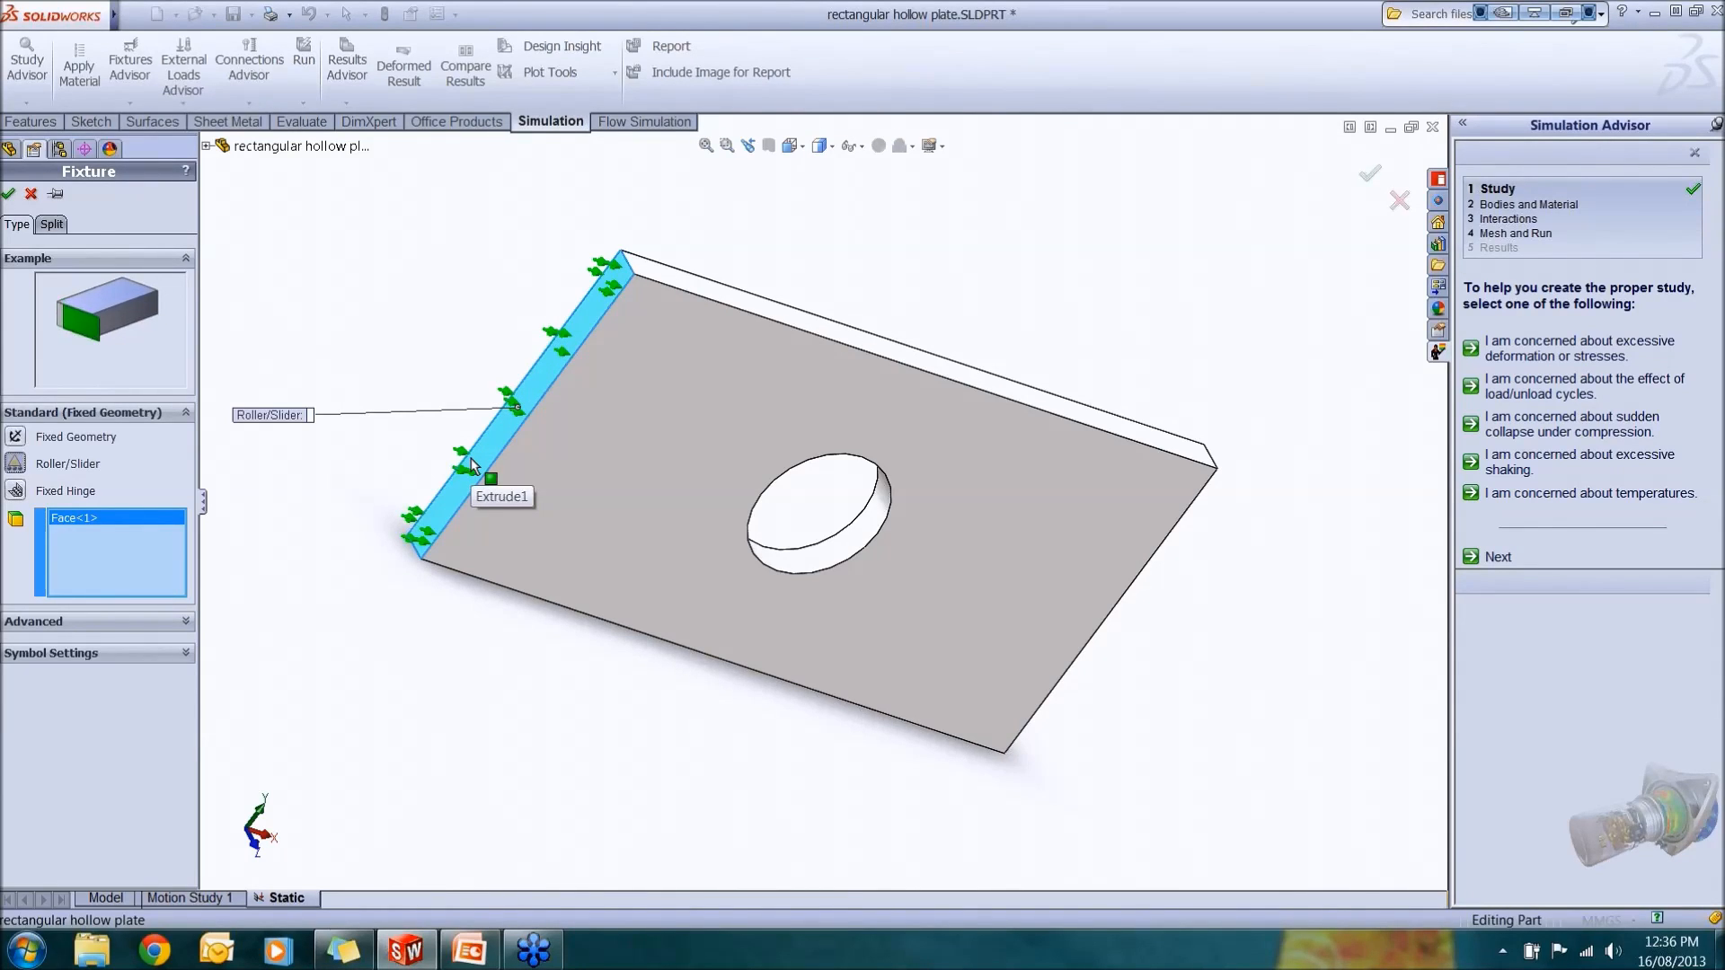
pyautogui.click(18, 494)
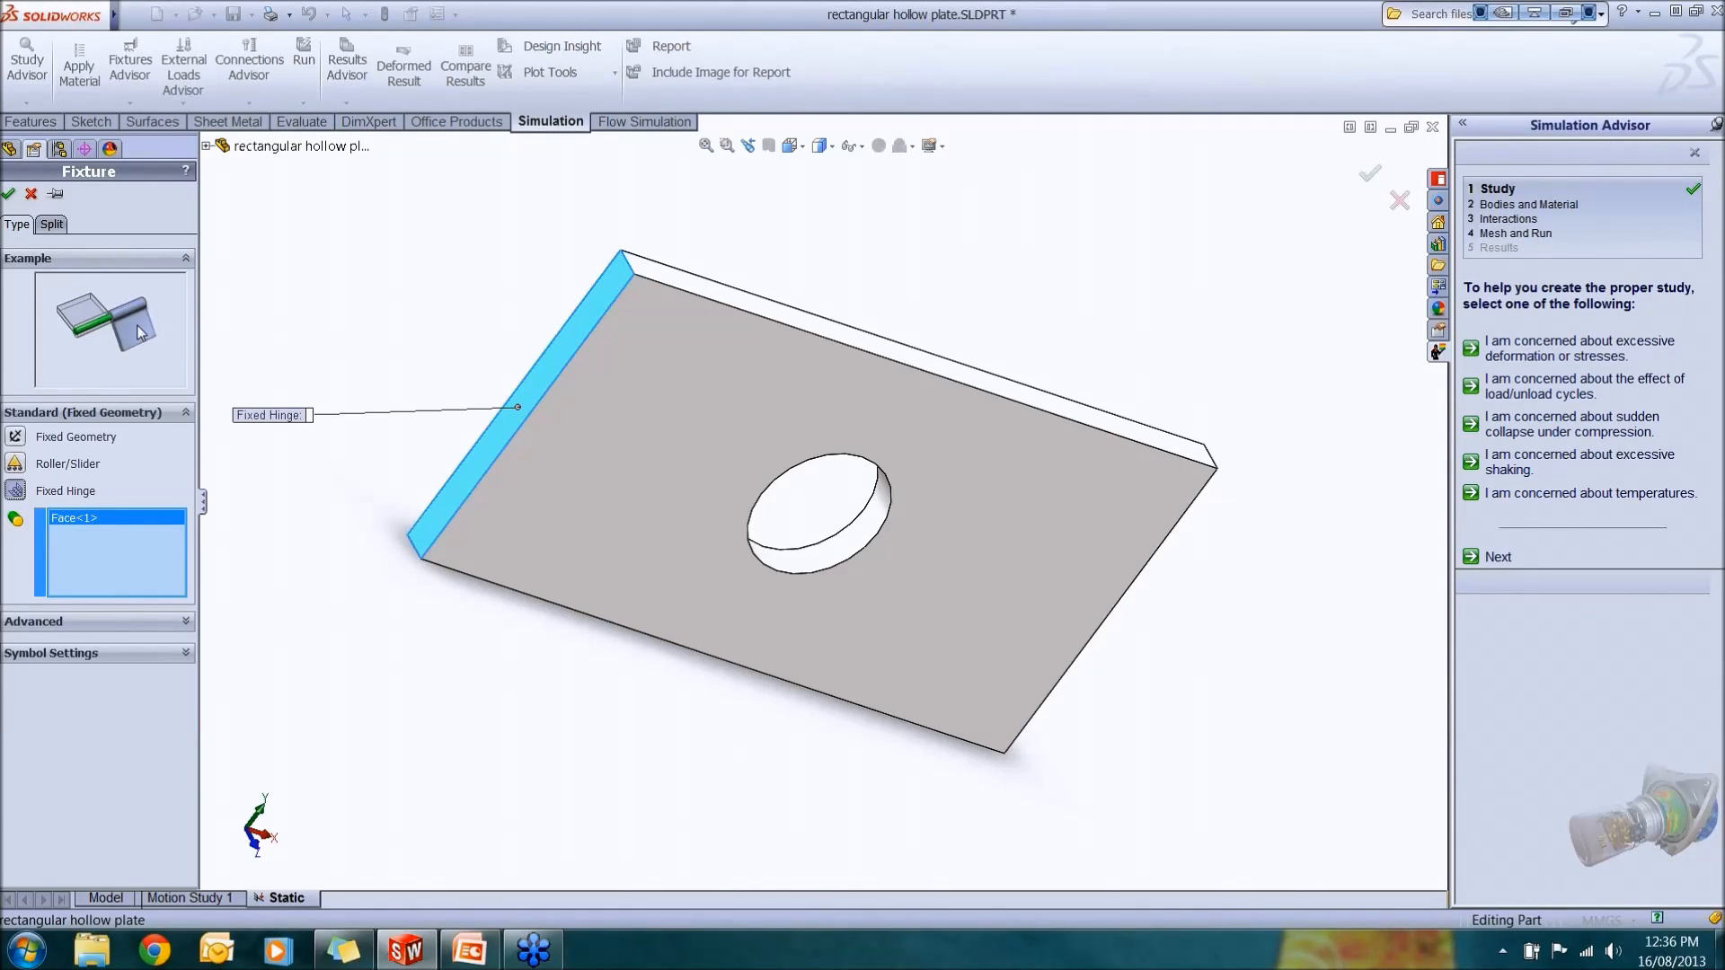
pyautogui.click(100, 622)
pyautogui.scroll(-2, 189, 505)
pyautogui.moveTo(189, 505)
pyautogui.mouseDown()
pyautogui.moveTo(189, 539)
pyautogui.moveTo(189, 515)
pyautogui.mouseUp()
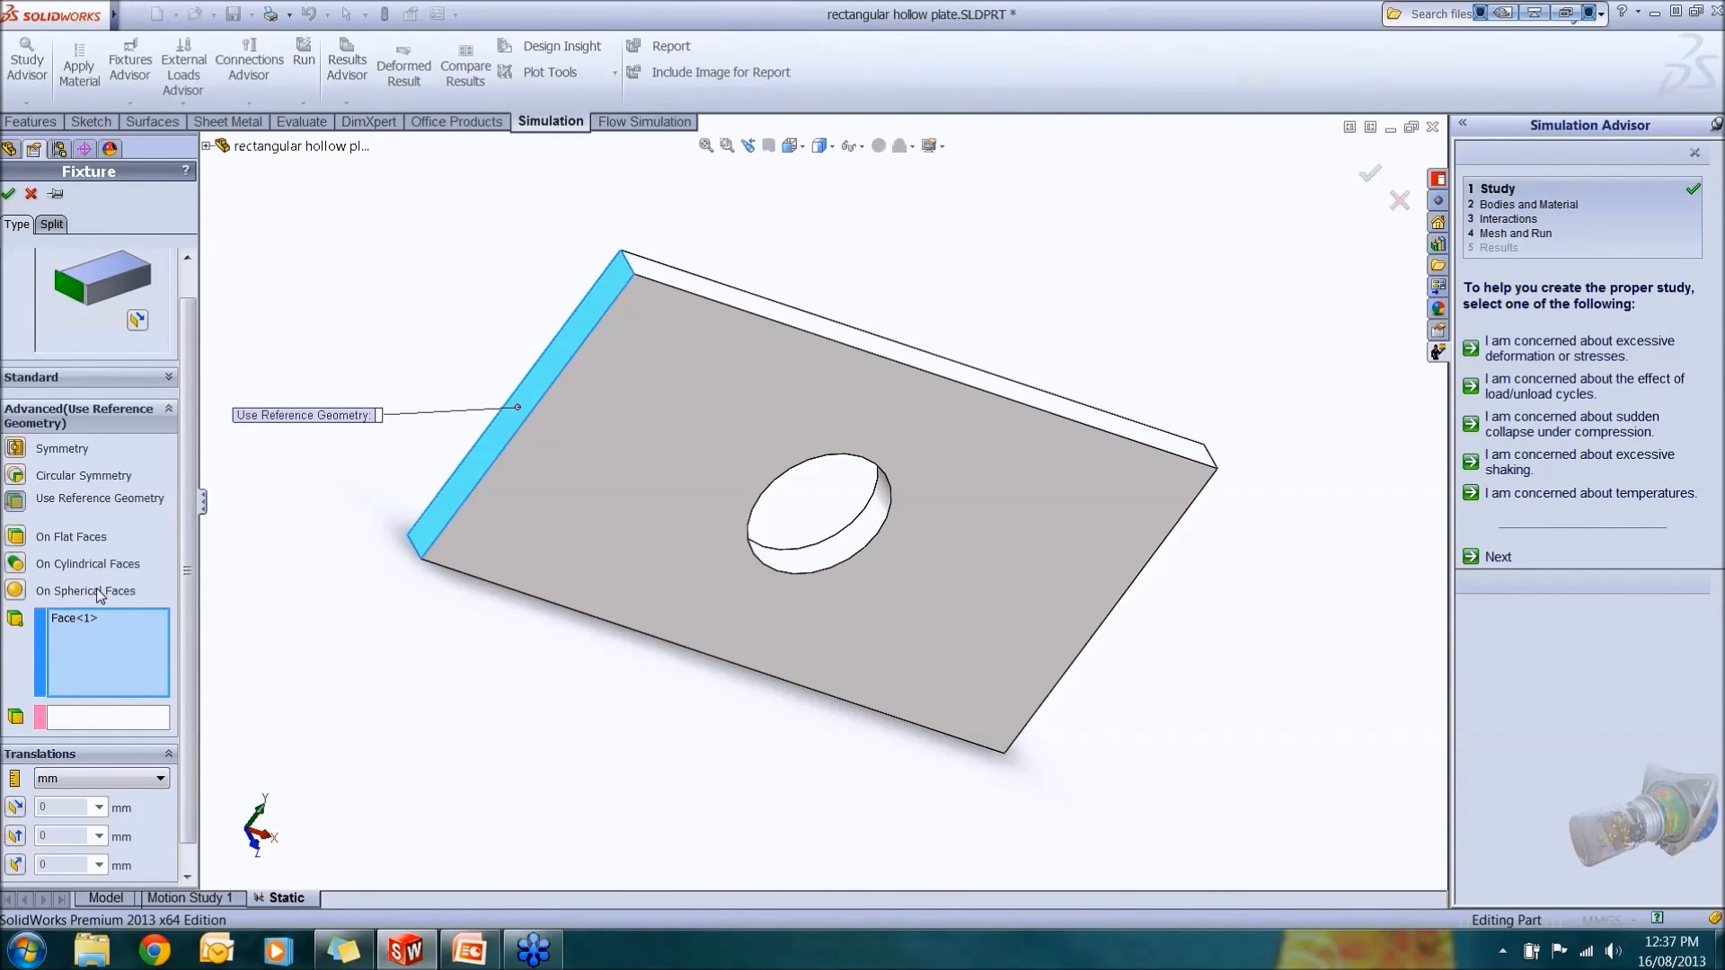
pyautogui.scroll(-1, 192, 548)
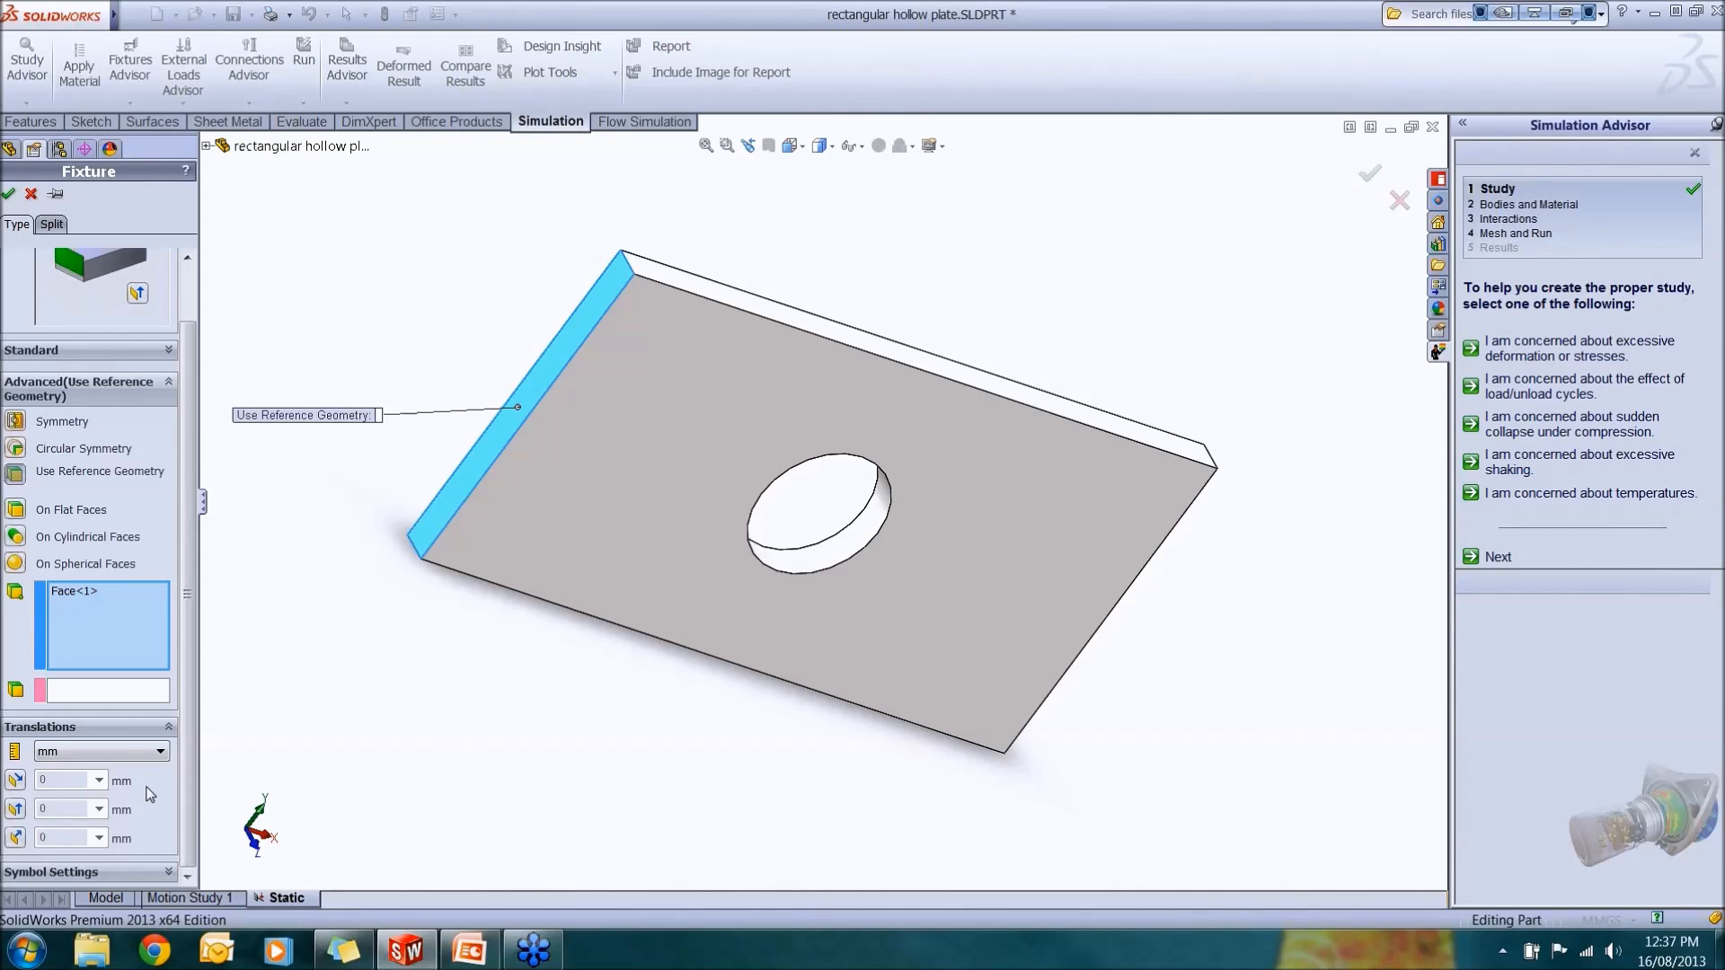
pyautogui.scroll(2, 187, 687)
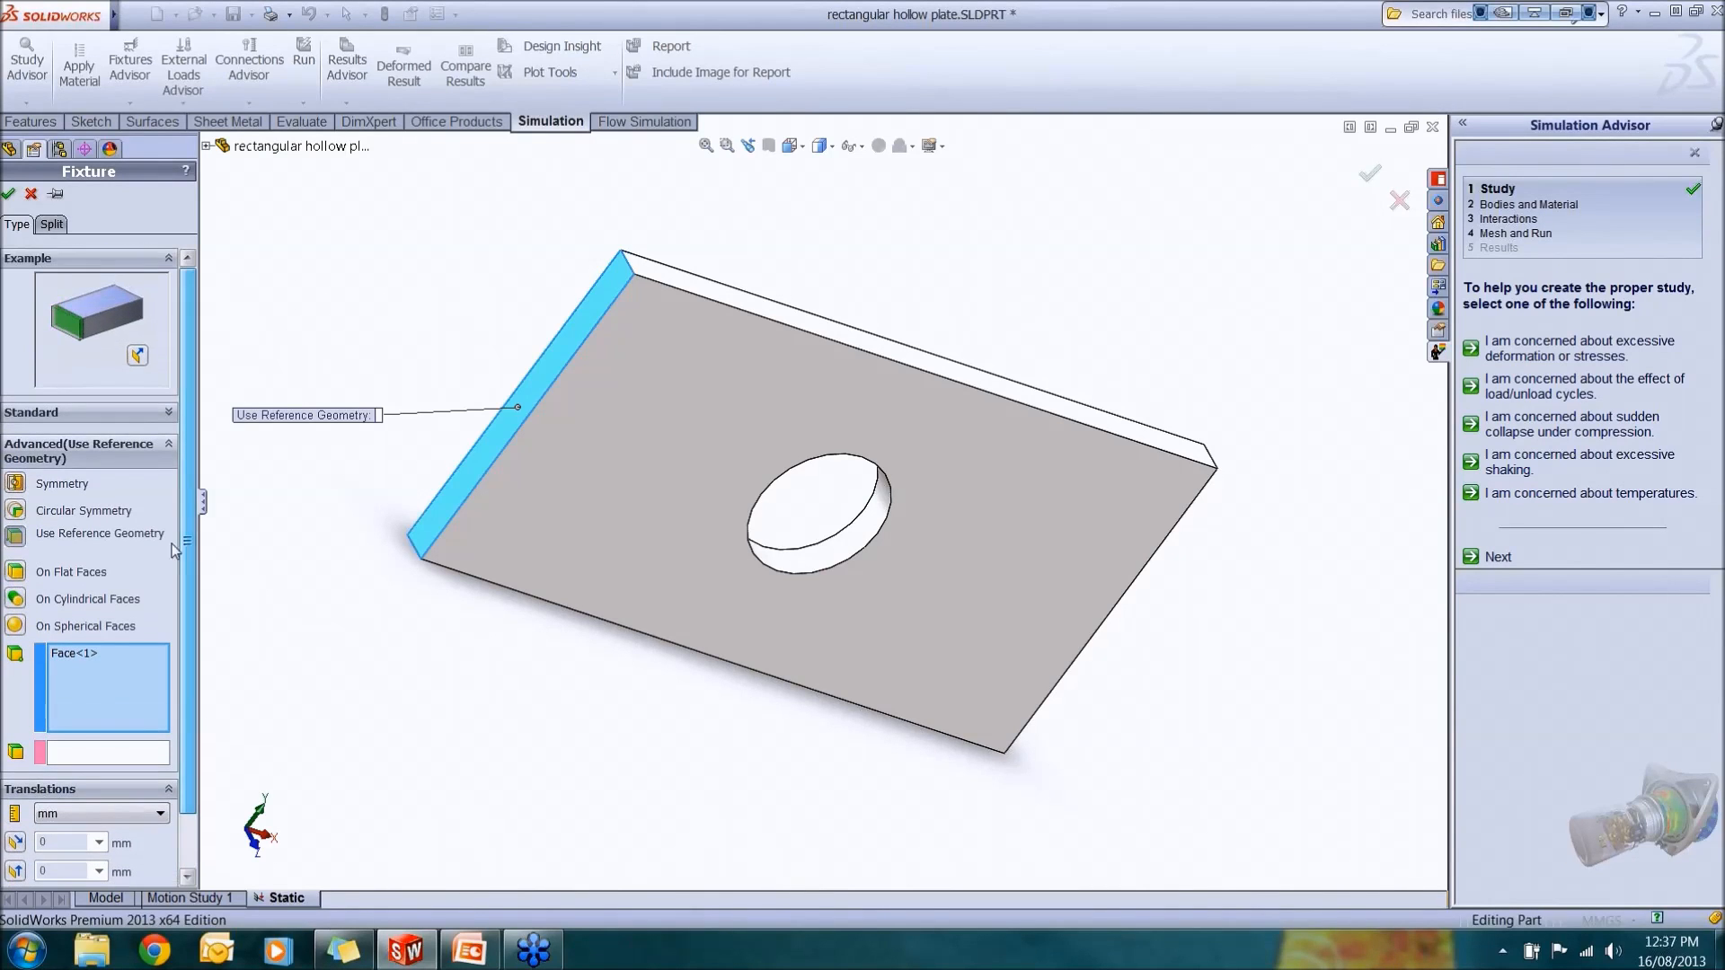
pyautogui.click(167, 413)
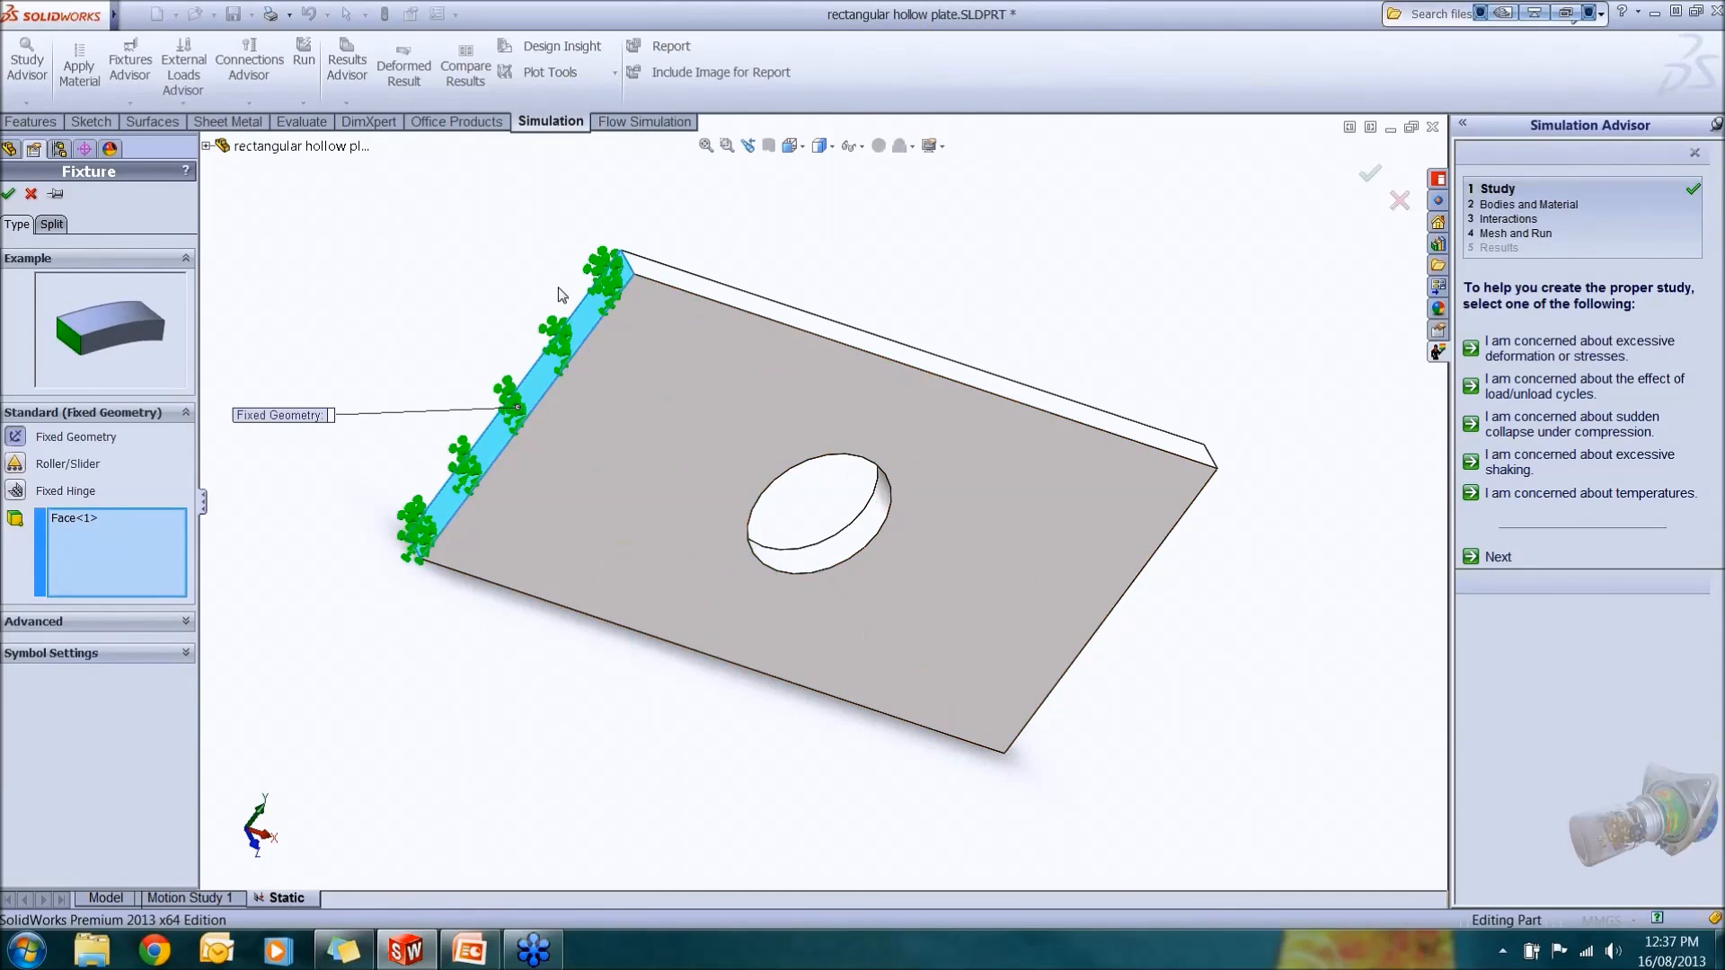
# Accept the Fixed Geometry fixture on the plate's narrow end face and inspect its restraint symbols up close.
pyautogui.click(8, 194)
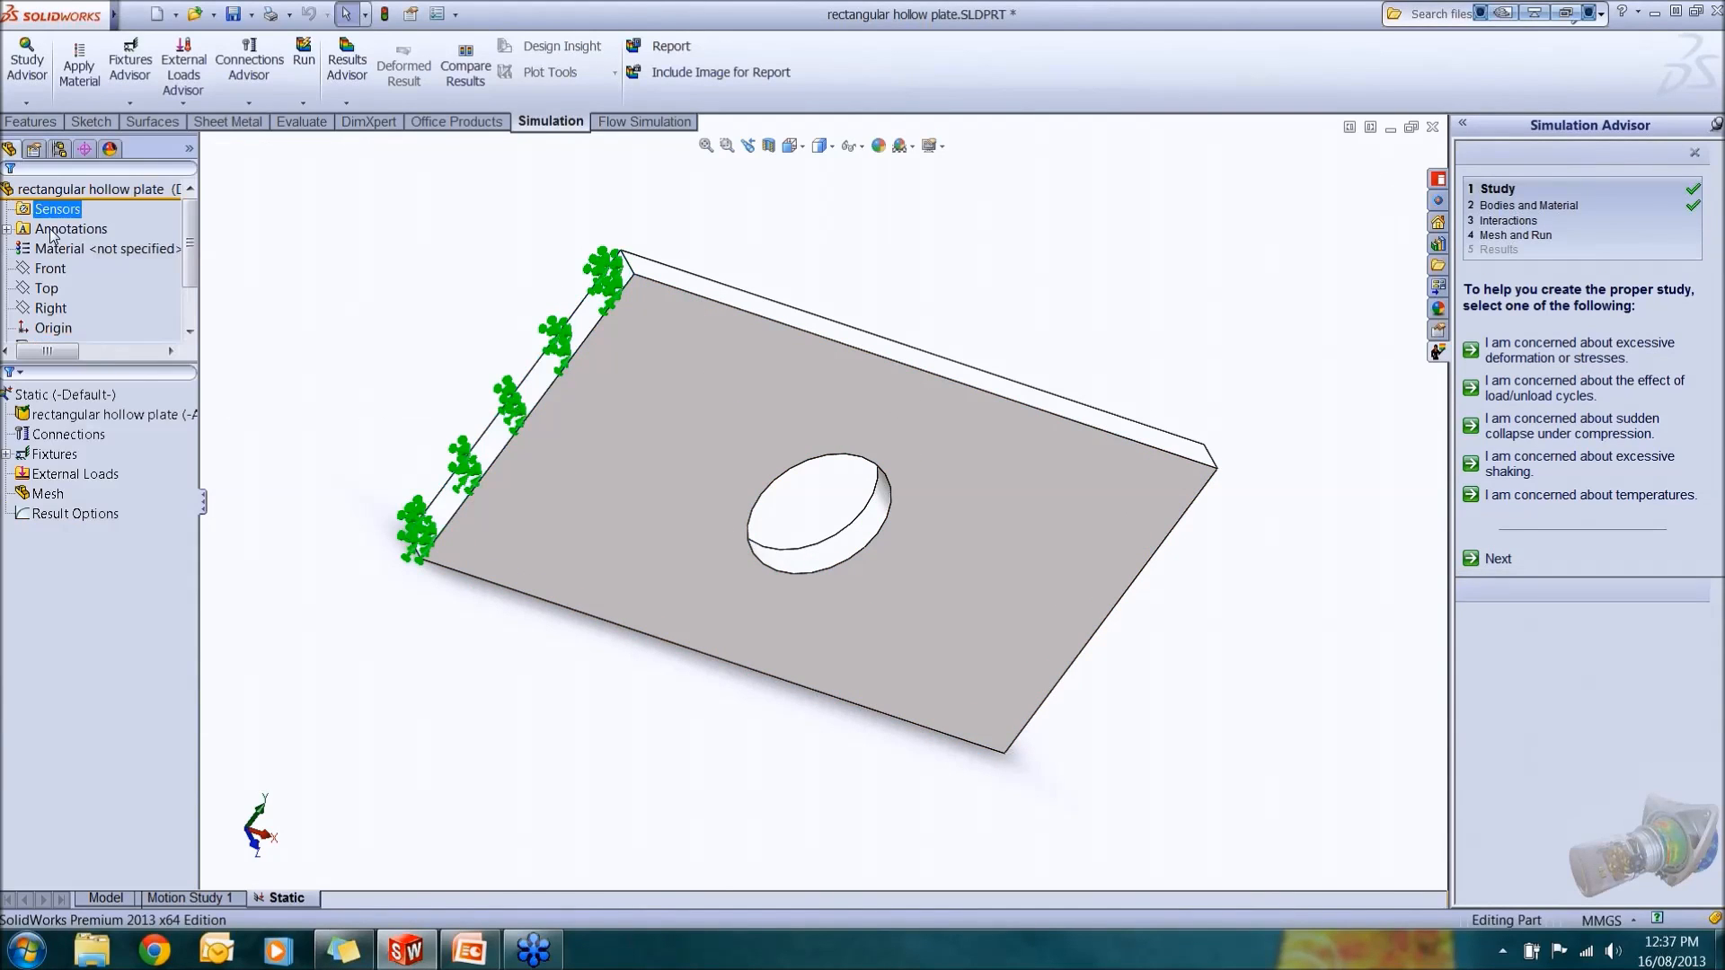
pyautogui.scroll(-8, 642, 256)
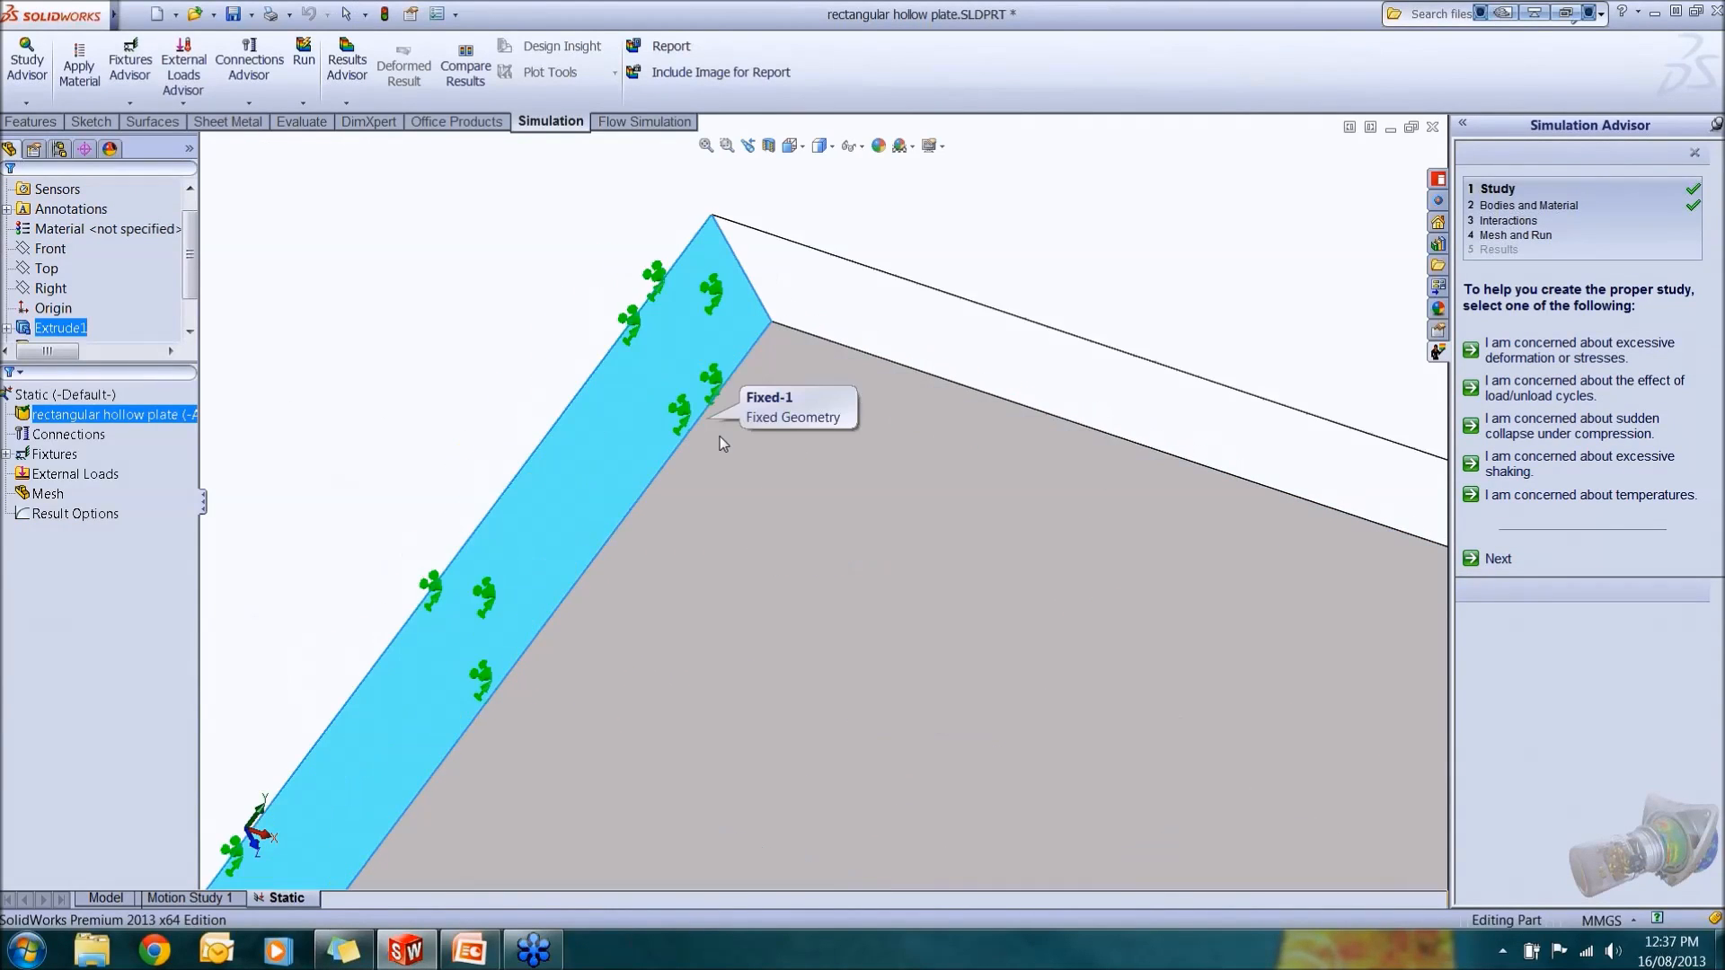
pyautogui.moveTo(694, 398); pyautogui.dragTo(671, 378, button='middle')
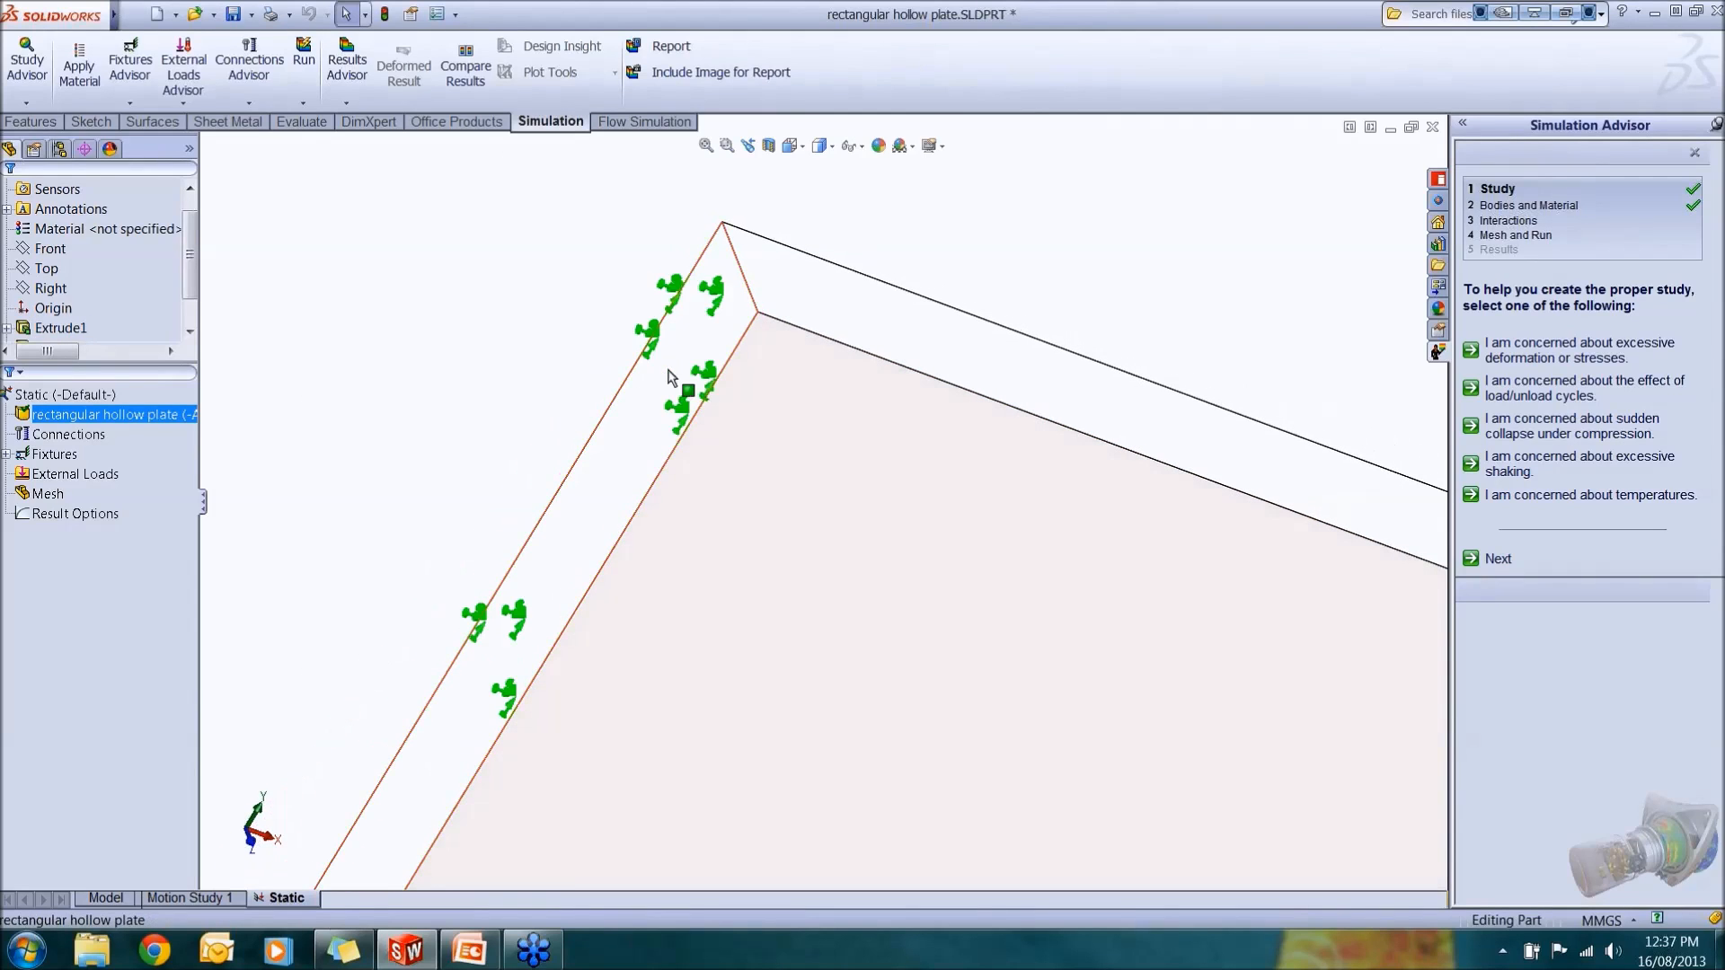
pyautogui.scroll(-4, 665, 306)
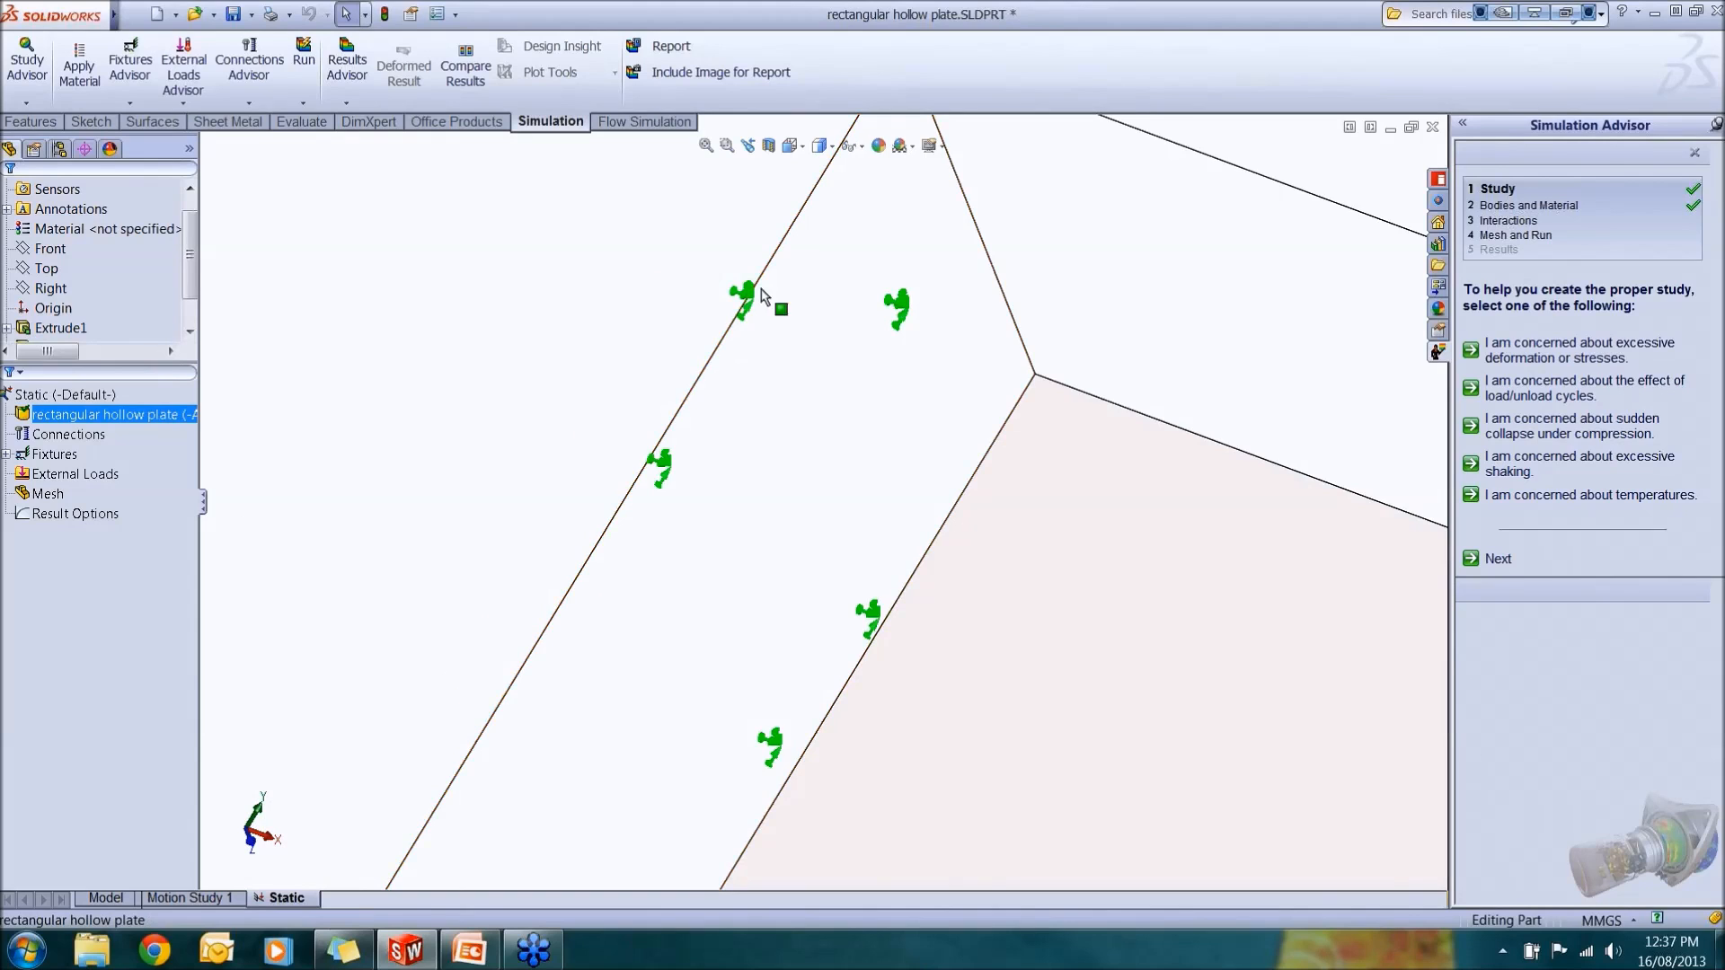
pyautogui.scroll(5, 864, 543)
pyautogui.scroll(5, 852, 533)
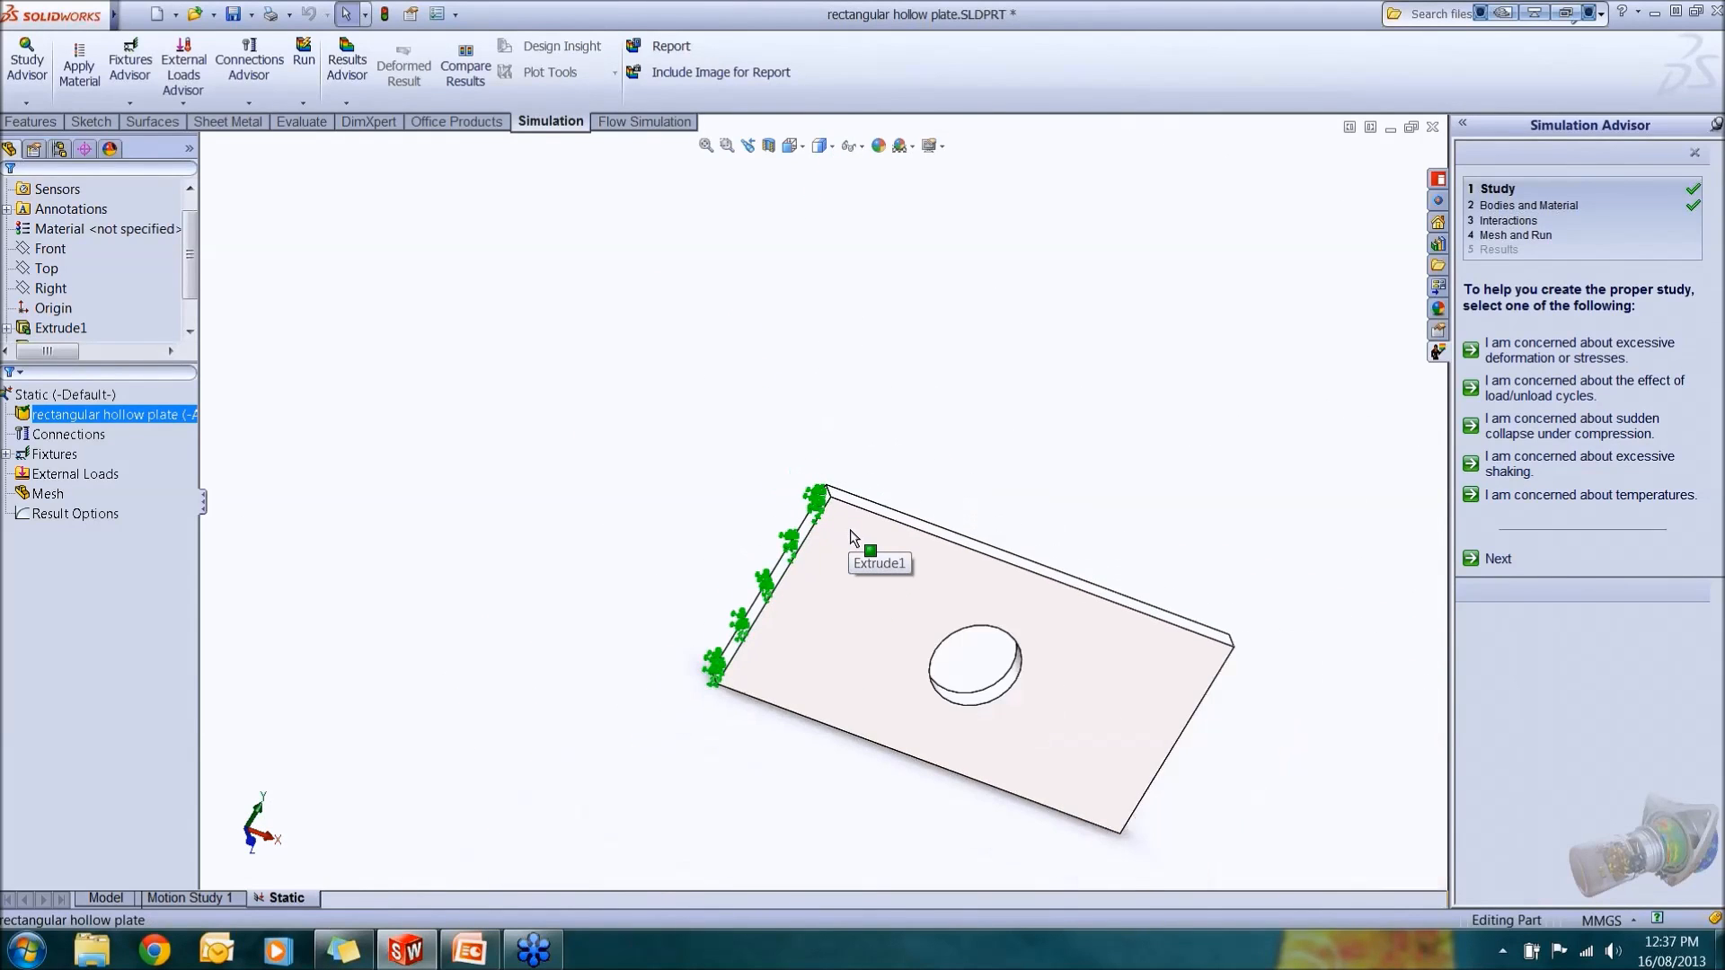
pyautogui.moveTo(854, 540); pyautogui.dragTo(846, 582, button='middle')
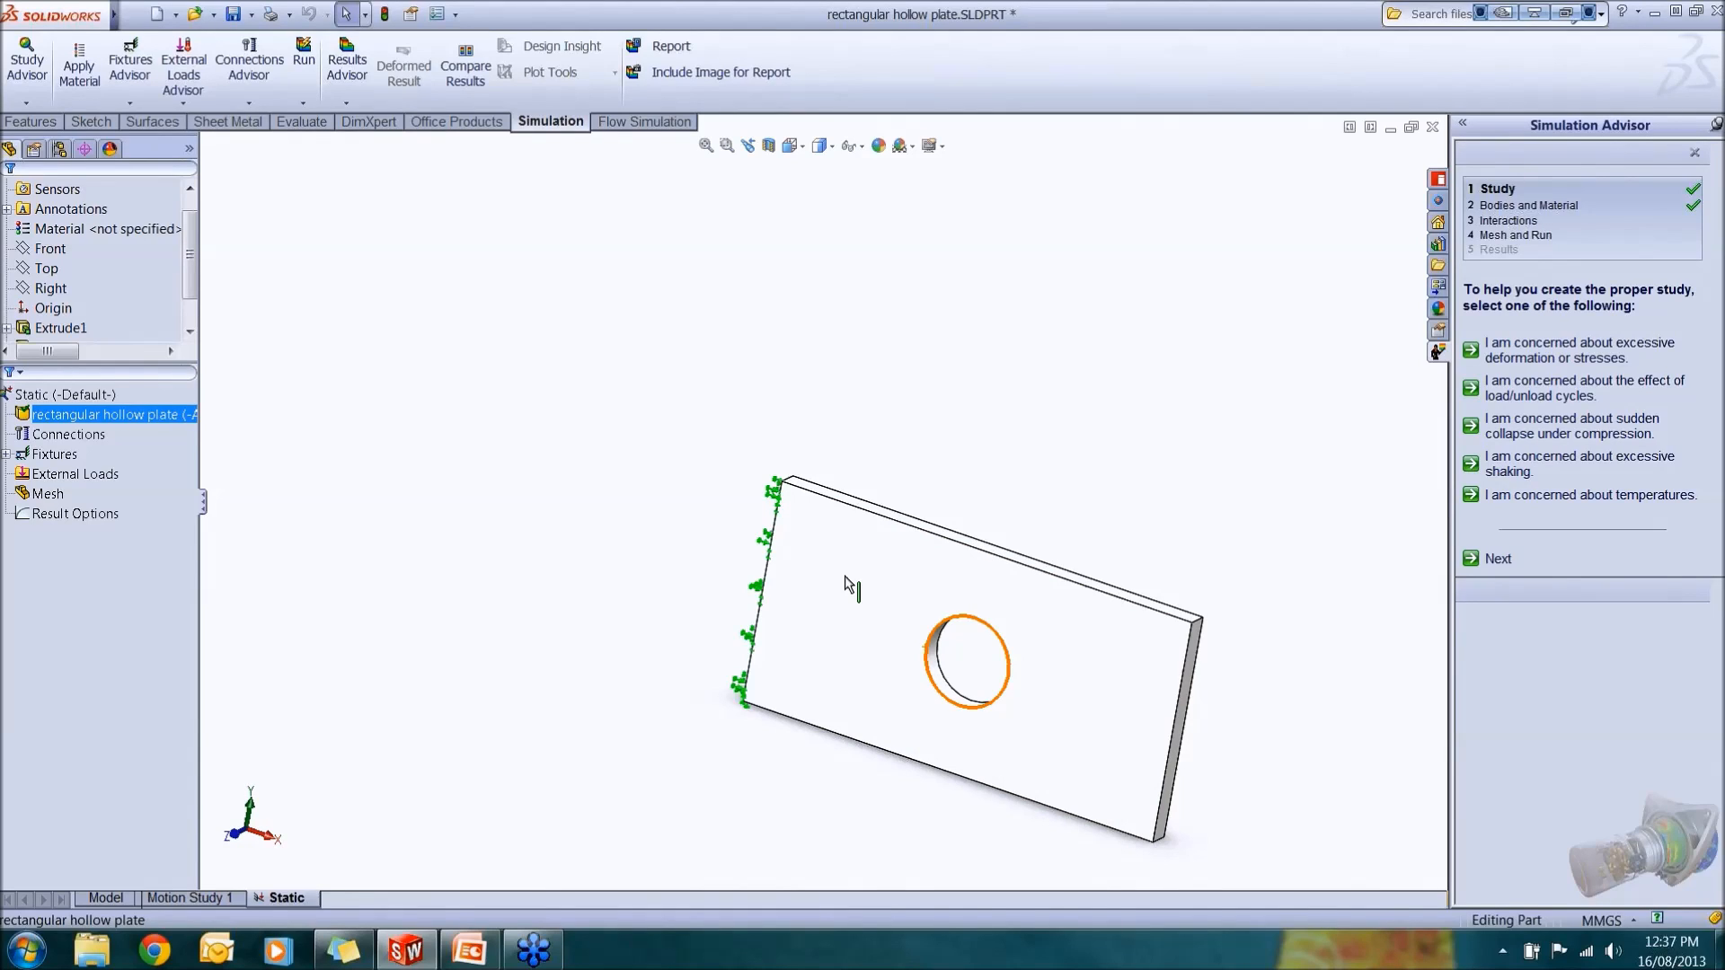
# Start a Force external load and assign it to the narrow end face opposite the fixed end.
pyautogui.click(98, 479)
pyautogui.rightClick(100, 485)
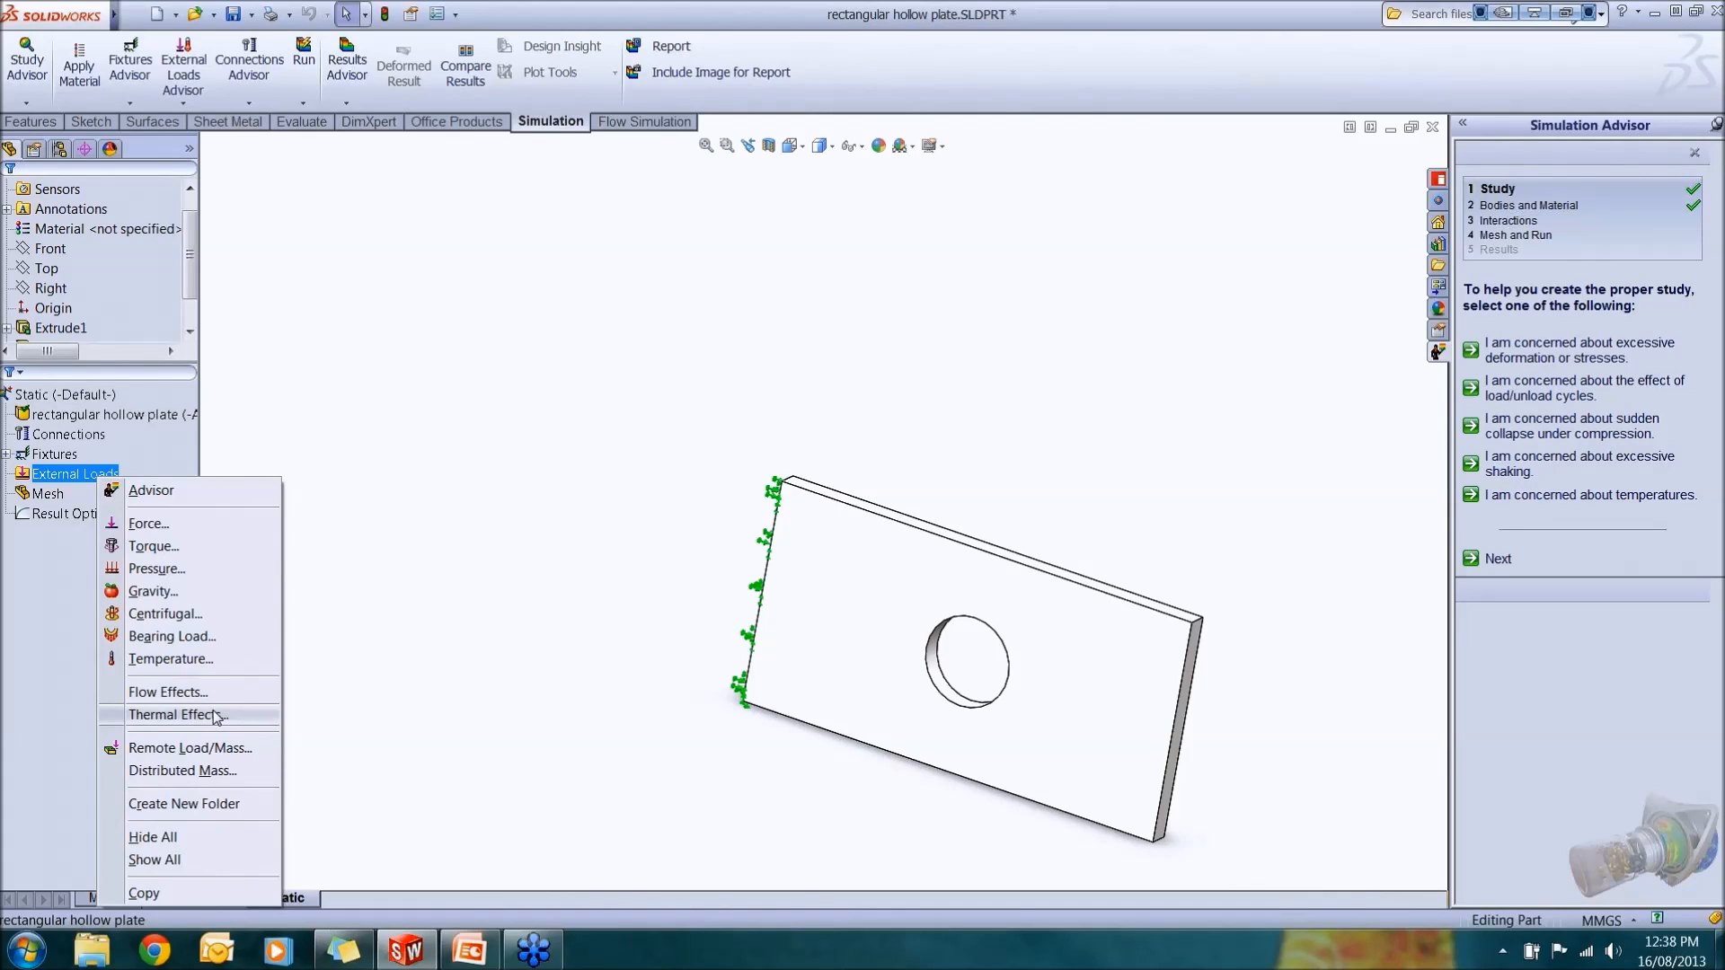
pyautogui.click(198, 528)
pyautogui.moveTo(1033, 812); pyautogui.dragTo(971, 677, button='middle')
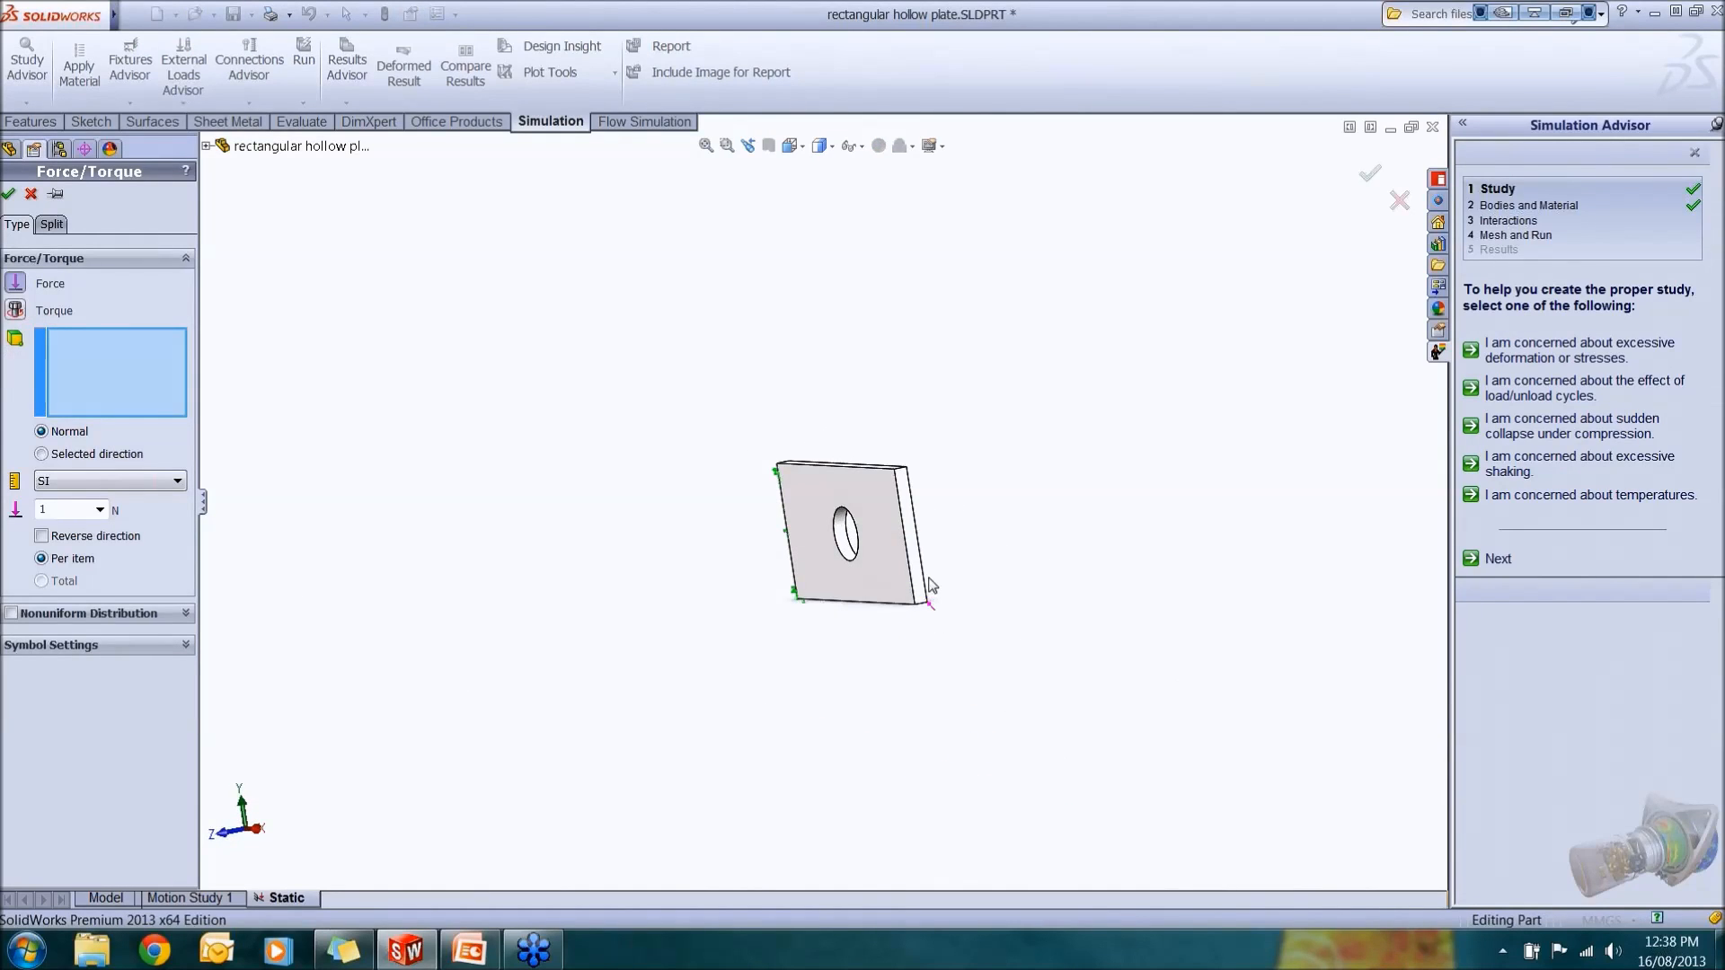
pyautogui.scroll(-3, 935, 597)
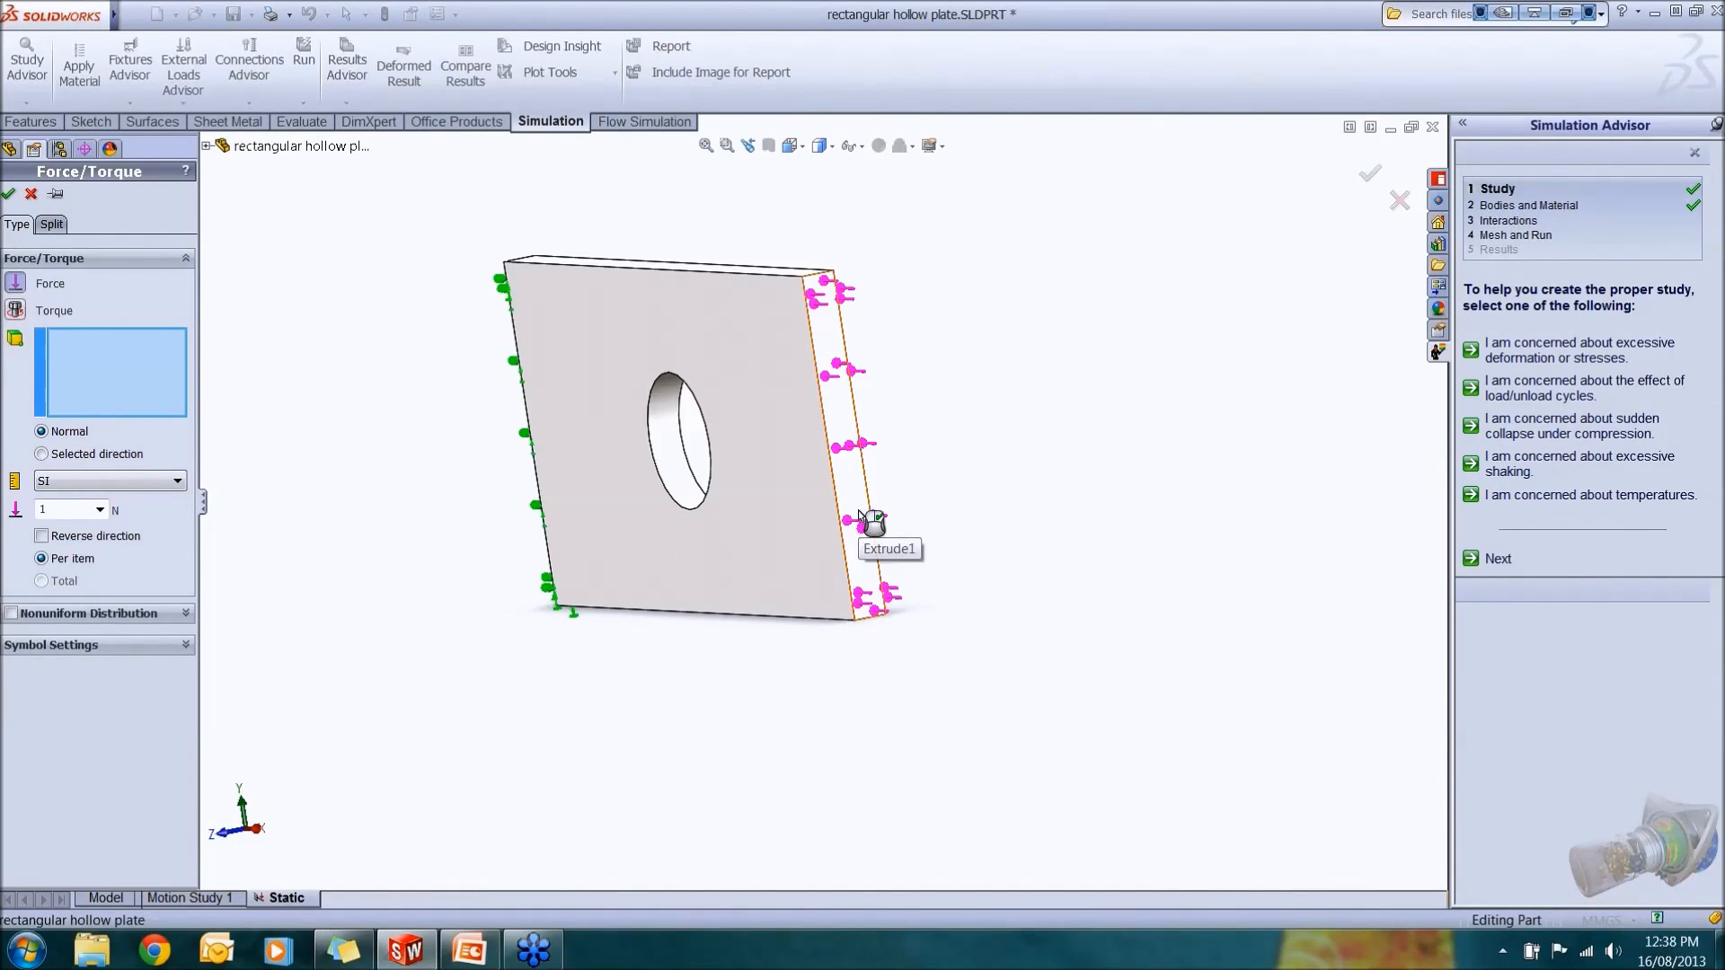
pyautogui.click(860, 517)
pyautogui.moveTo(907, 520); pyautogui.dragTo(971, 536, button='middle')
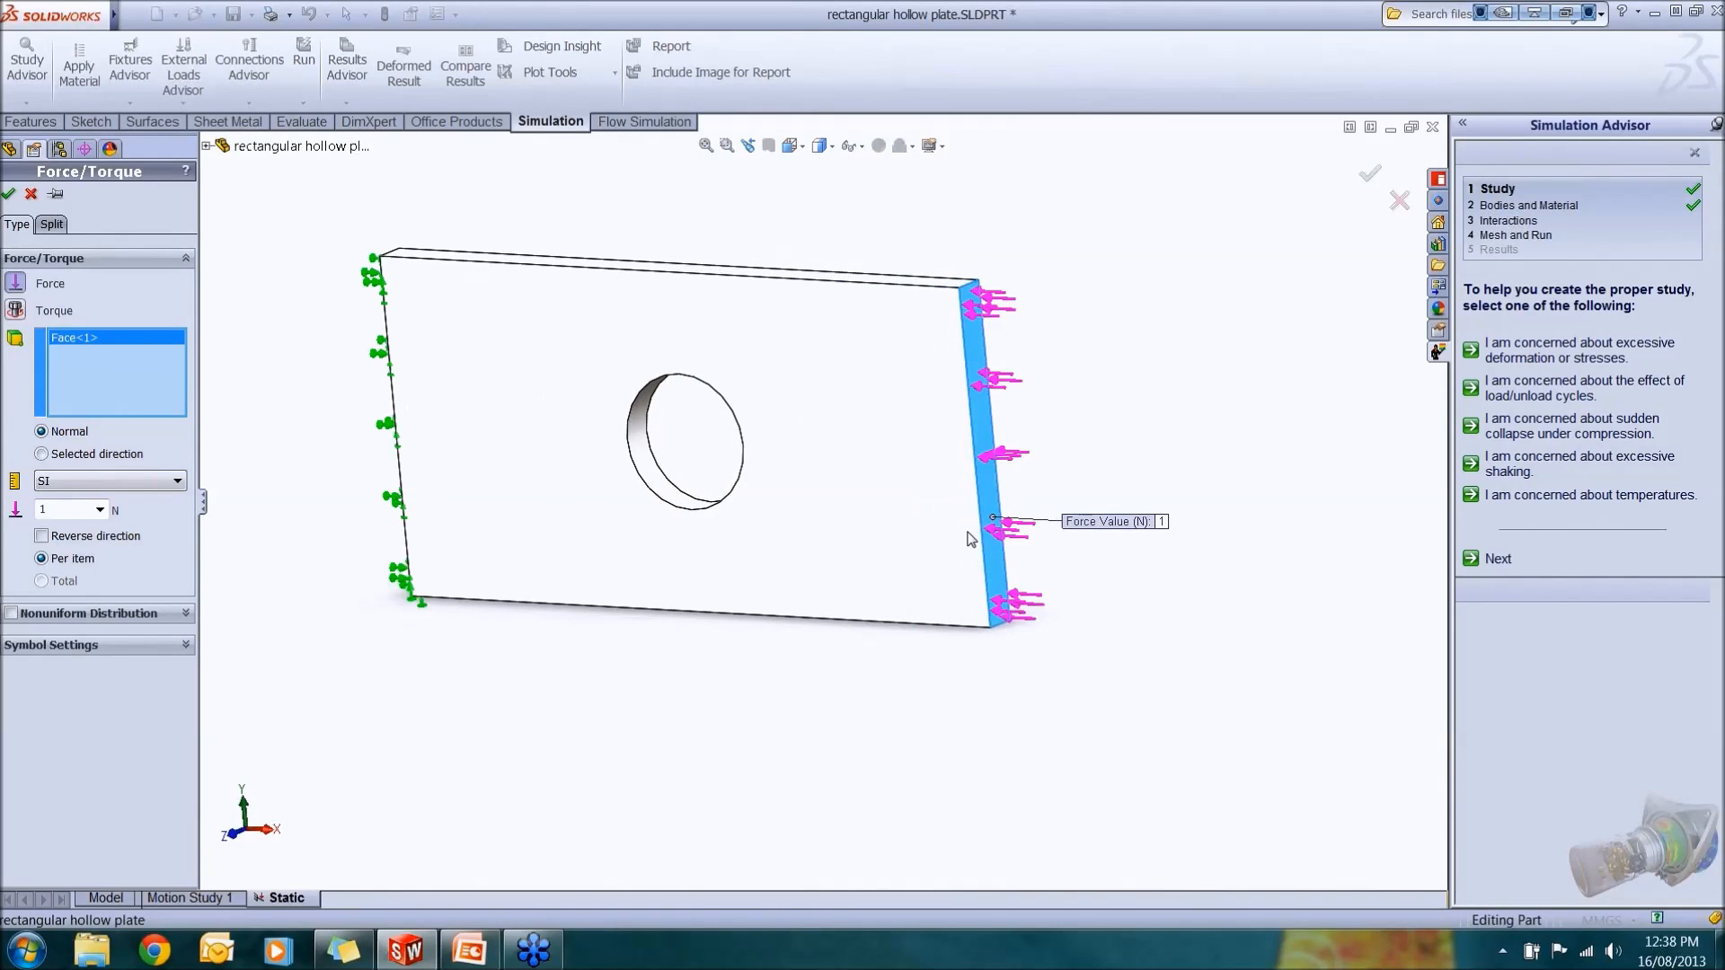
# Try directing the force along the loaded face's long edge with Selected direction, and return to Normal.
pyautogui.click(79, 460)
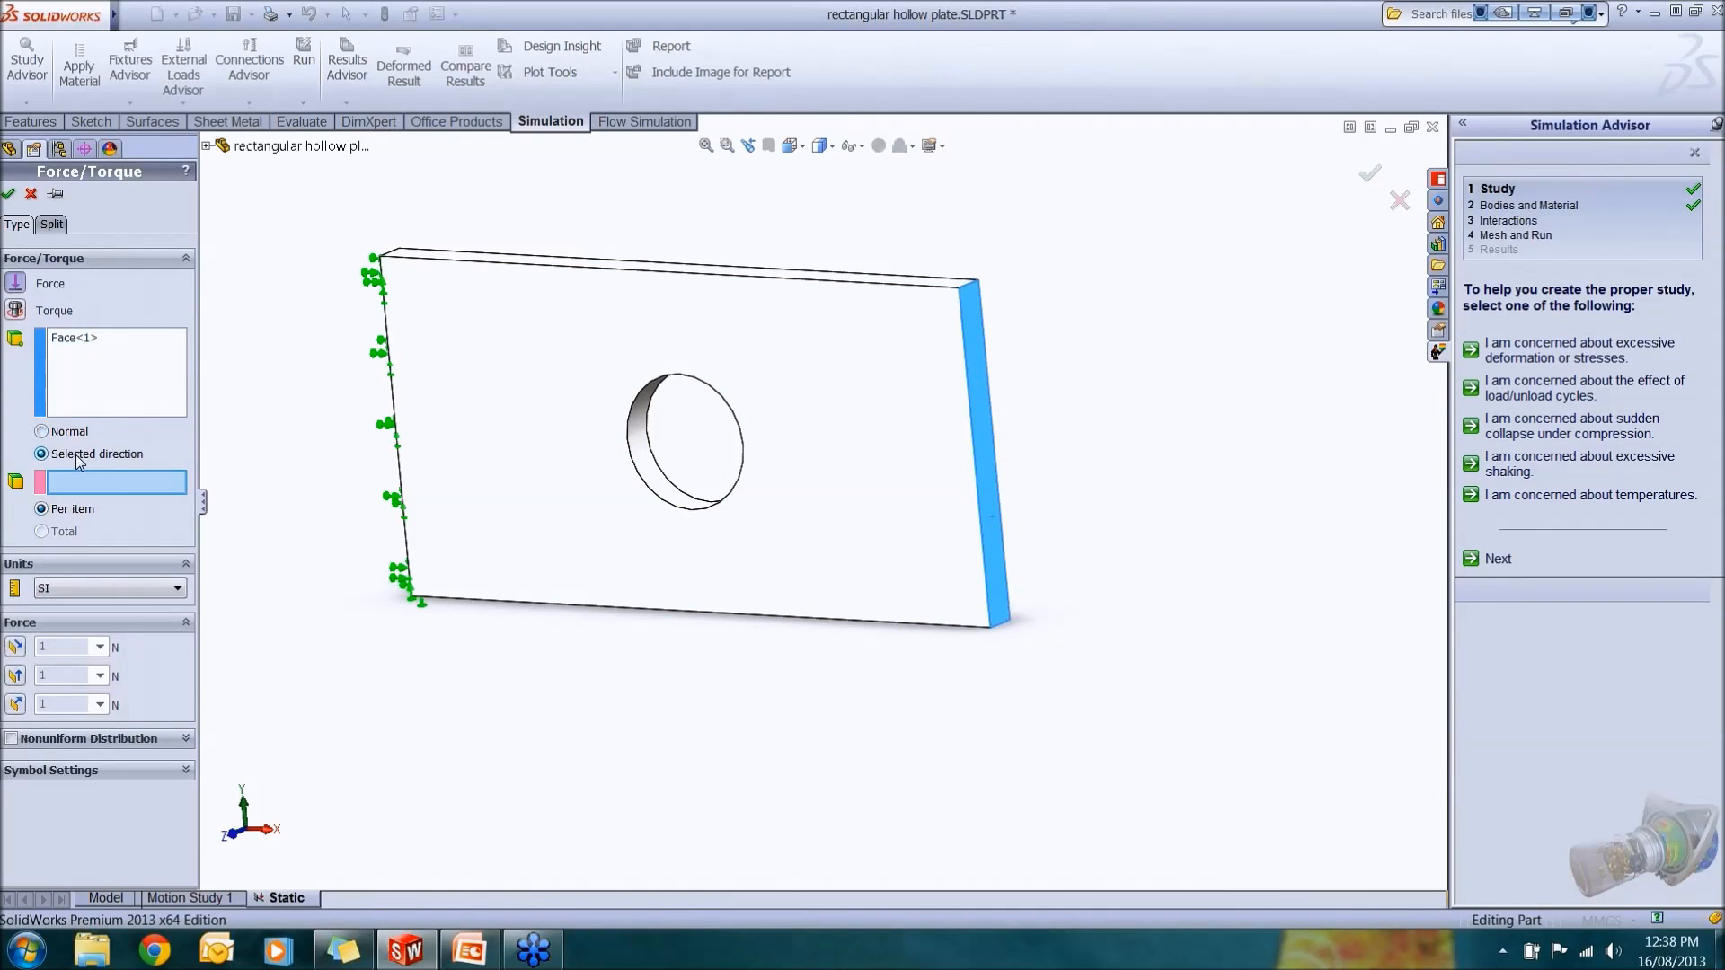
pyautogui.click(992, 562)
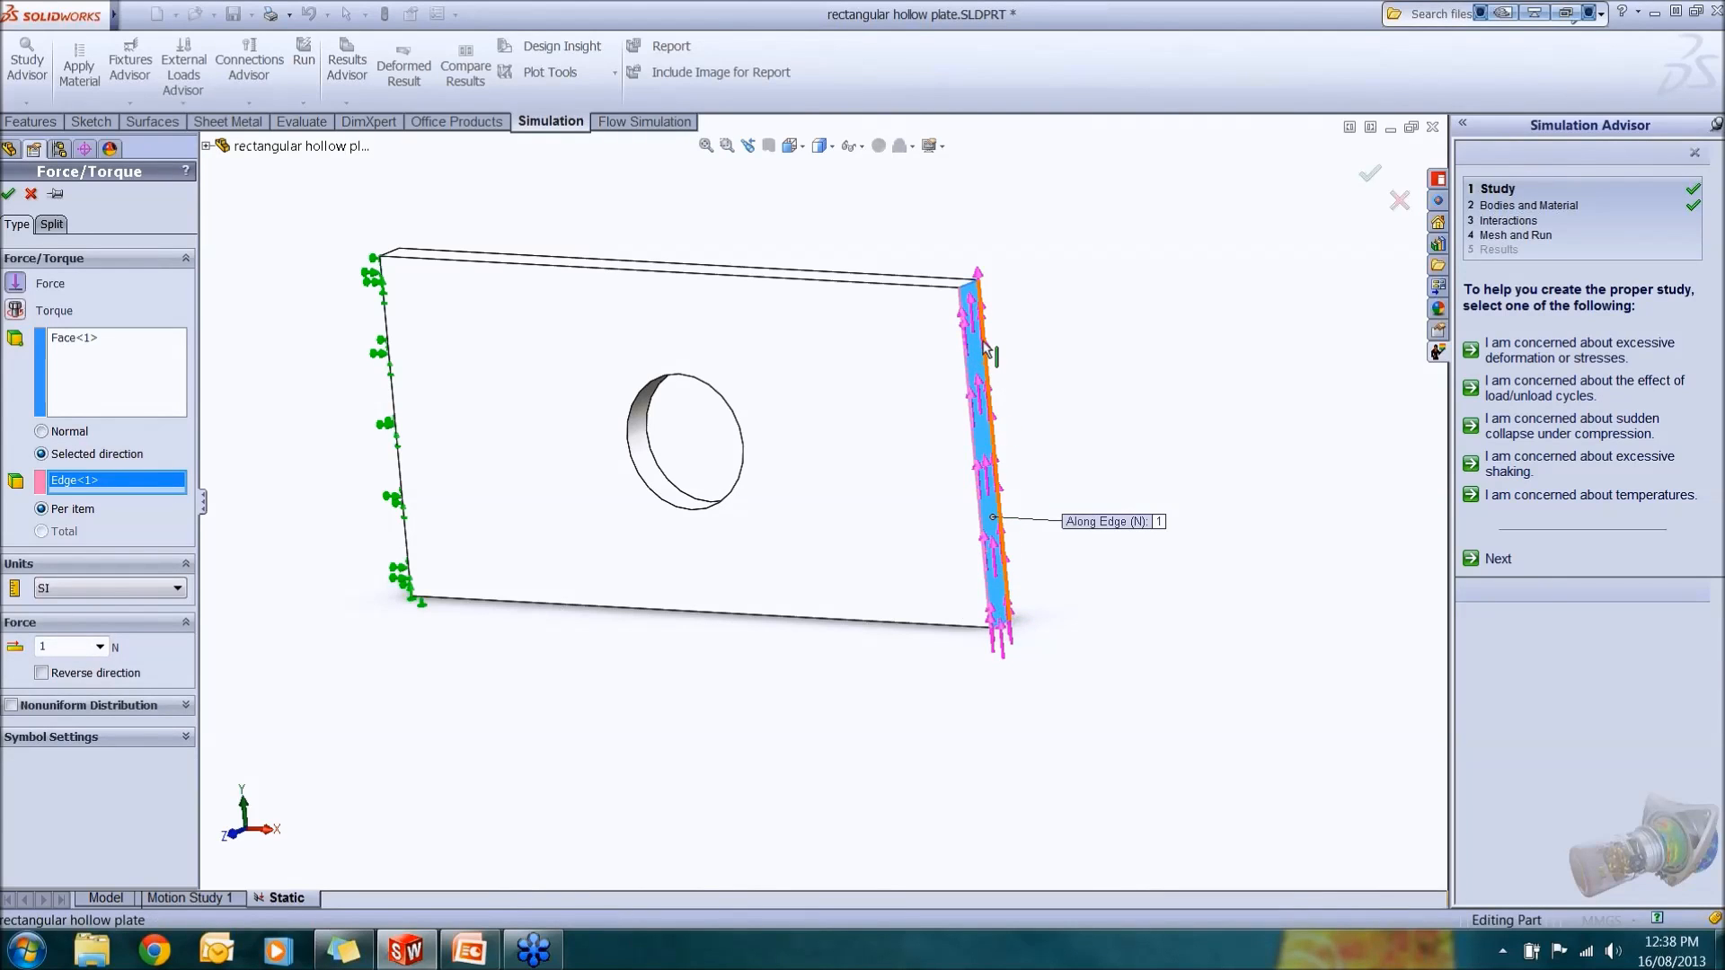
pyautogui.click(71, 435)
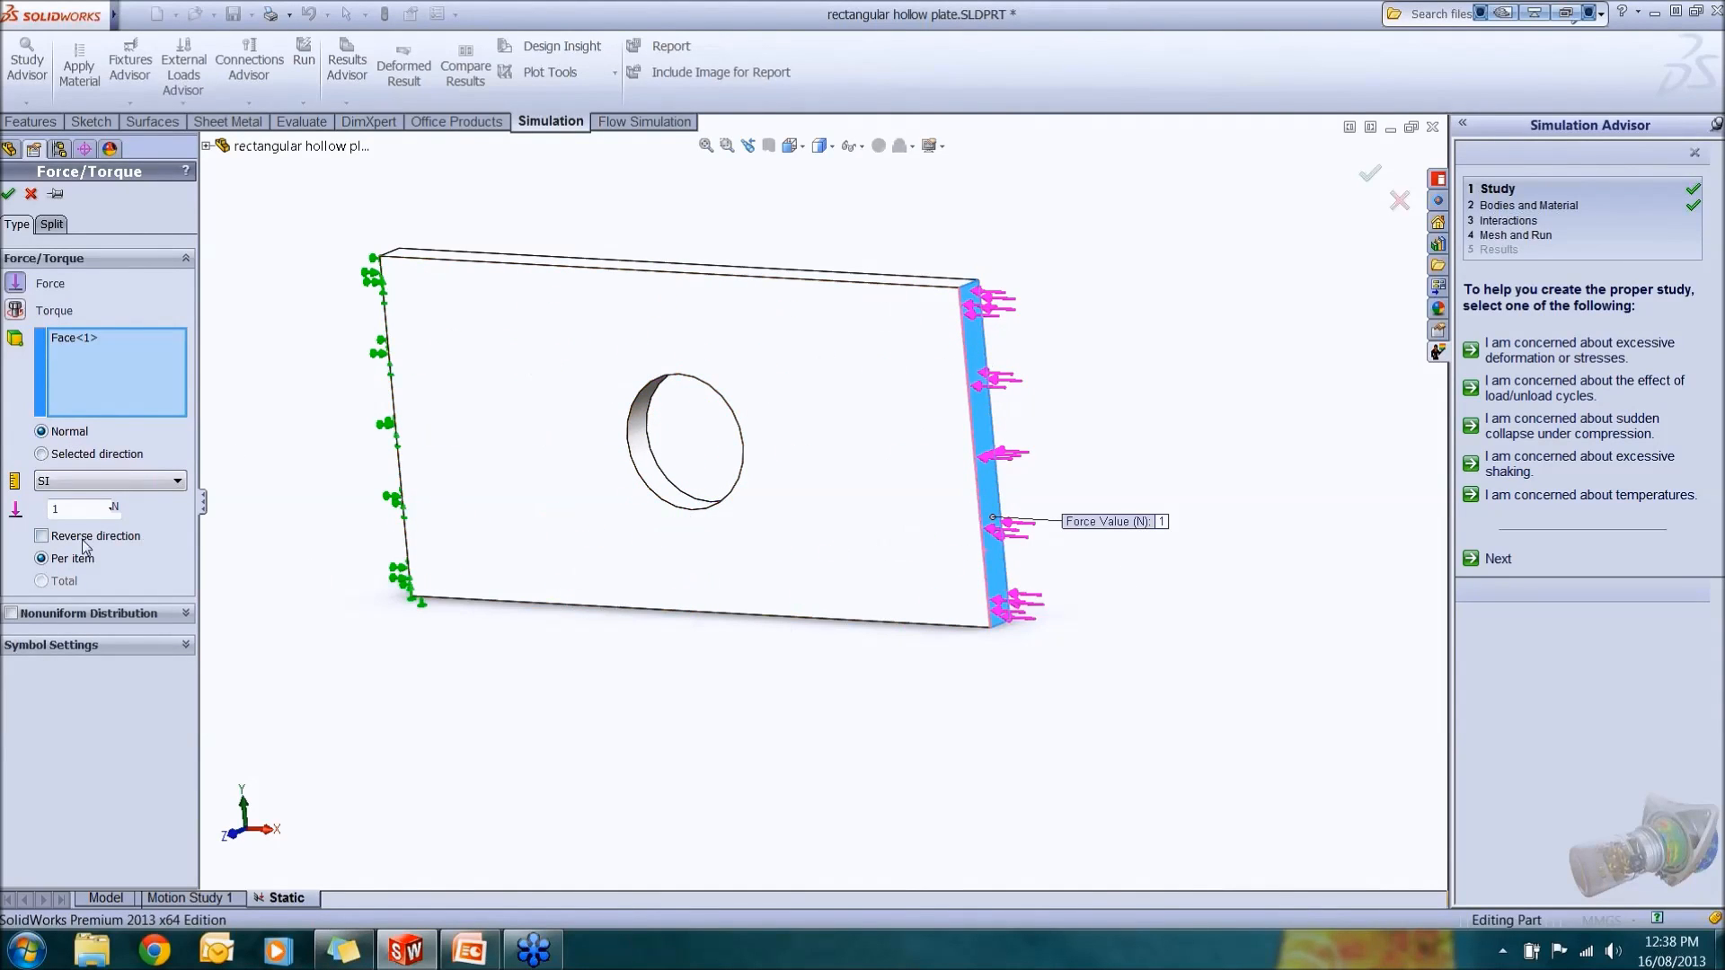
# Reverse the normal force so it pulls outward from the end face, set it to 11000 N, and accept the load.
pyautogui.click(42, 537)
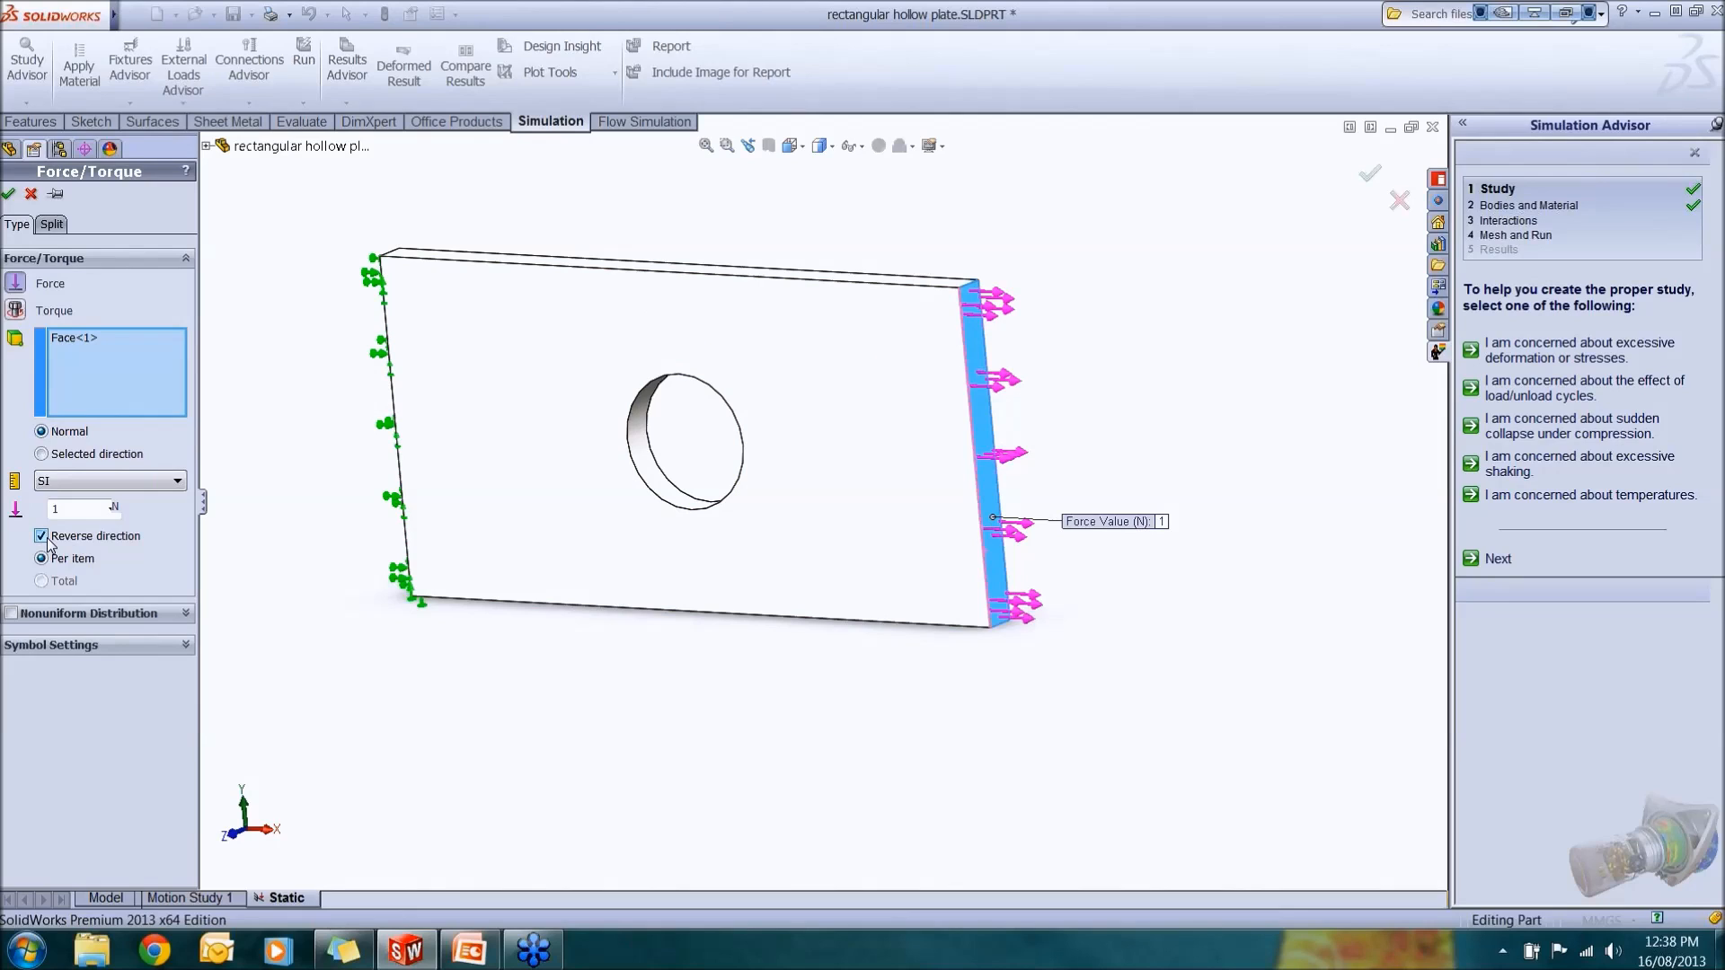
pyautogui.click(68, 510)
pyautogui.write('10')
pyautogui.press('BackSpace')
pyautogui.write('1100')
pyautogui.press('BackSpace')
pyautogui.press('BackSpace')
pyautogui.press('BackSpace')
pyautogui.write('000')
pyautogui.click(8, 193)
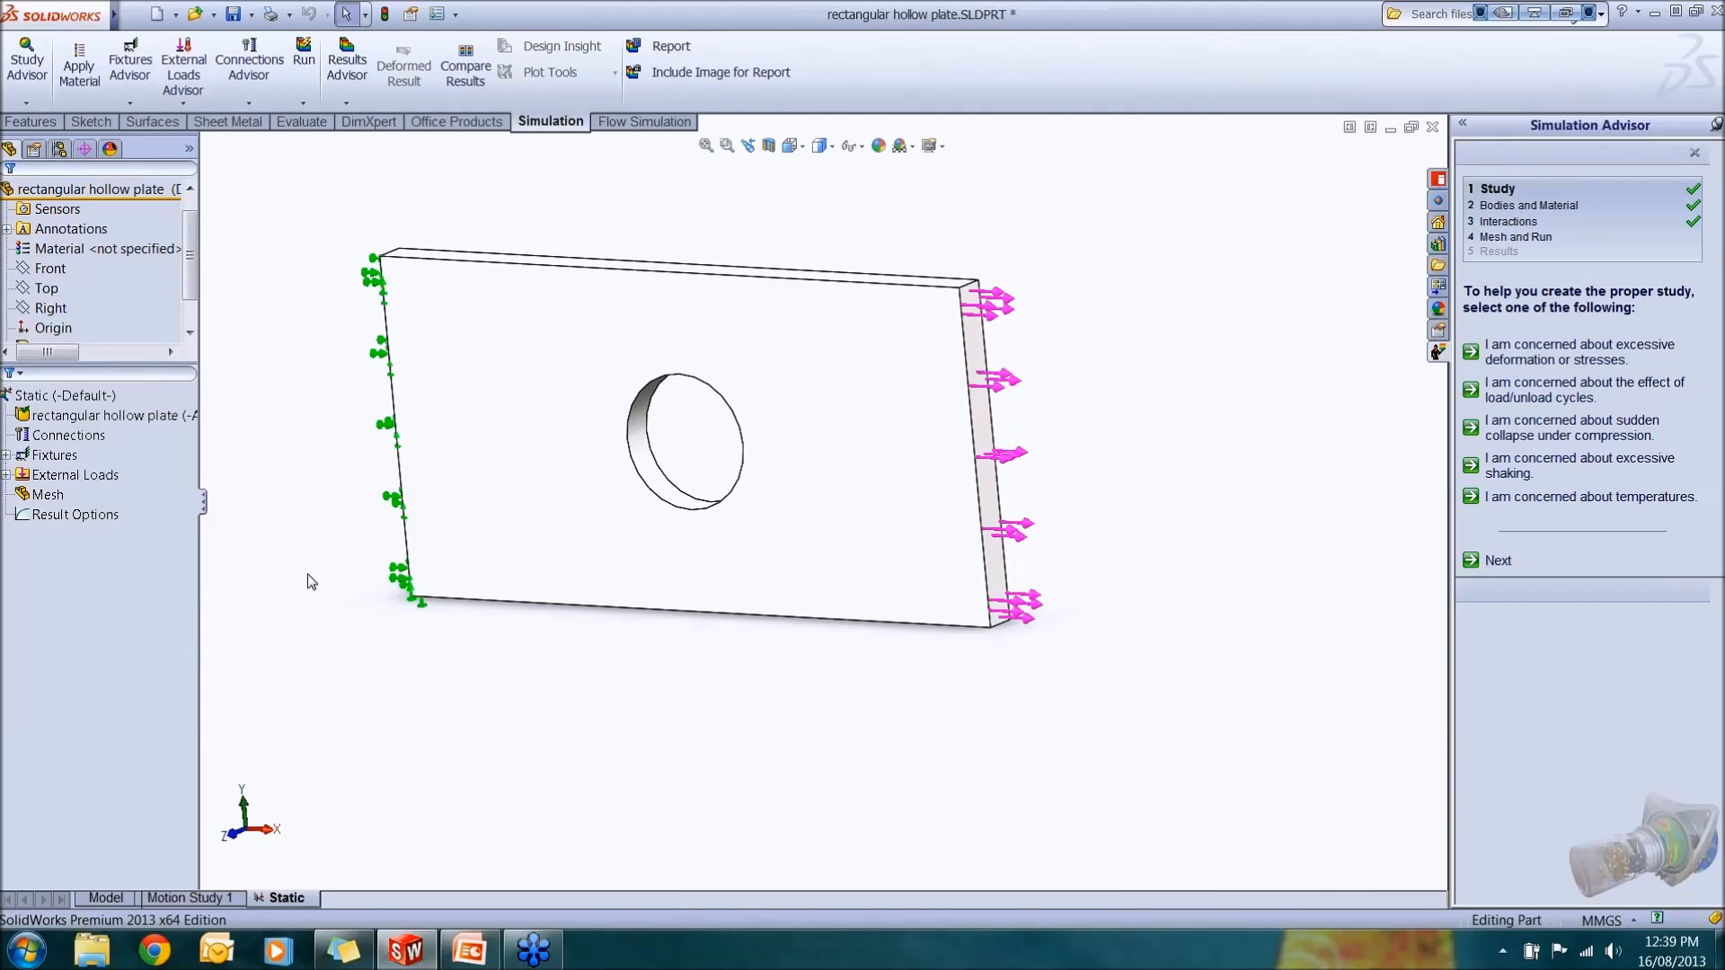
# Create a curvature based mesh of the plate in mm, with the mesh density reset to its default.
pyautogui.rightClick(63, 496)
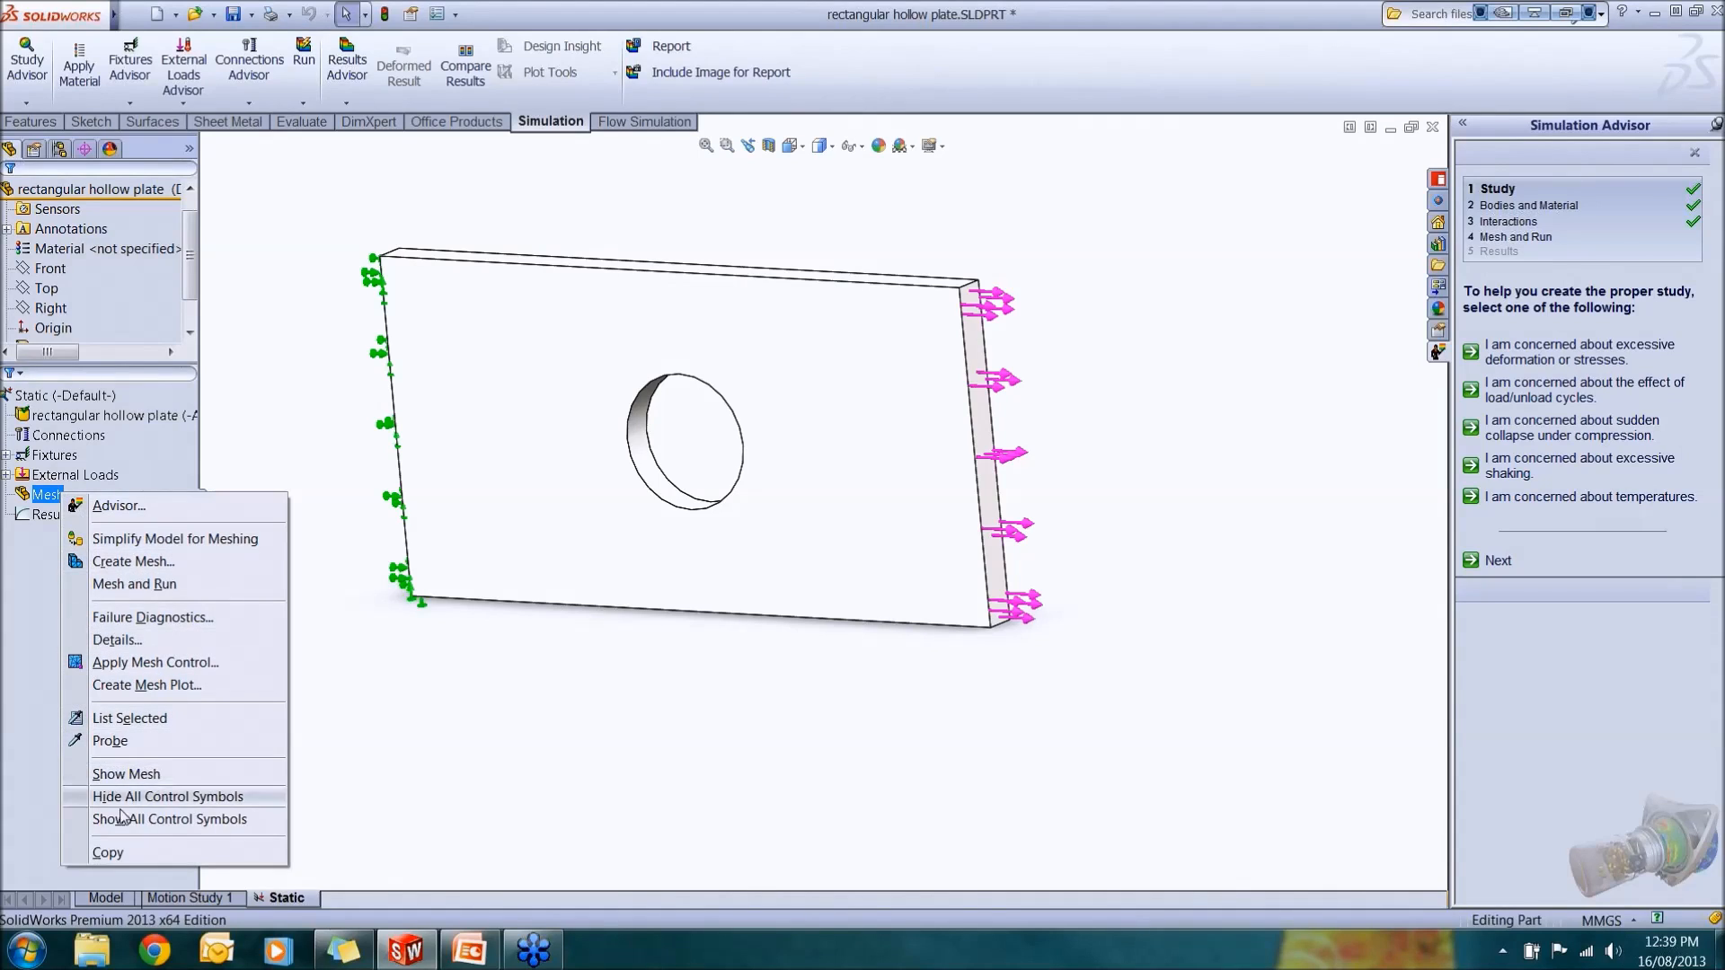
pyautogui.click(145, 563)
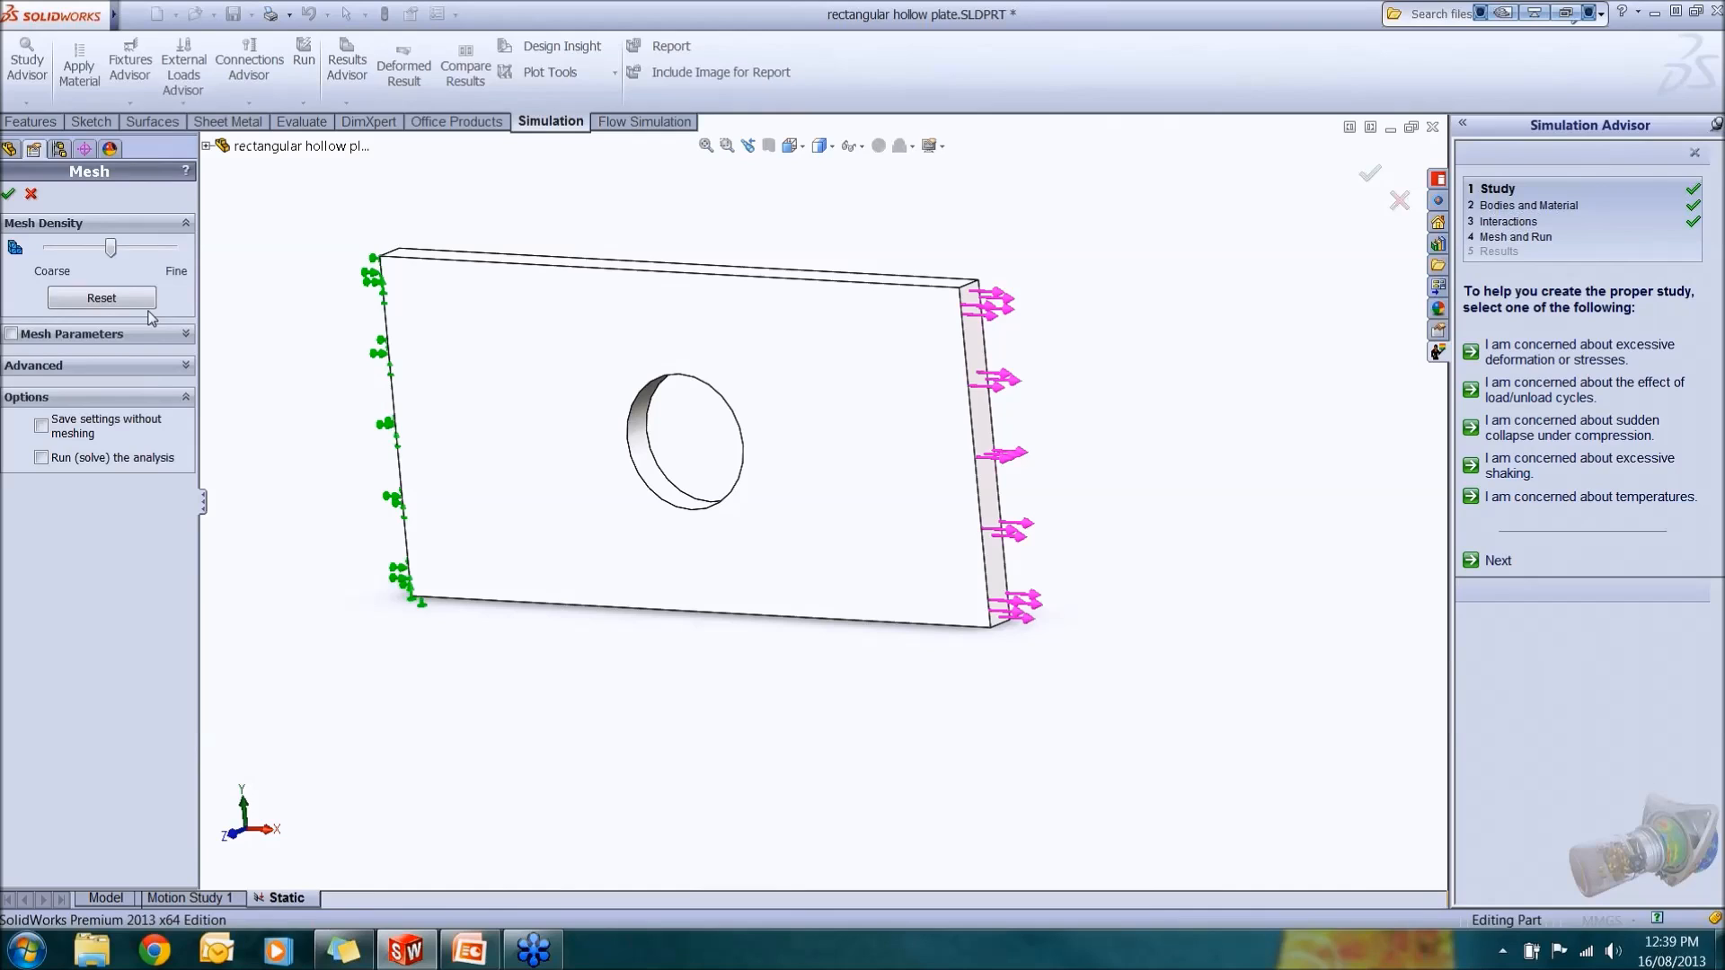
pyautogui.moveTo(111, 251)
pyautogui.mouseDown()
pyautogui.moveTo(162, 256)
pyautogui.moveTo(47, 266)
pyautogui.moveTo(172, 269)
pyautogui.moveTo(57, 261)
pyautogui.moveTo(119, 256)
pyautogui.moveTo(146, 278)
pyautogui.moveTo(109, 284)
pyautogui.mouseUp()
pyautogui.click(102, 298)
pyautogui.click(154, 337)
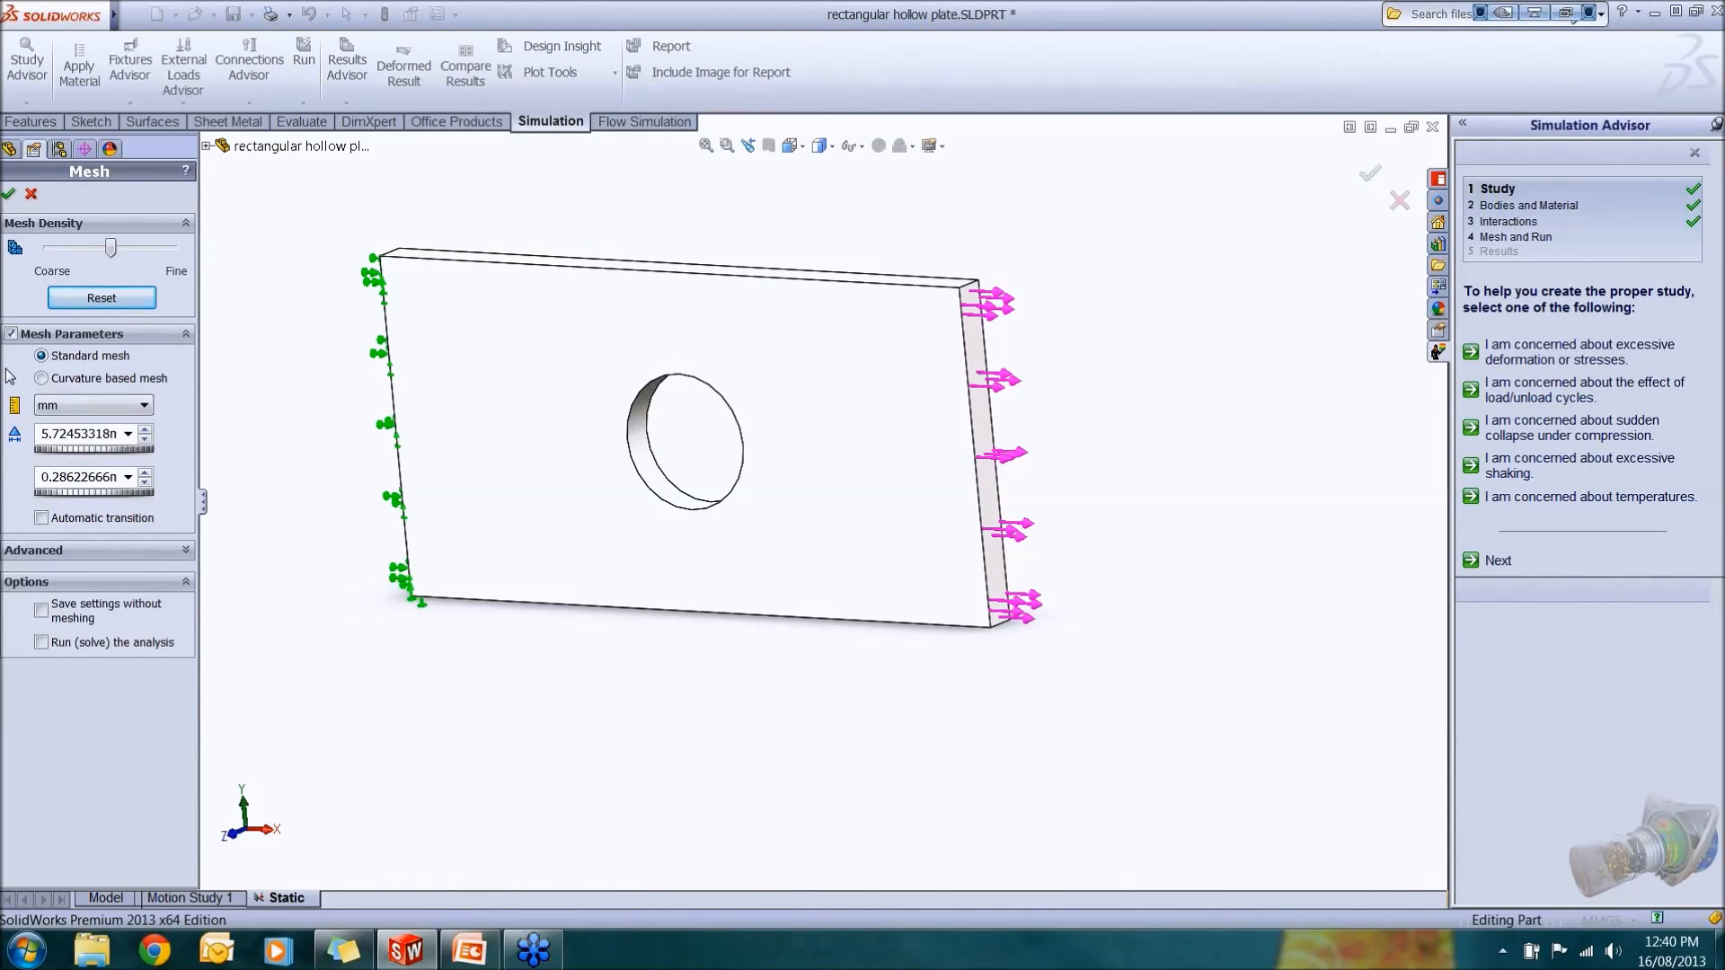
pyautogui.click(41, 379)
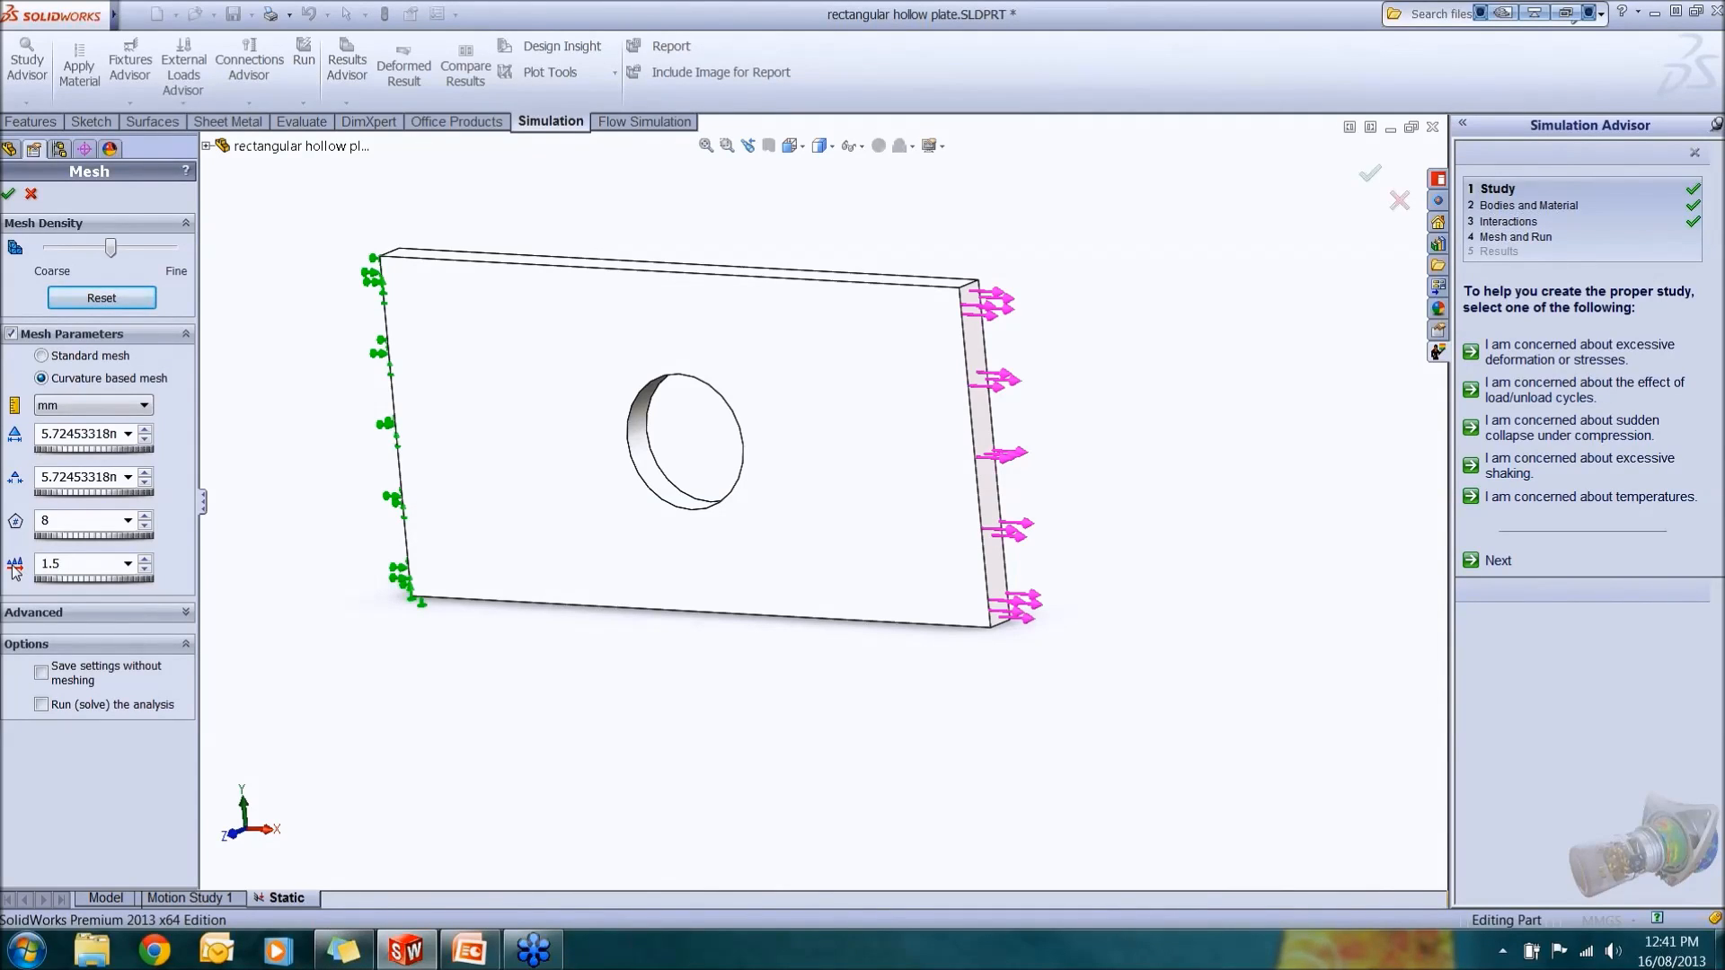
pyautogui.click(109, 301)
pyautogui.click(8, 193)
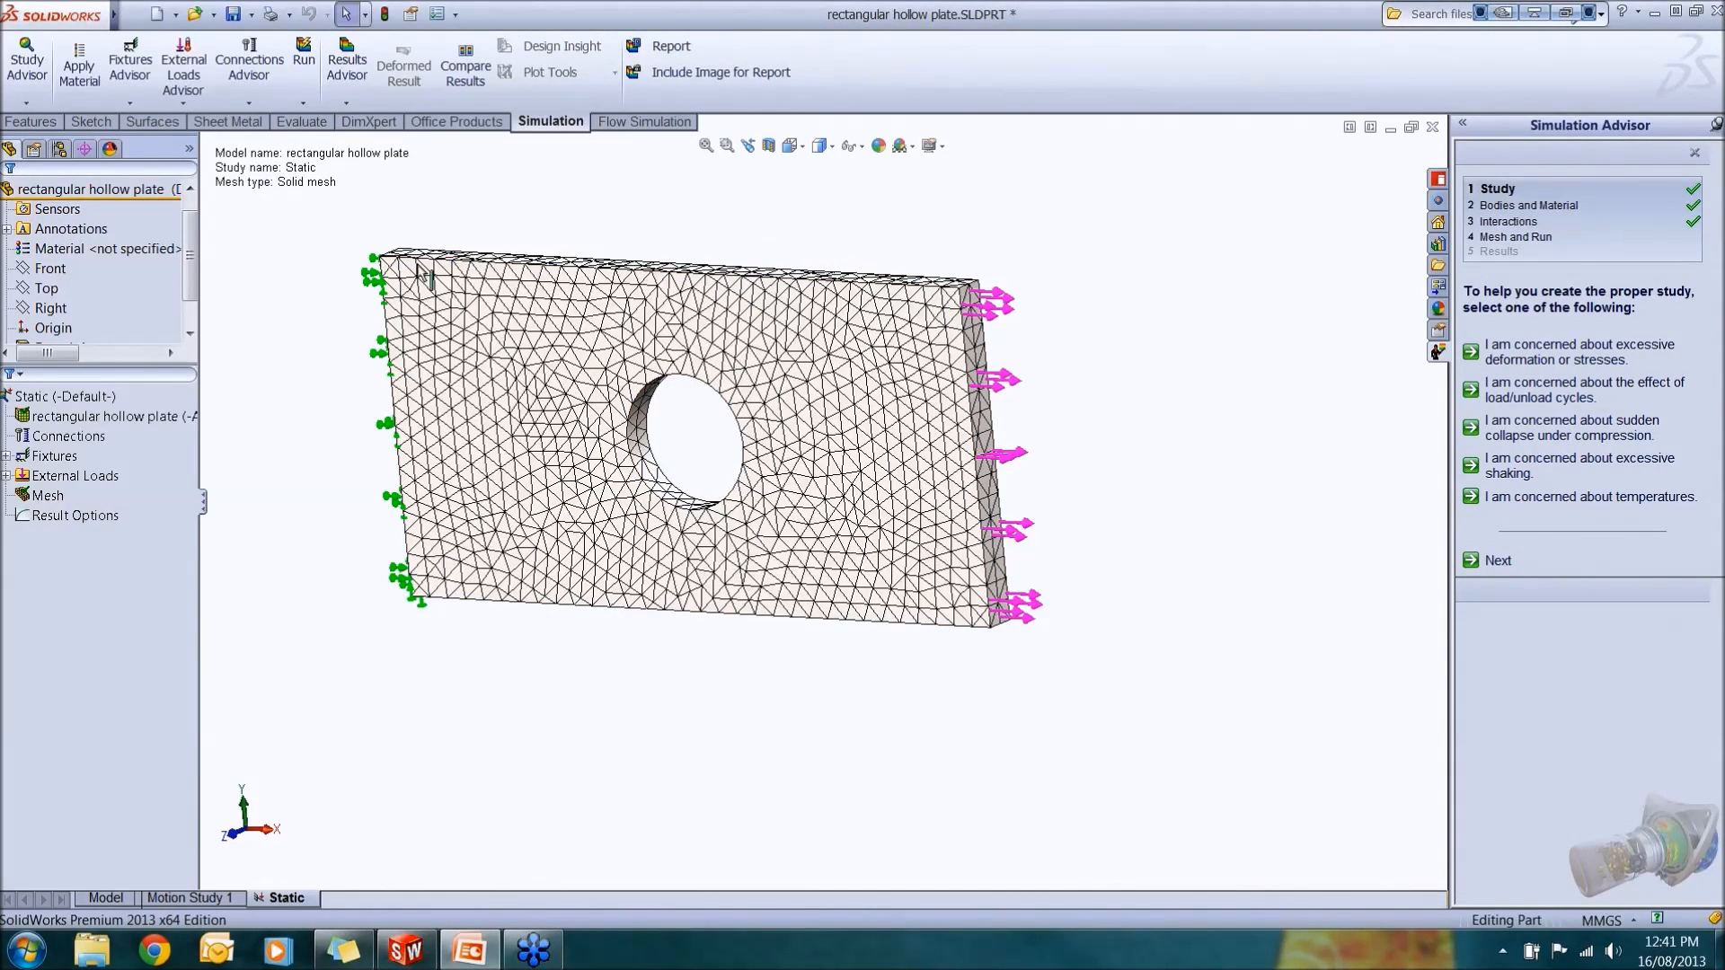
# Inspect the mesh around the hole, run the static study, and display the von Mises stress plot.
pyautogui.moveTo(898, 510); pyautogui.dragTo(897, 412, button='middle')
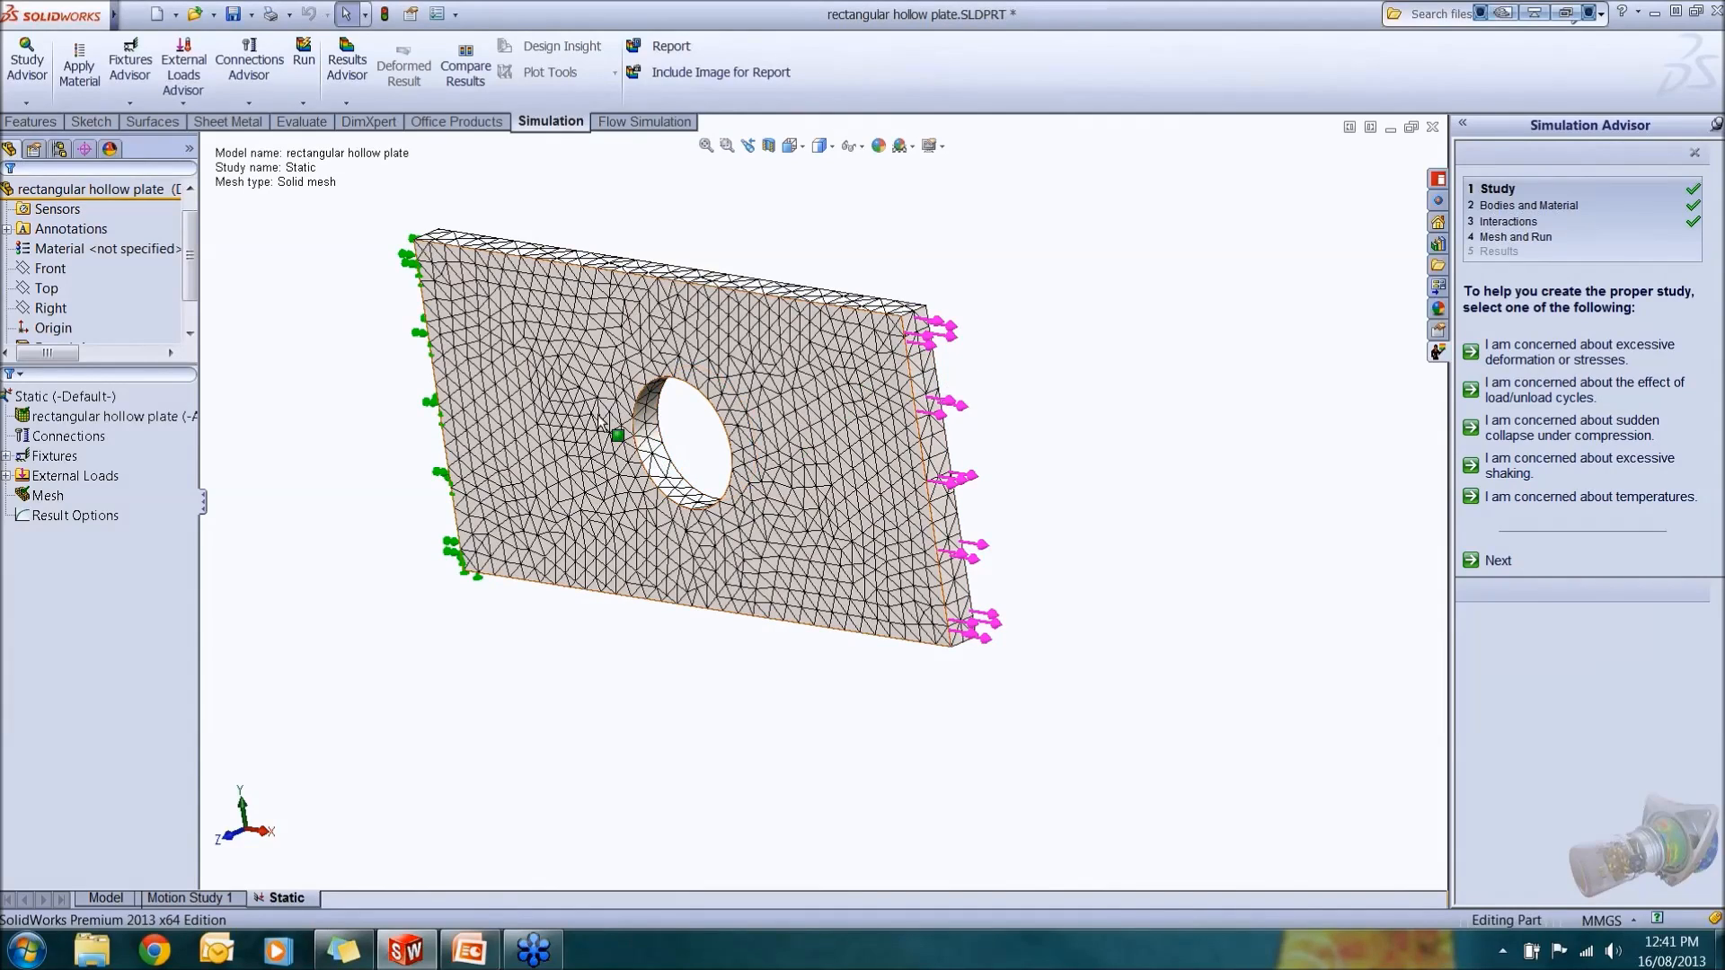
pyautogui.moveTo(684, 484); pyautogui.dragTo(696, 452, button='middle')
pyautogui.scroll(-2, 706, 385)
pyautogui.moveTo(706, 388); pyautogui.dragTo(778, 485, button='middle')
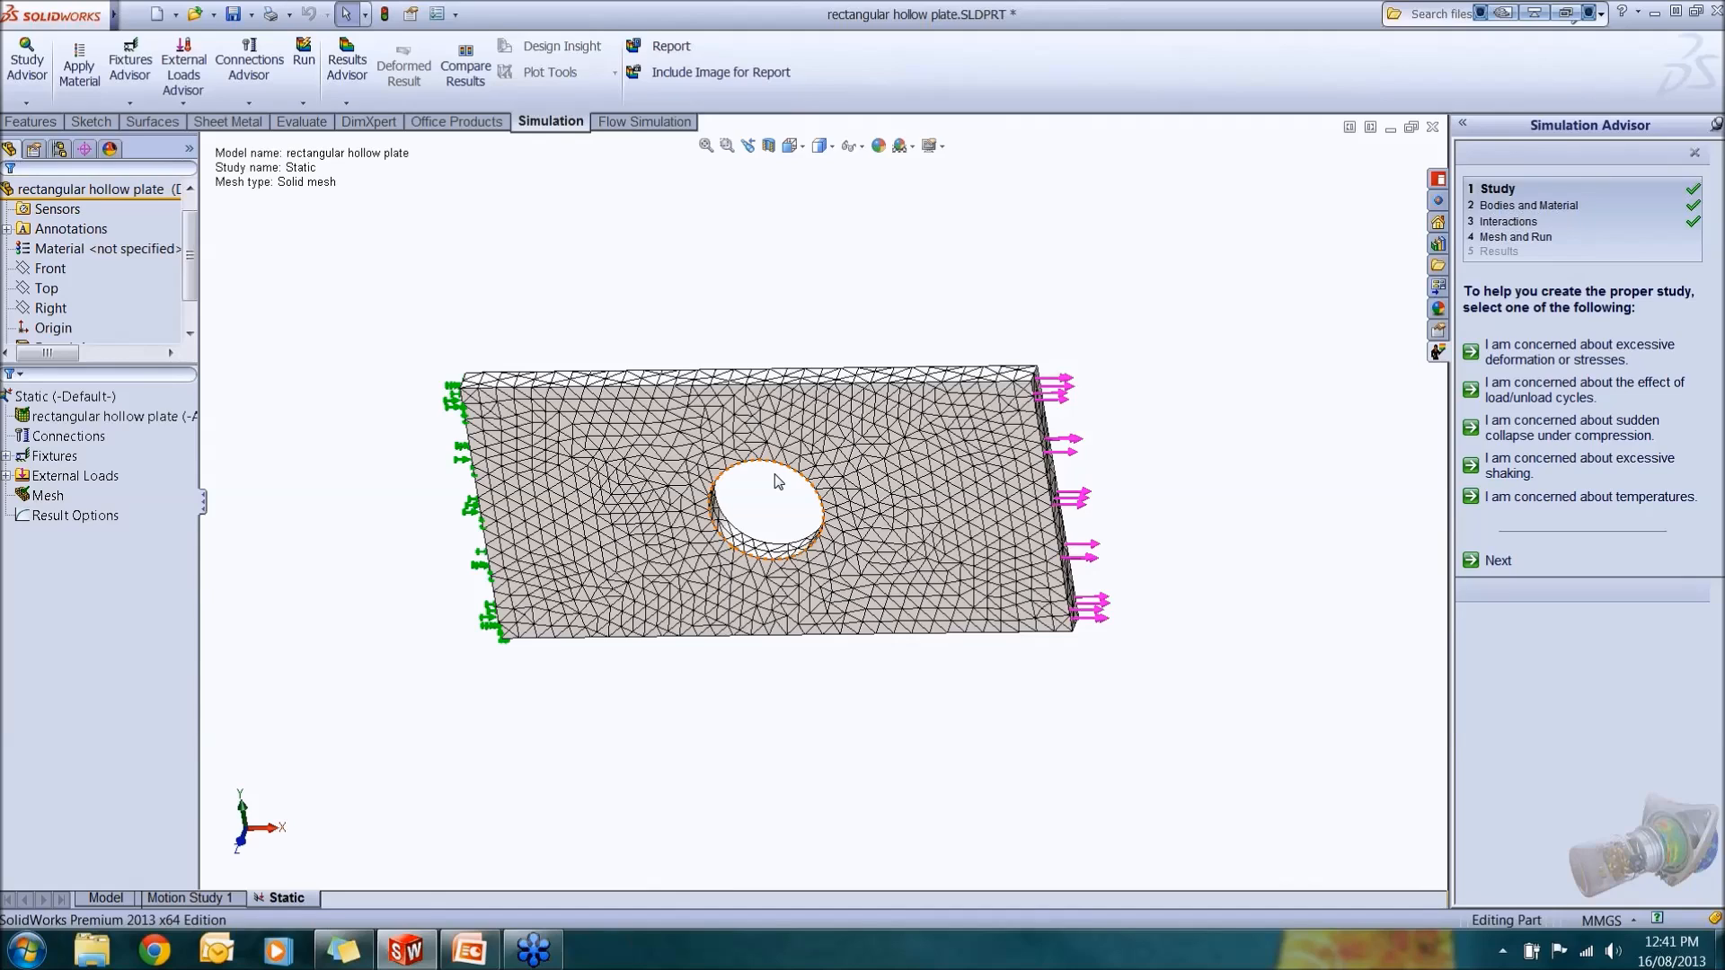
pyautogui.moveTo(773, 493); pyautogui.dragTo(814, 485, button='middle')
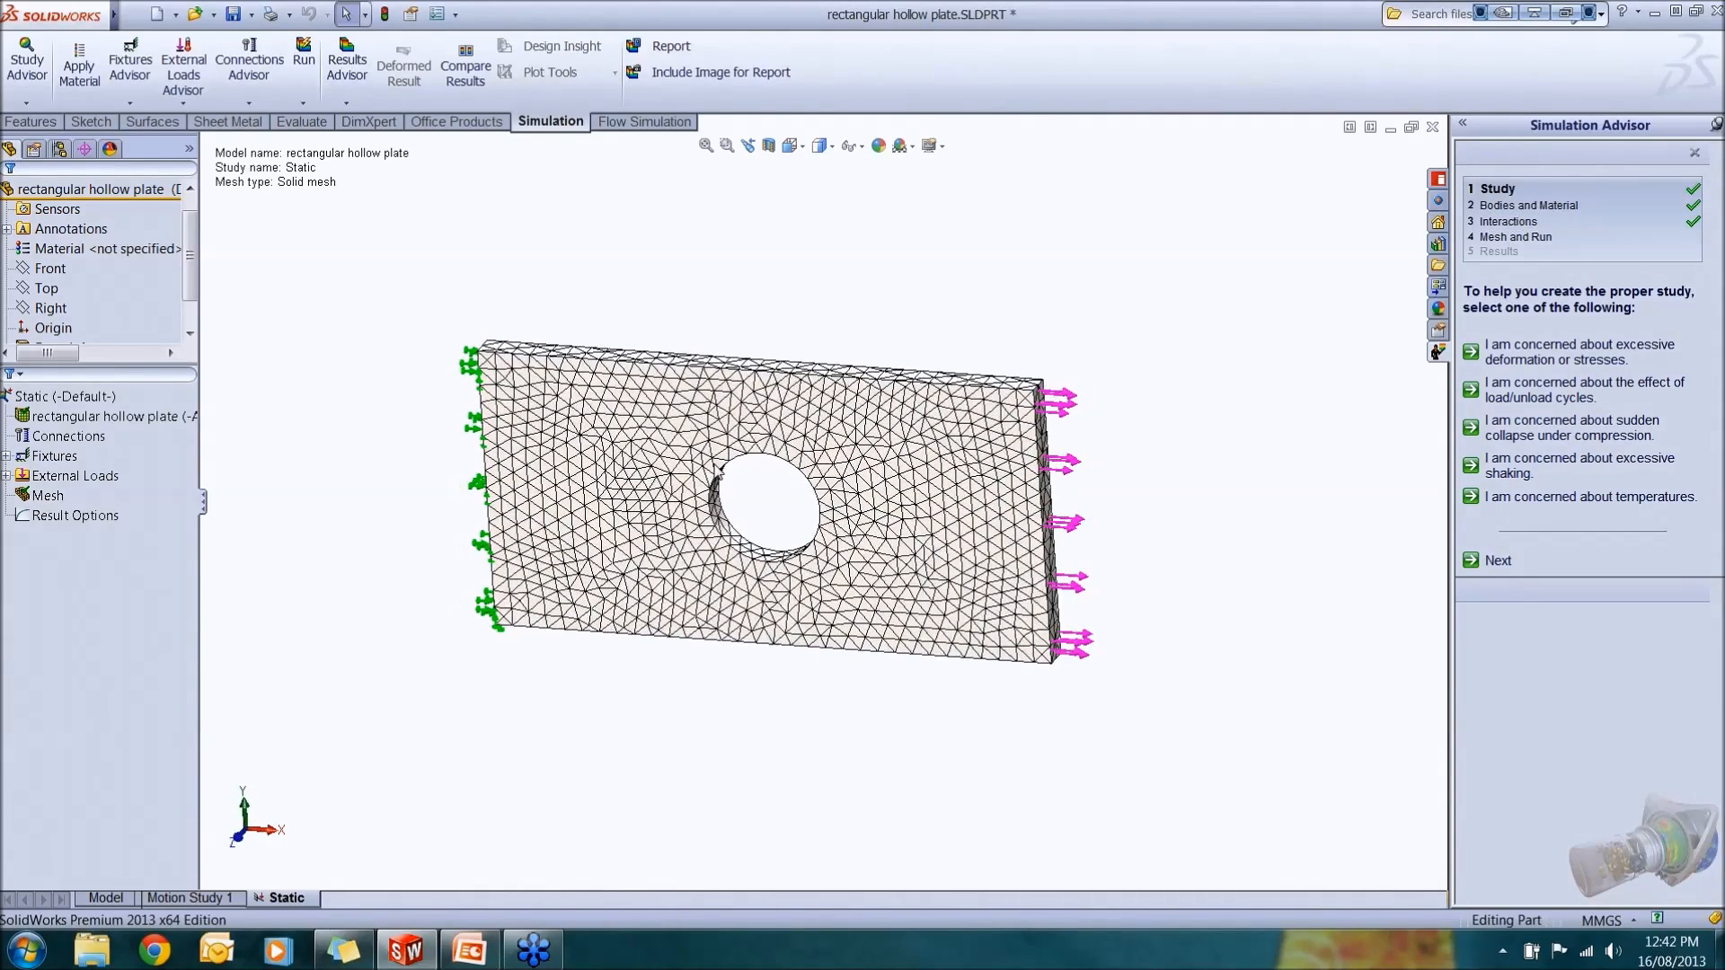
pyautogui.click(305, 65)
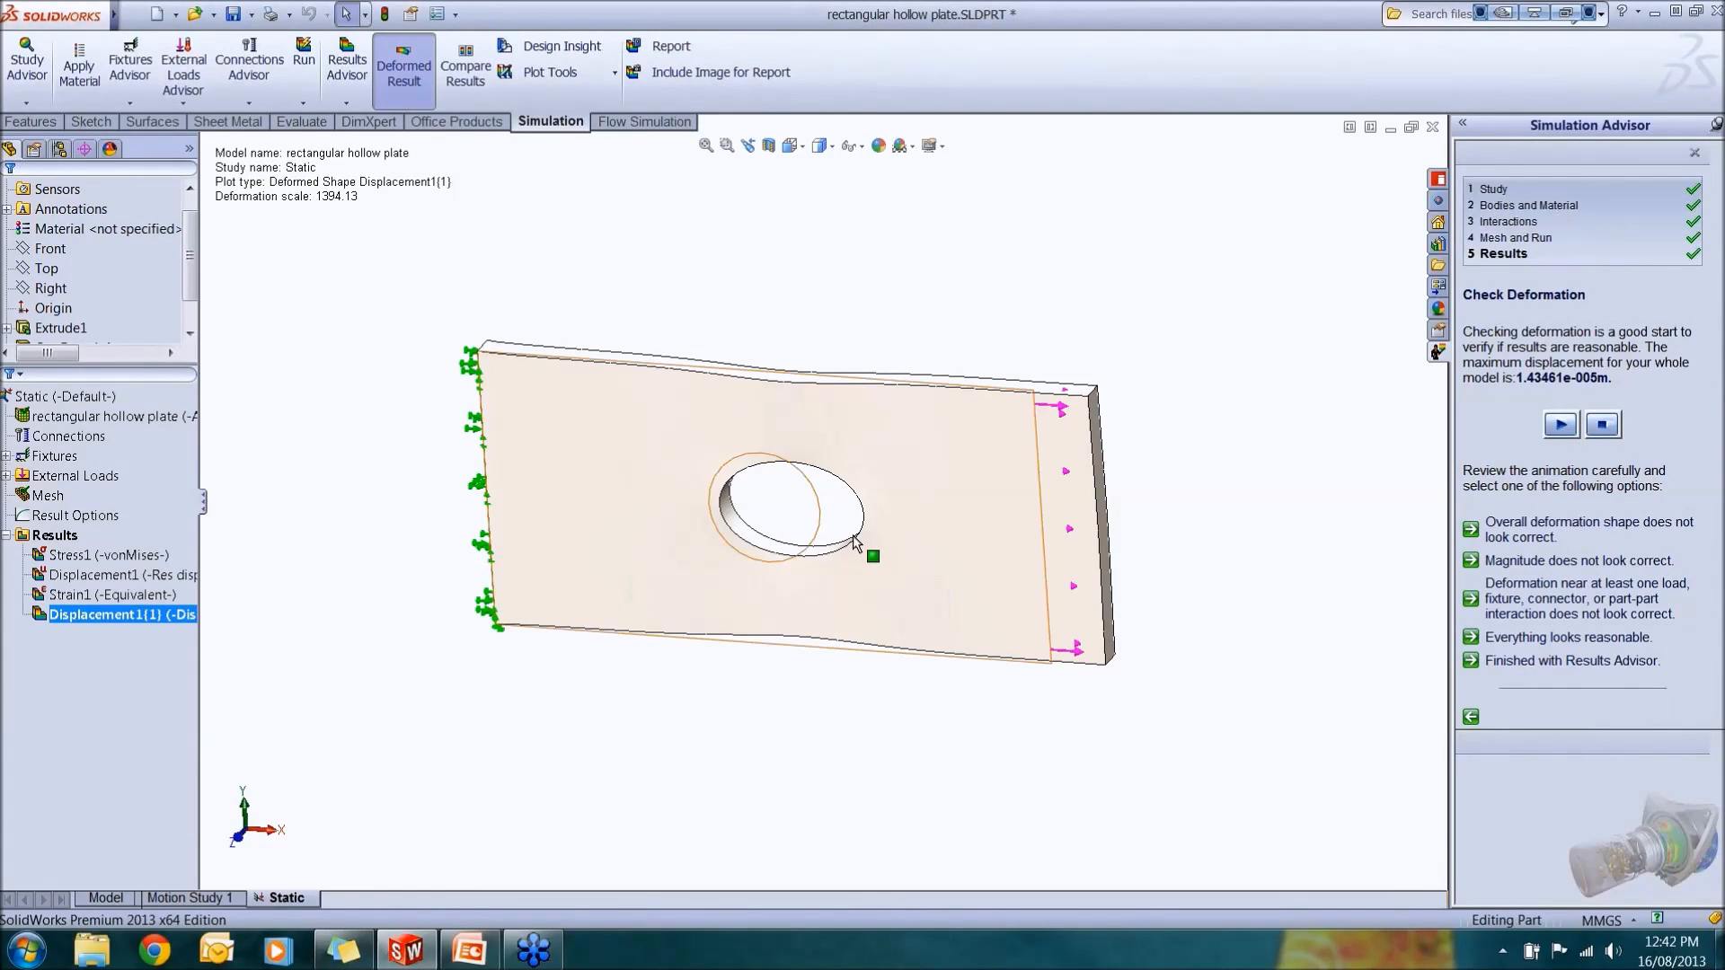
pyautogui.moveTo(858, 553); pyautogui.dragTo(720, 515, button='middle')
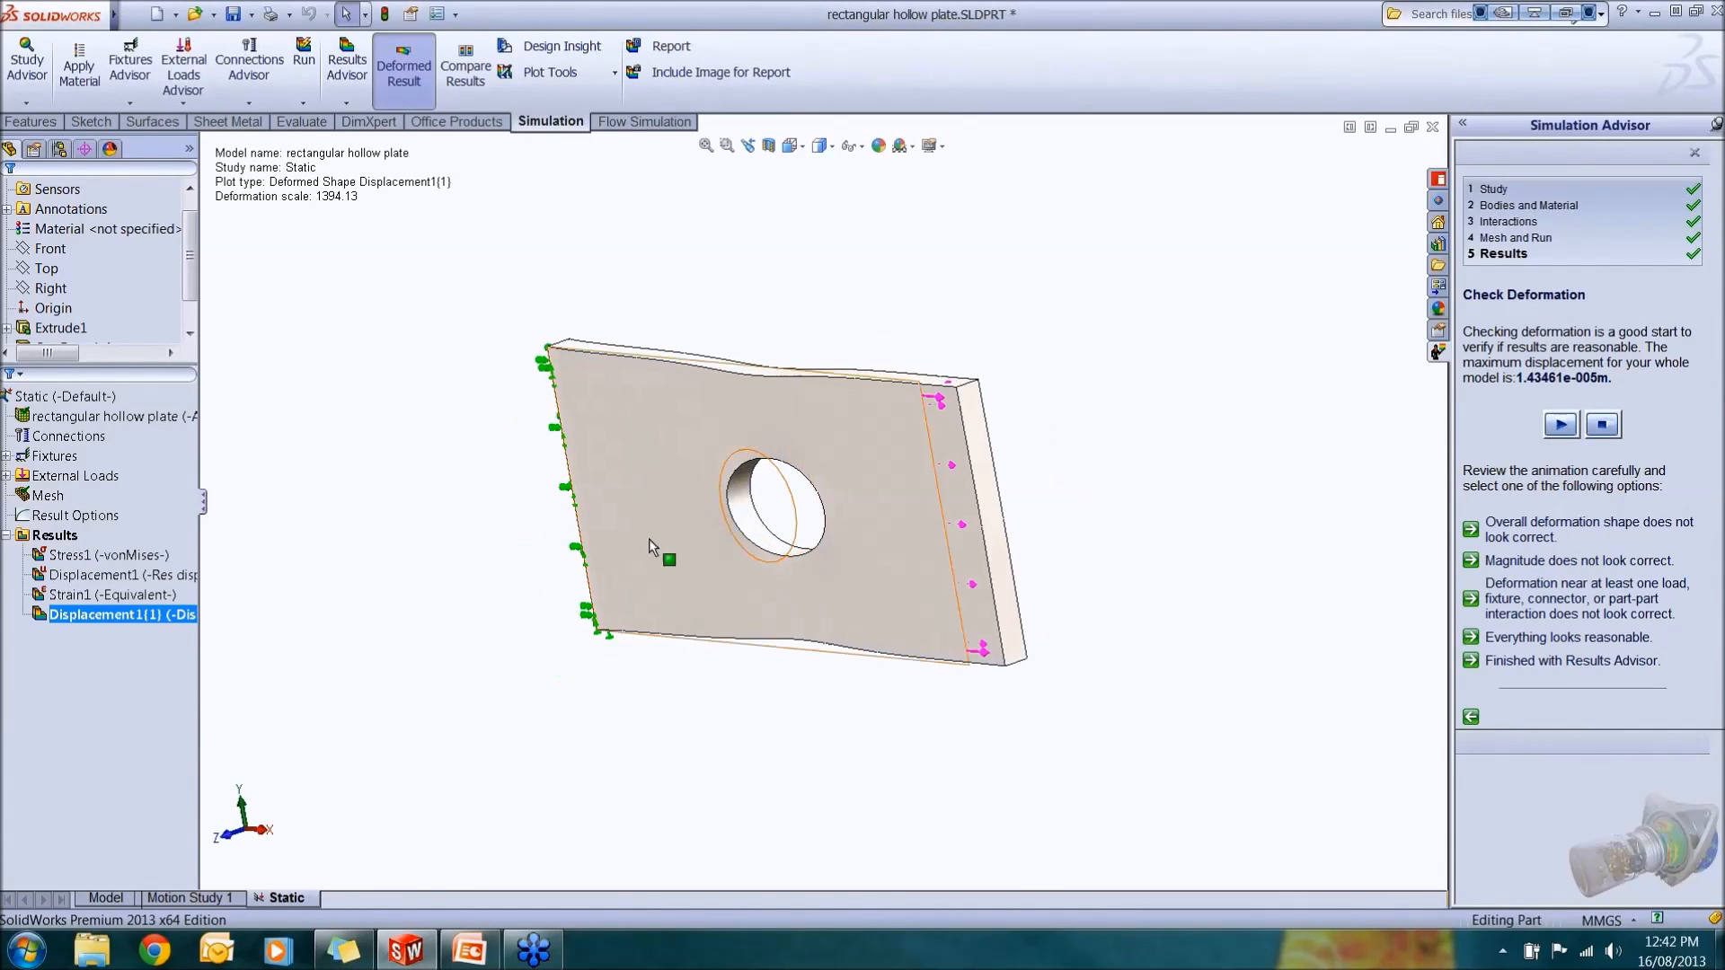
pyautogui.doubleClick(159, 555)
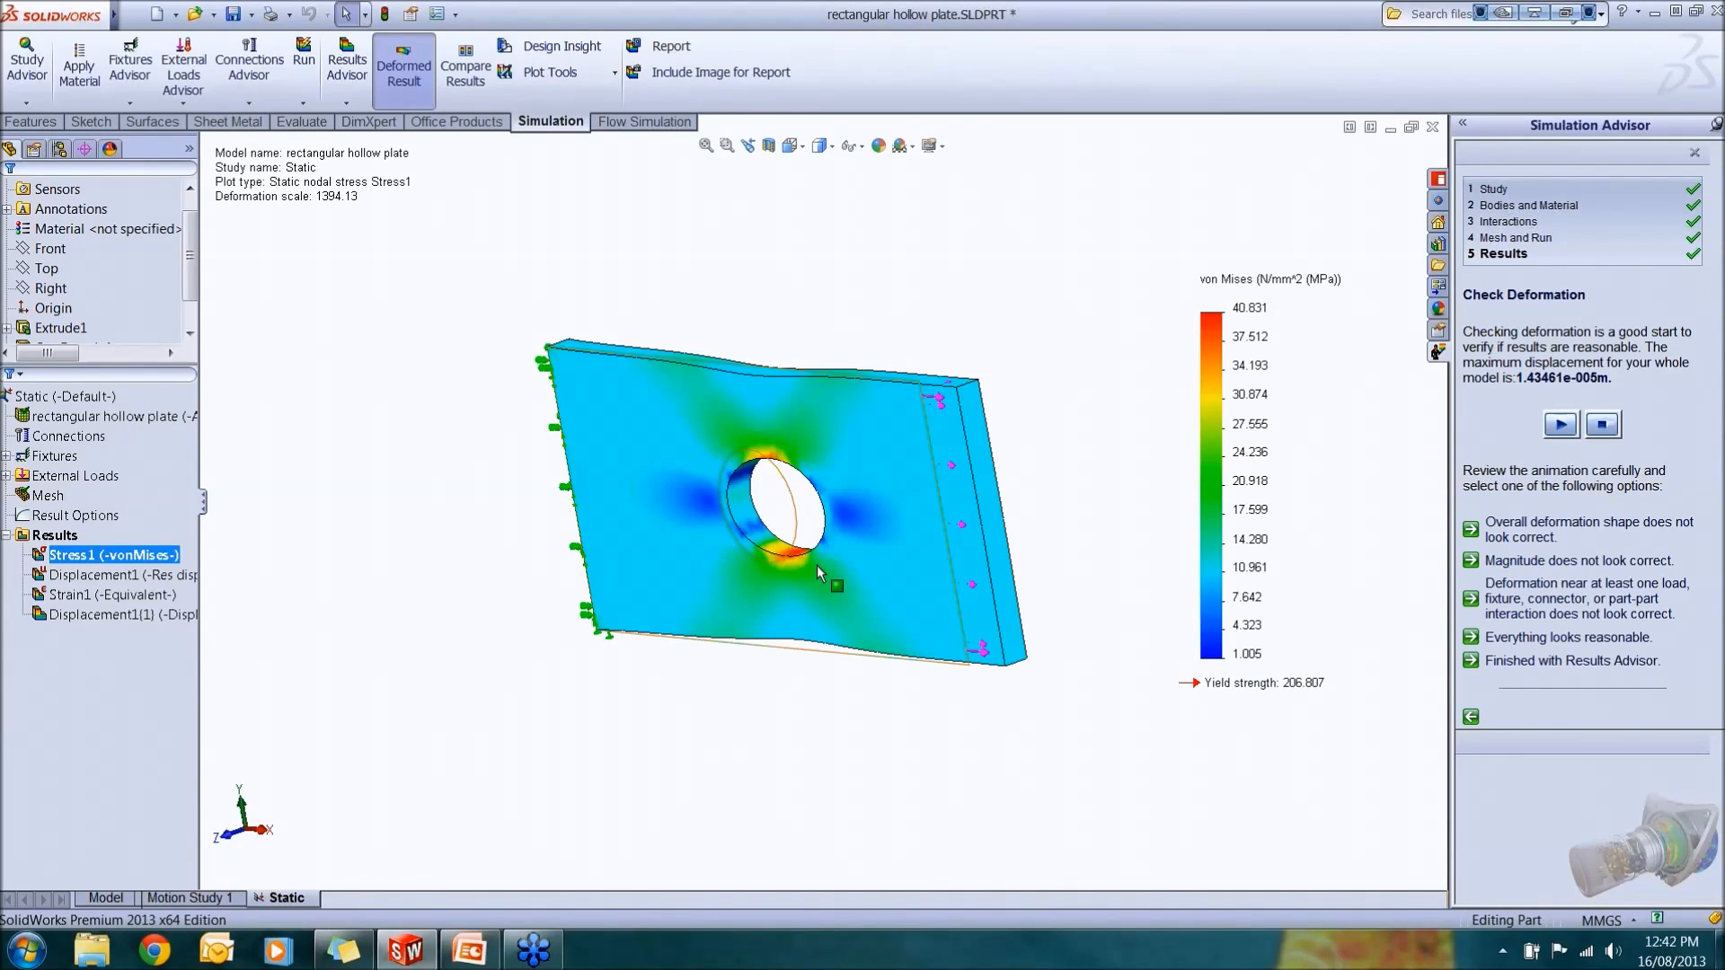
# Edit the force load on the plate's end face and set its value to 110000 N.
pyautogui.click(6, 456)
pyautogui.click(7, 496)
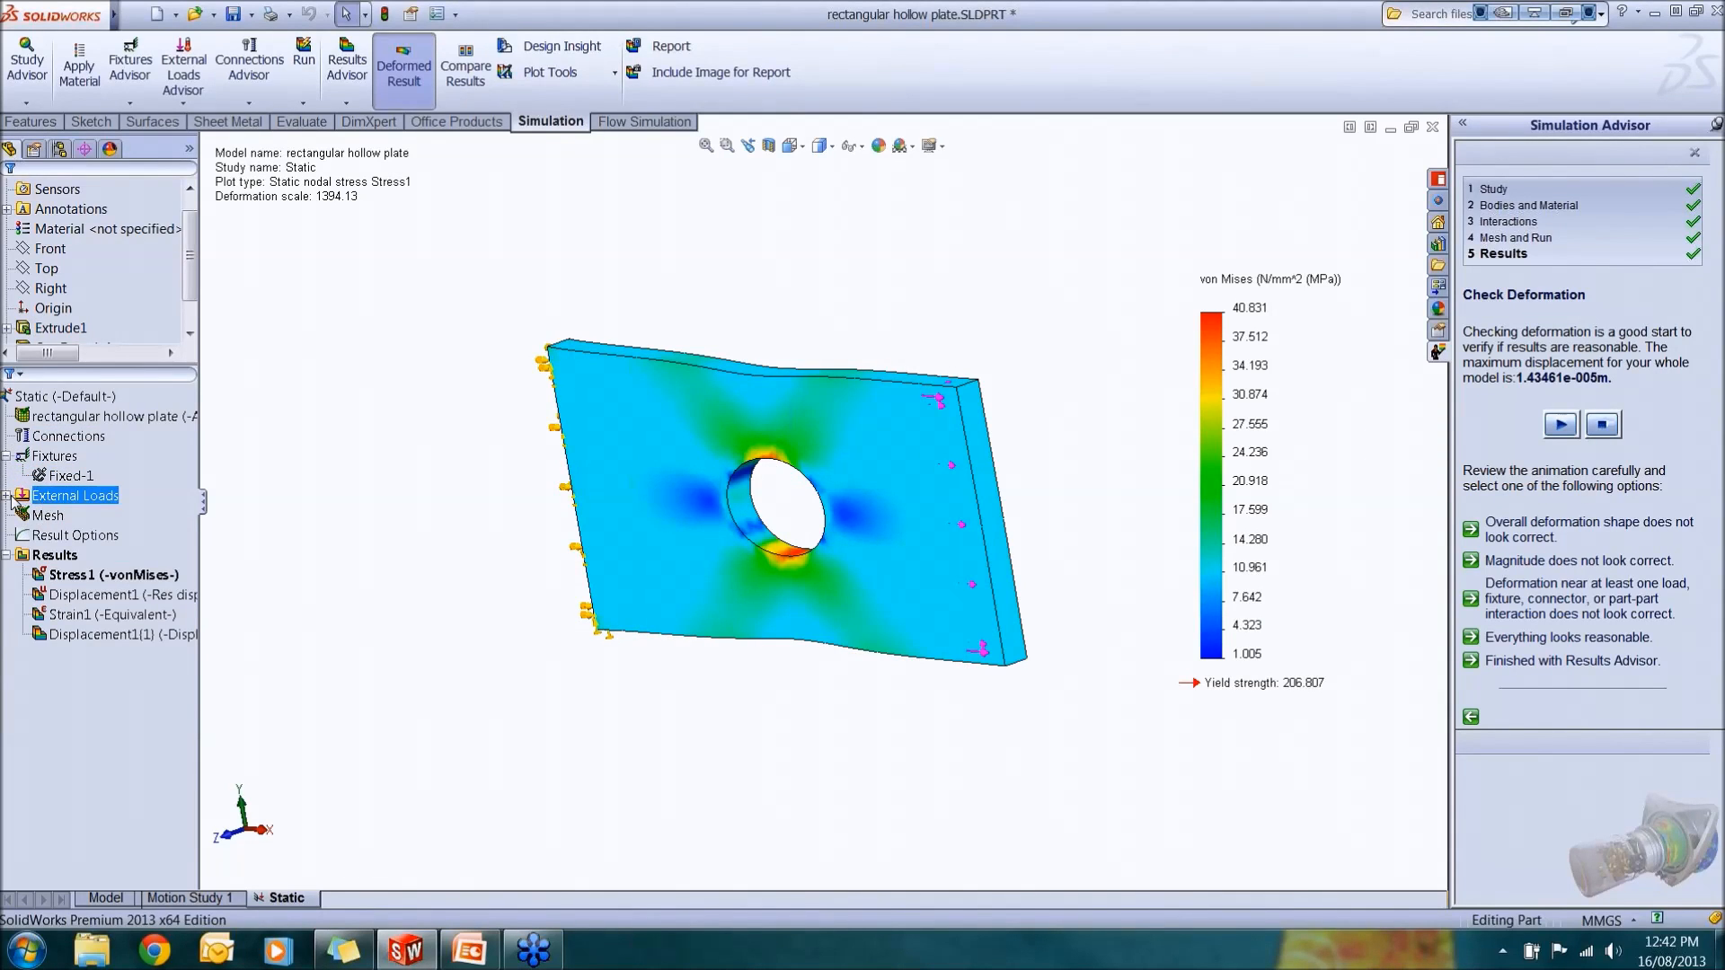
pyautogui.click(72, 515)
pyautogui.rightClick(92, 518)
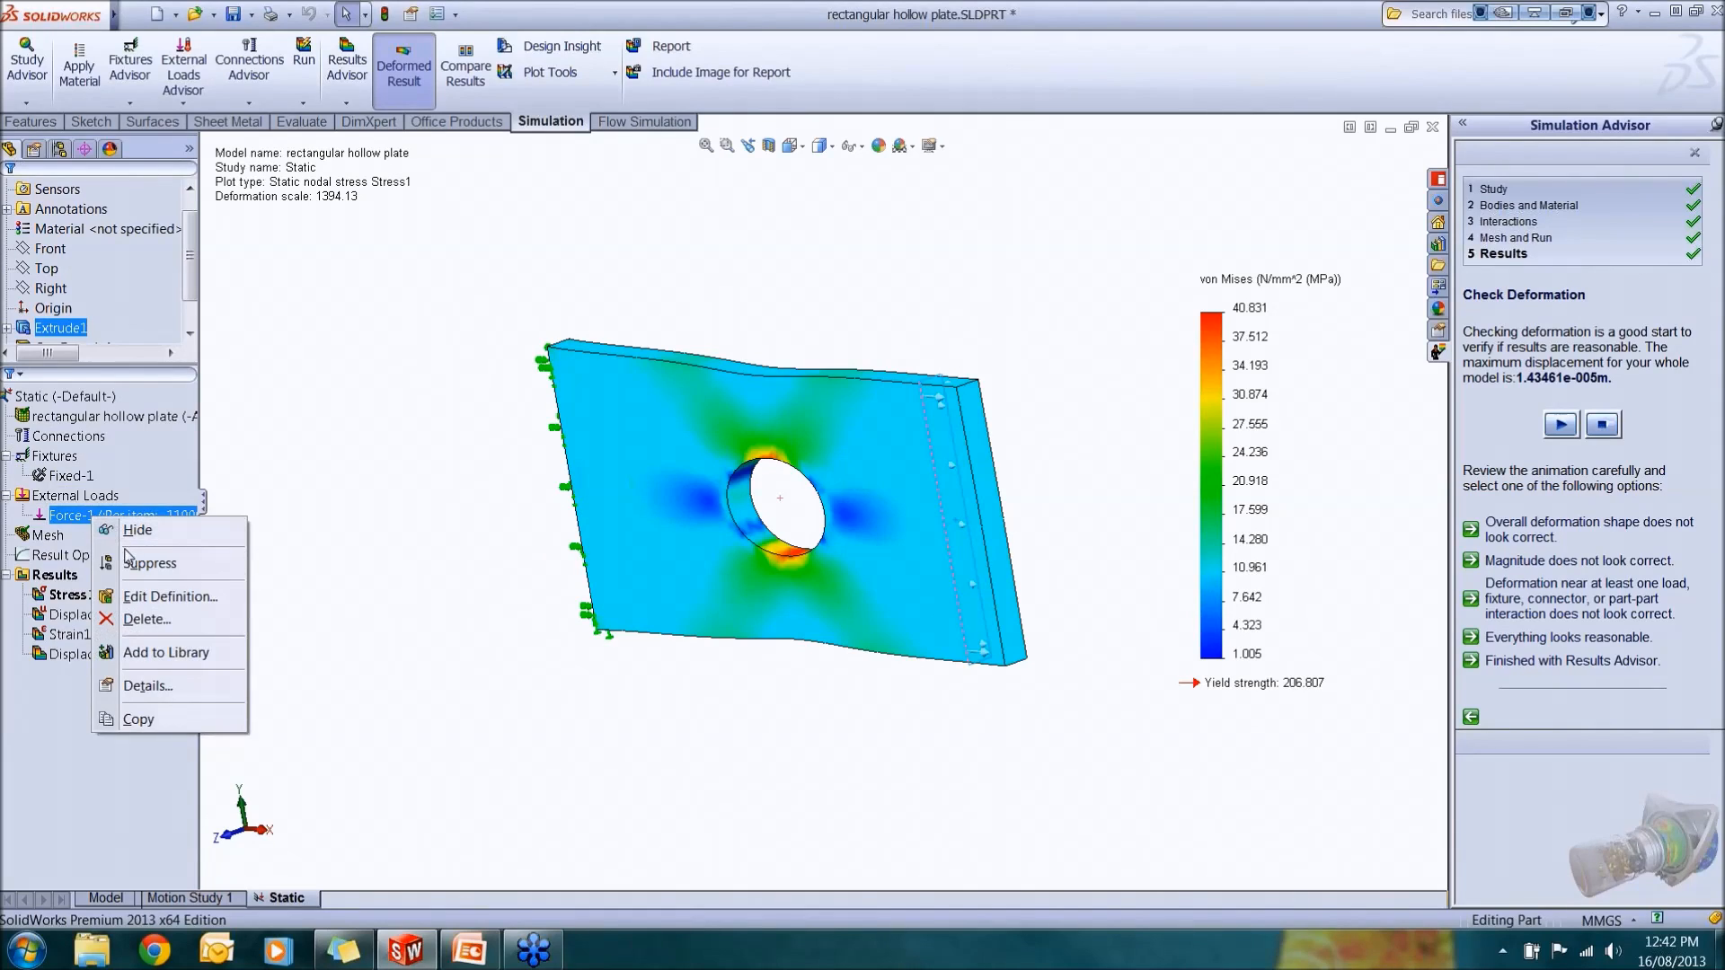
pyautogui.click(146, 596)
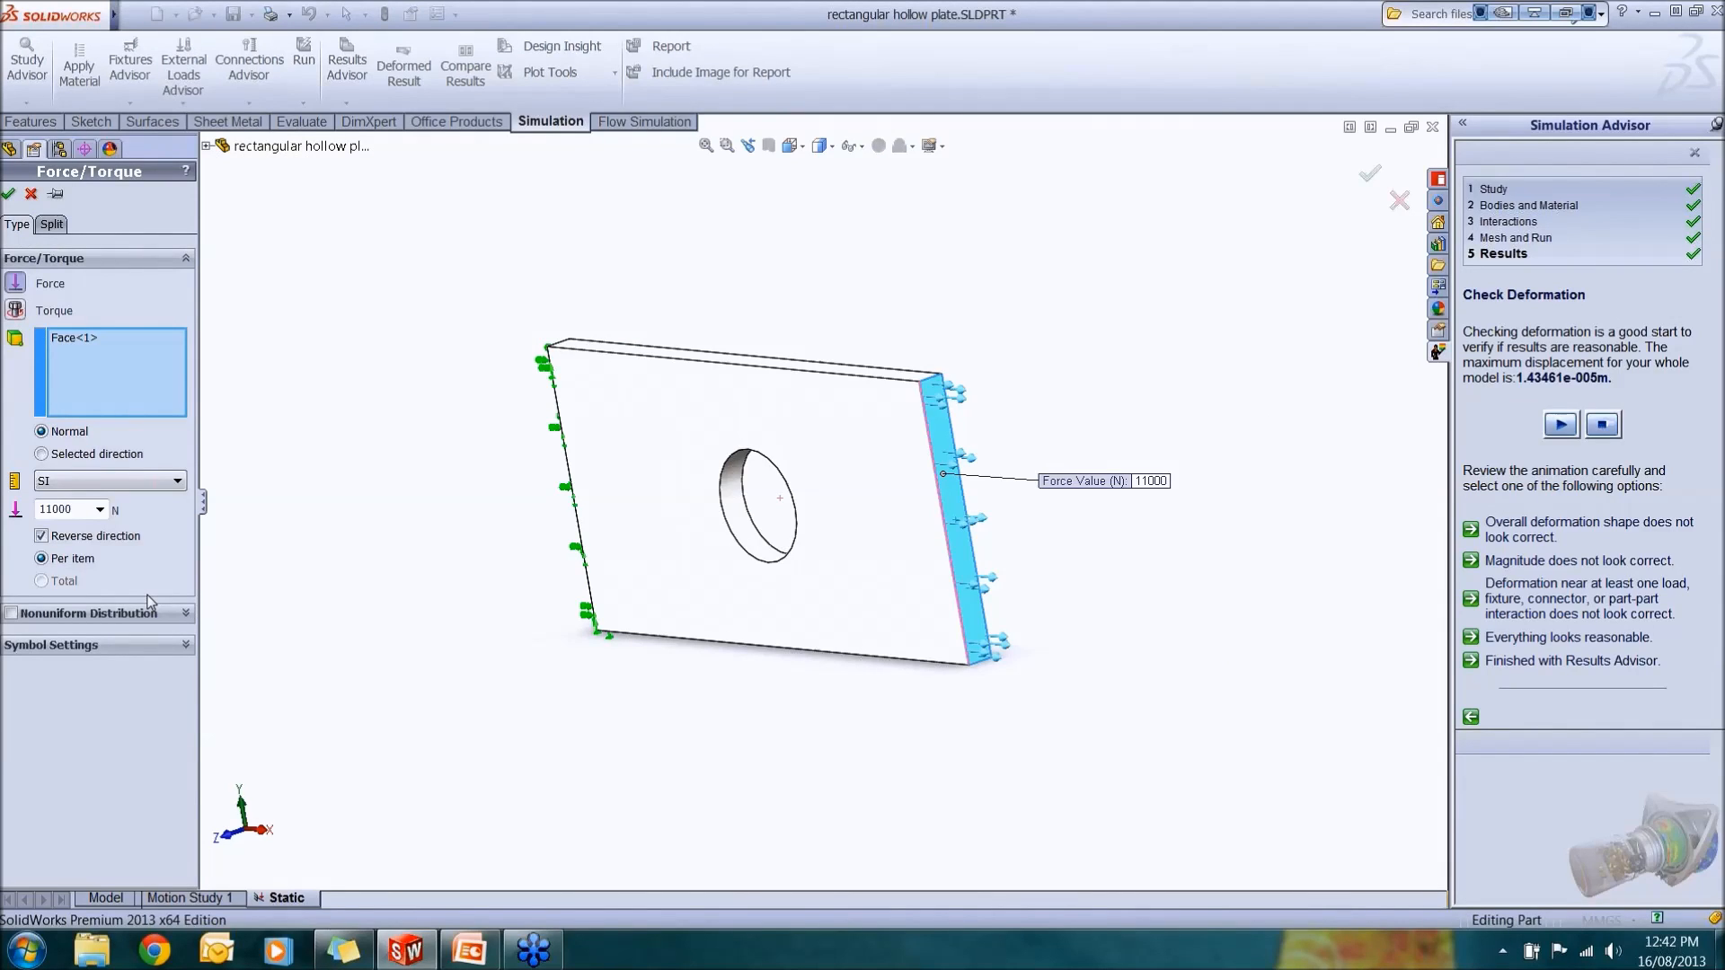
pyautogui.doubleClick(78, 514)
pyautogui.click(83, 508)
pyautogui.write('0')
pyautogui.click(9, 194)
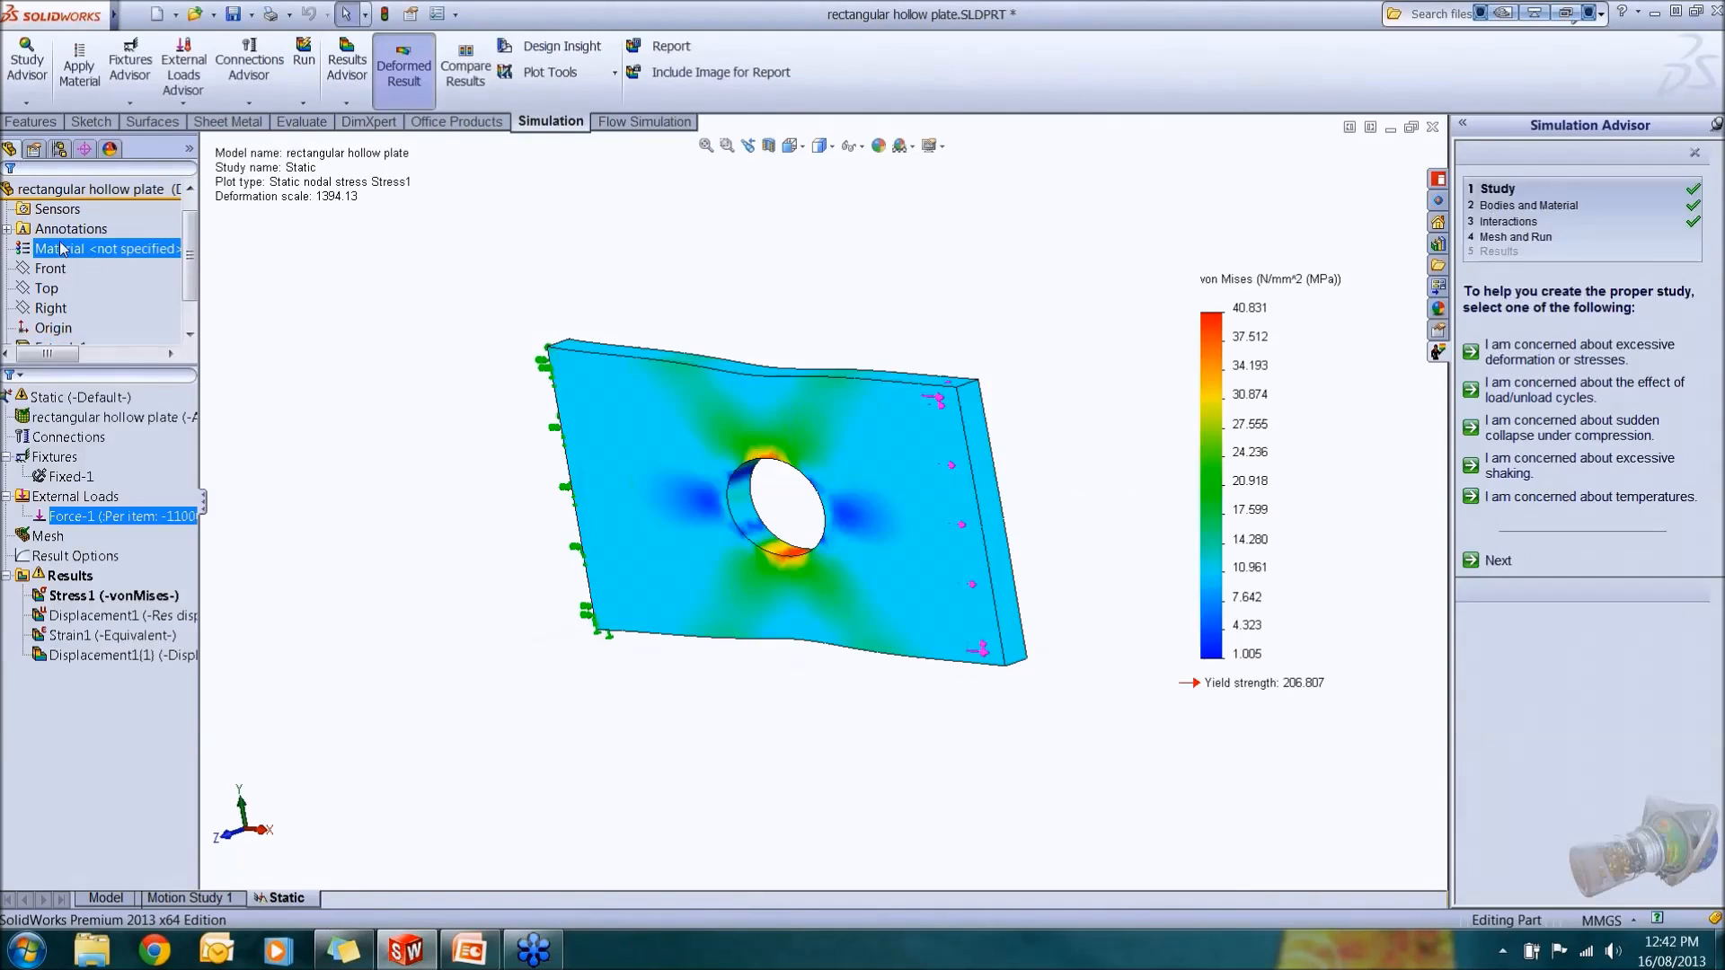
# Rerun the static study with the edited force and display the von Mises stress plot again.
pyautogui.click(304, 60)
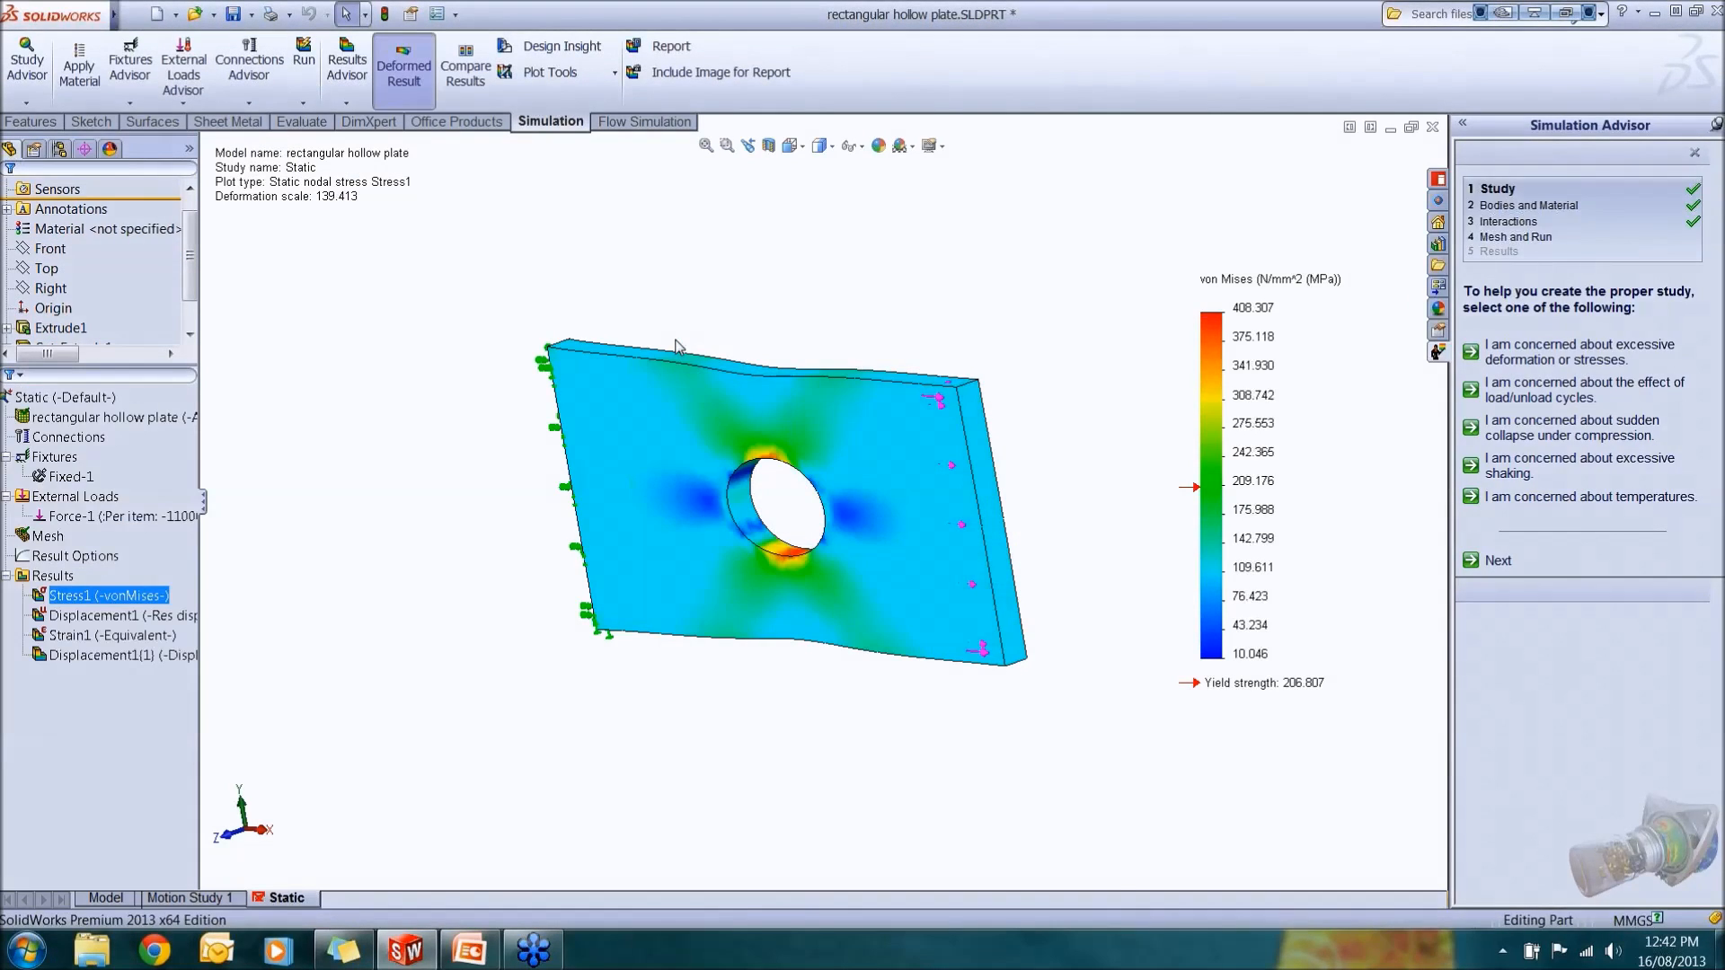
pyautogui.doubleClick(148, 595)
pyautogui.moveTo(926, 662); pyautogui.dragTo(997, 724, button='middle')
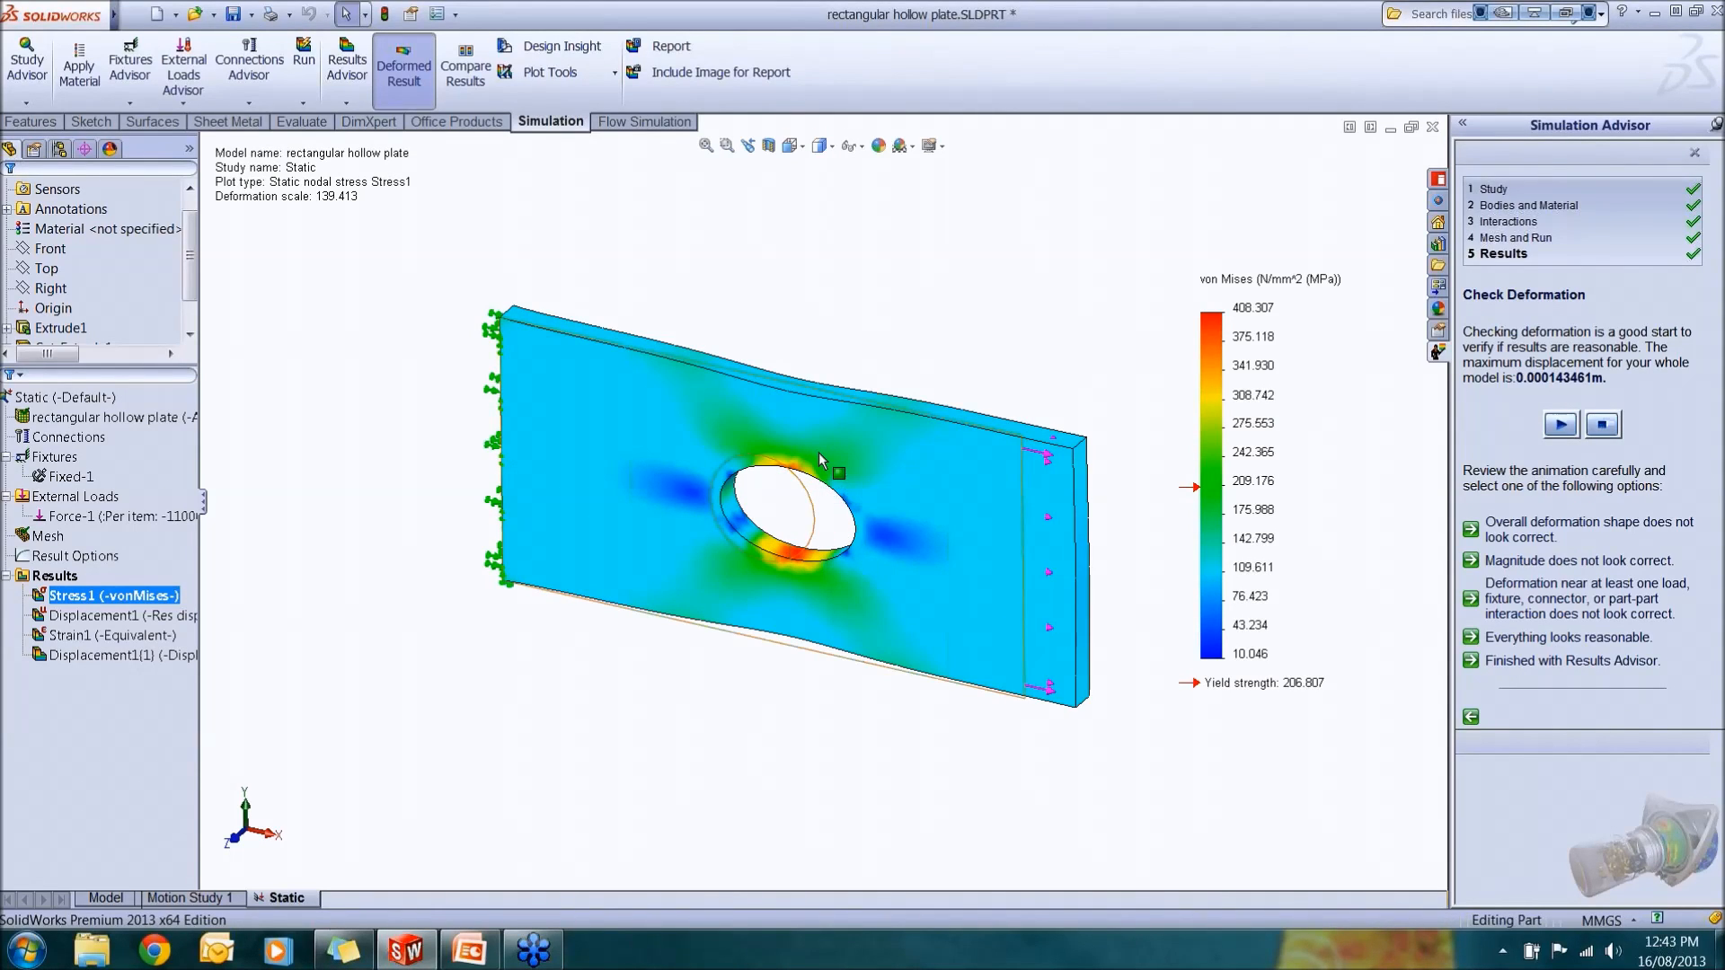
pyautogui.click(173, 570)
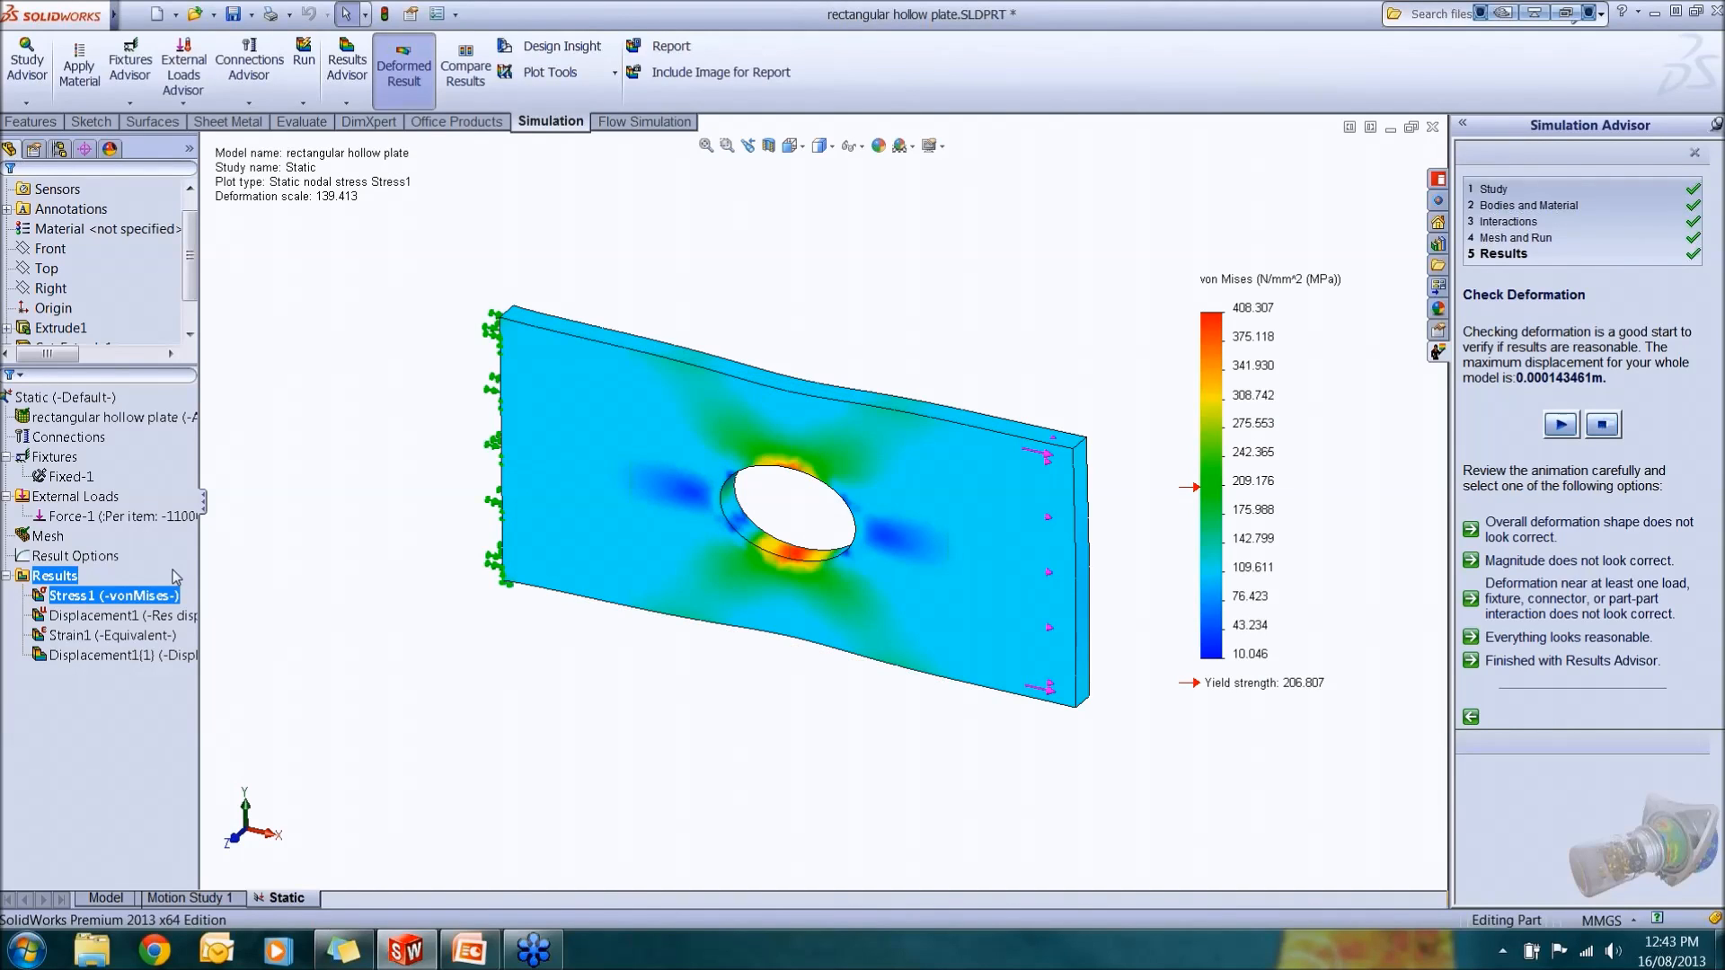
pyautogui.rightClick(69, 581)
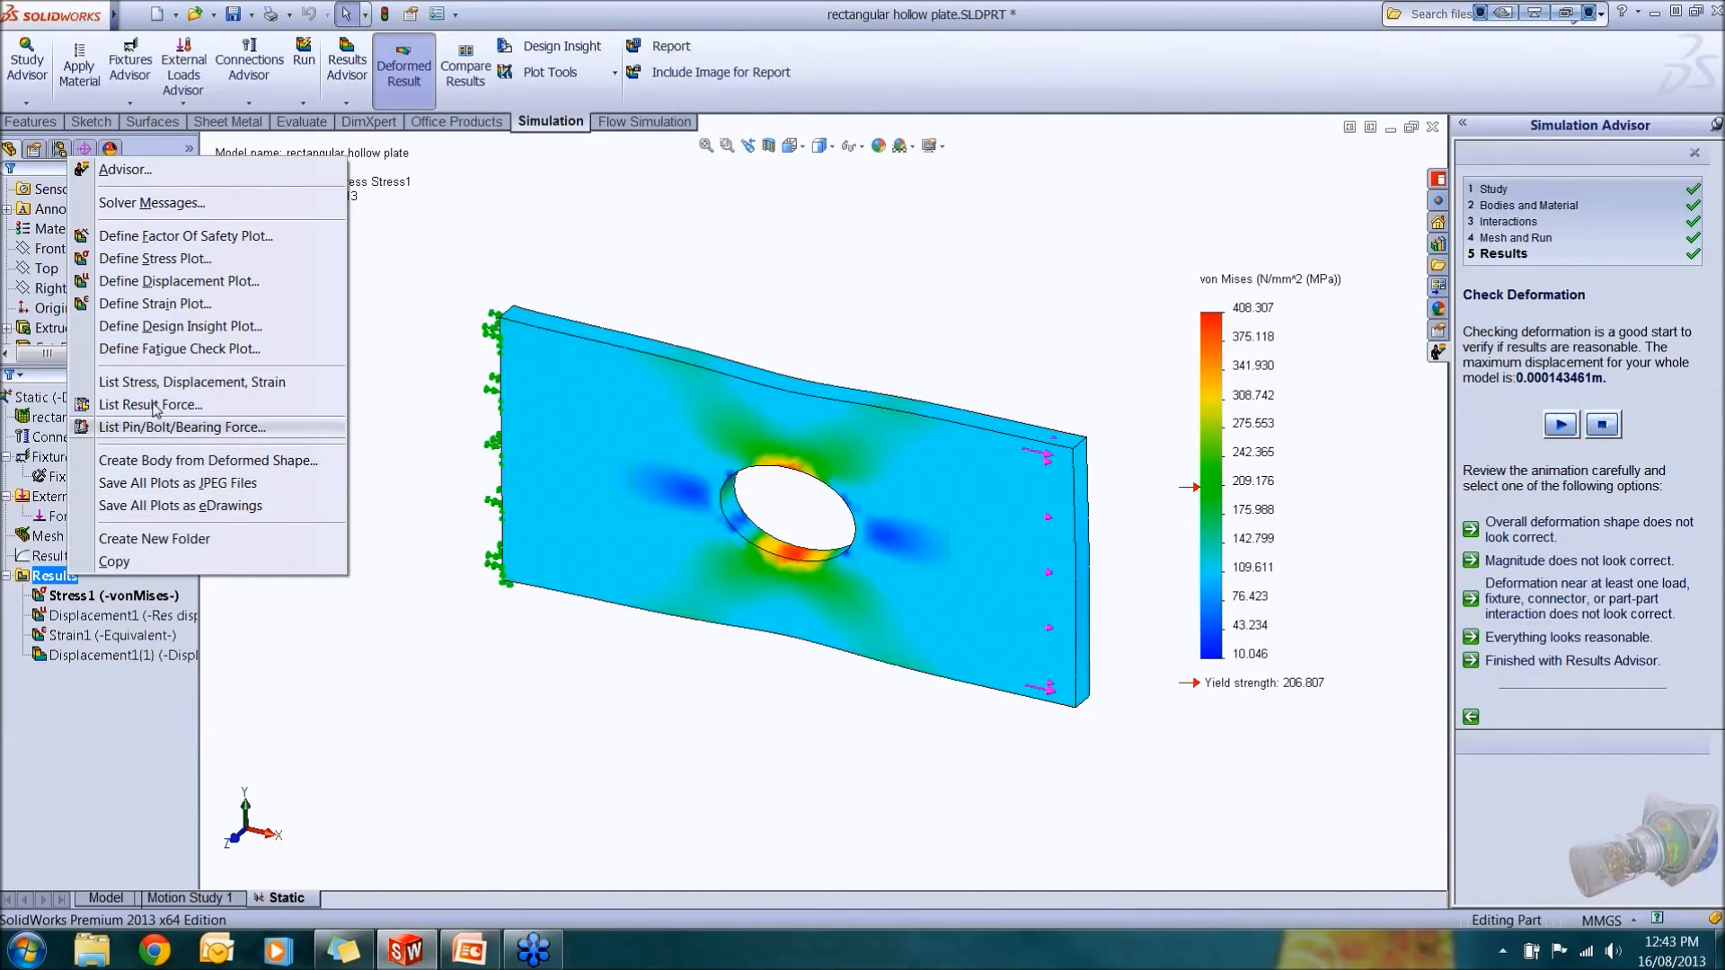
pyautogui.click(203, 258)
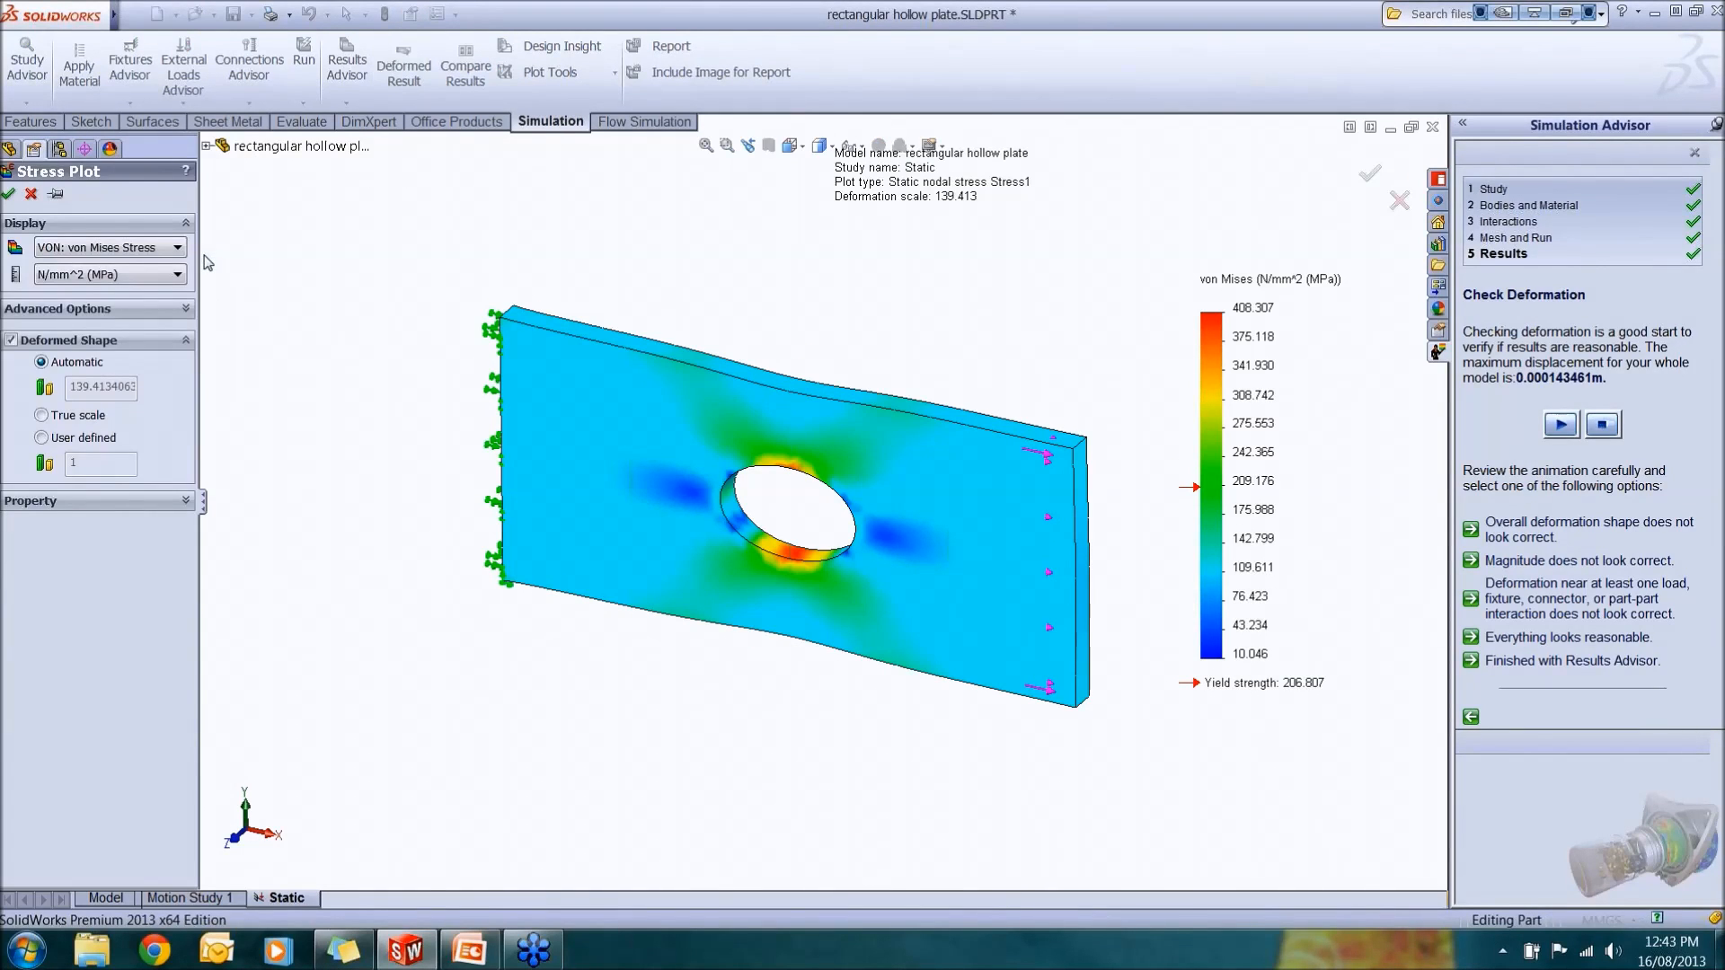
pyautogui.click(167, 250)
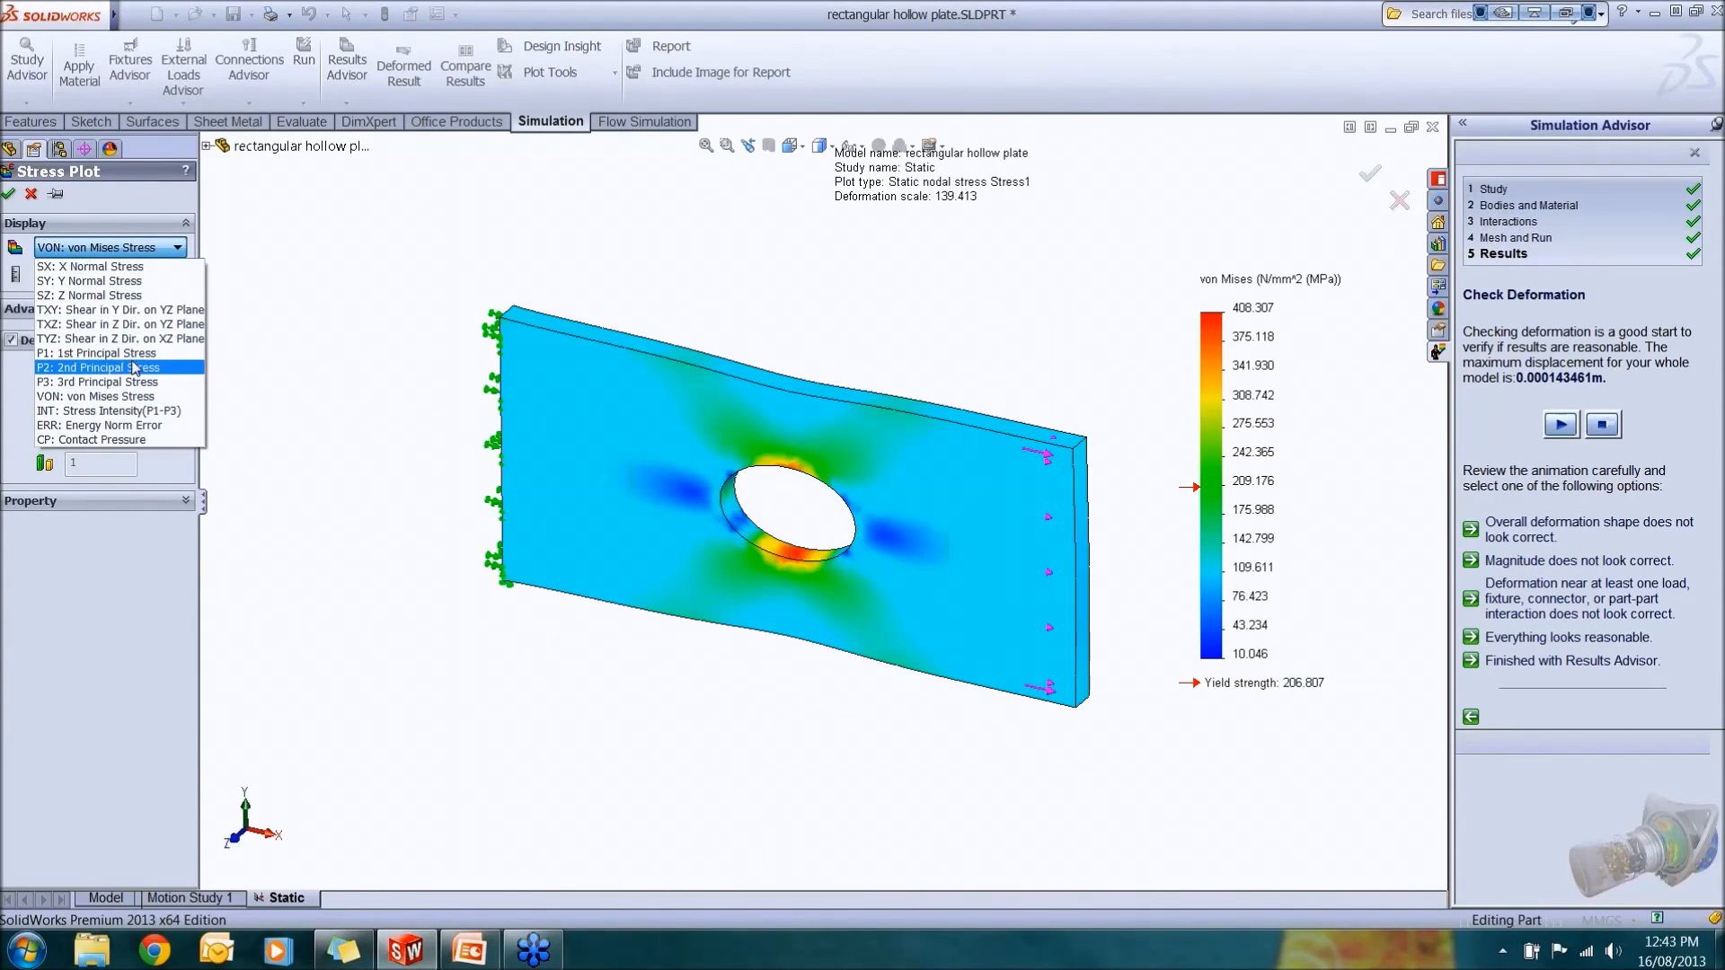
pyautogui.click(146, 250)
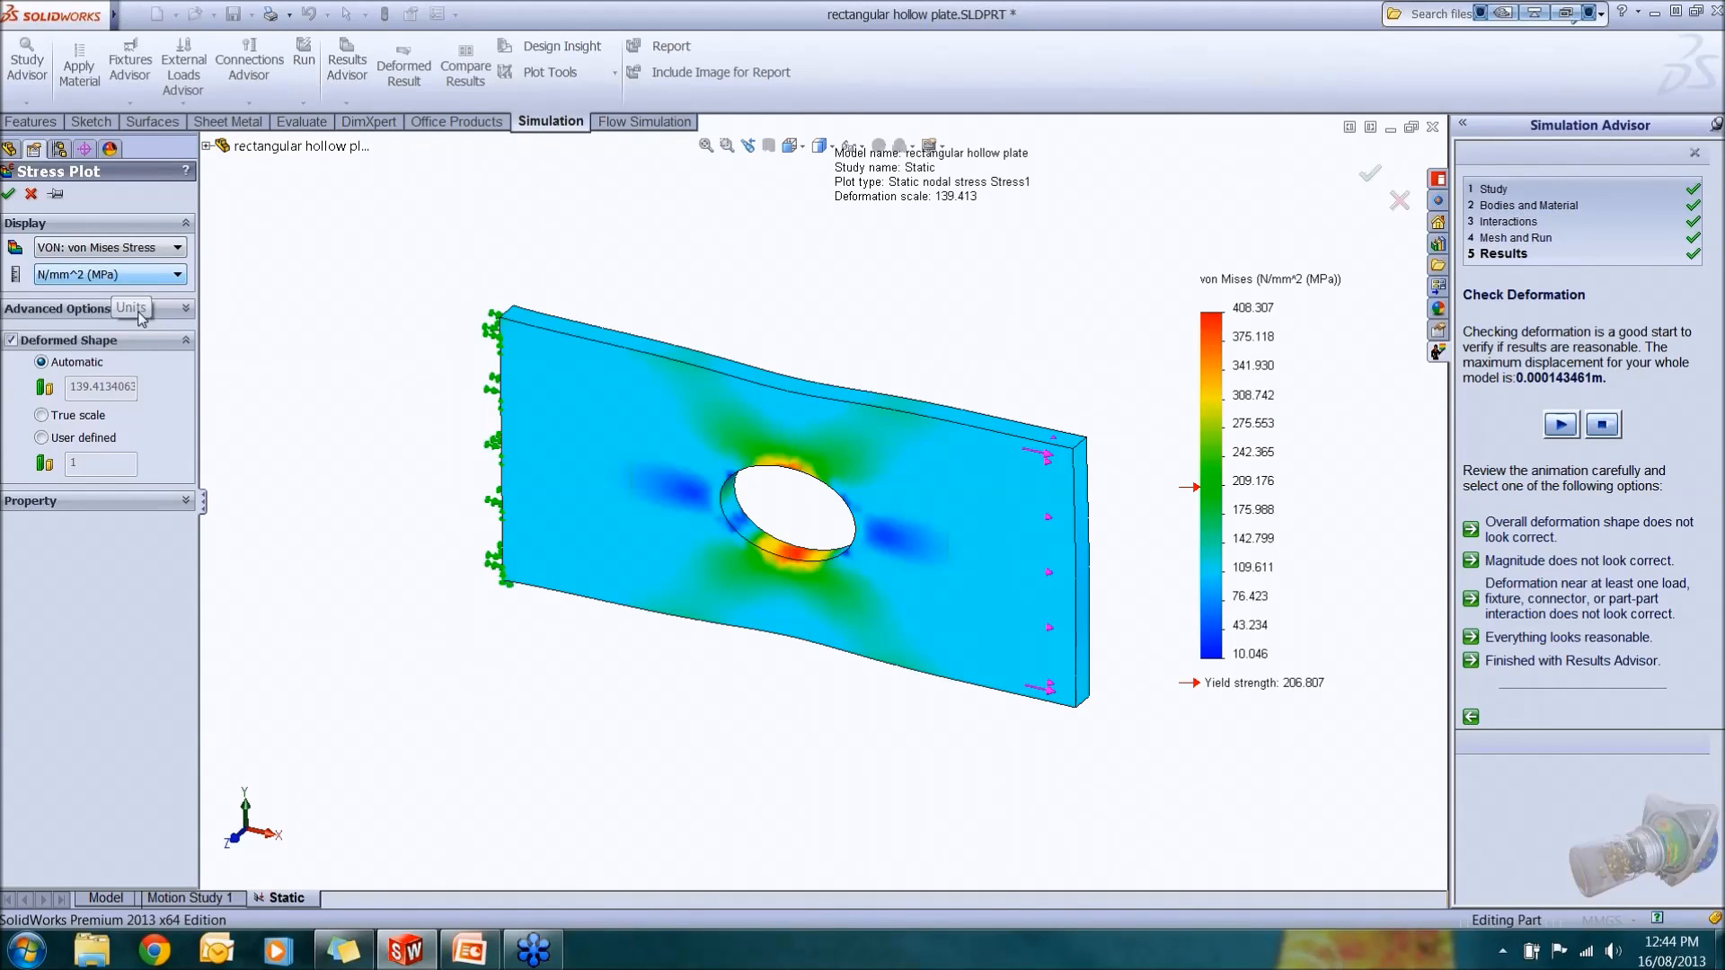
pyautogui.click(185, 309)
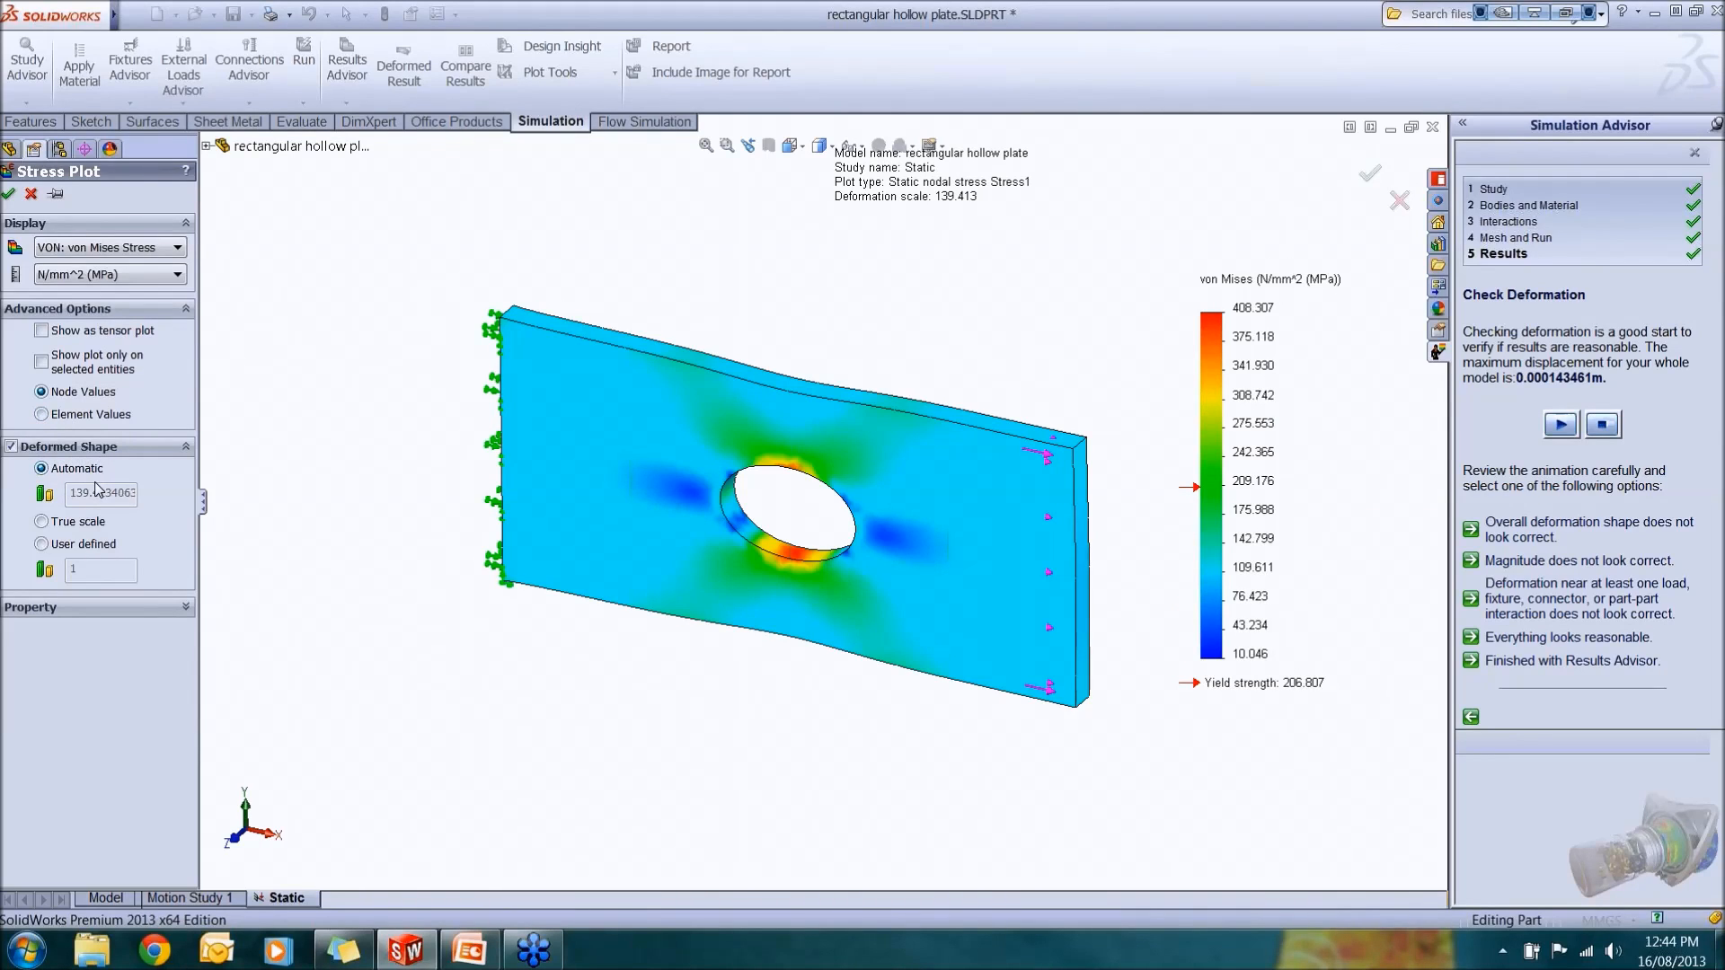
pyautogui.click(42, 544)
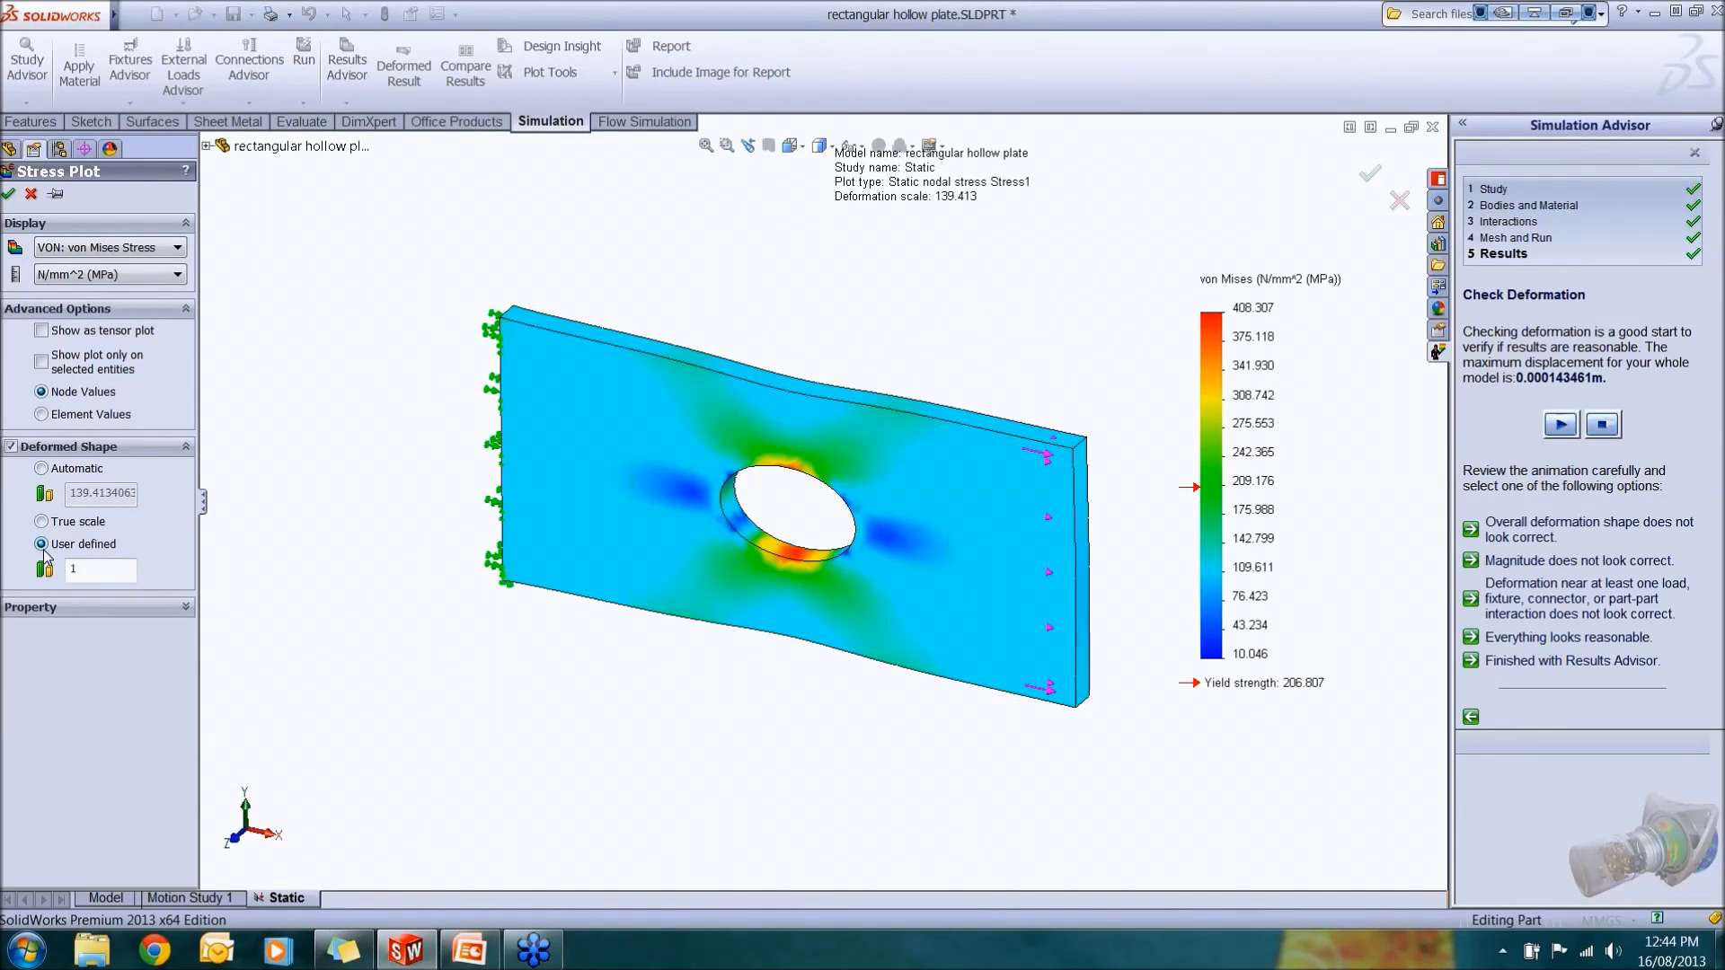
pyautogui.click(30, 193)
# Edit the von Mises stress plot definition and set its deformed shape to true scale.
pyautogui.click(118, 595)
pyautogui.rightClick(118, 596)
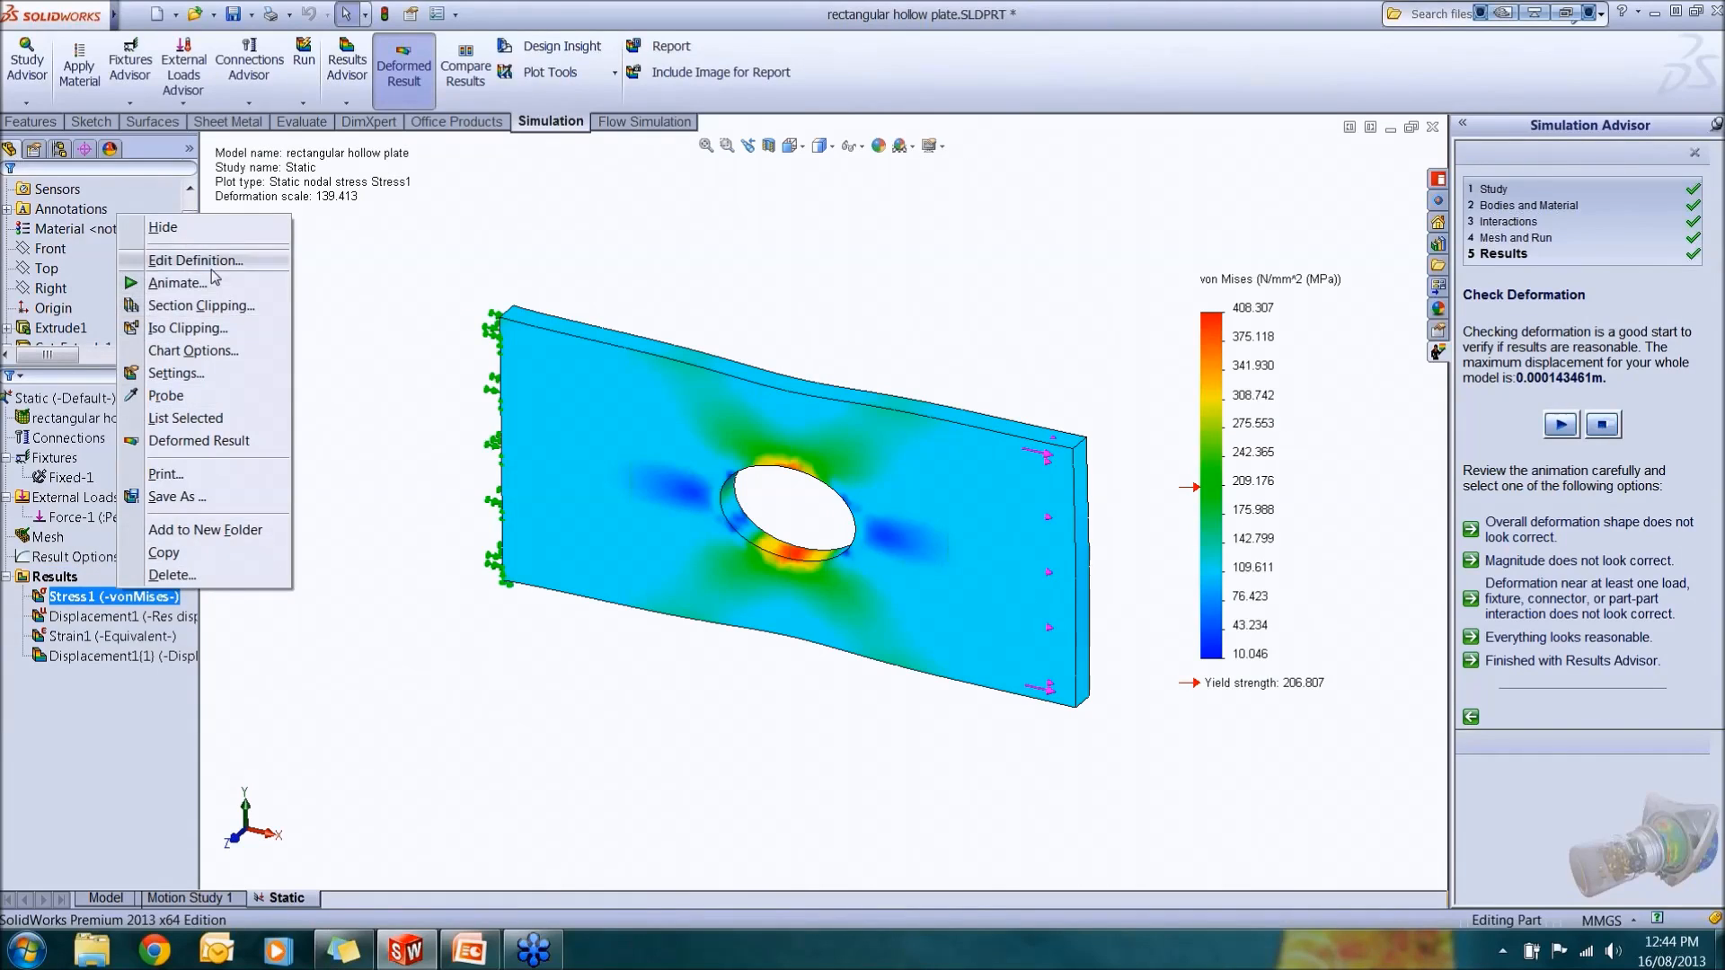
pyautogui.click(195, 260)
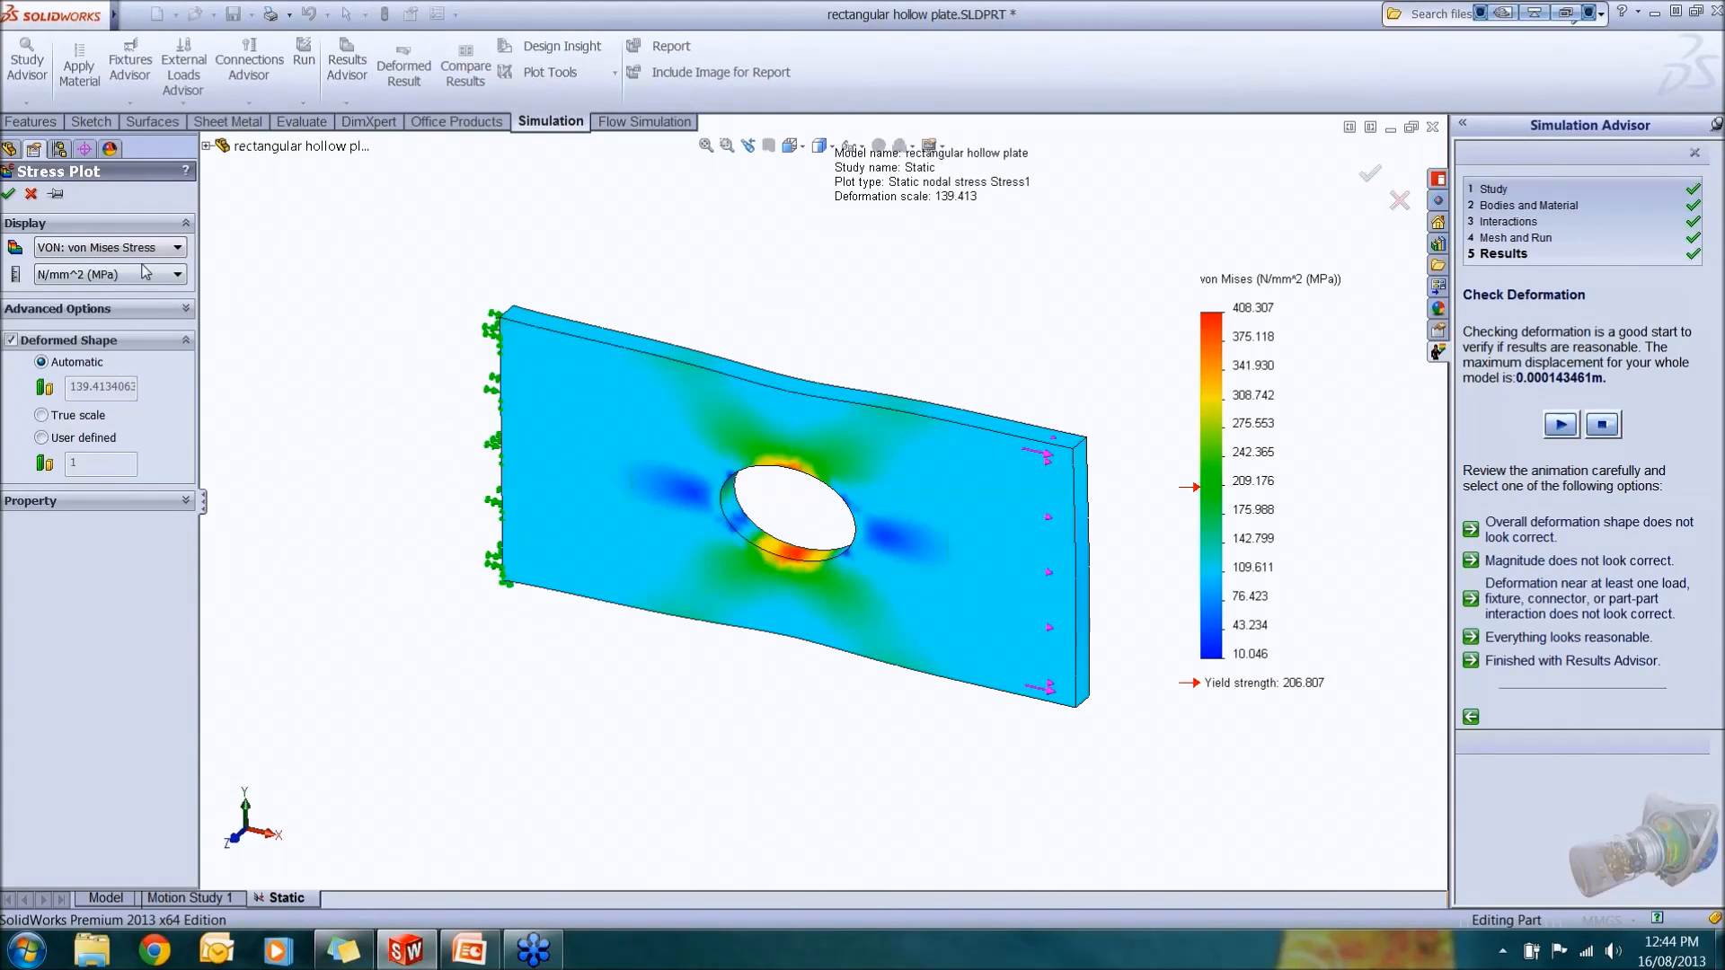
pyautogui.click(181, 309)
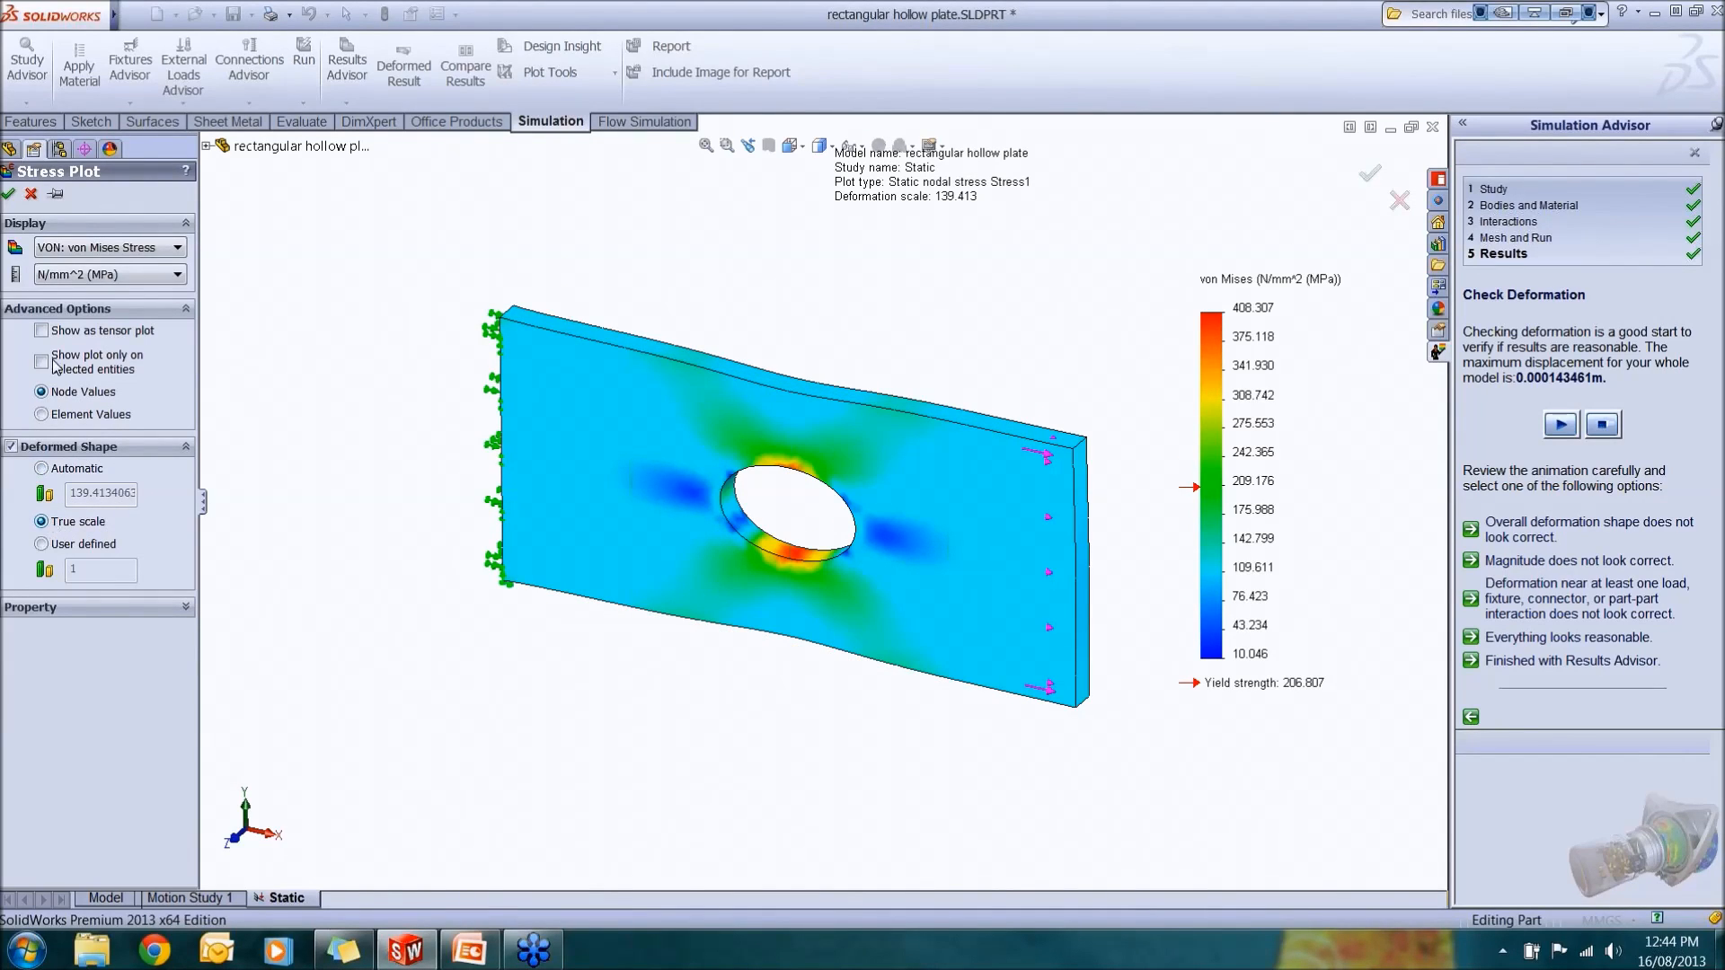
pyautogui.click(9, 193)
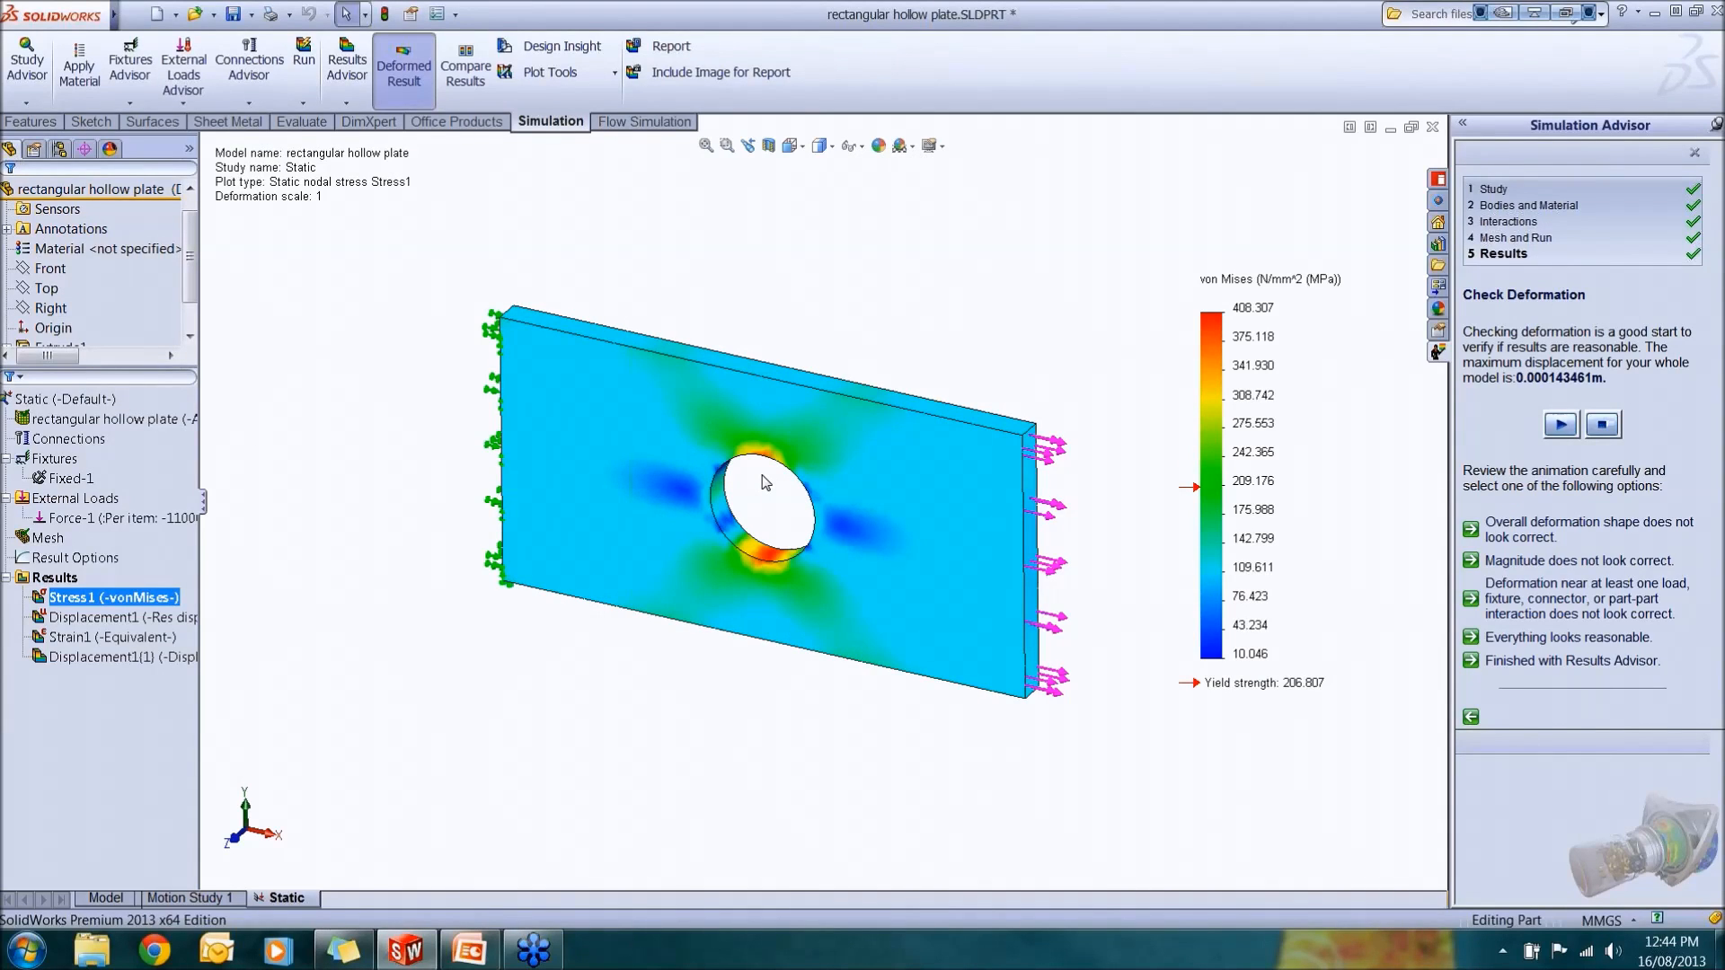
# Set the von Mises stress plot's deformed shape back to the automatic scale.
pyautogui.rightClick(148, 609)
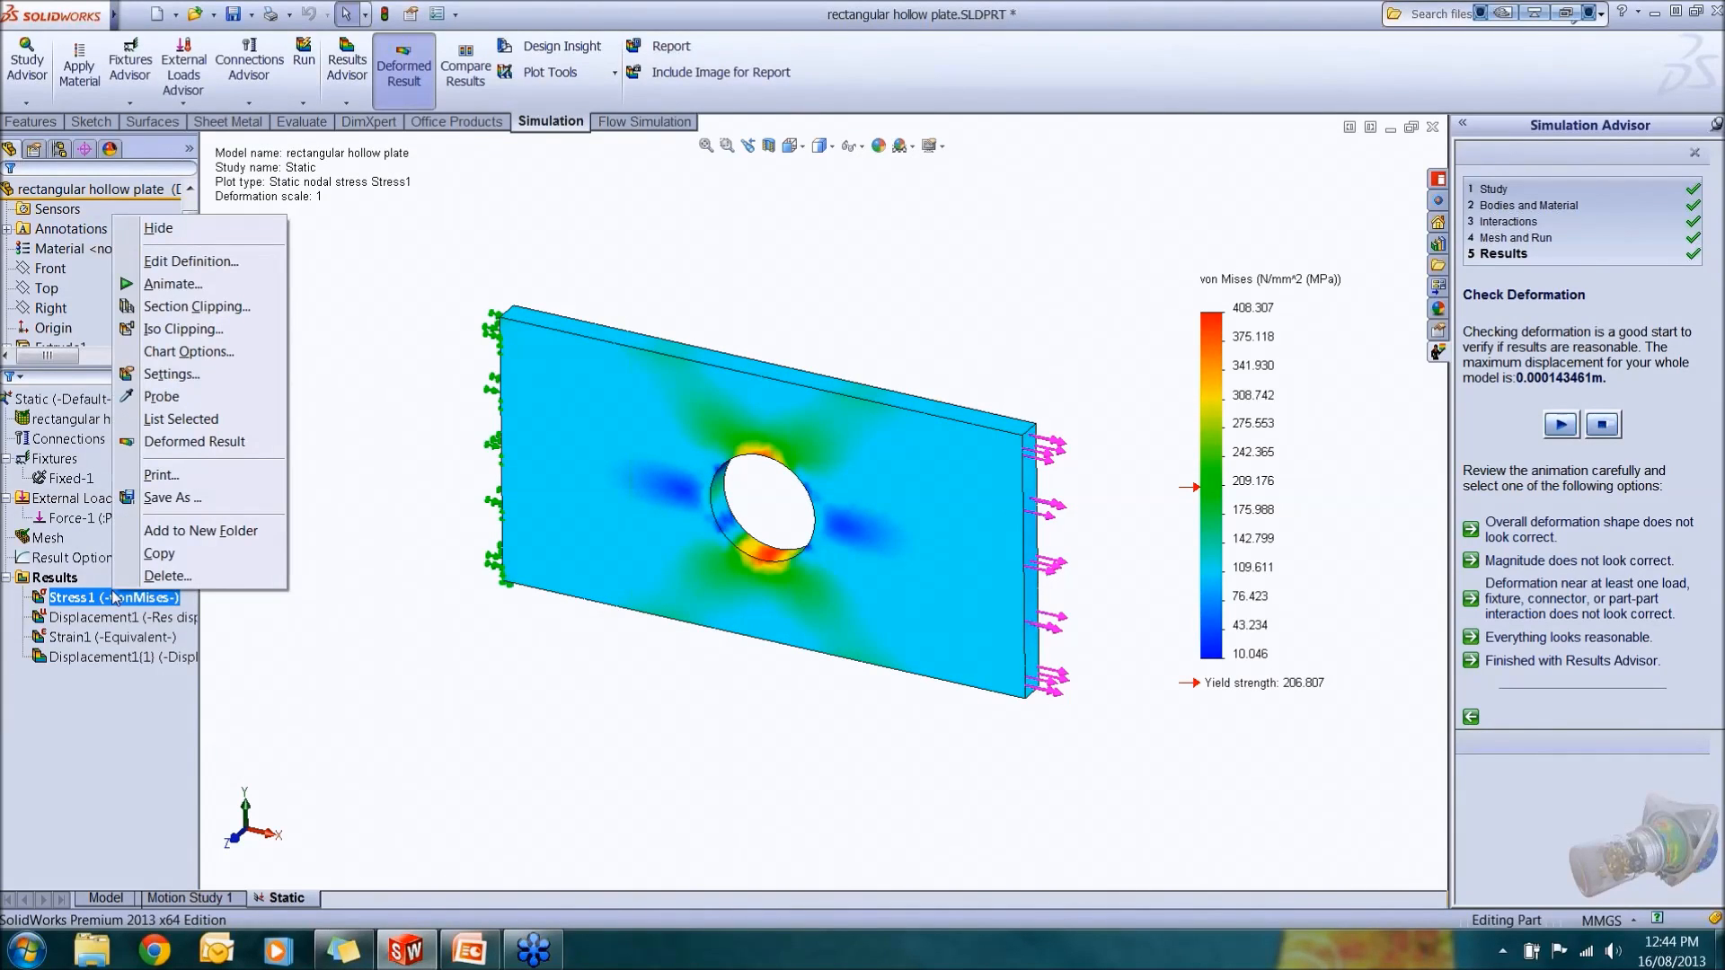
pyautogui.click(192, 262)
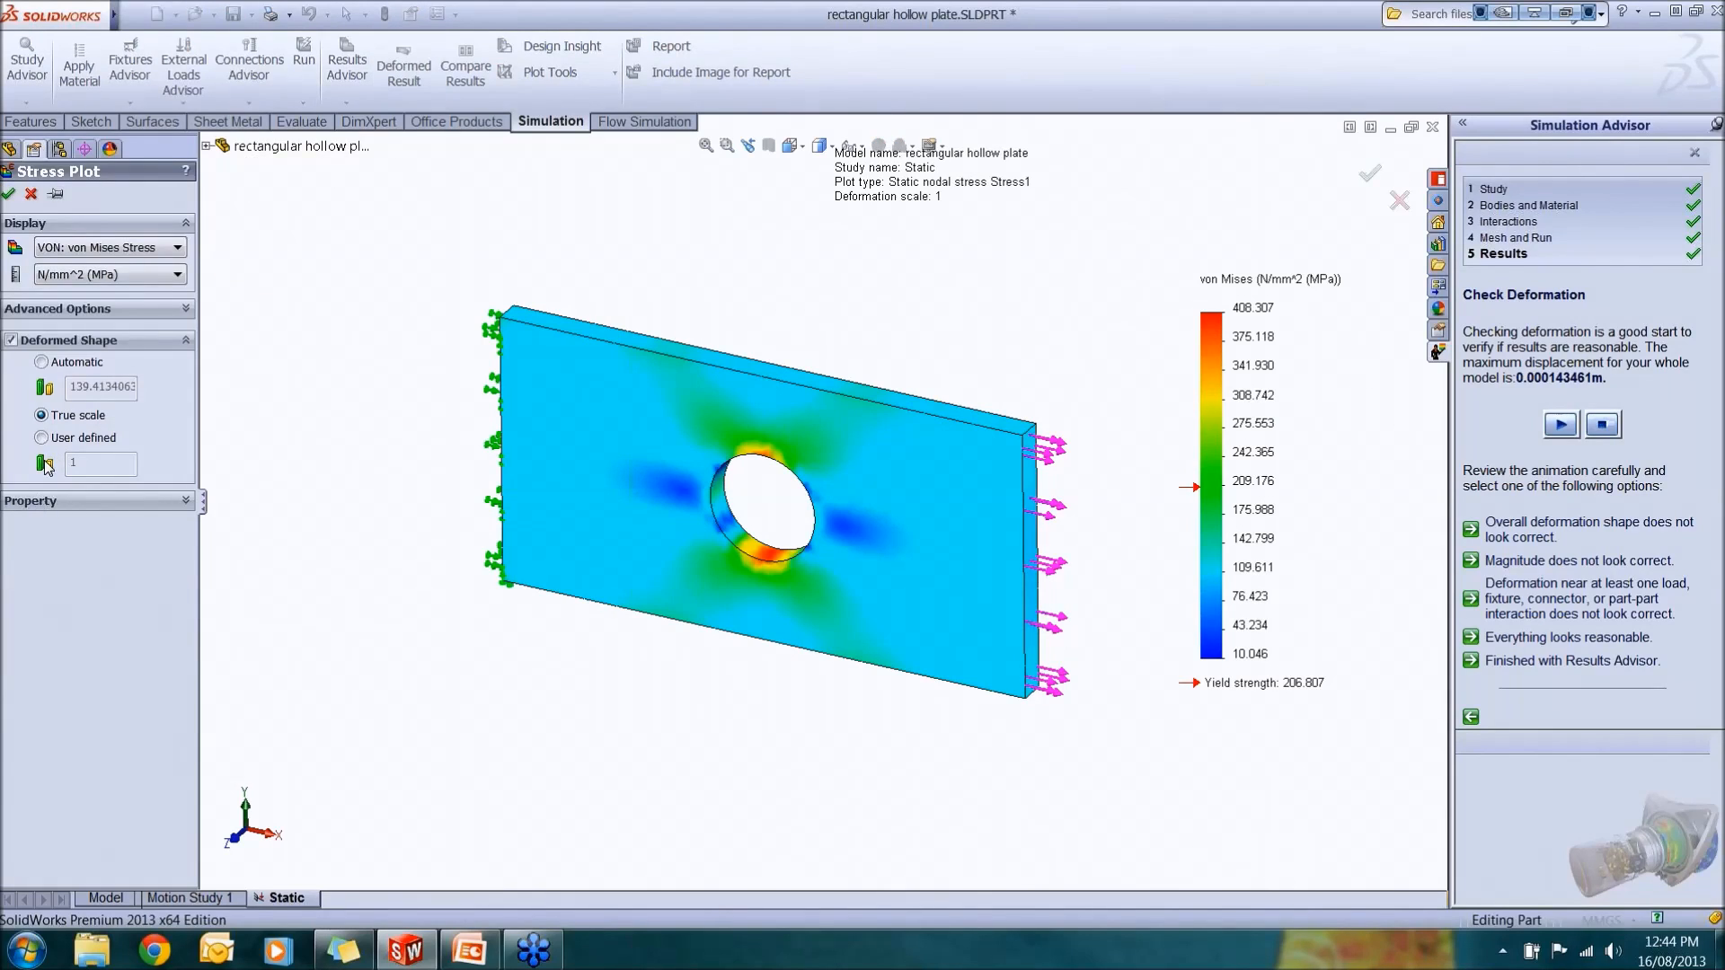
pyautogui.click(60, 364)
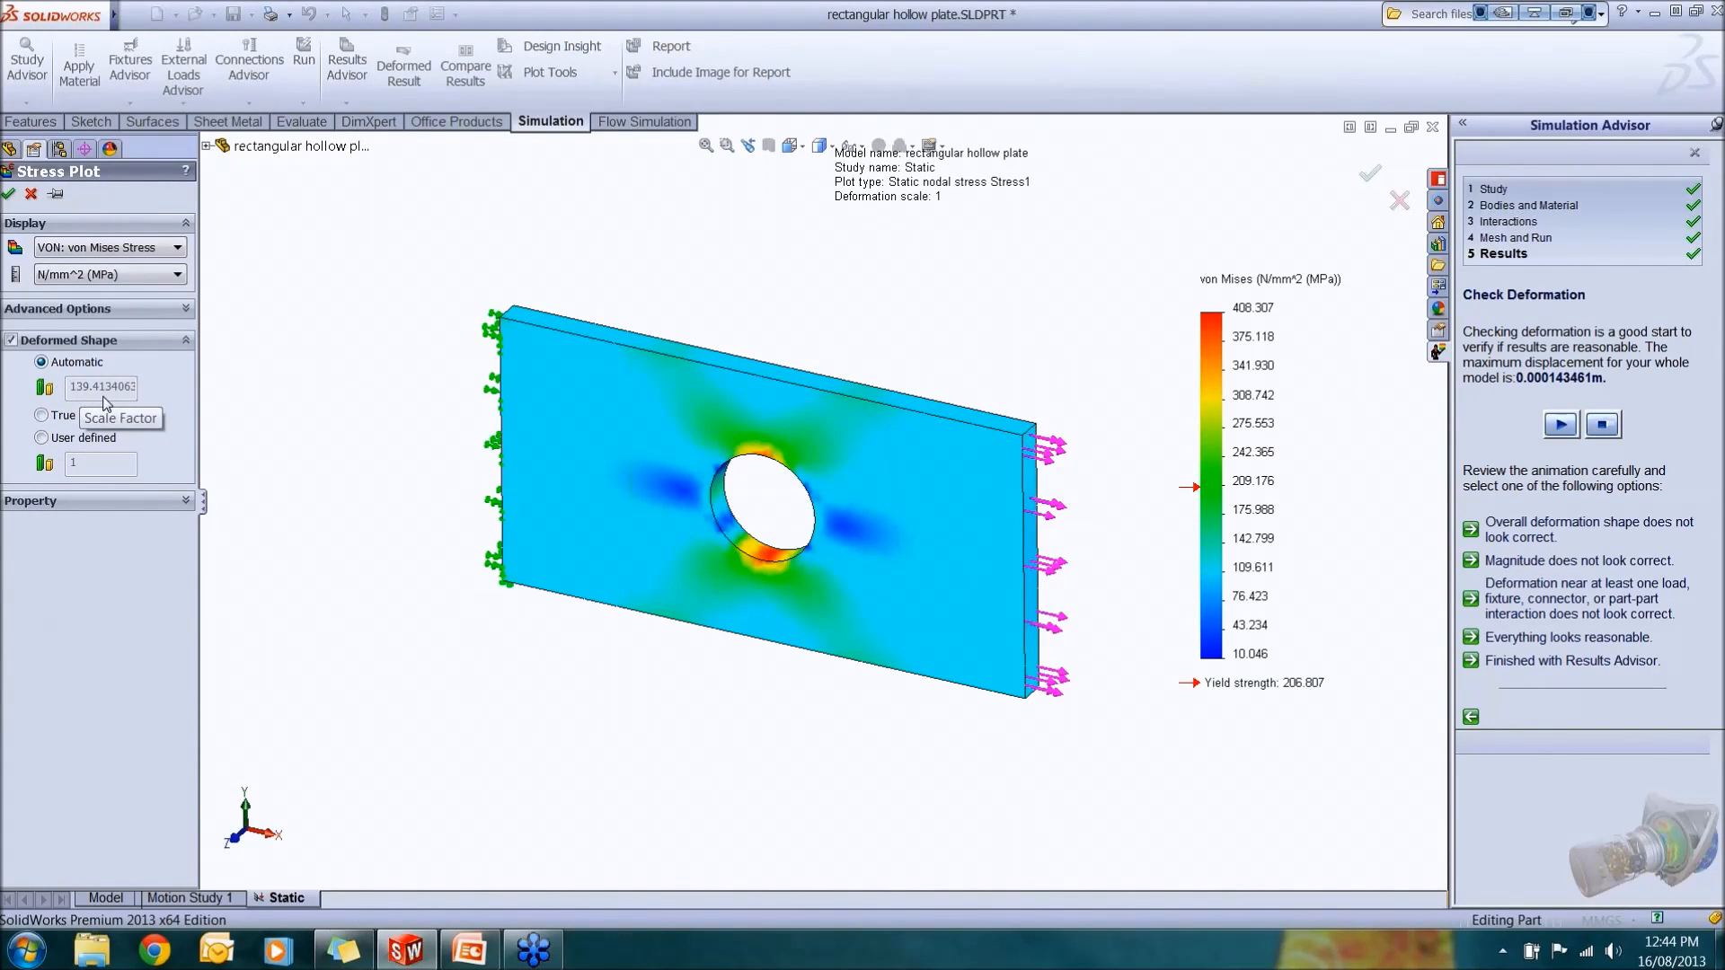
pyautogui.click(9, 193)
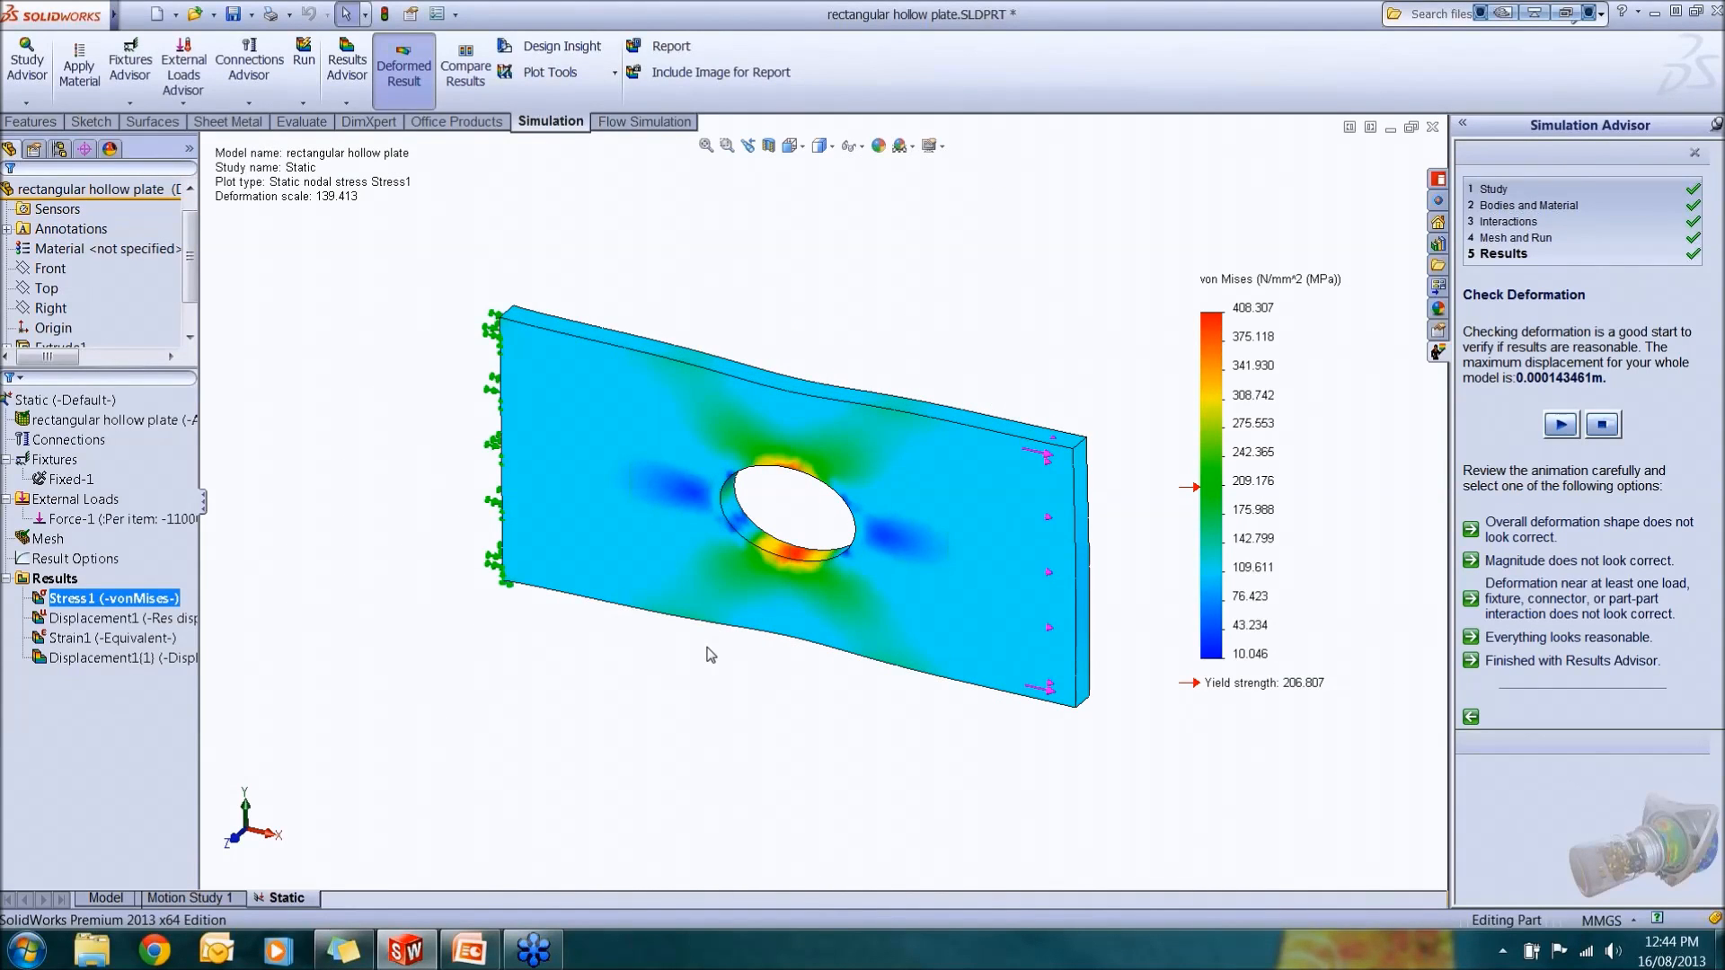
# View the resultant displacement and equivalent strain plots in turn, and return to the von Mises stress plot.
pyautogui.doubleClick(99, 618)
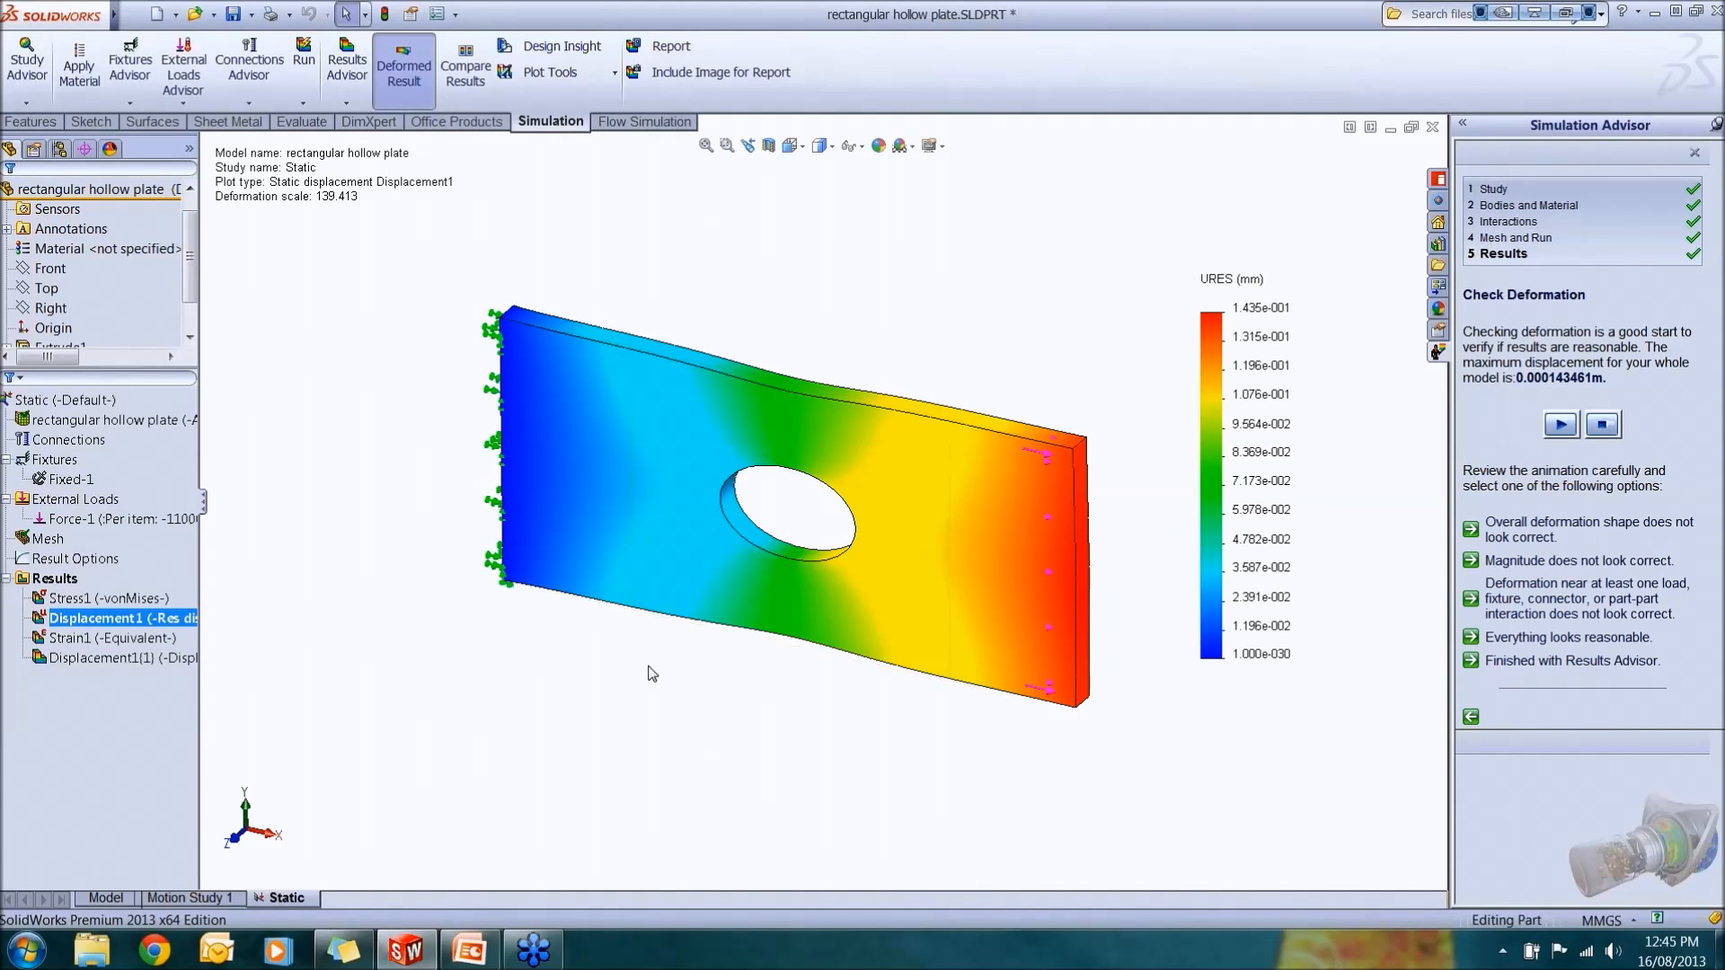
pyautogui.doubleClick(132, 638)
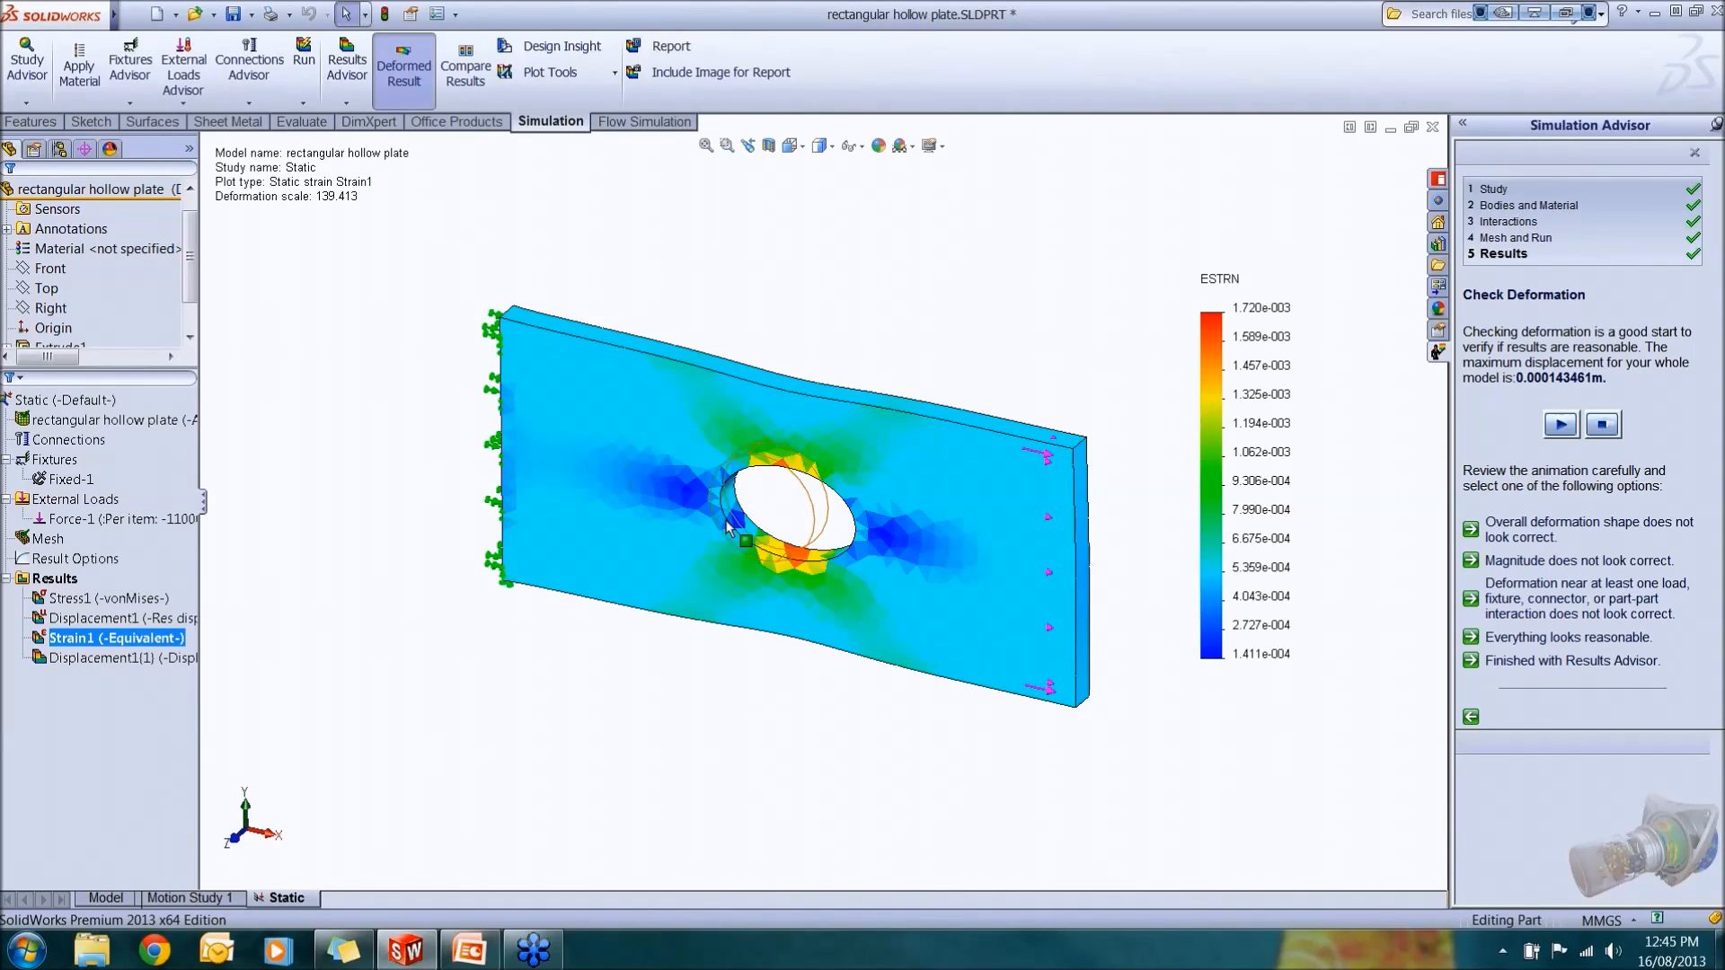
pyautogui.doubleClick(139, 598)
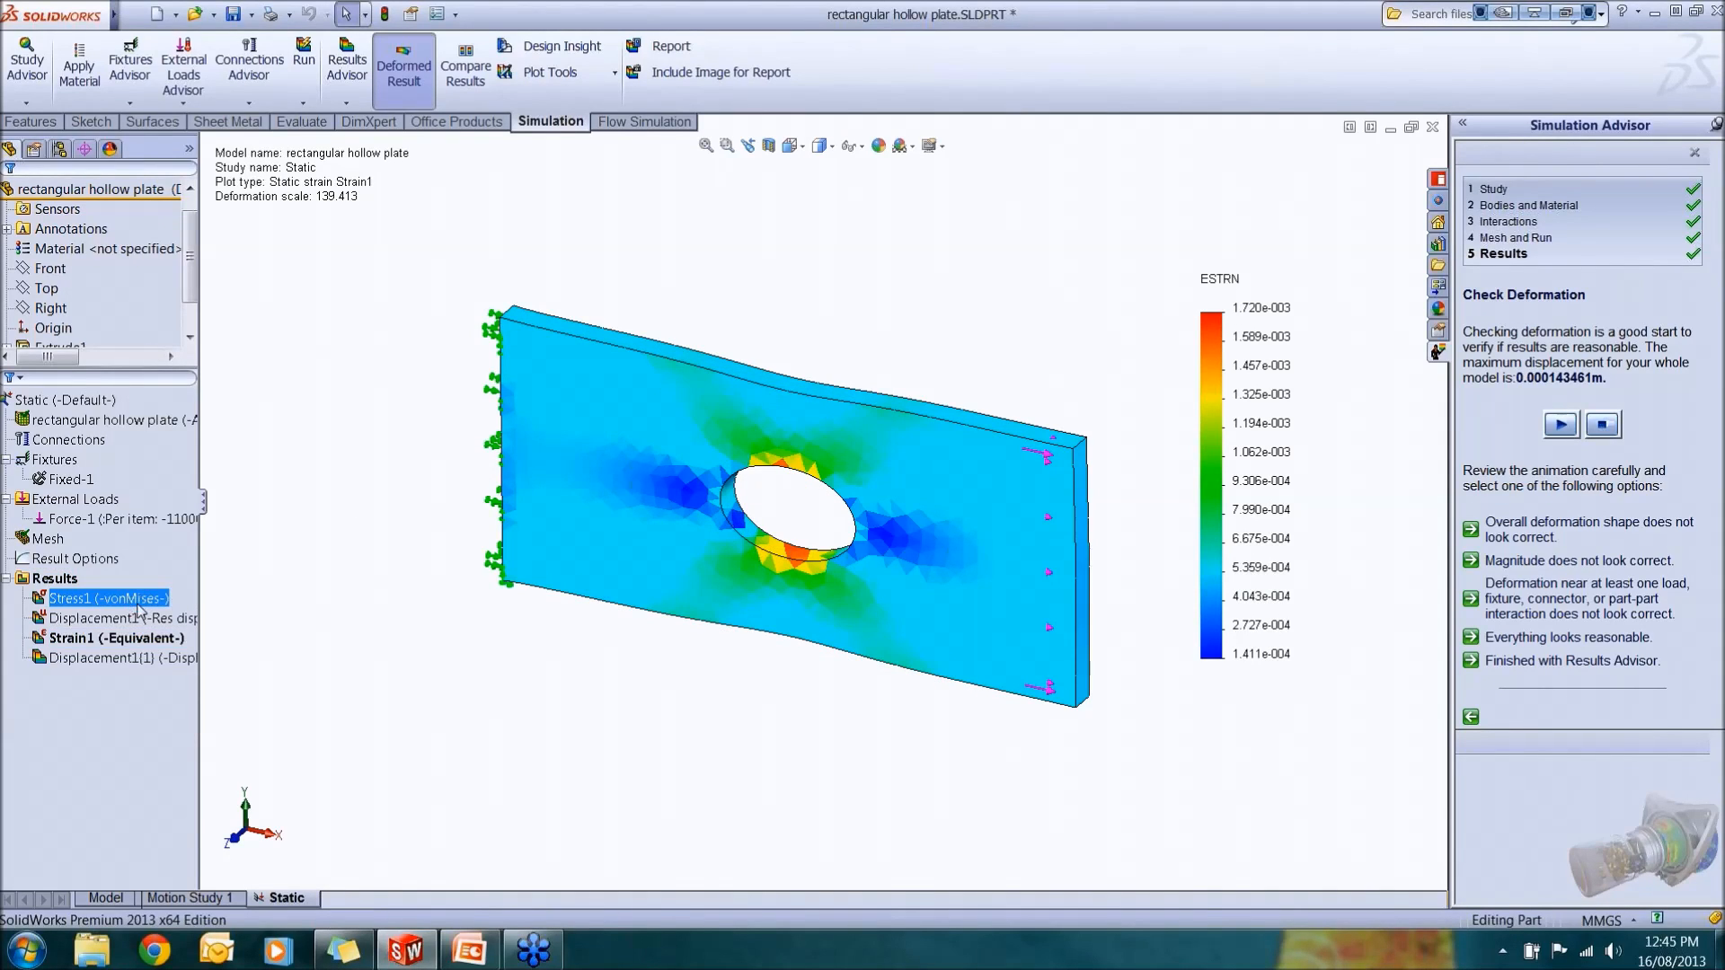
# Try showing the minimum and maximum annotations on the von Mises stress plot, and close its chart options.
pyautogui.rightClick(139, 600)
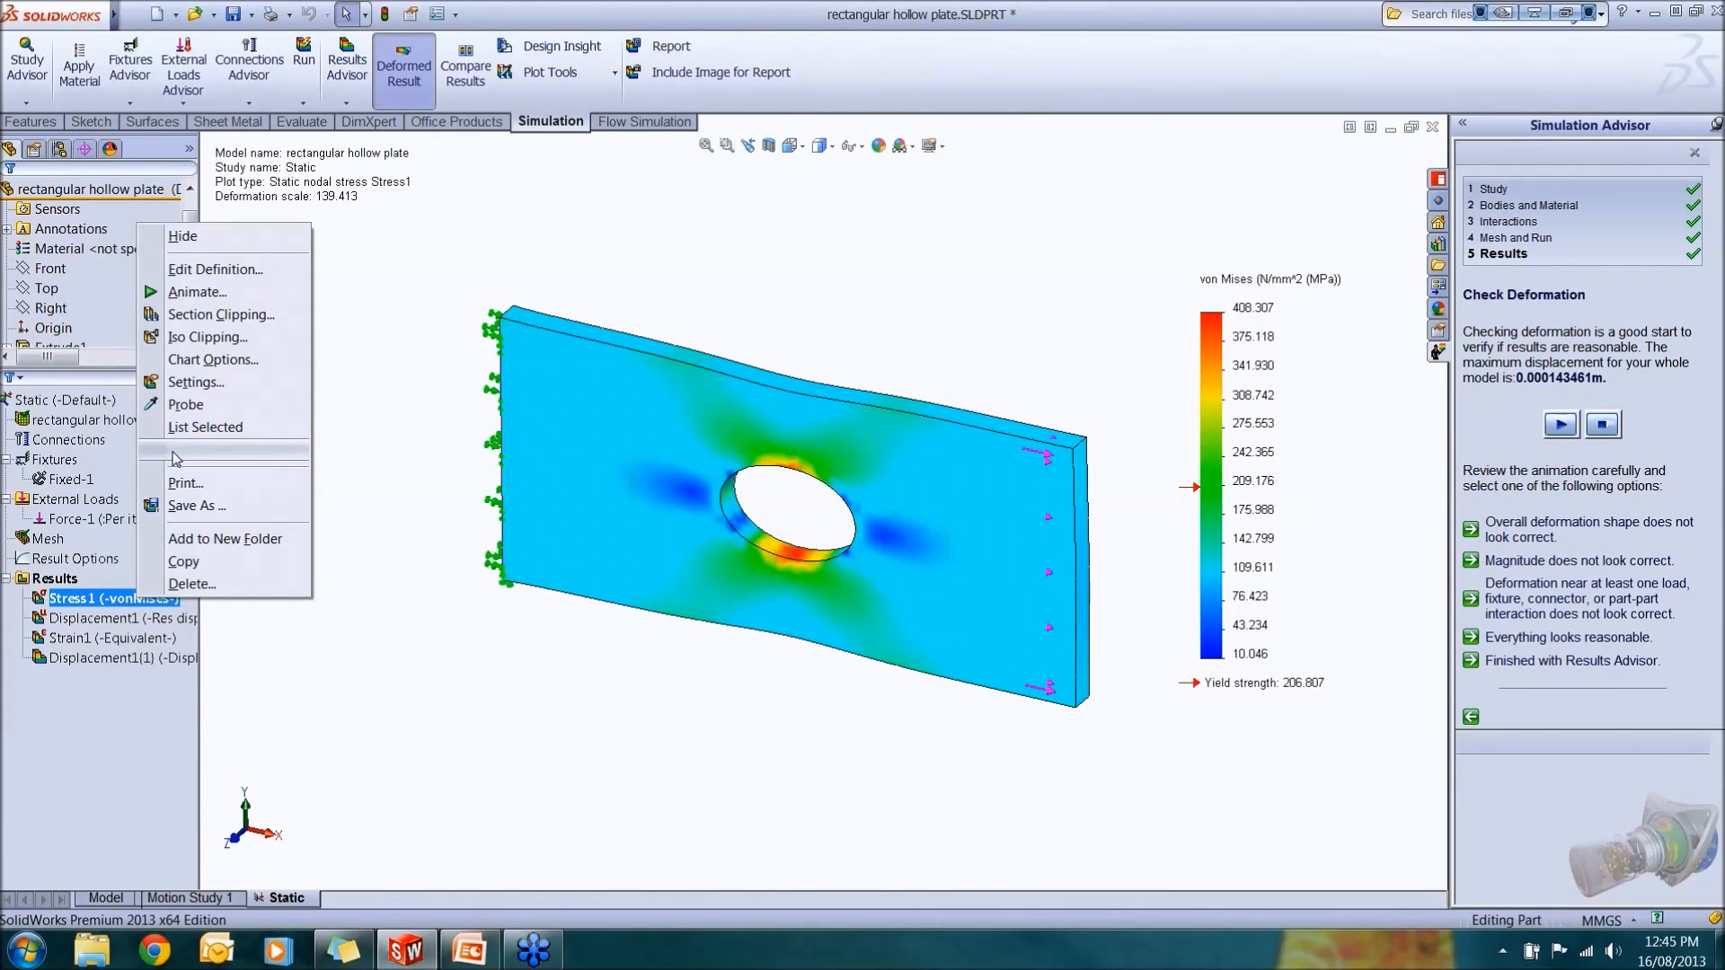
pyautogui.click(212, 360)
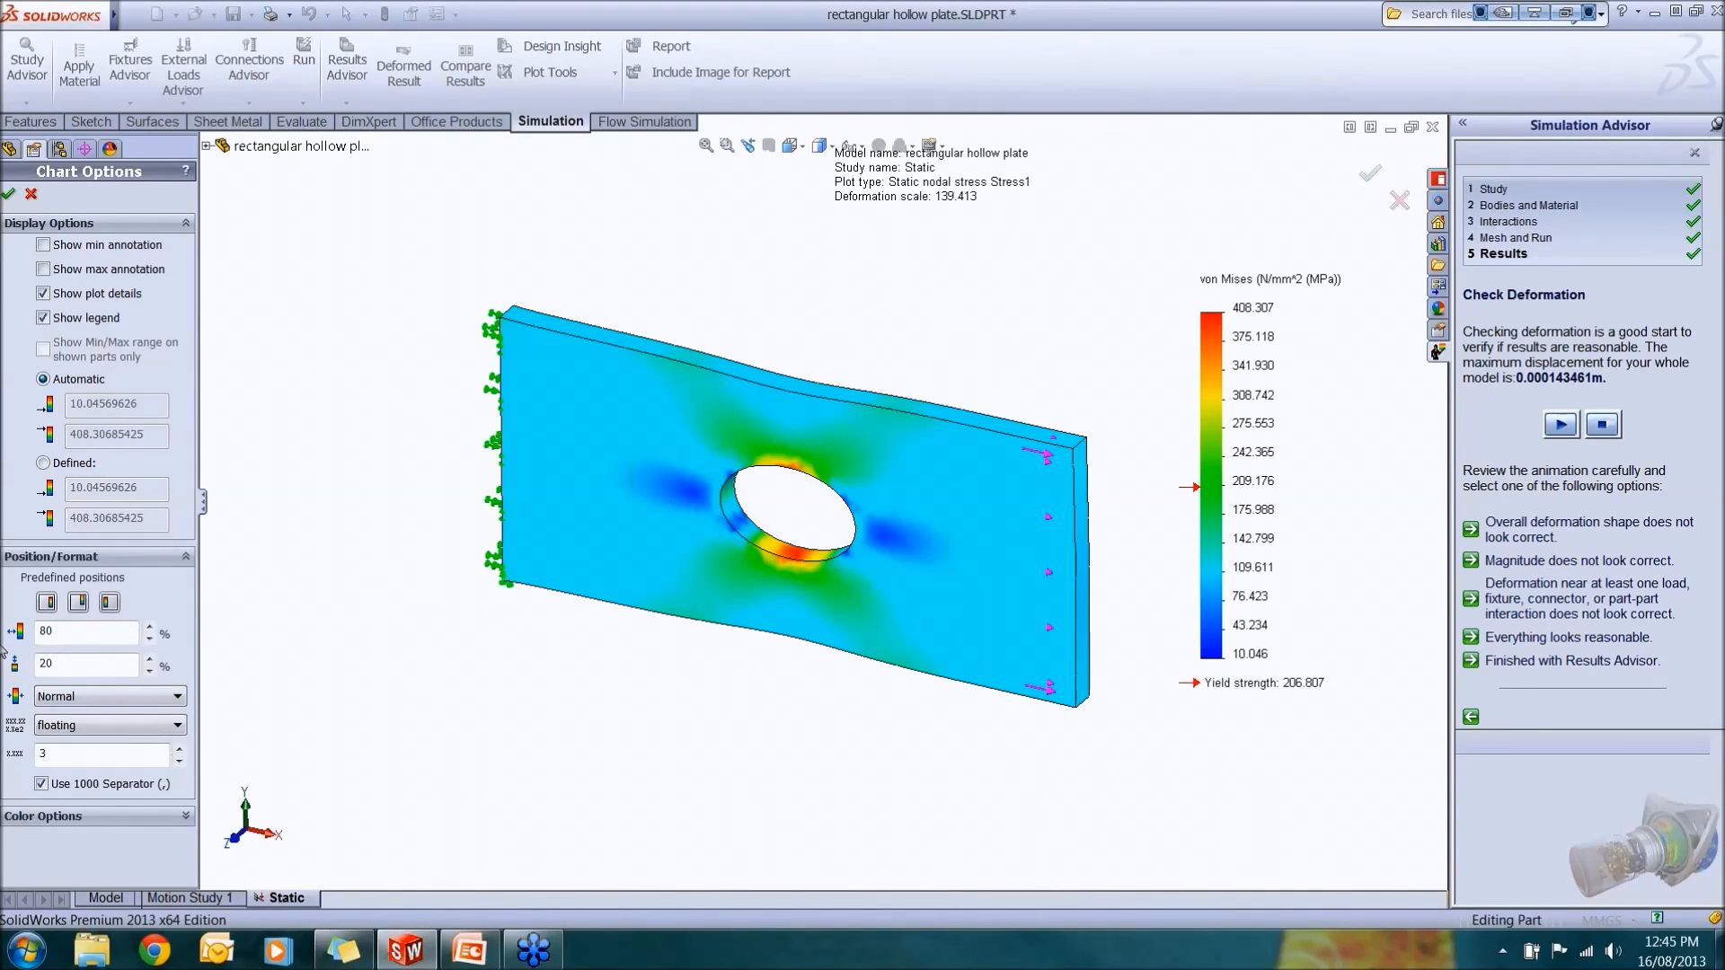
pyautogui.click(43, 245)
pyautogui.click(43, 270)
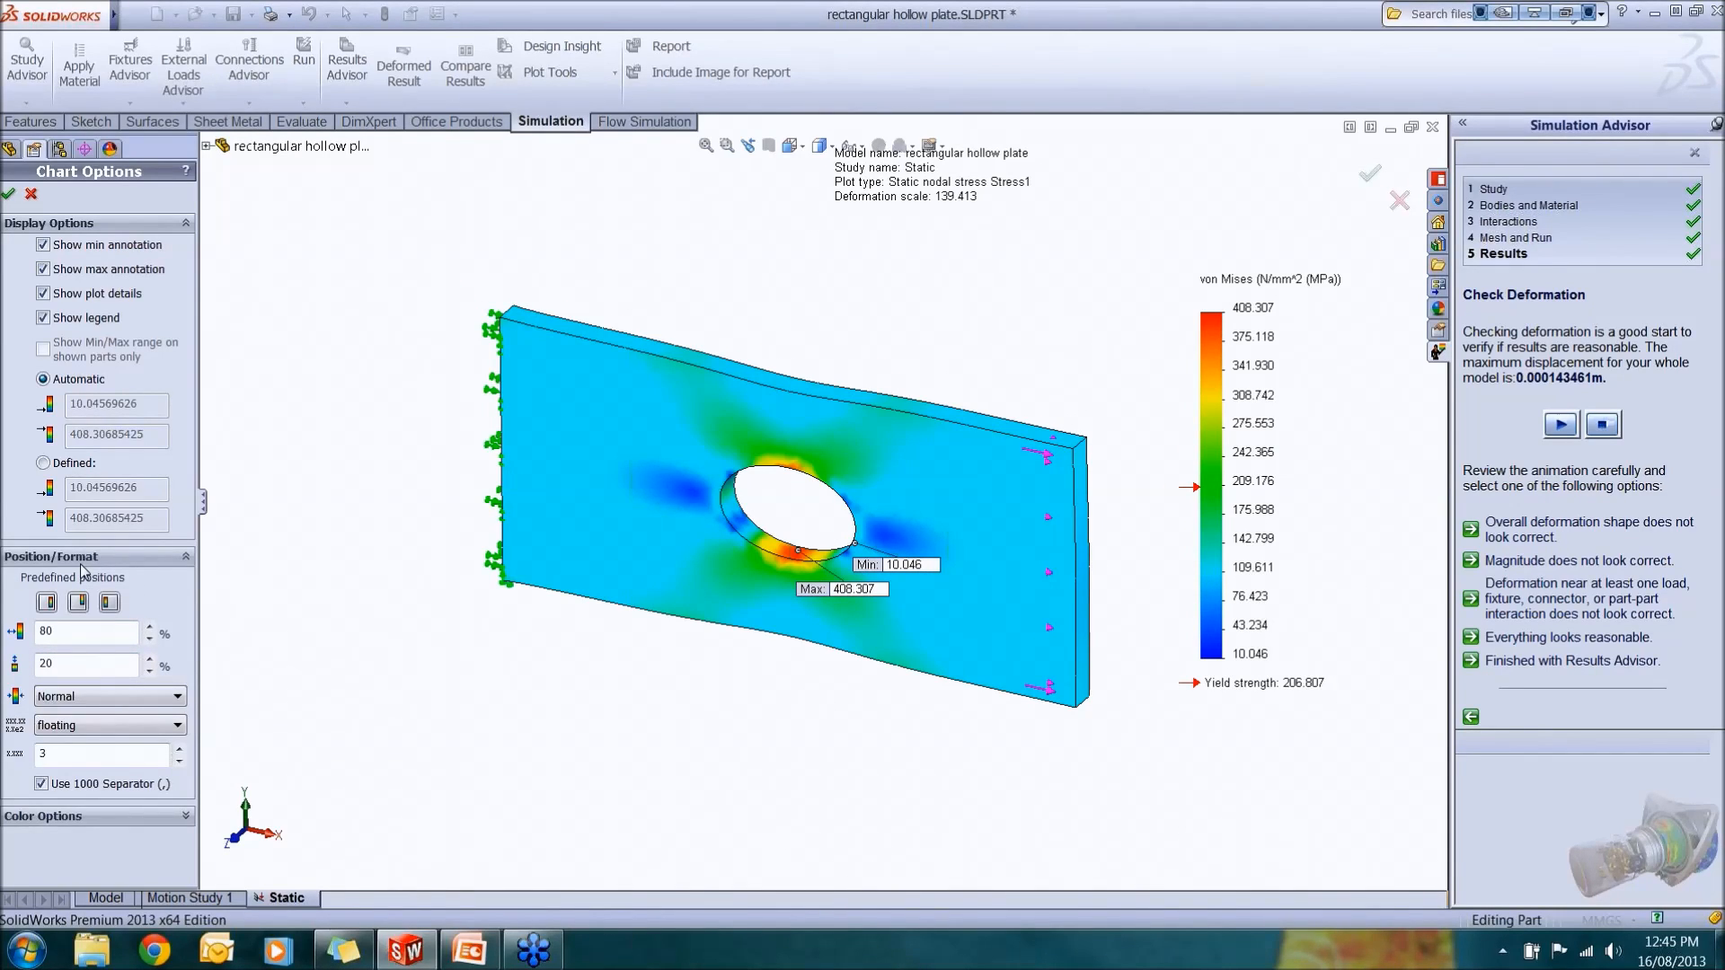
pyautogui.click(72, 725)
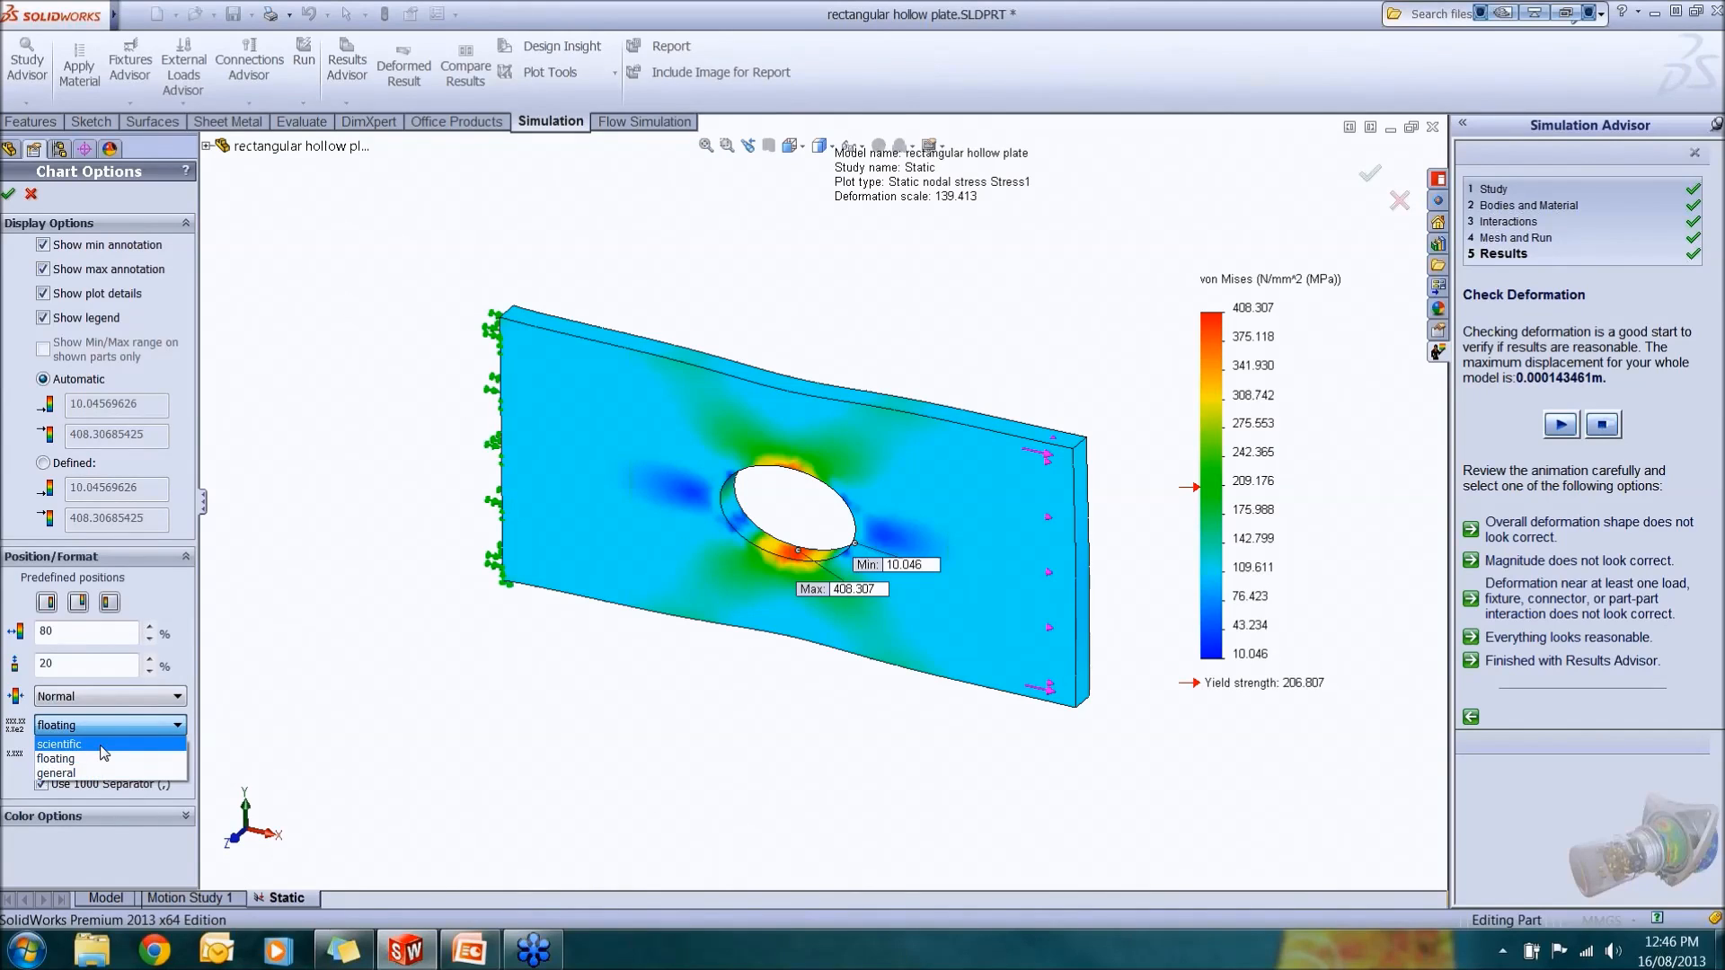
pyautogui.click(113, 697)
pyautogui.click(114, 697)
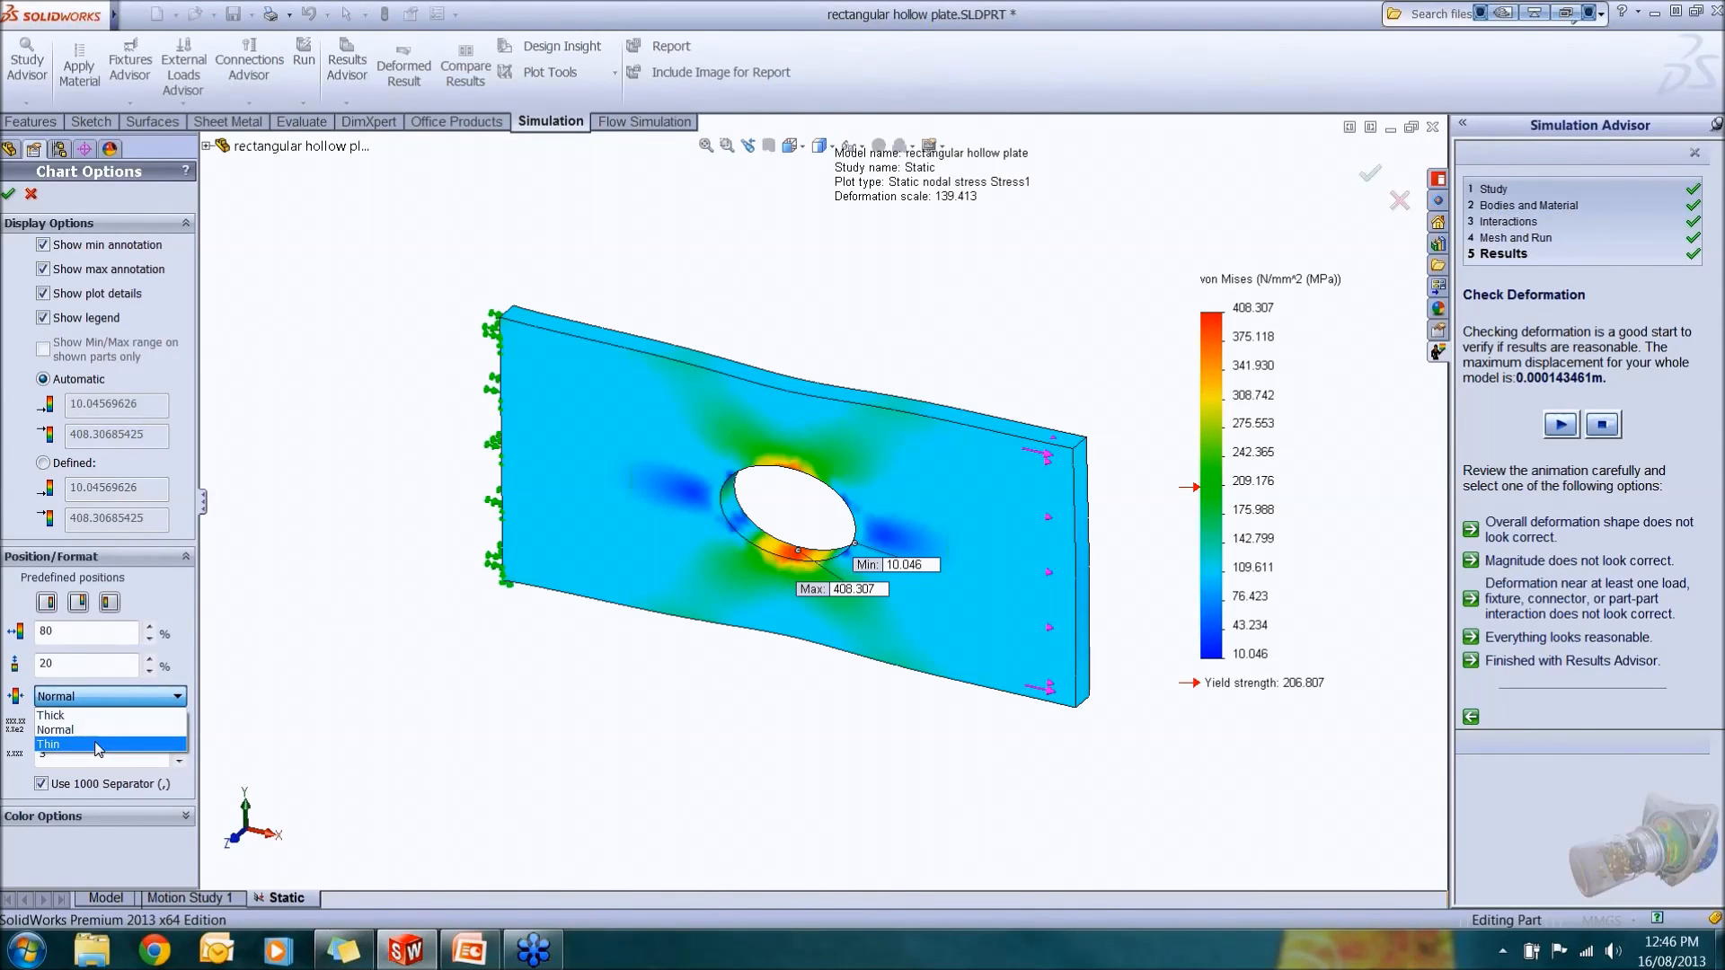
pyautogui.click(108, 703)
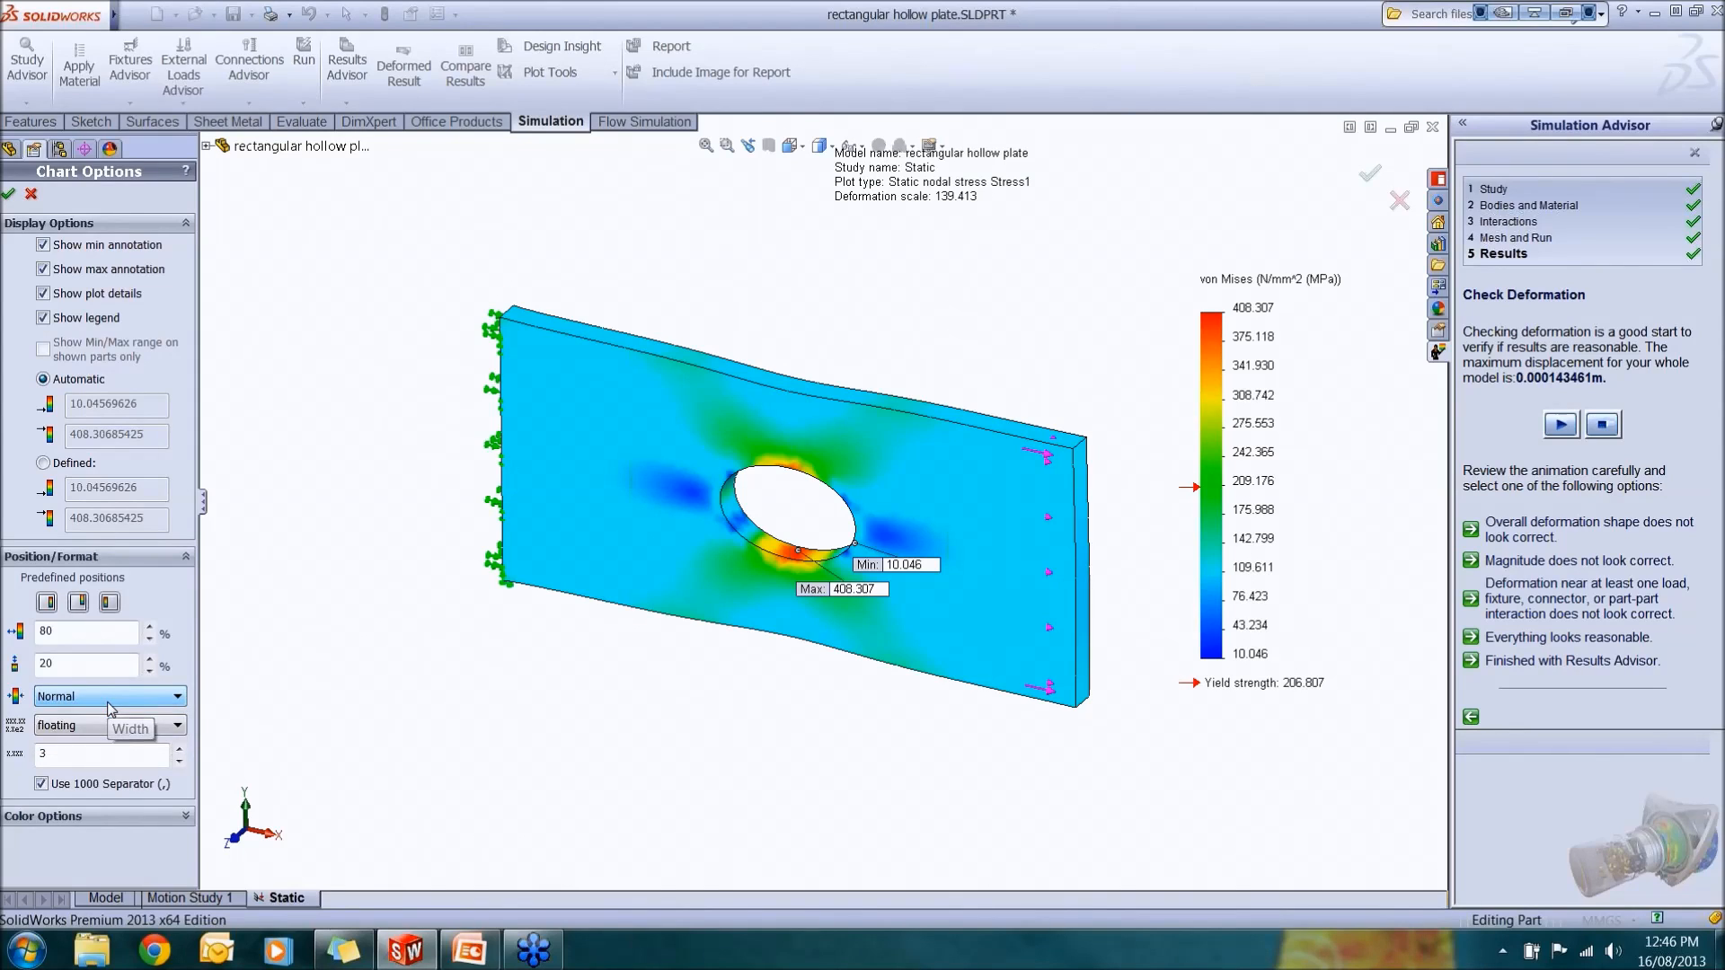
pyautogui.click(8, 194)
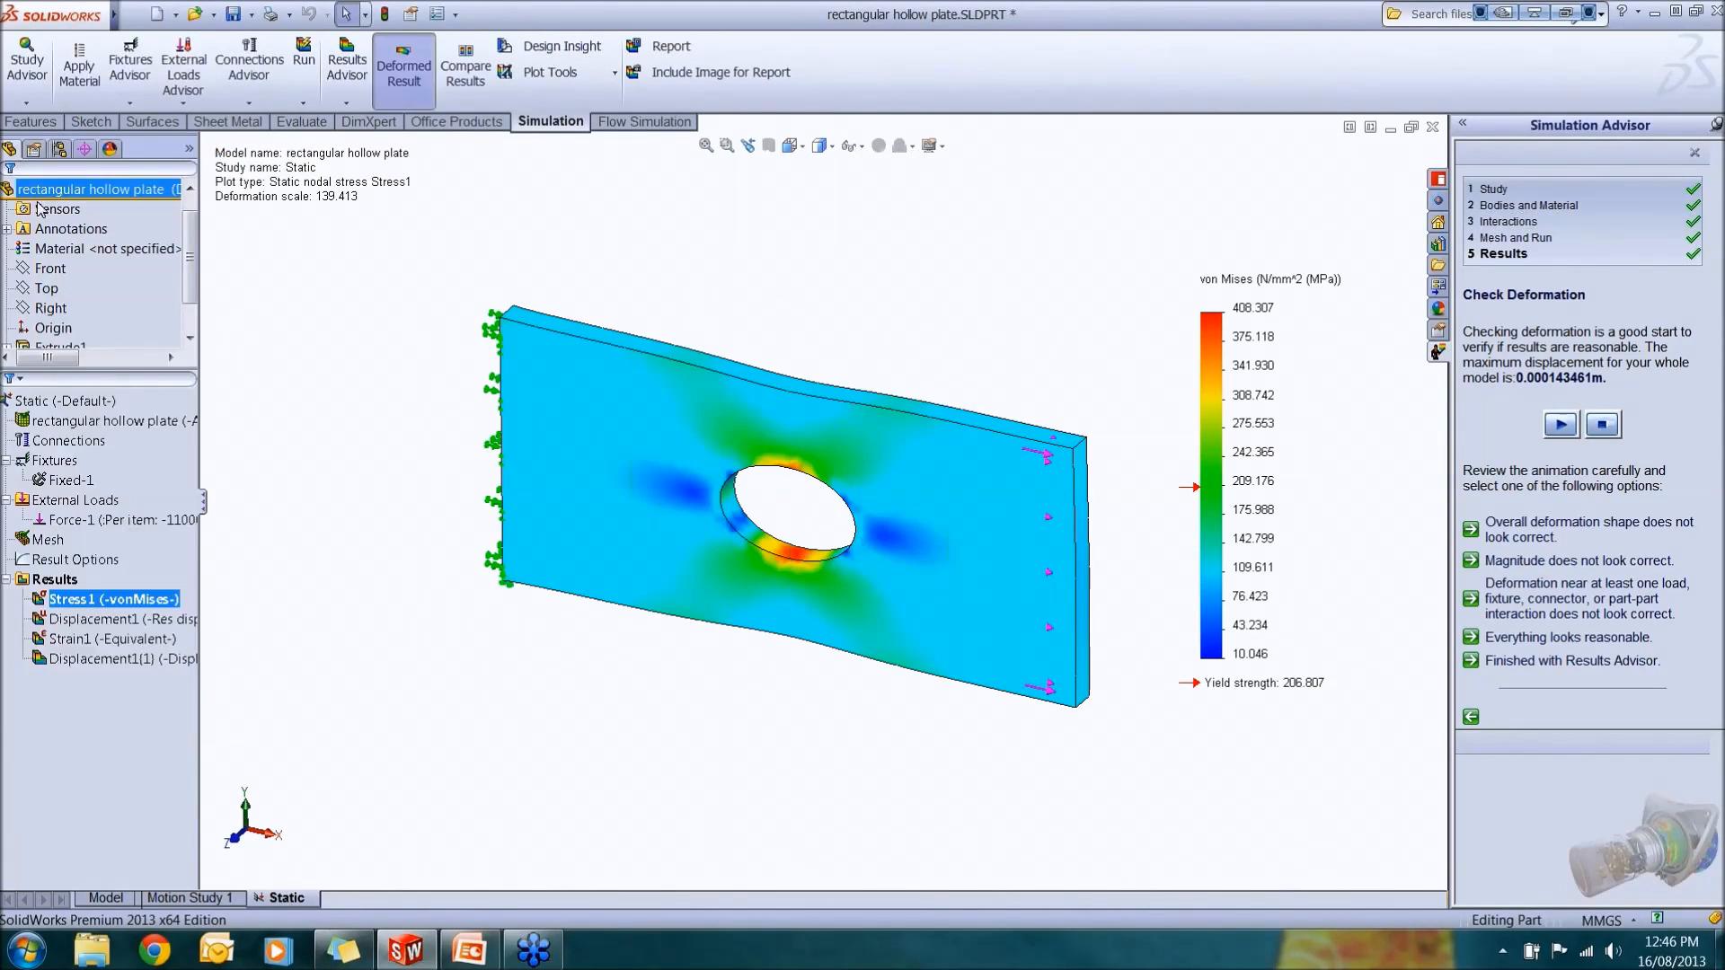
# Try discrete fringes and mesh boundaries in the settings of the von Mises stress plot.
pyautogui.rightClick(140, 601)
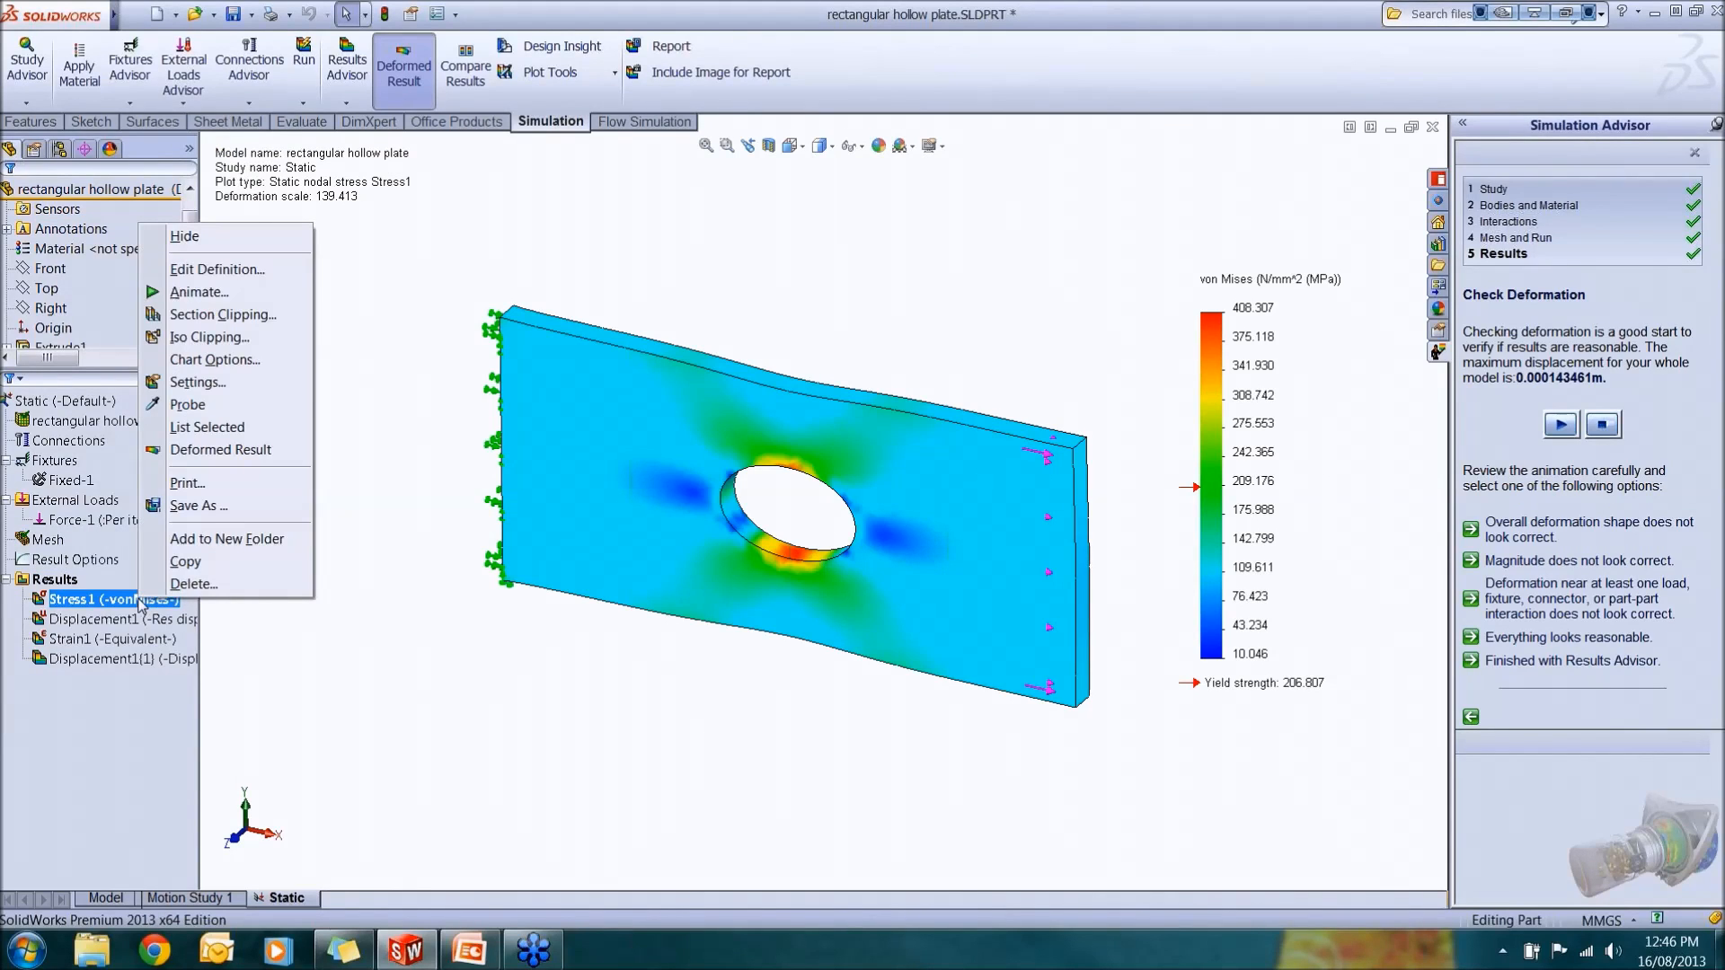
pyautogui.click(196, 382)
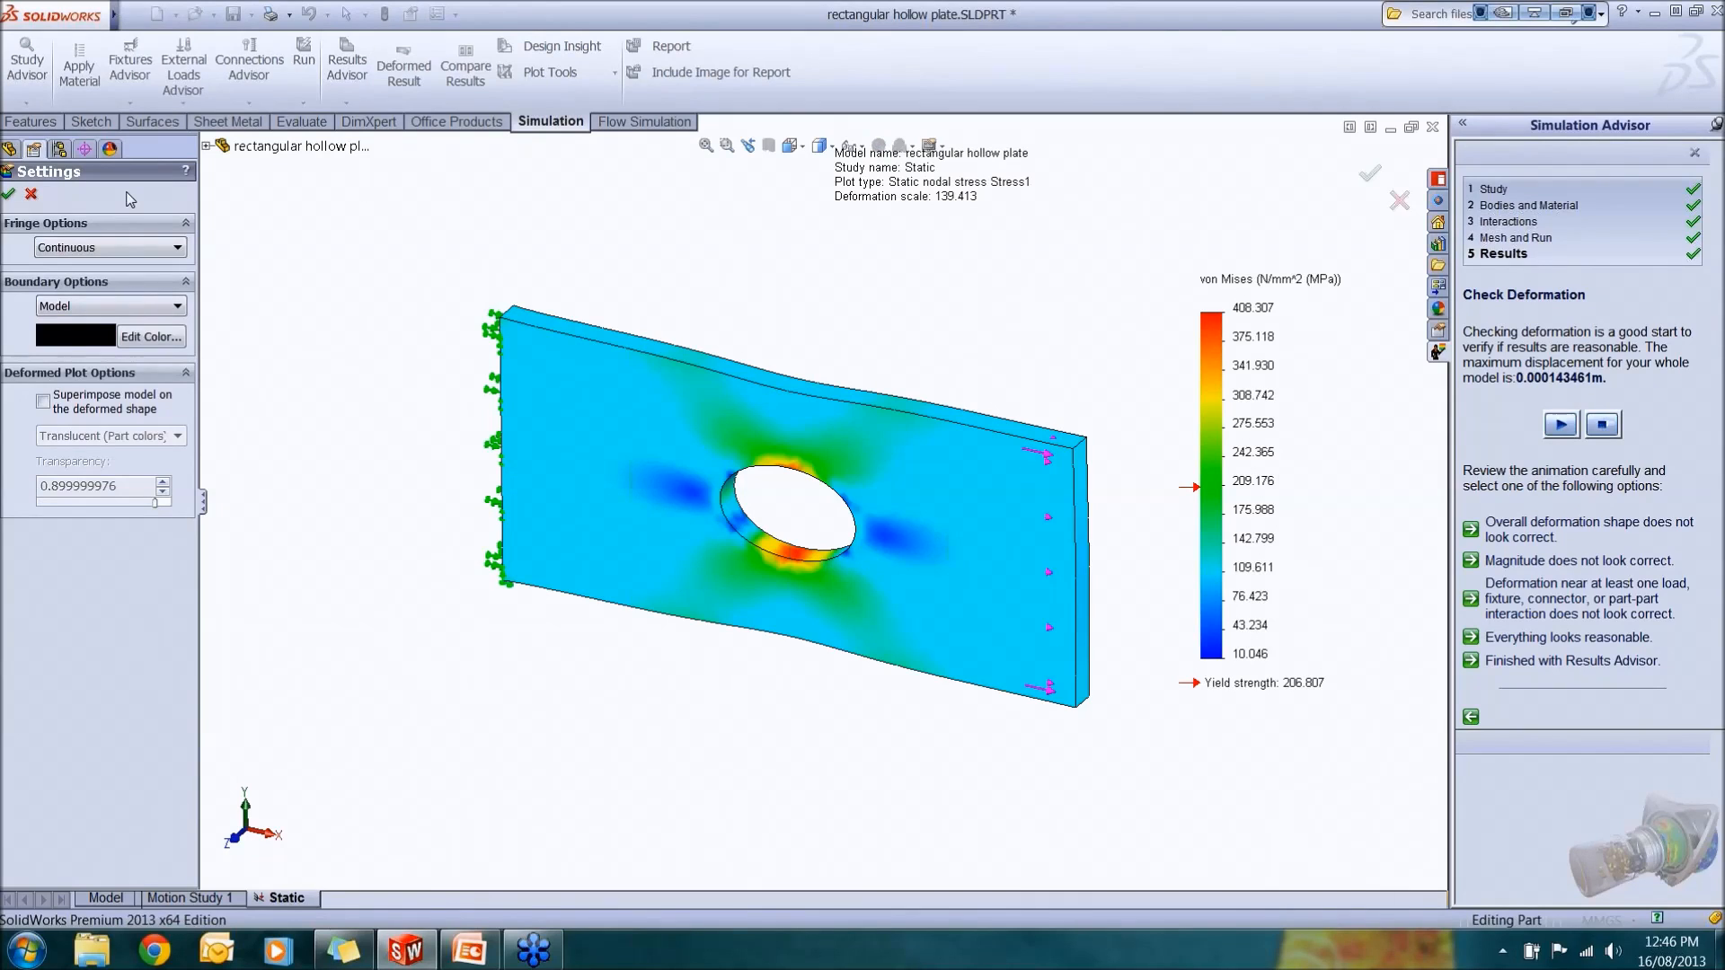
pyautogui.click(123, 248)
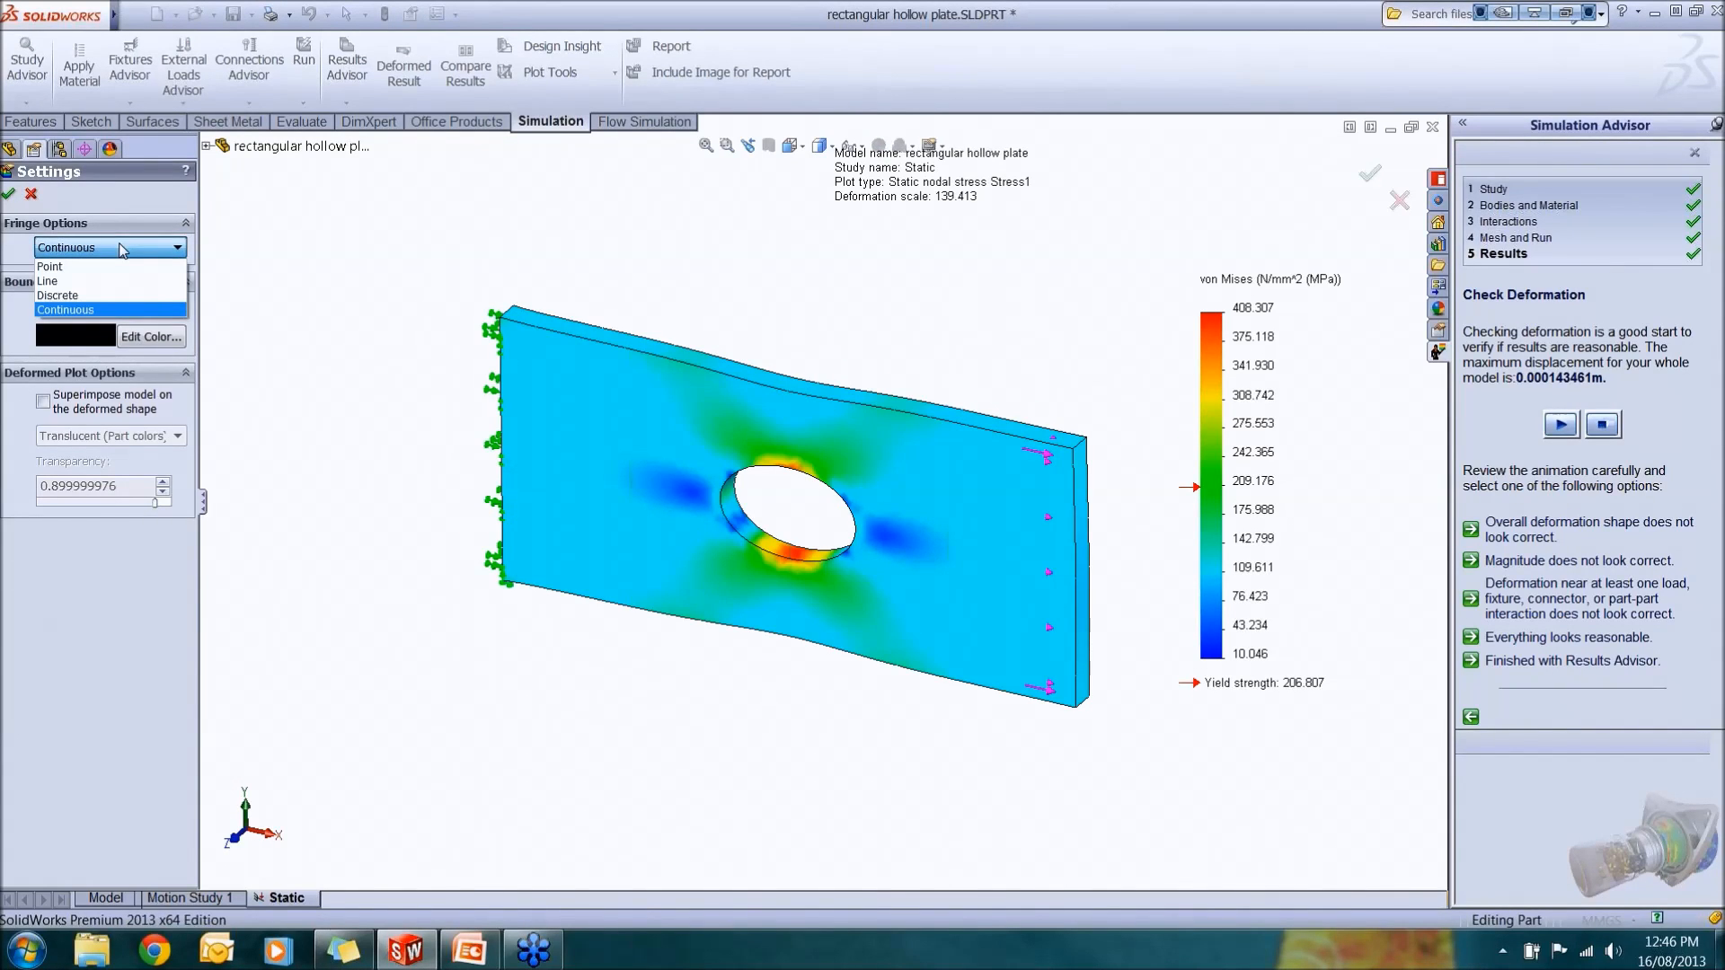
pyautogui.click(112, 296)
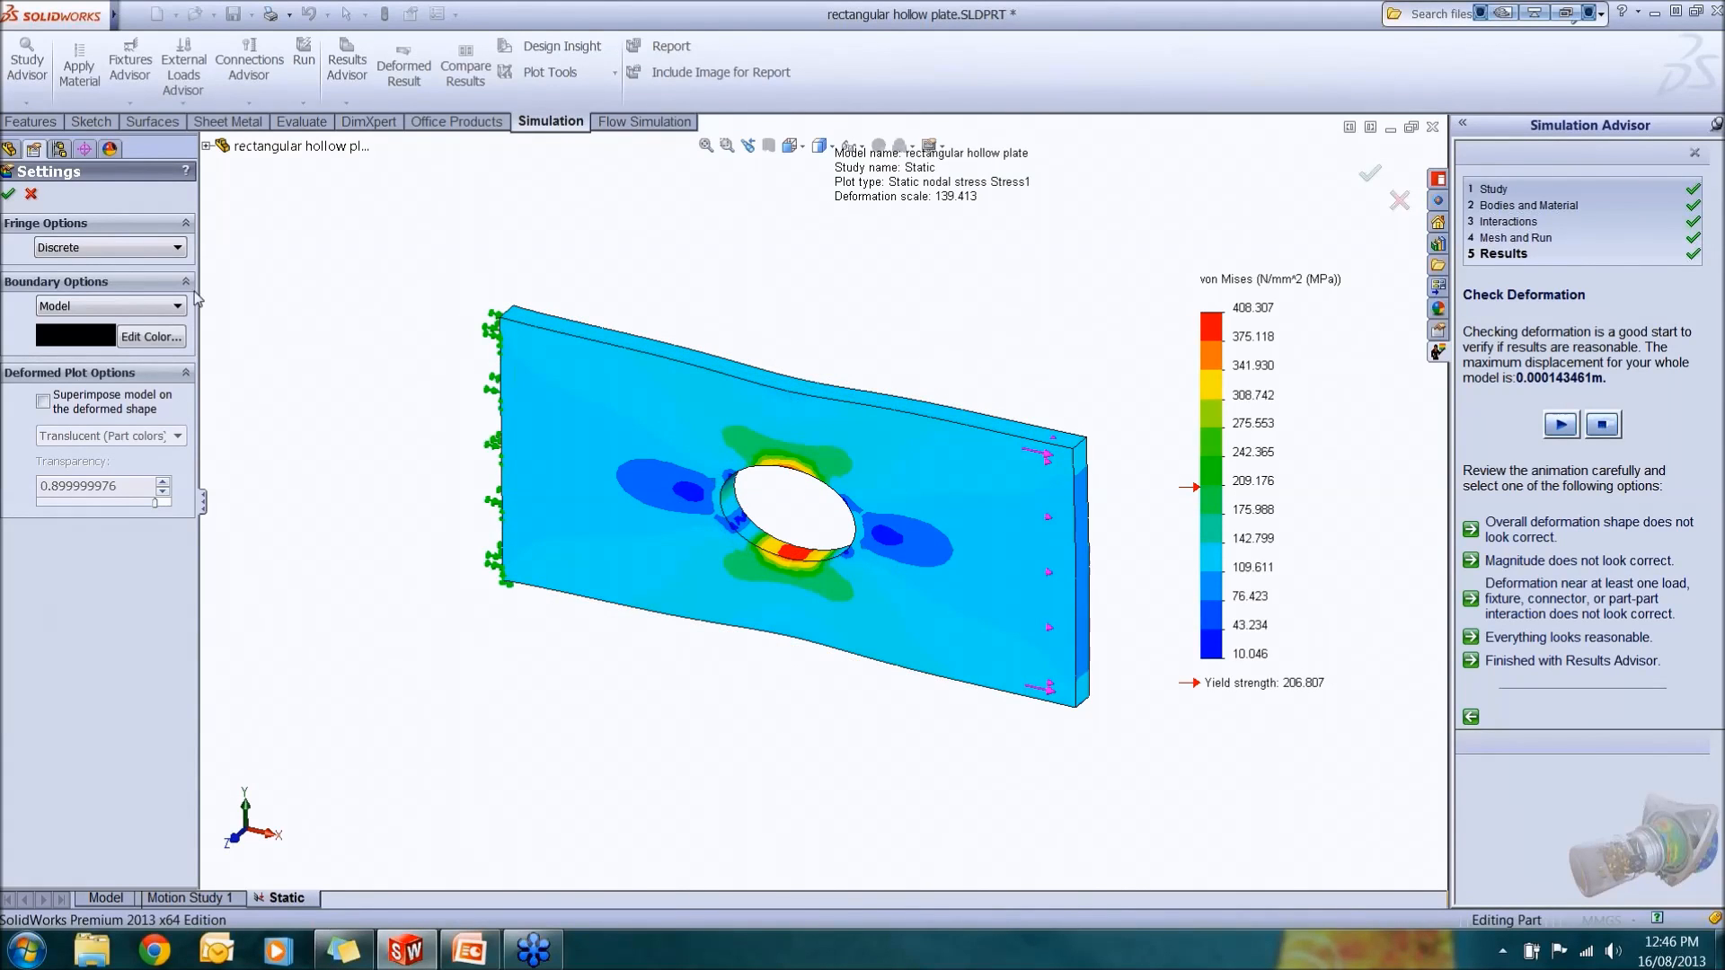
pyautogui.click(123, 306)
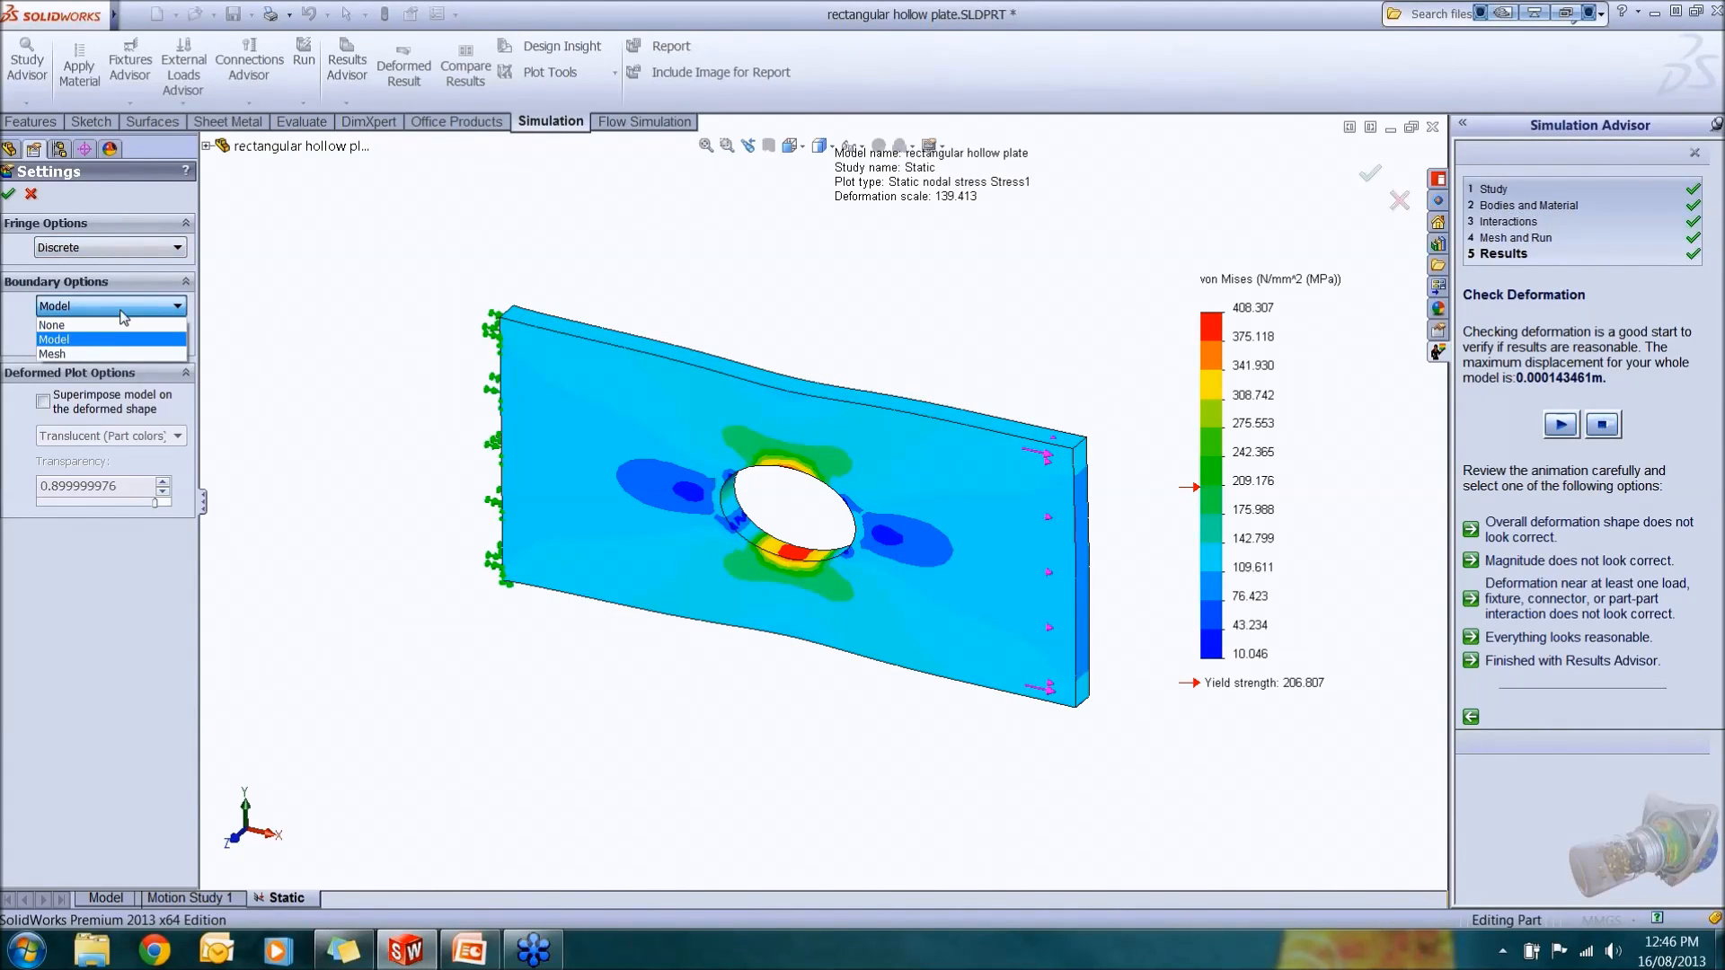
pyautogui.click(111, 354)
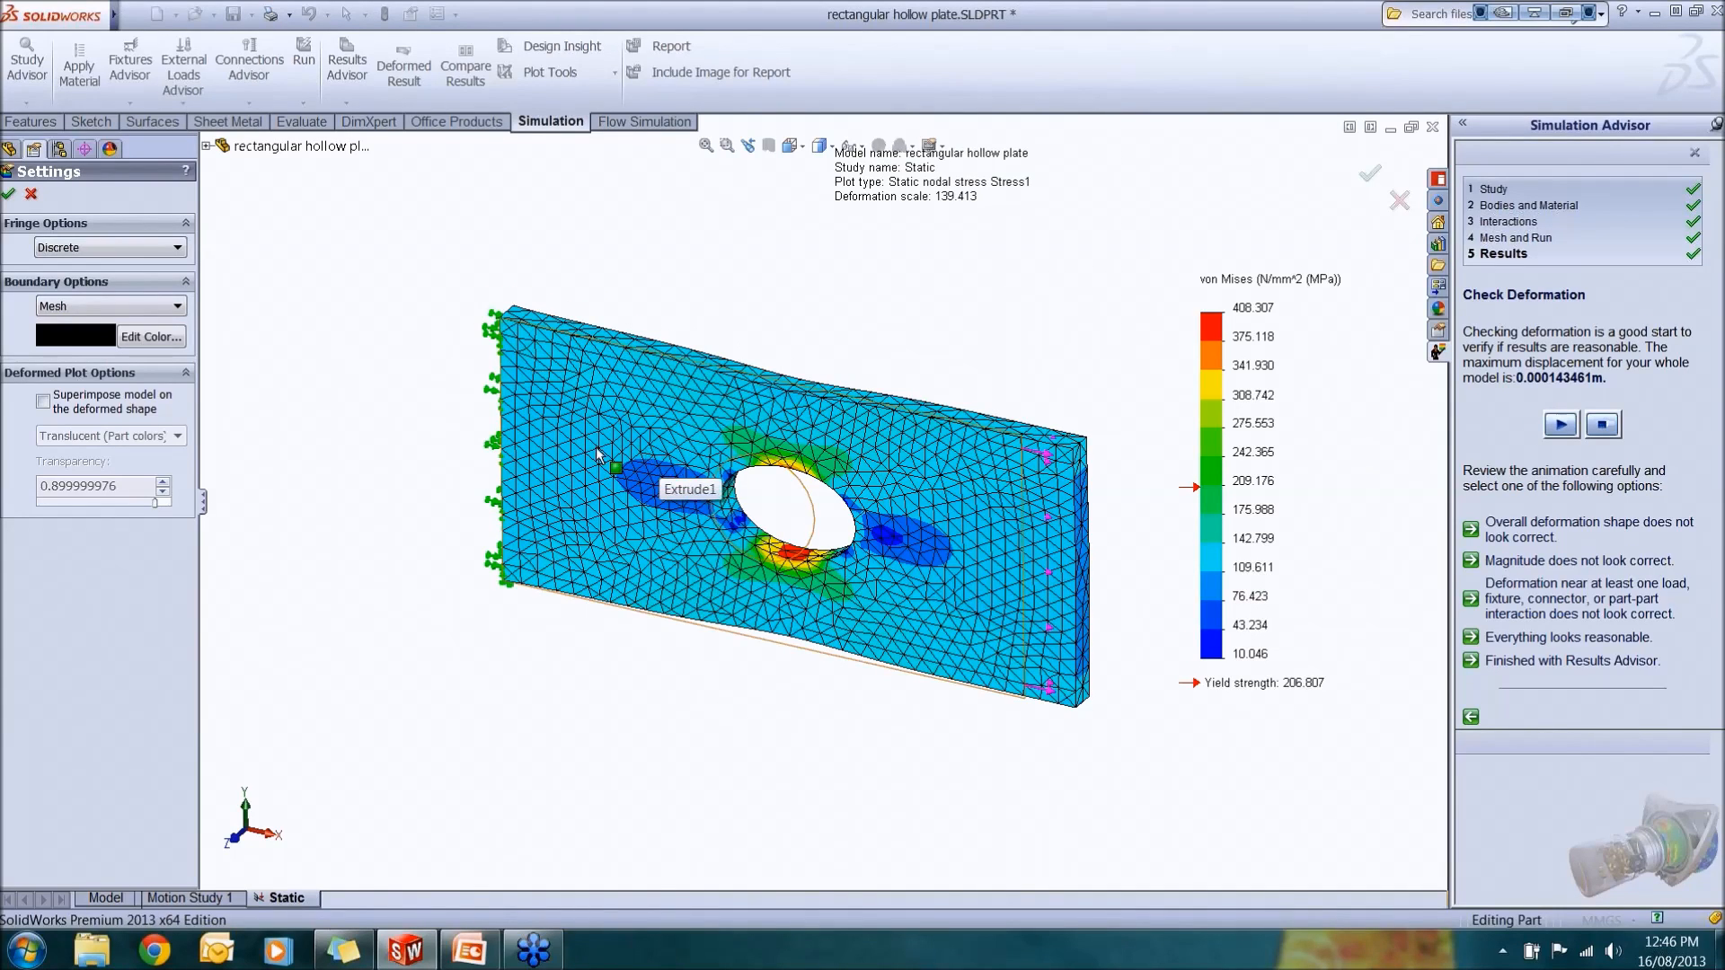
# Try superimposing the model on the deformed shape with a transparency of 0.32, and discard the plot settings.
pyautogui.click(45, 405)
pyautogui.click(45, 406)
pyautogui.click(46, 404)
pyautogui.click(46, 405)
pyautogui.click(46, 405)
pyautogui.click(46, 405)
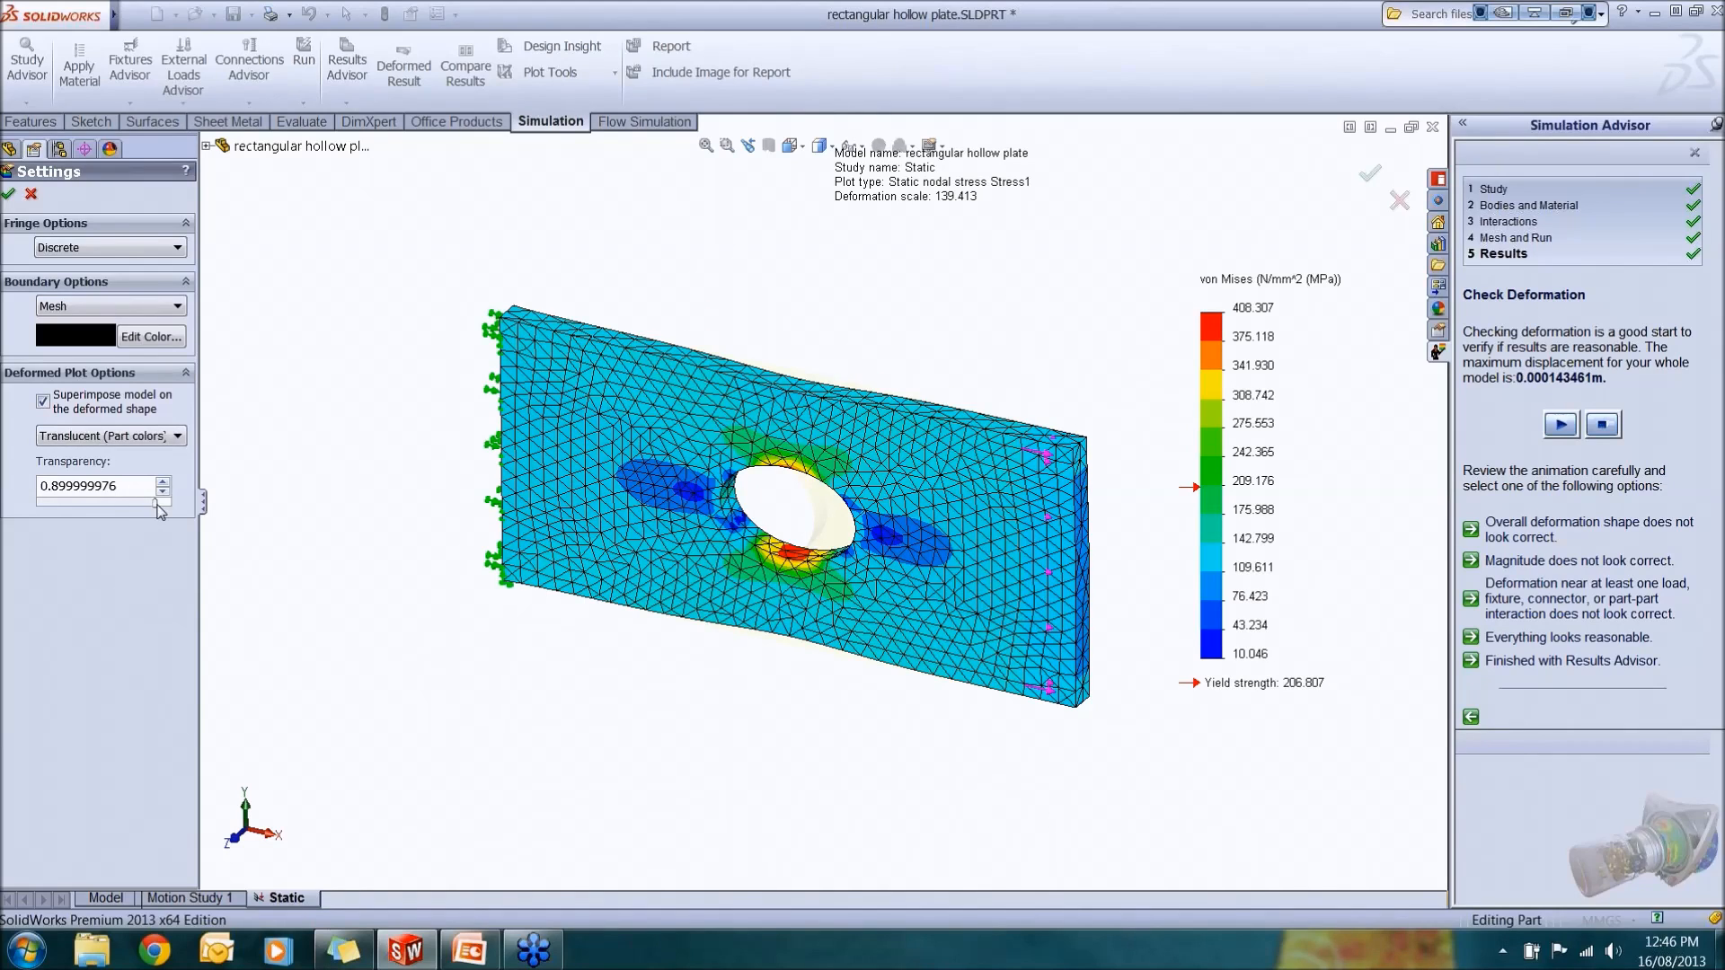
pyautogui.moveTo(154, 502); pyautogui.dragTo(80, 508)
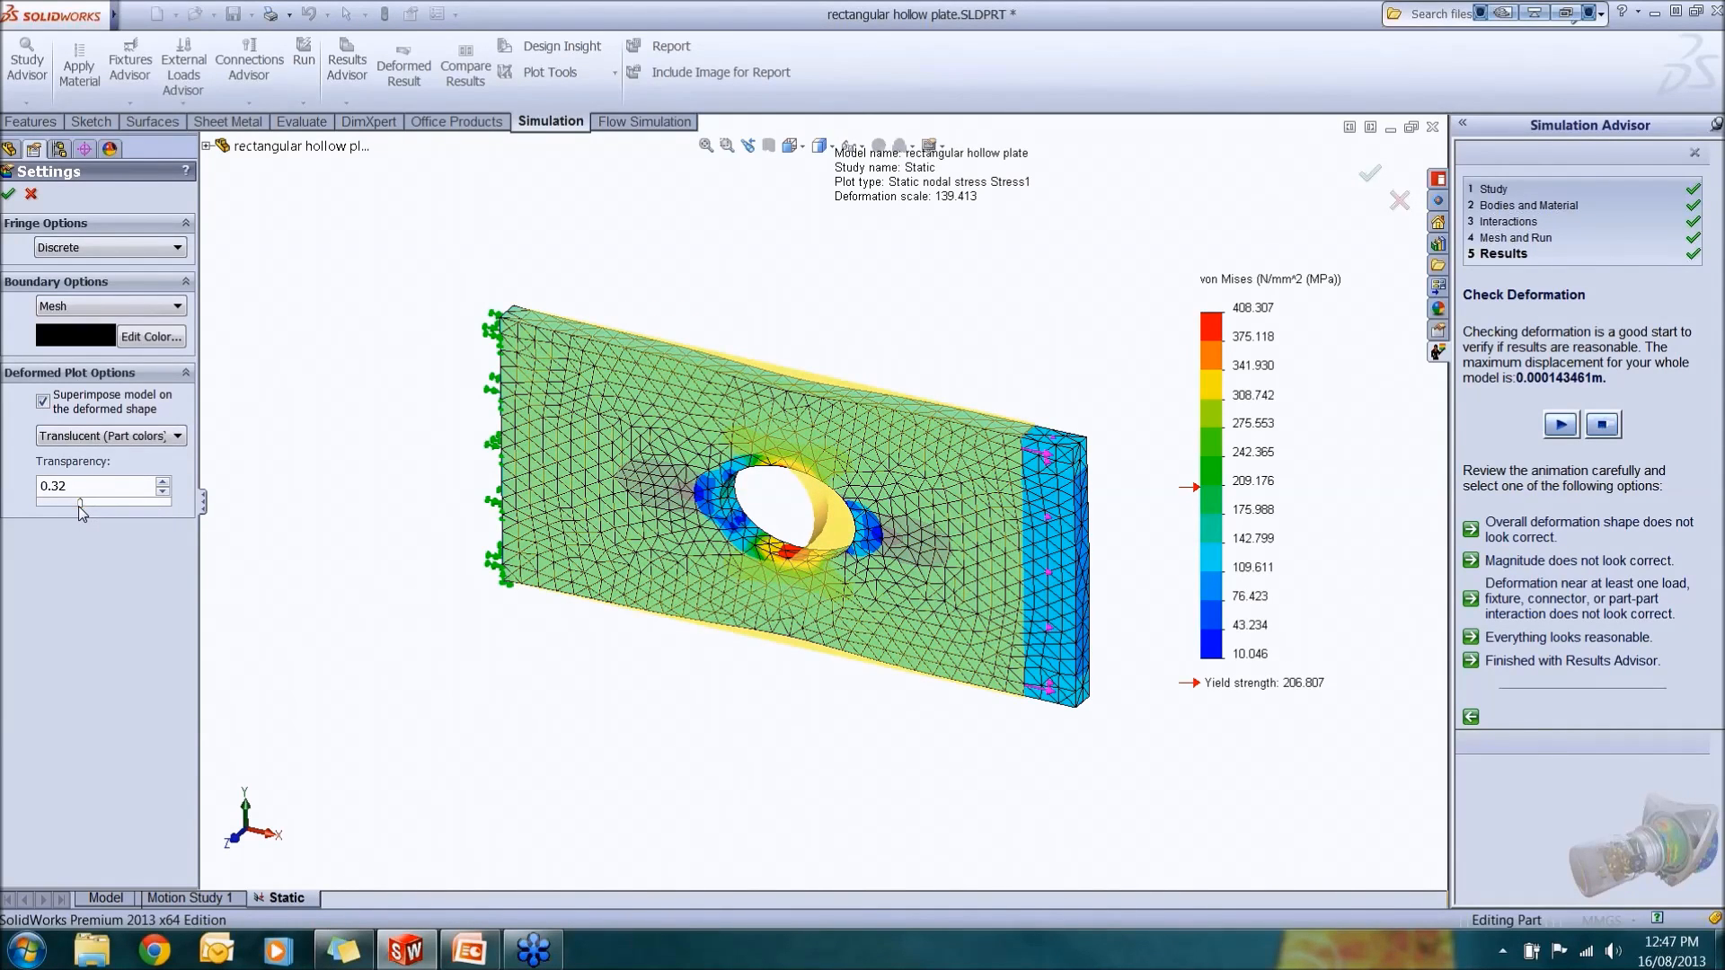
pyautogui.scroll(-5, 946, 641)
pyautogui.scroll(4, 946, 642)
pyautogui.moveTo(946, 642); pyautogui.dragTo(958, 613, button='middle')
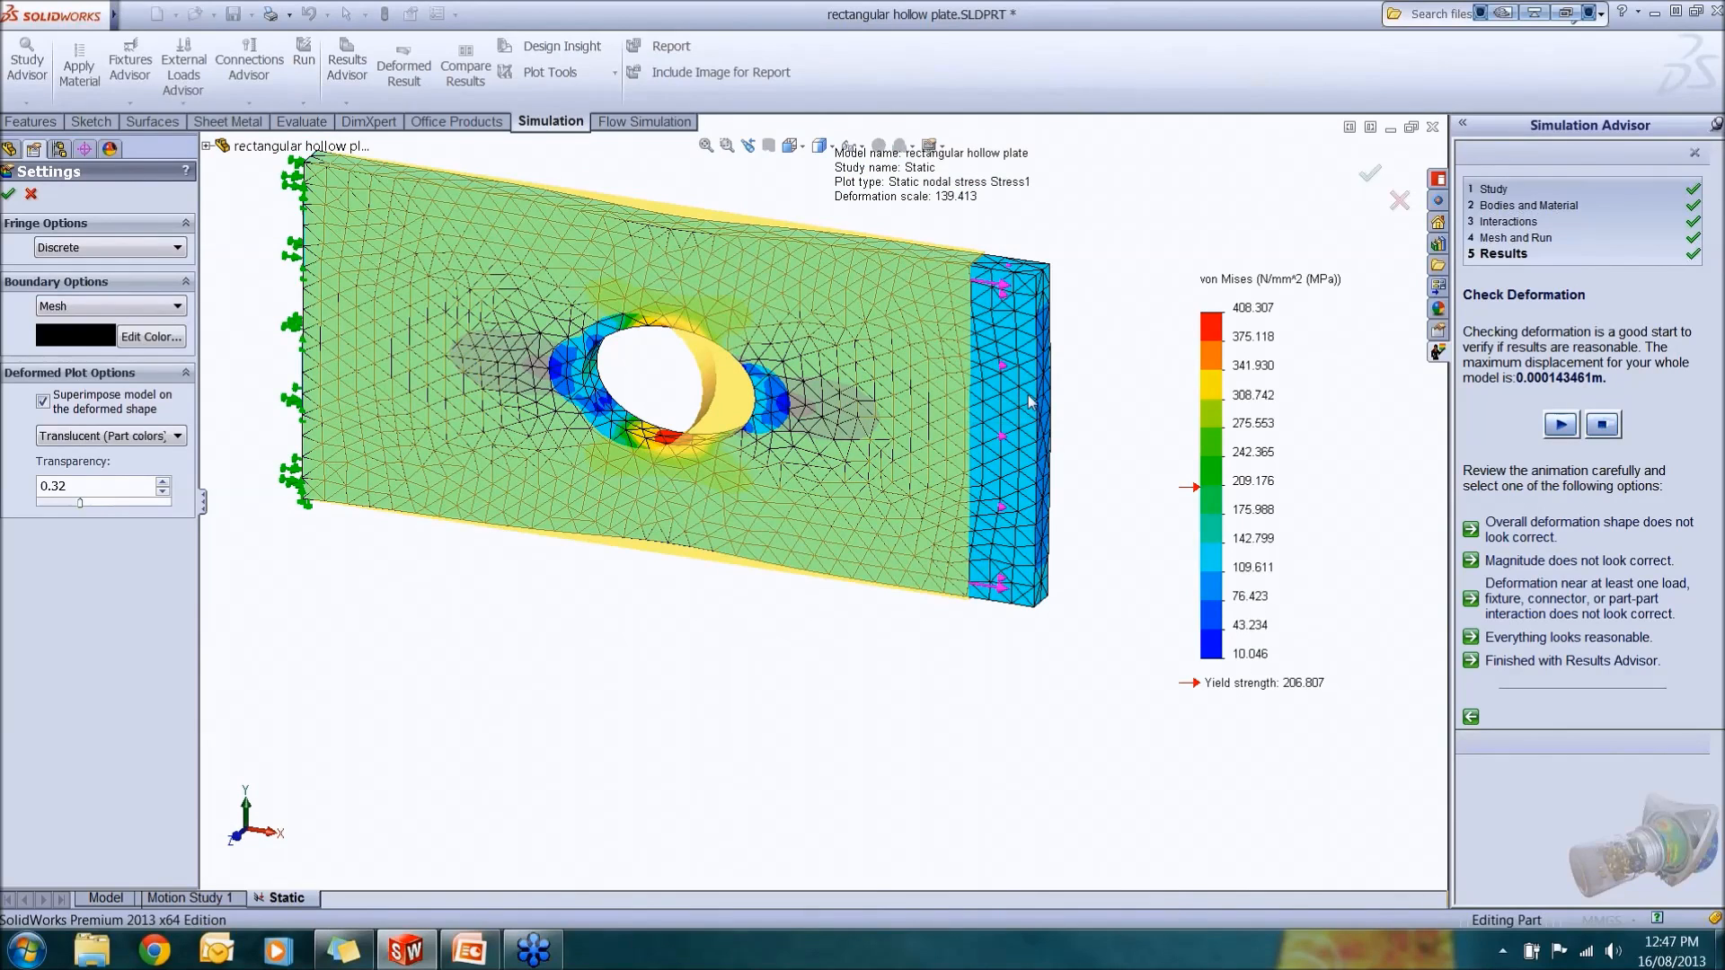
pyautogui.click(31, 194)
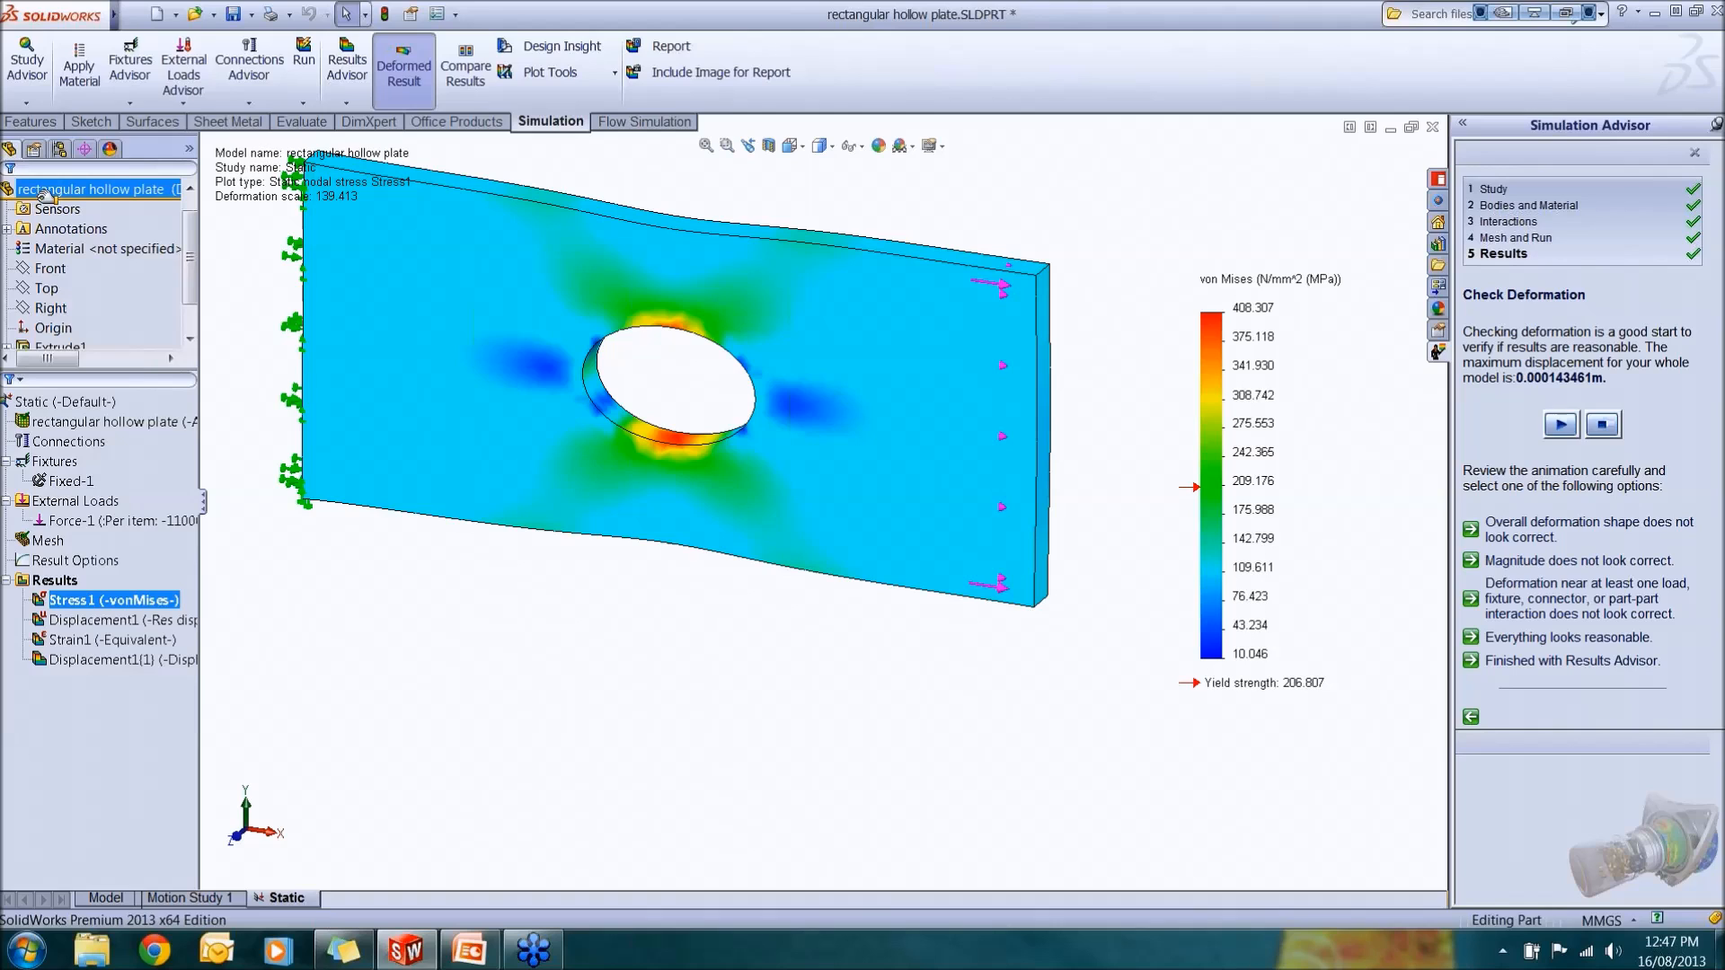
# Try section clipping on the von Mises stress plot, cutting the plate with the Top plane and with the Right plane.
pyautogui.rightClick(52, 584)
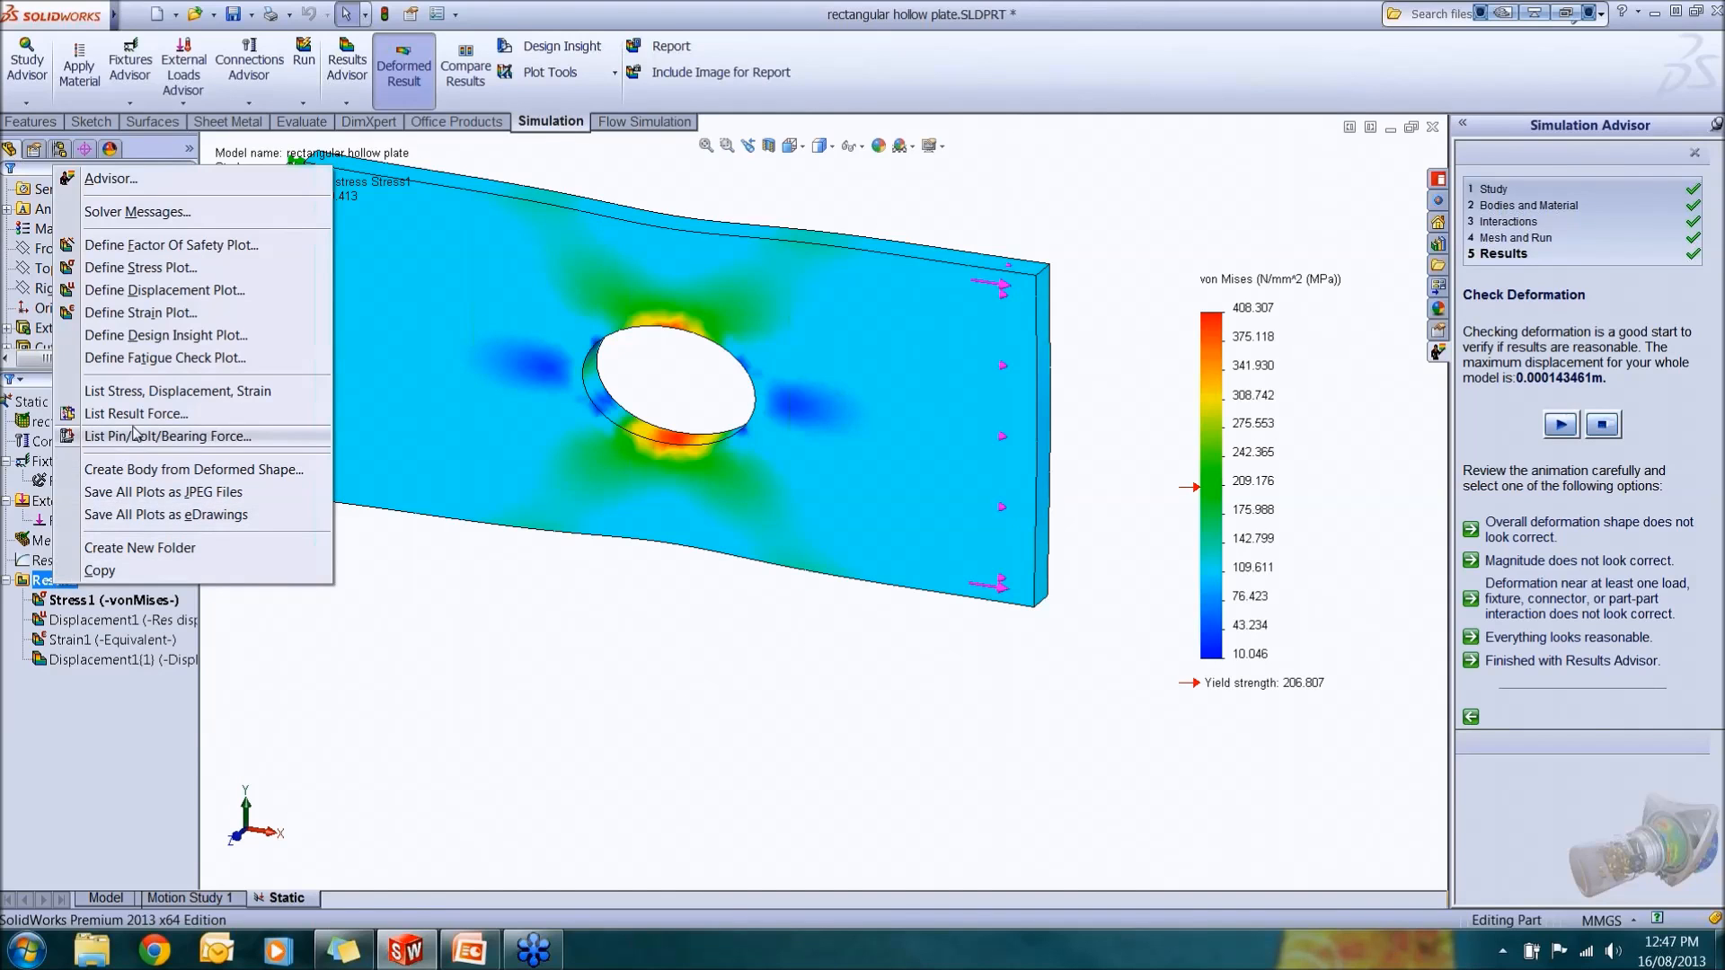
pyautogui.click(109, 638)
pyautogui.rightClick(112, 600)
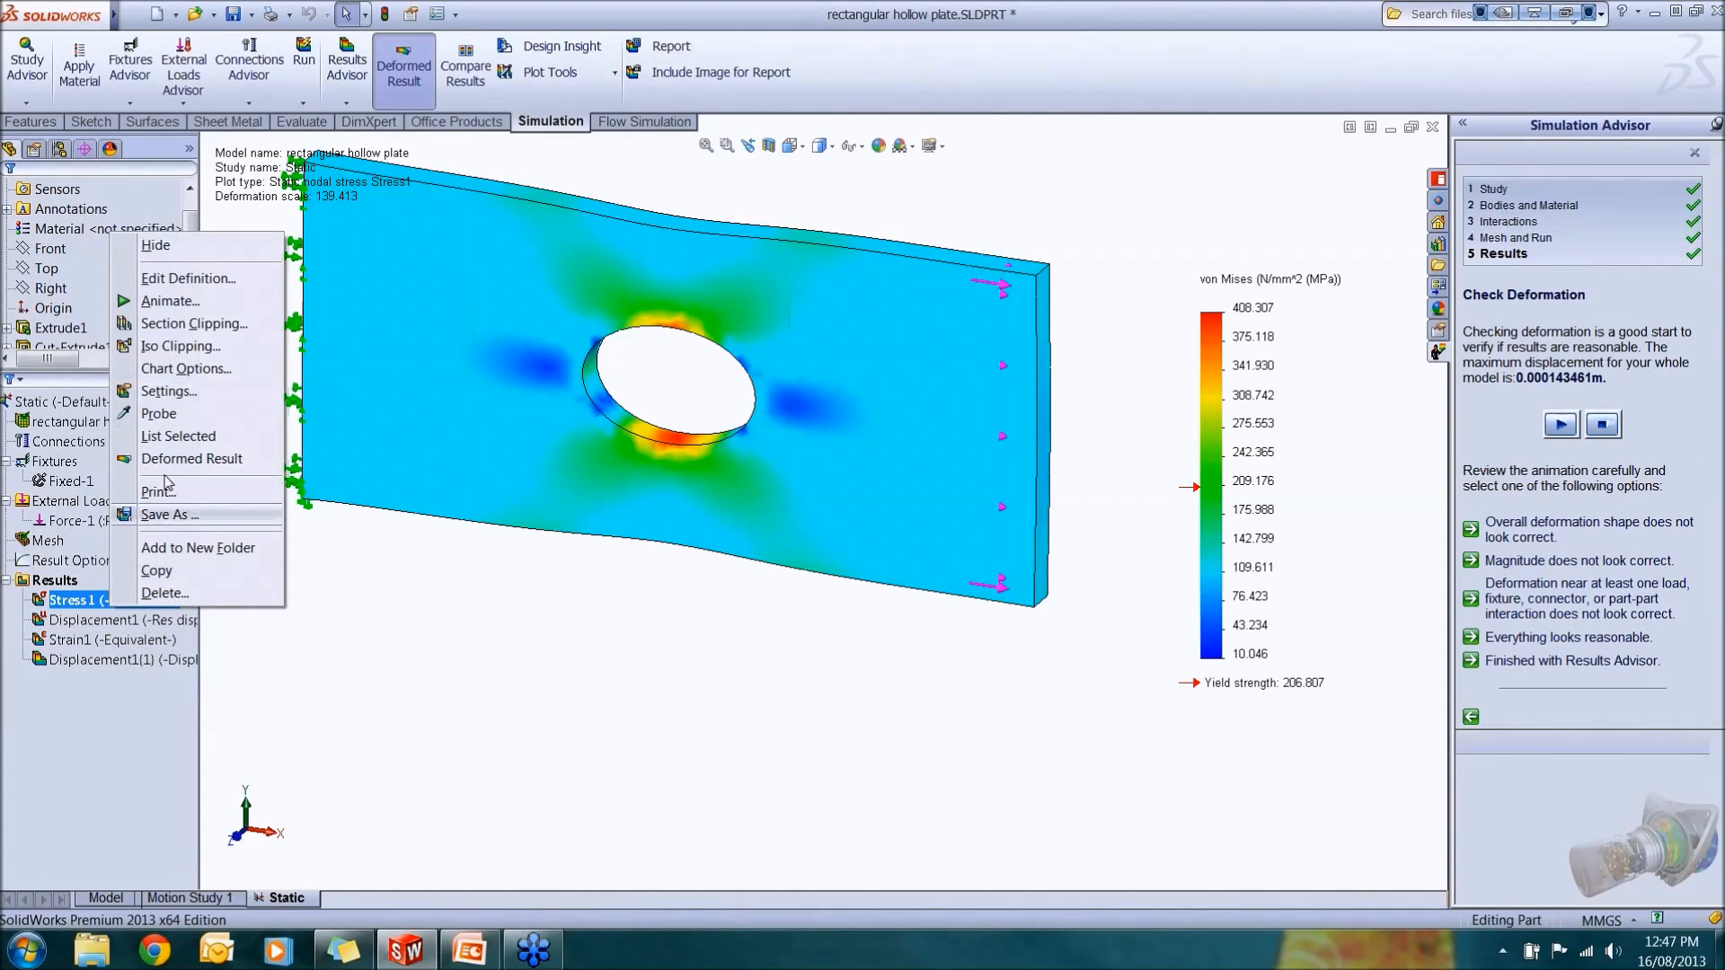
pyautogui.click(194, 326)
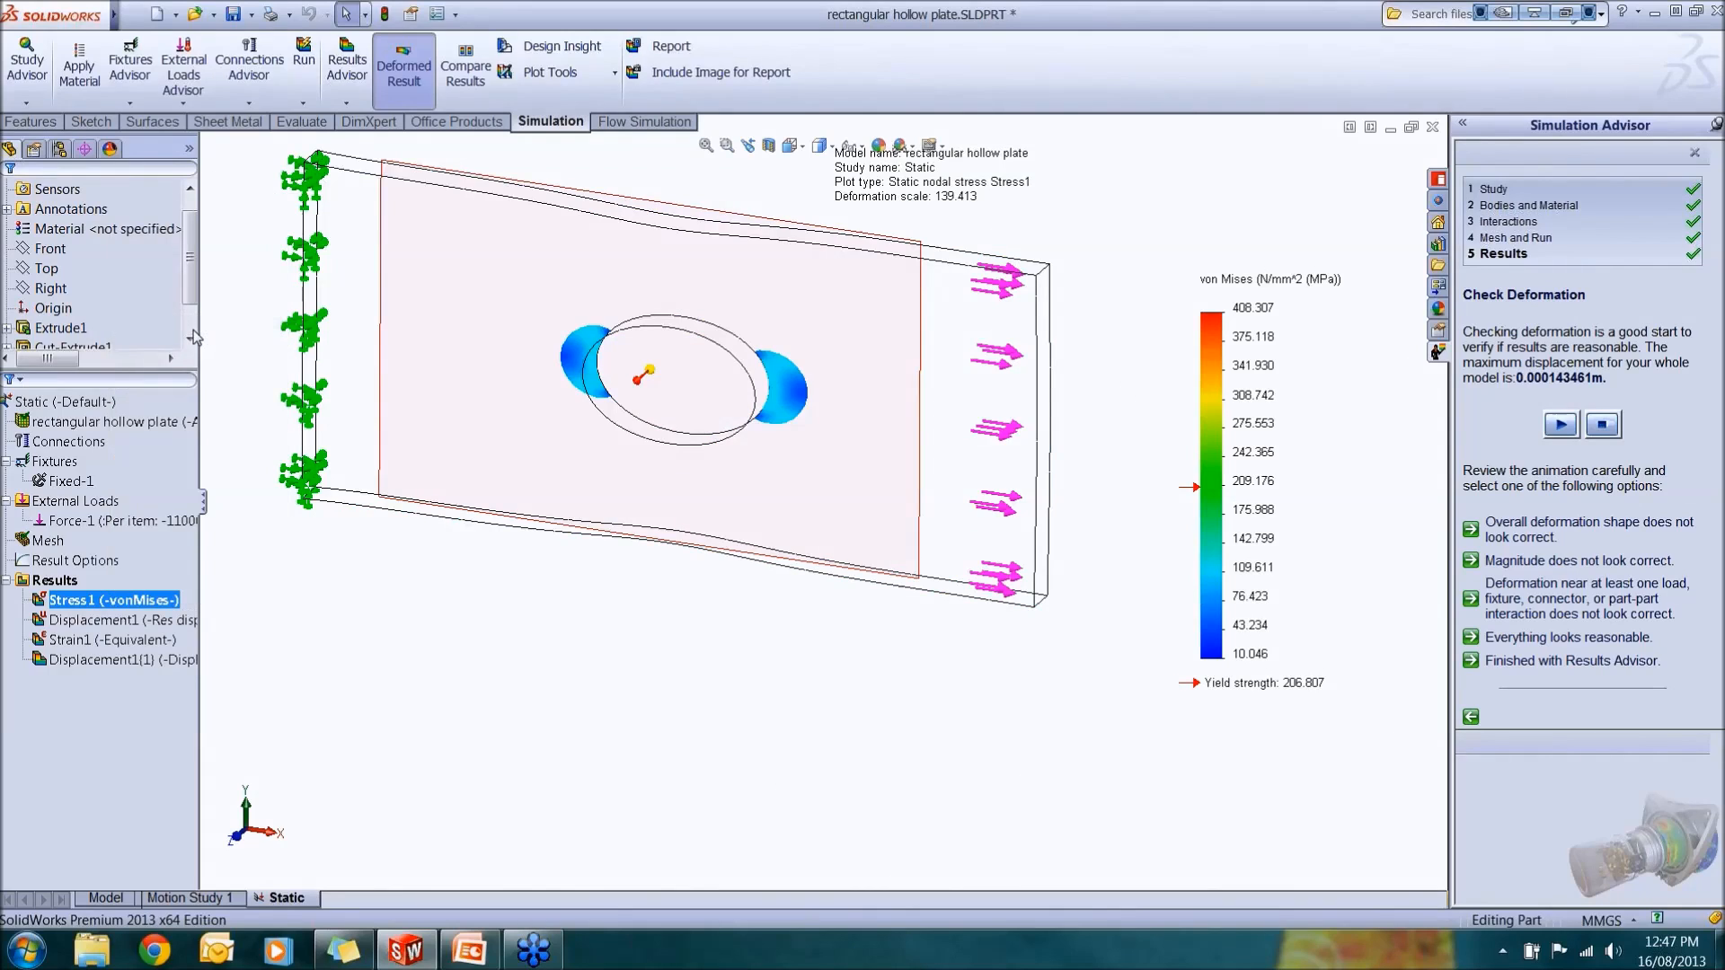
pyautogui.scroll(3, 724, 643)
pyautogui.moveTo(724, 643); pyautogui.dragTo(697, 712, button='middle')
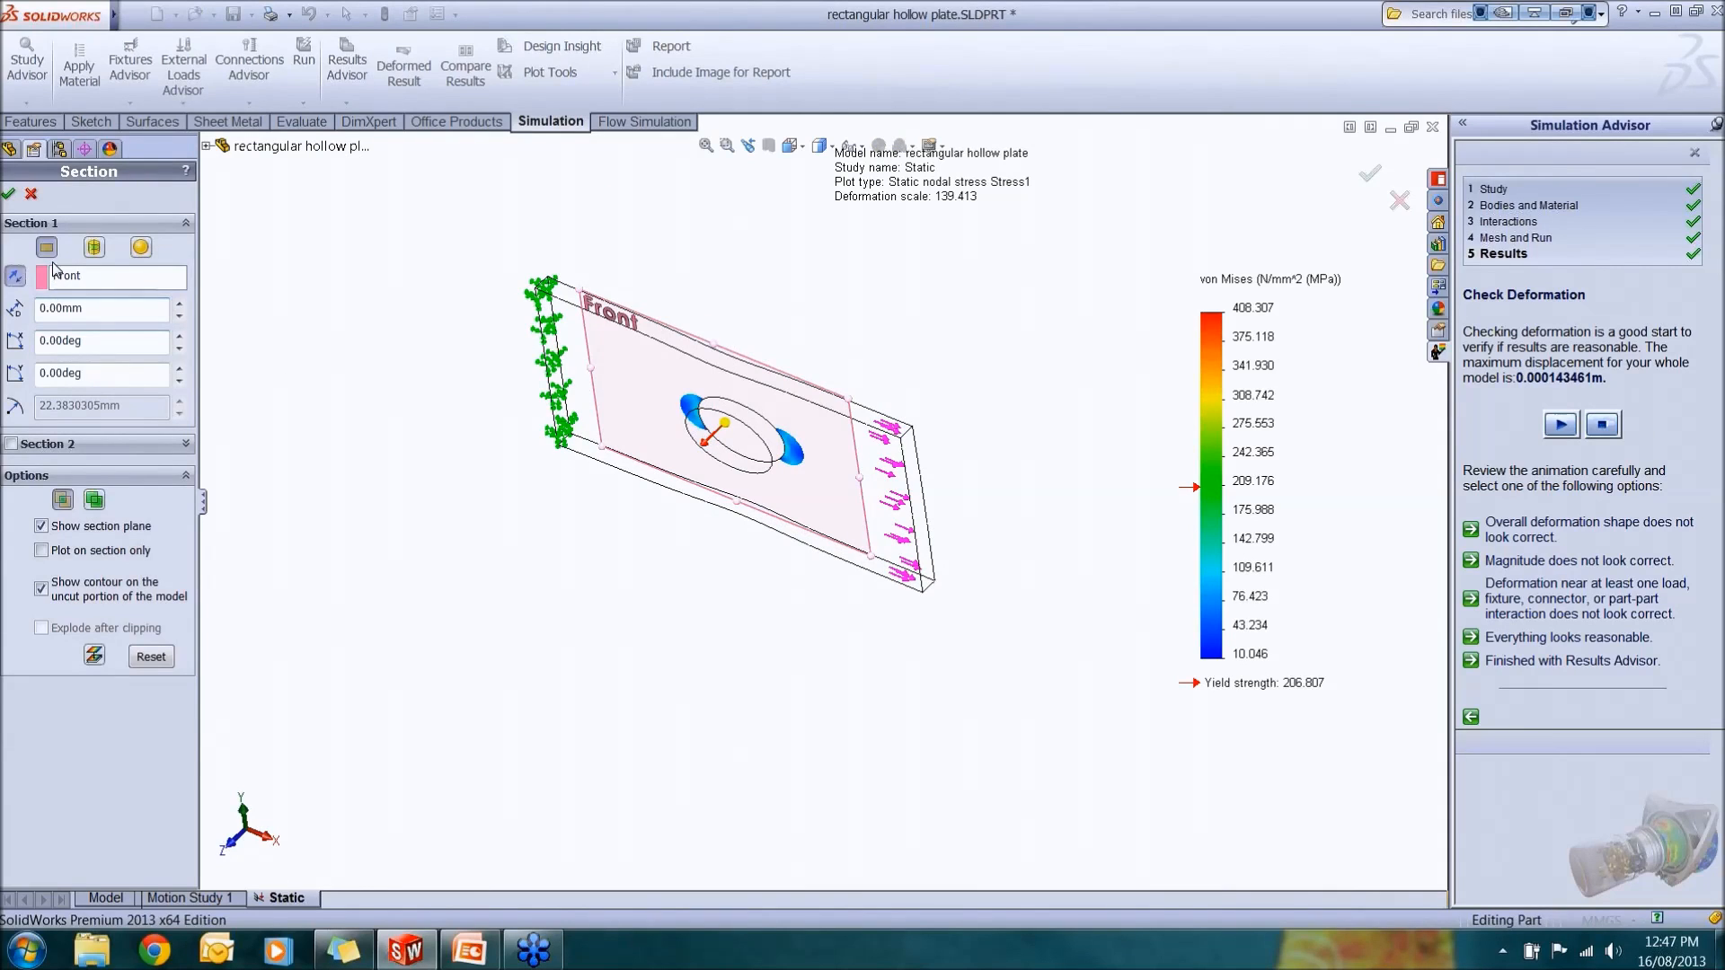
pyautogui.click(85, 278)
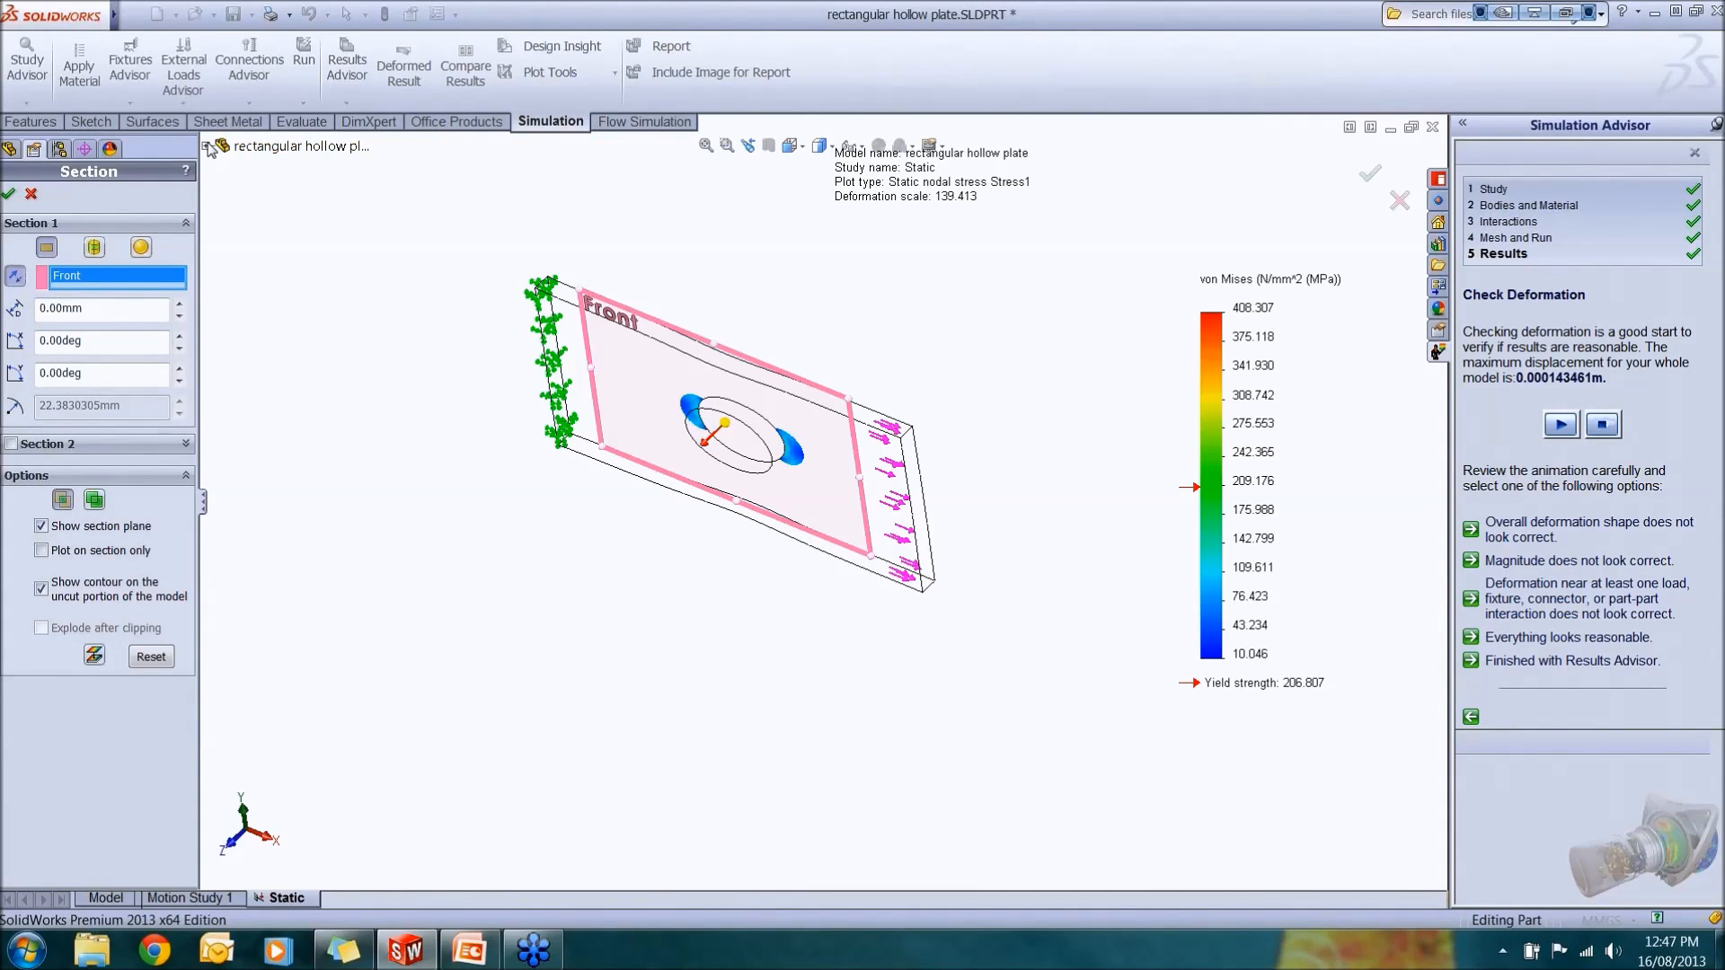
pyautogui.click(206, 146)
pyautogui.click(262, 247)
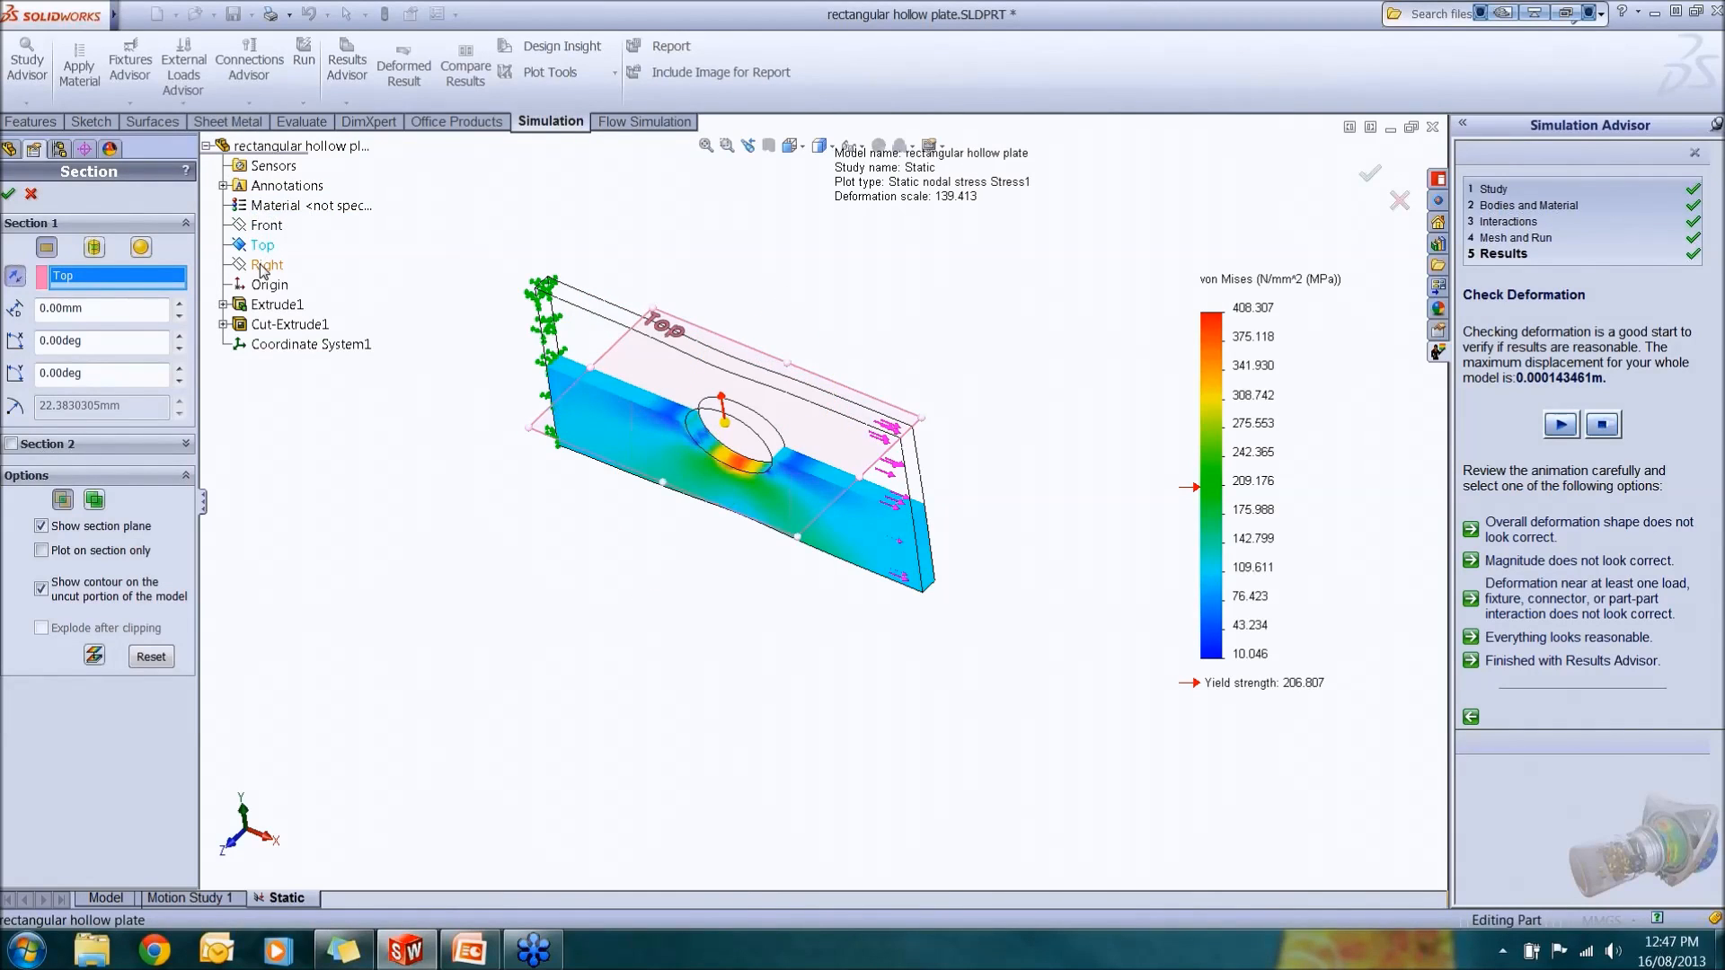
pyautogui.click(263, 266)
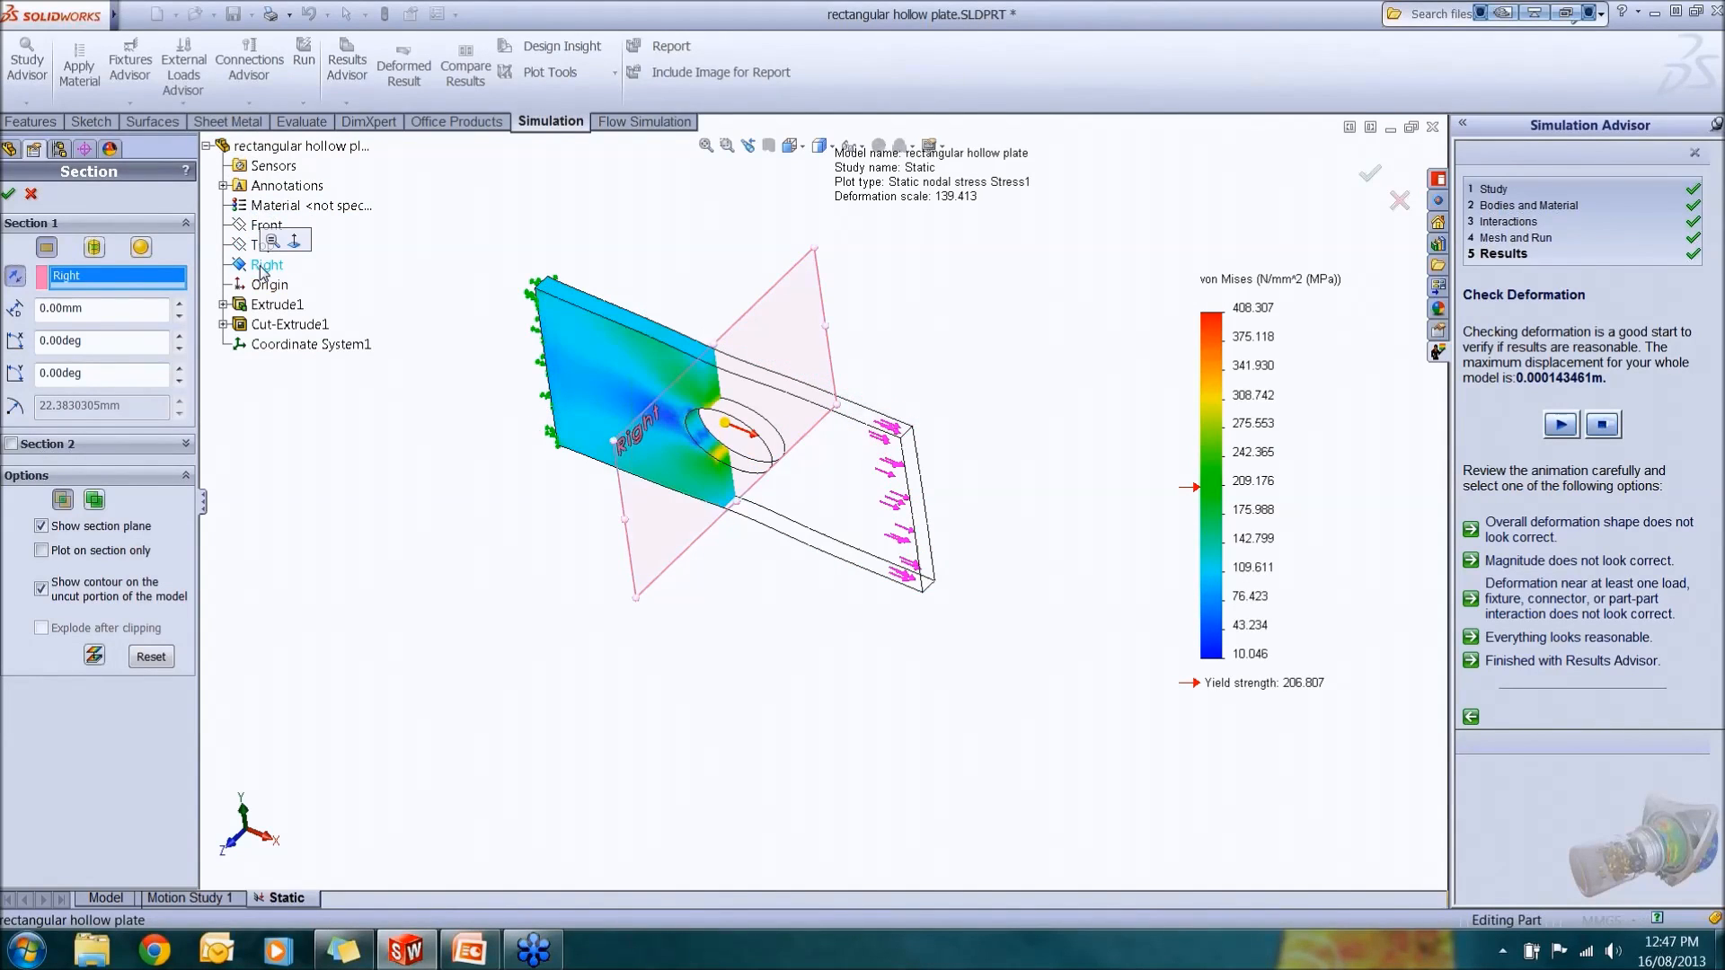
# Offset the section plane by 10 mm from the Right plane.
pyautogui.click(182, 305)
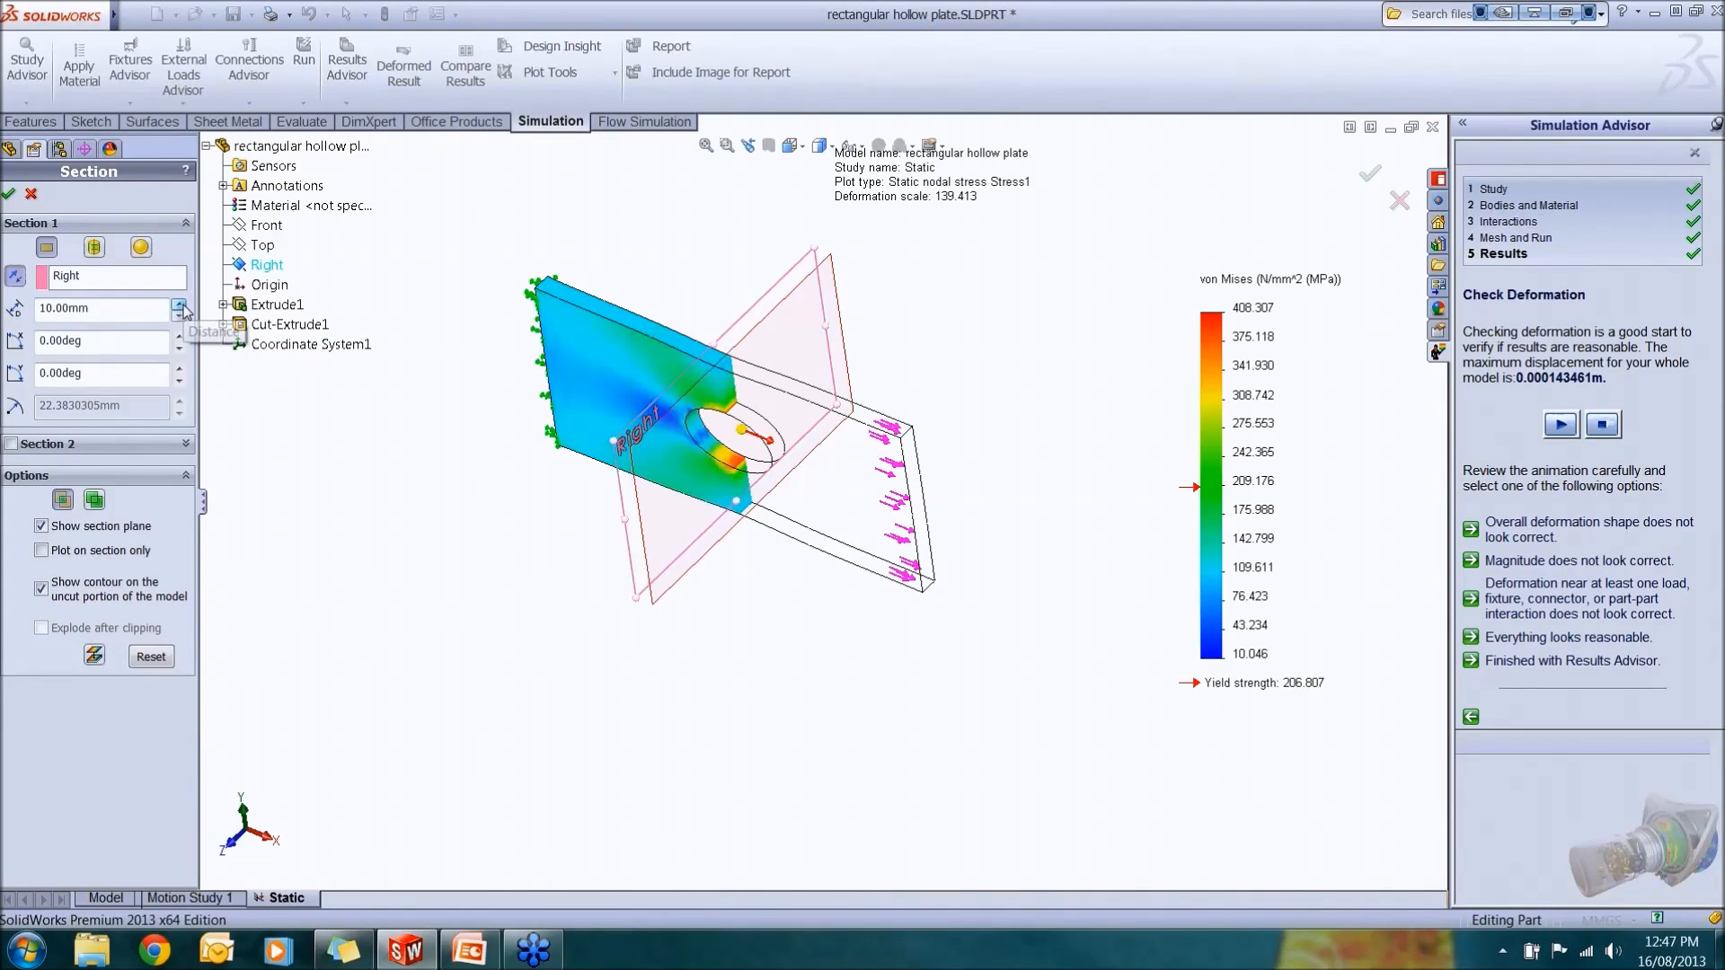
pyautogui.click(182, 304)
pyautogui.click(183, 304)
pyautogui.click(180, 316)
pyautogui.click(180, 317)
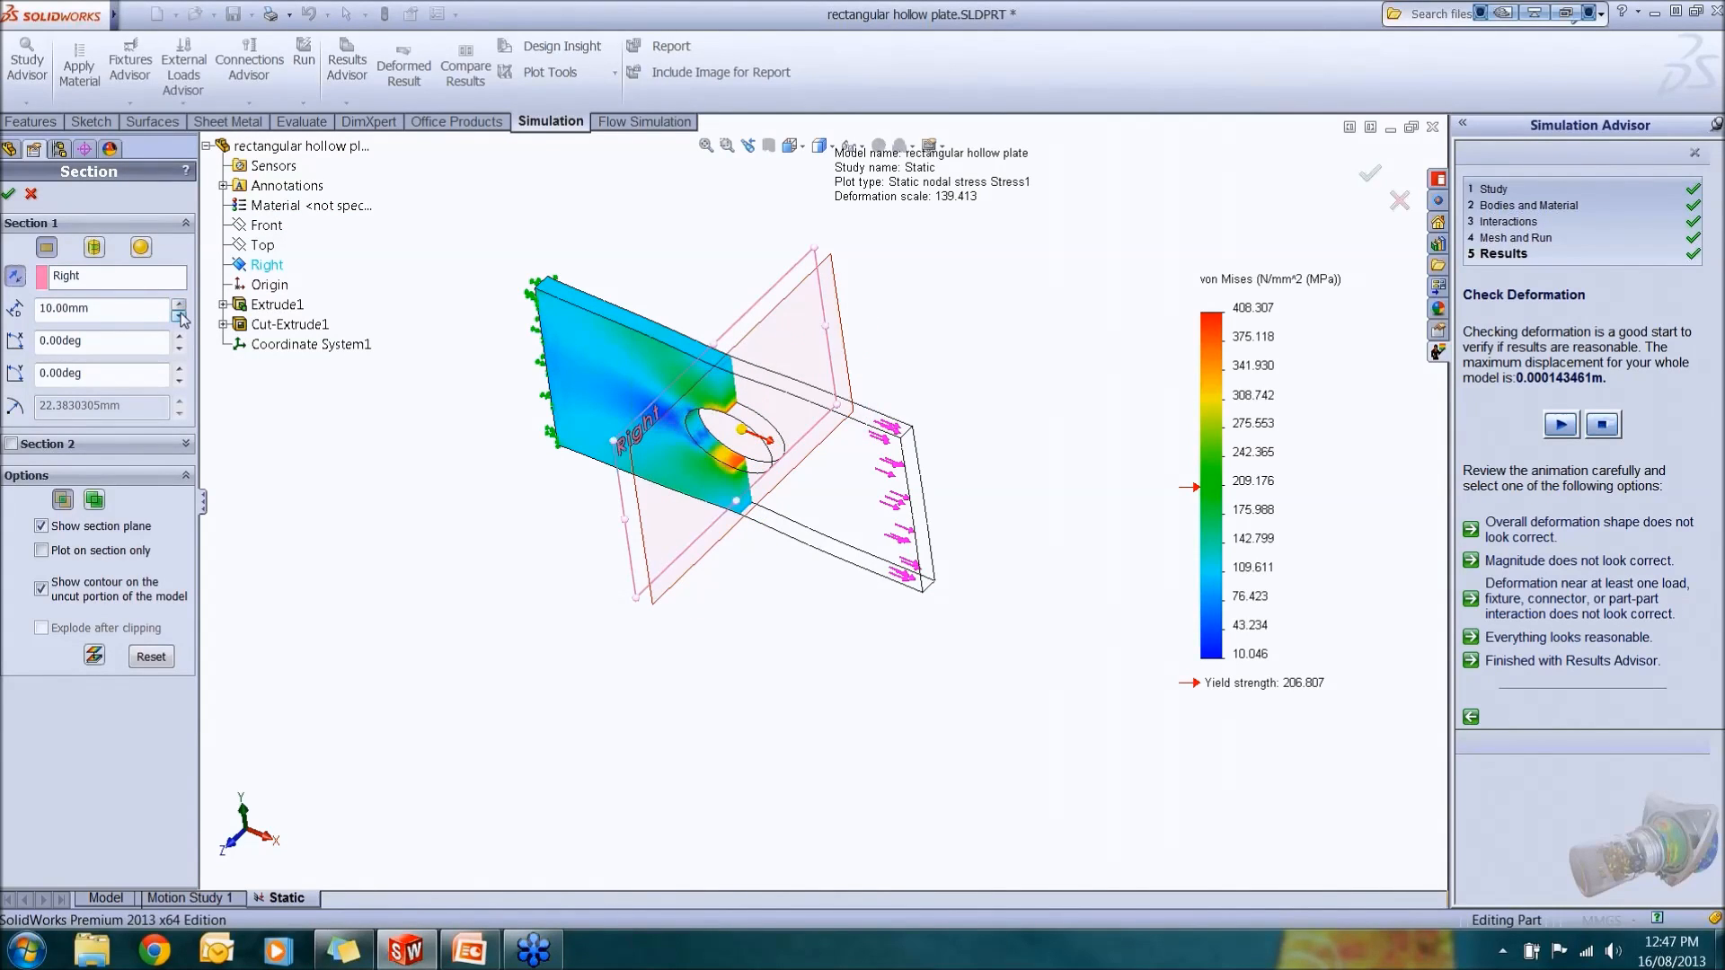
# Try rotating the section plane by 12 degrees about X and -19 degrees about Y, inspect the cut near the hole, and discard the section.
pyautogui.click(179, 337)
pyautogui.click(178, 337)
pyautogui.click(178, 338)
pyautogui.click(178, 338)
pyautogui.click(178, 338)
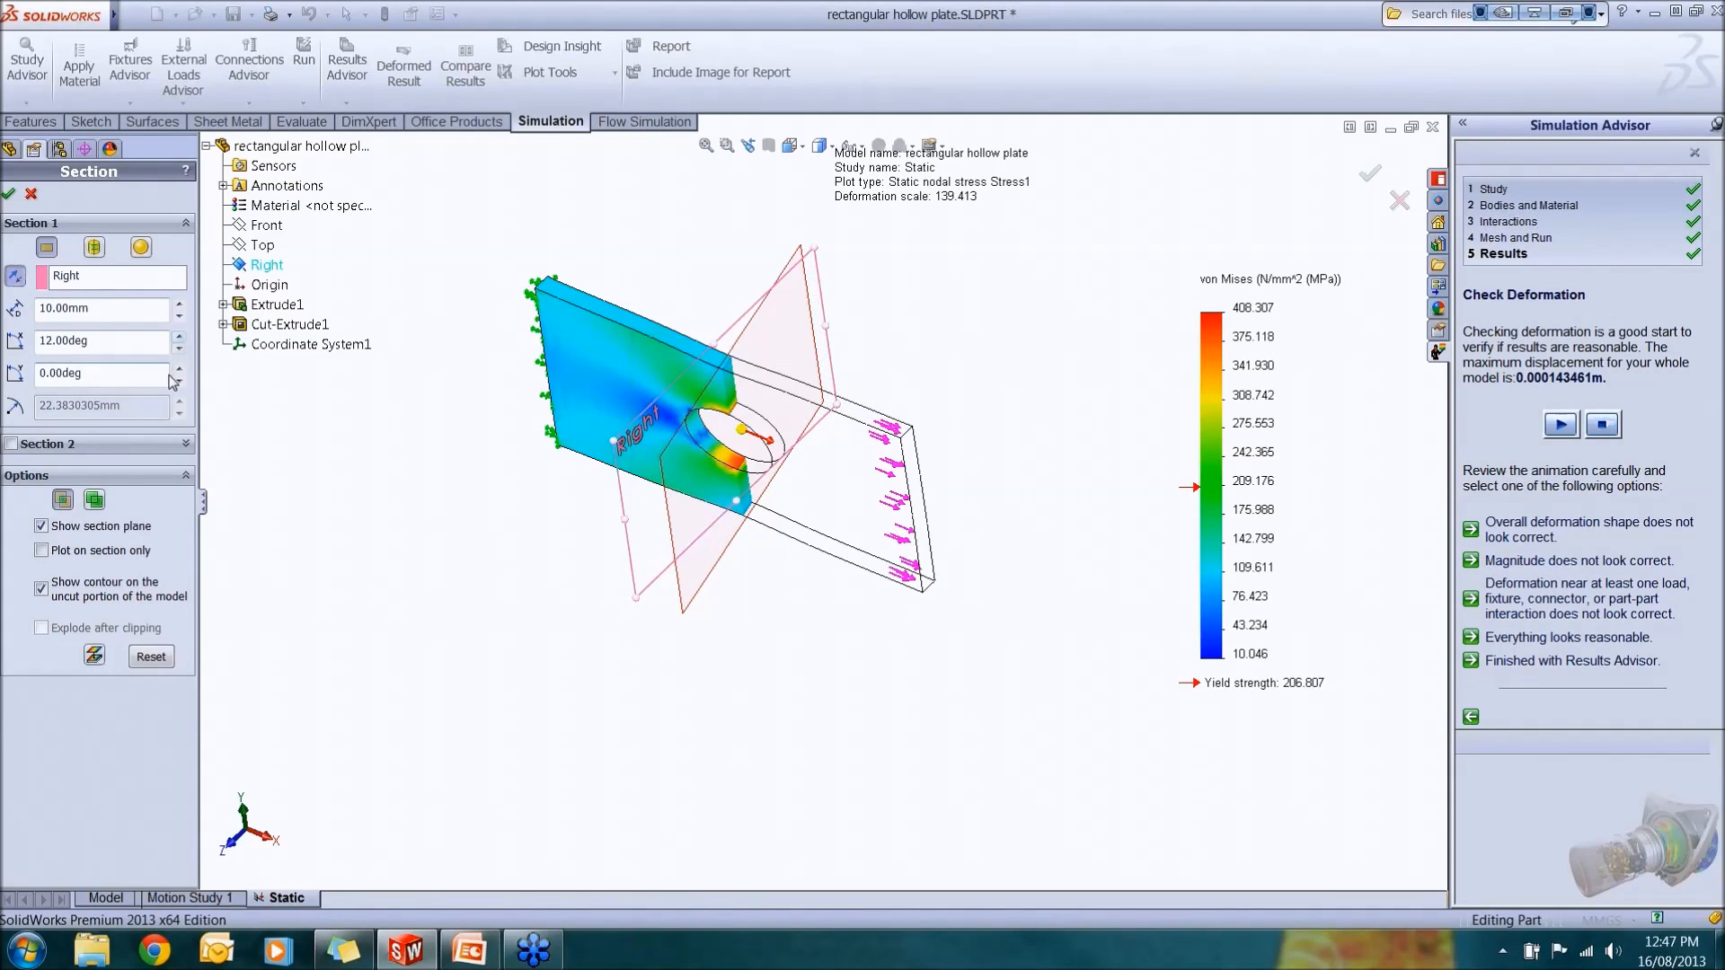
pyautogui.click(177, 381)
pyautogui.click(177, 381)
pyautogui.click(178, 381)
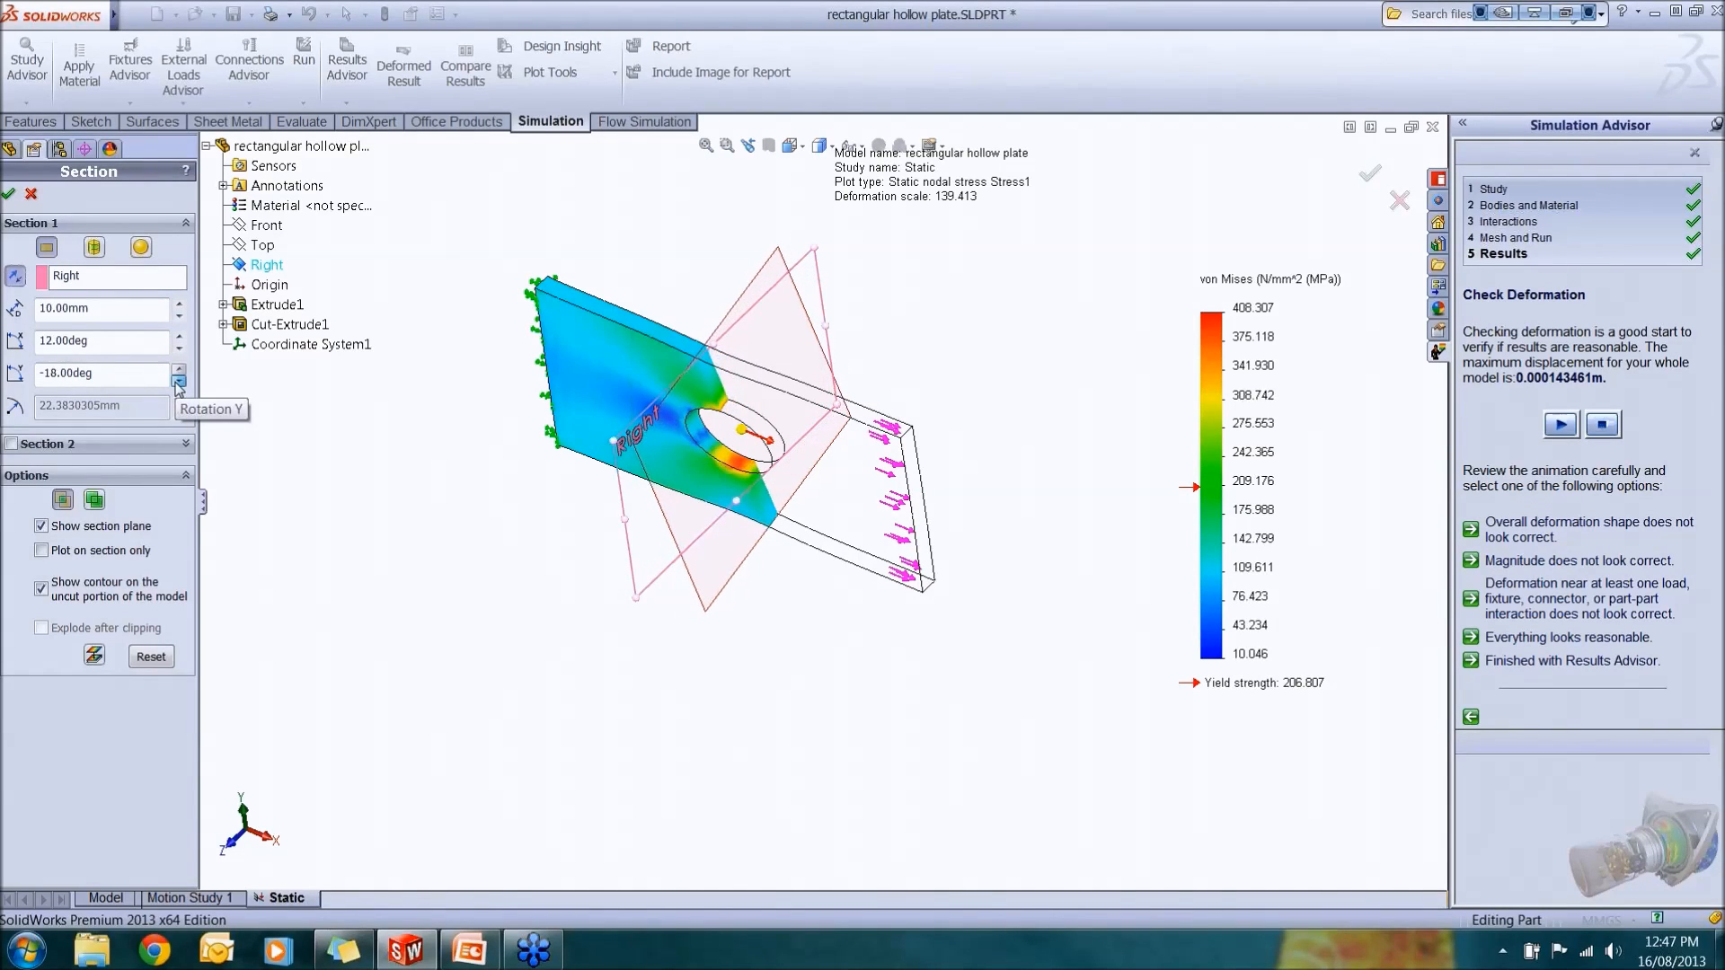
pyautogui.click(178, 381)
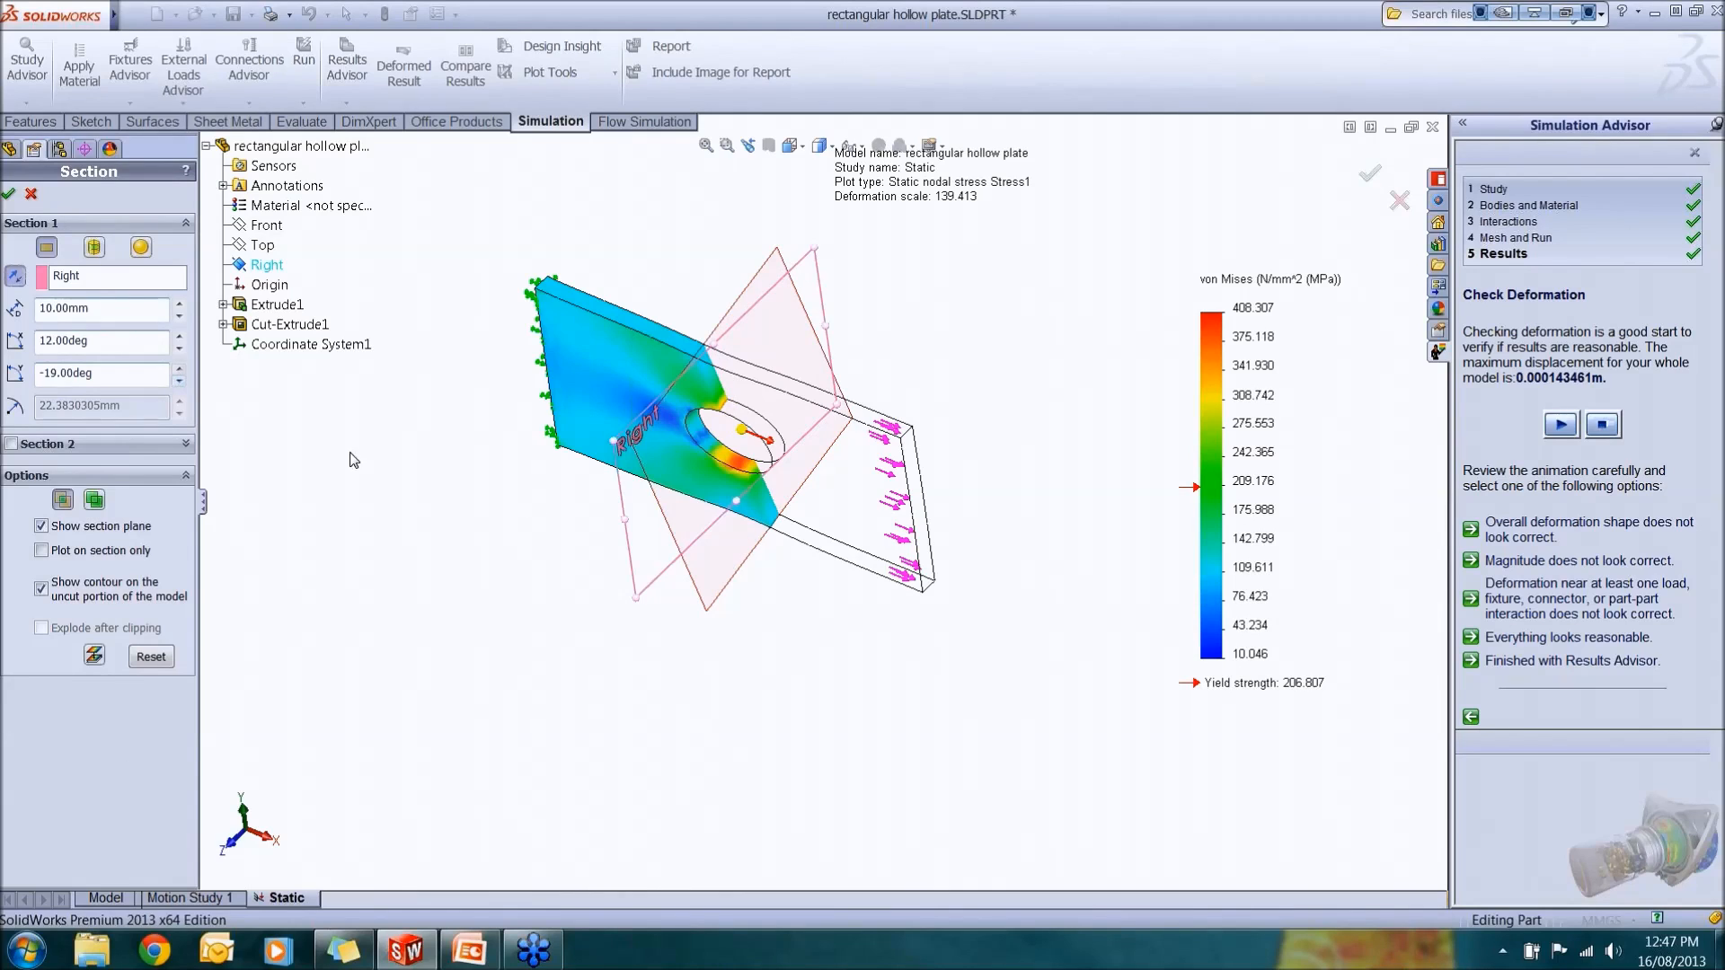
pyautogui.scroll(-5, 760, 475)
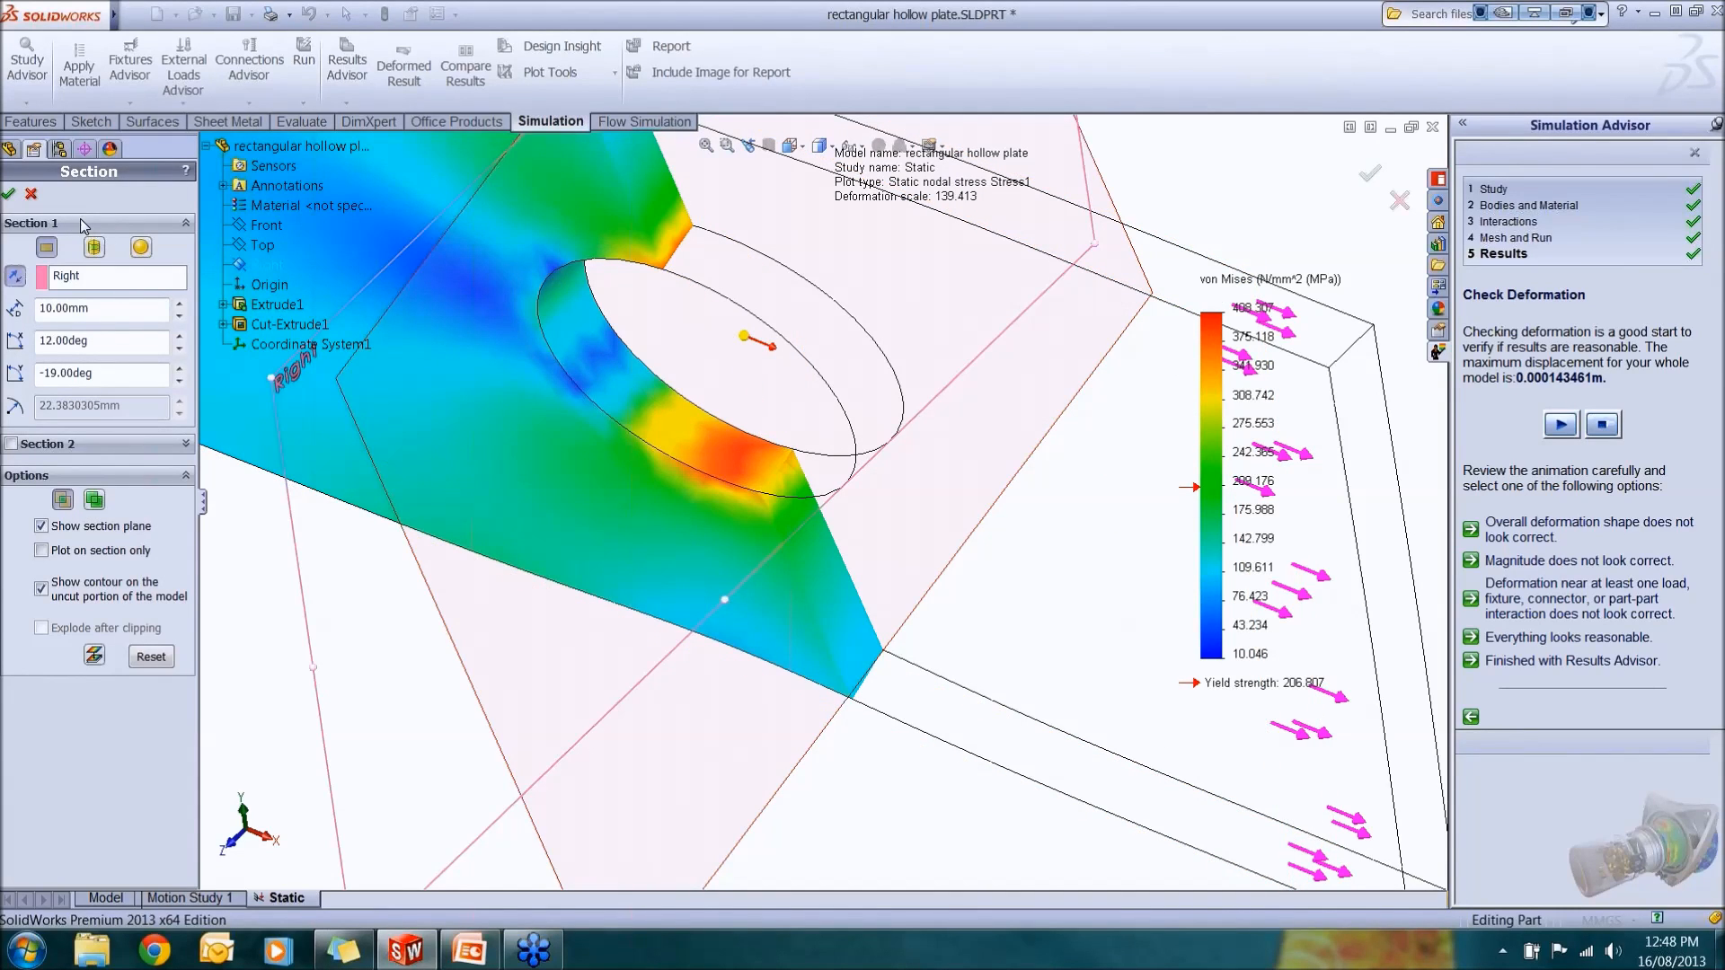
pyautogui.click(30, 193)
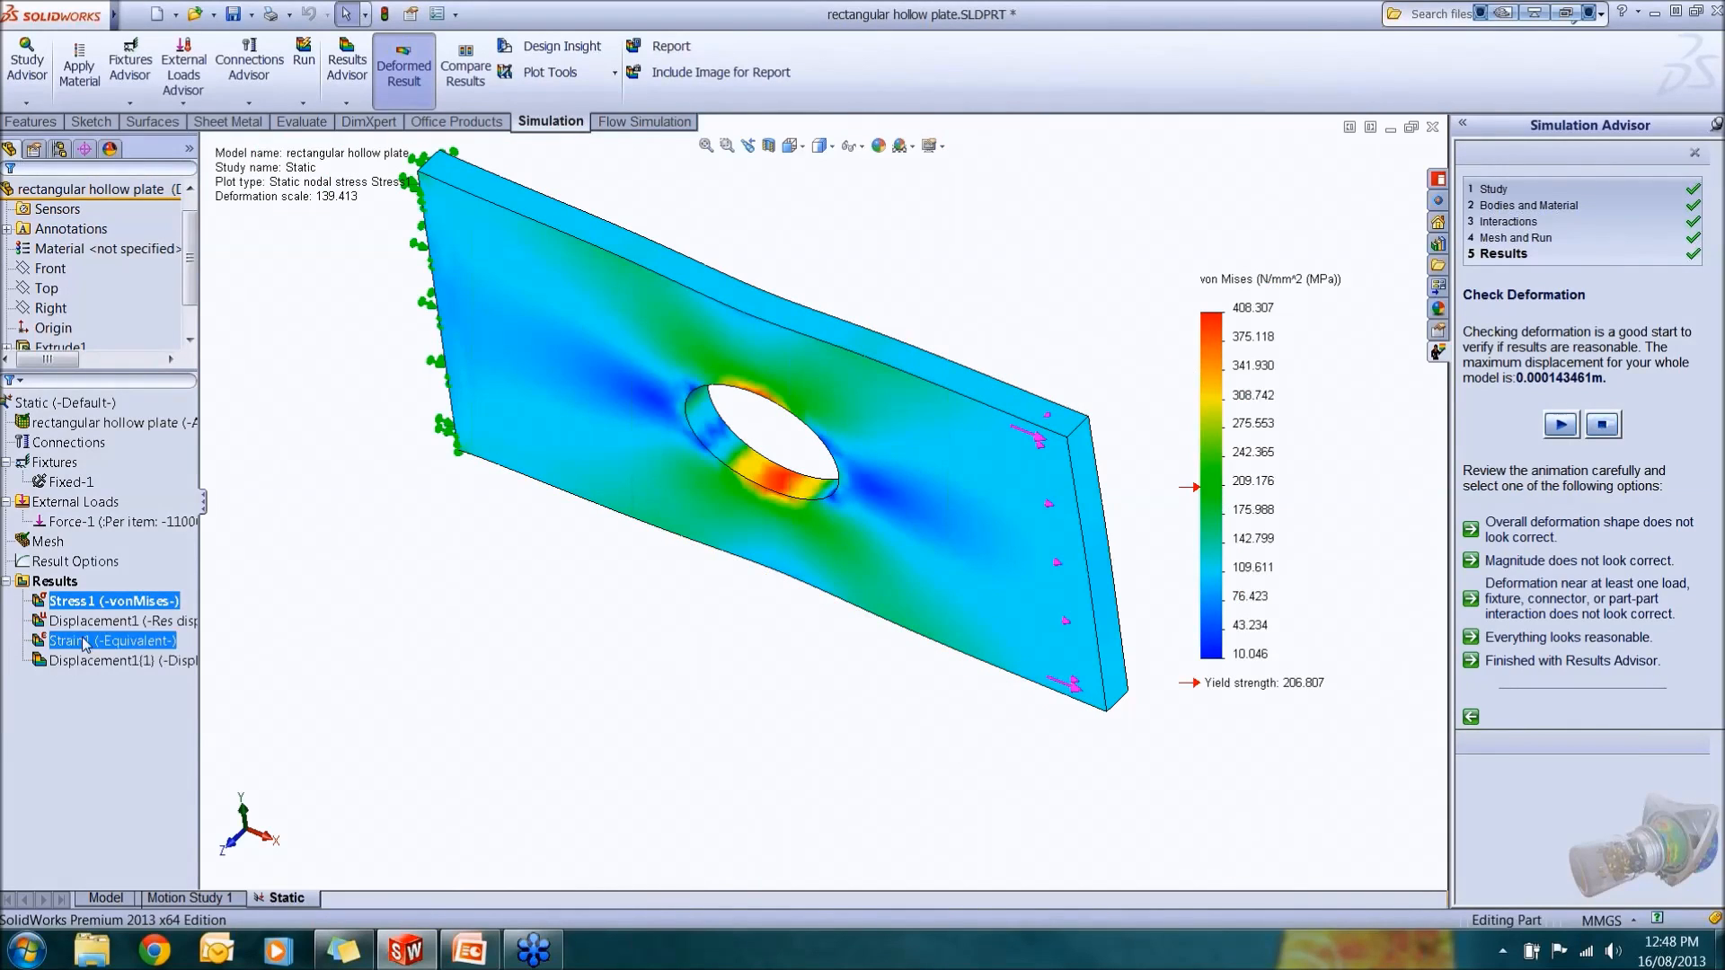
pyautogui.rightClick(53, 581)
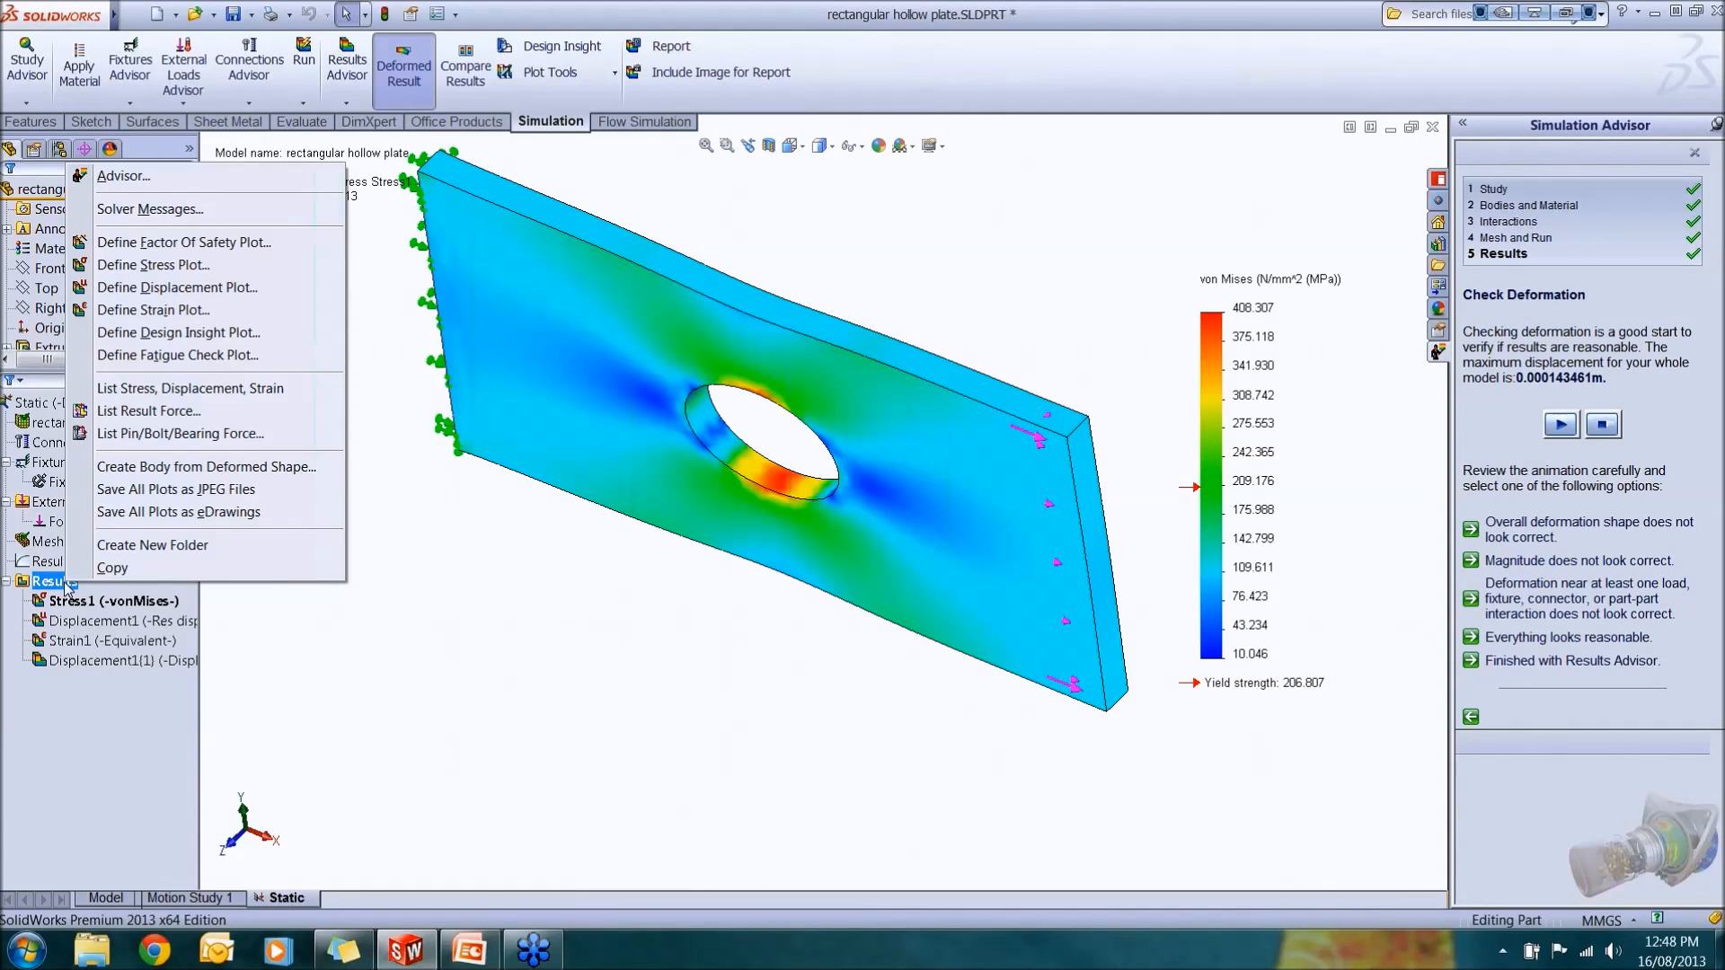
pyautogui.click(186, 601)
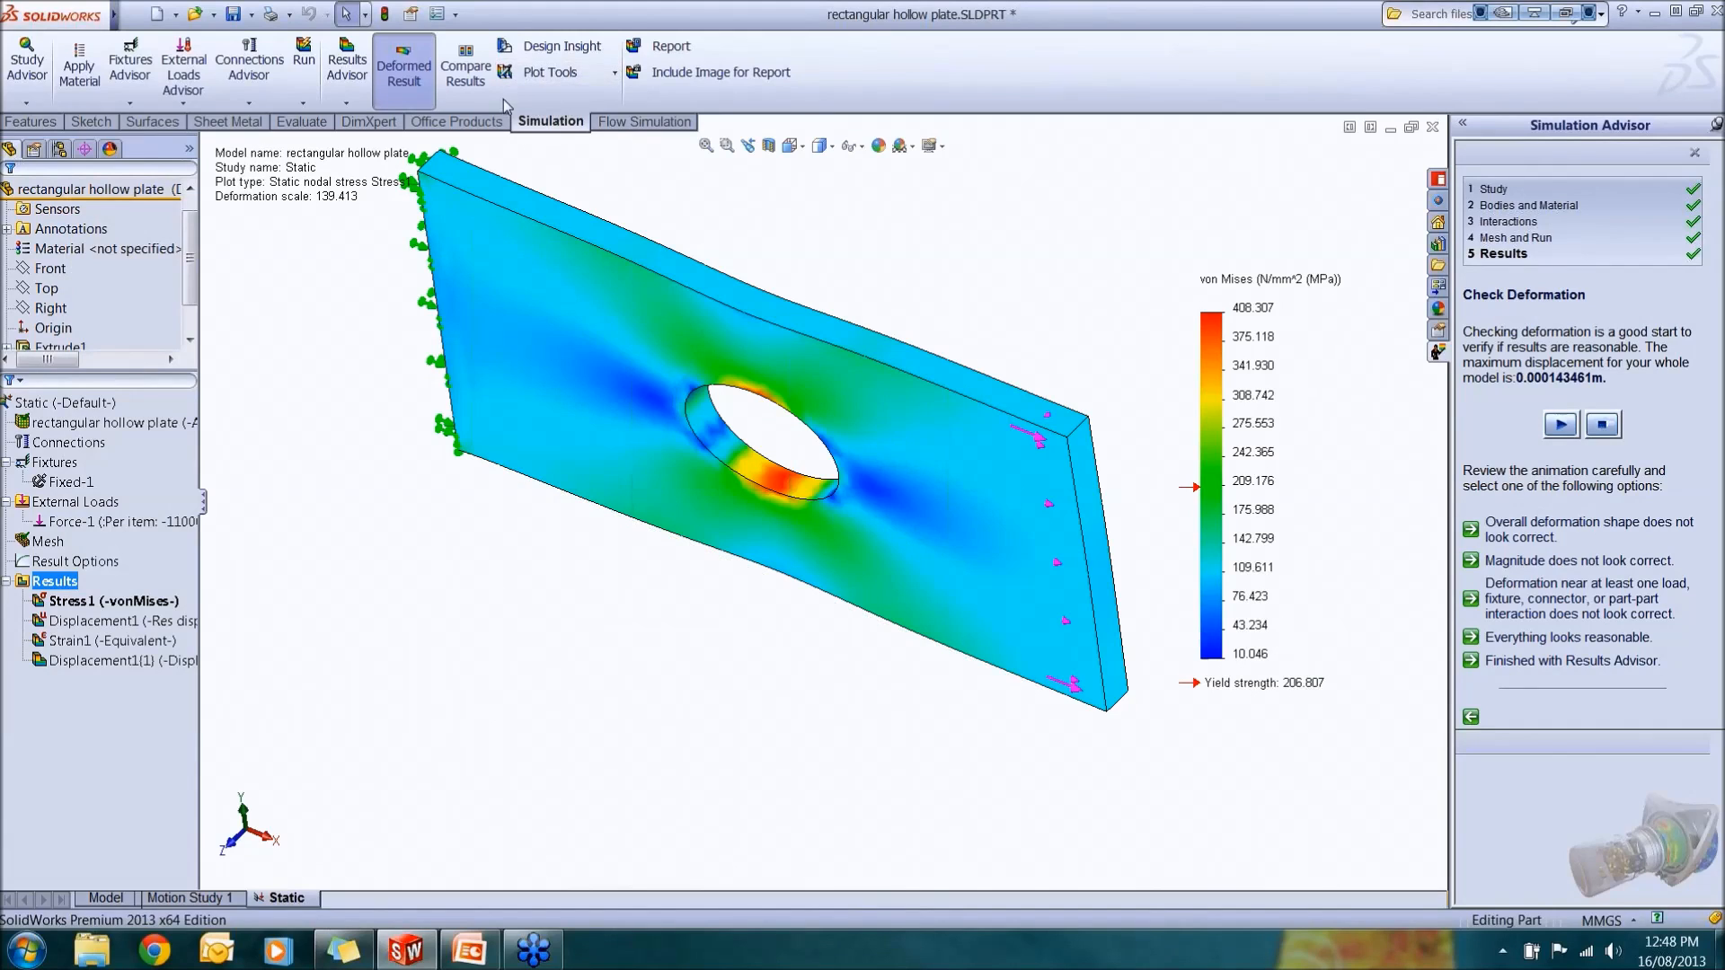
# Probe the von Mises stress just below and above the hole and at two points toward the fixed end.
pyautogui.click(615, 74)
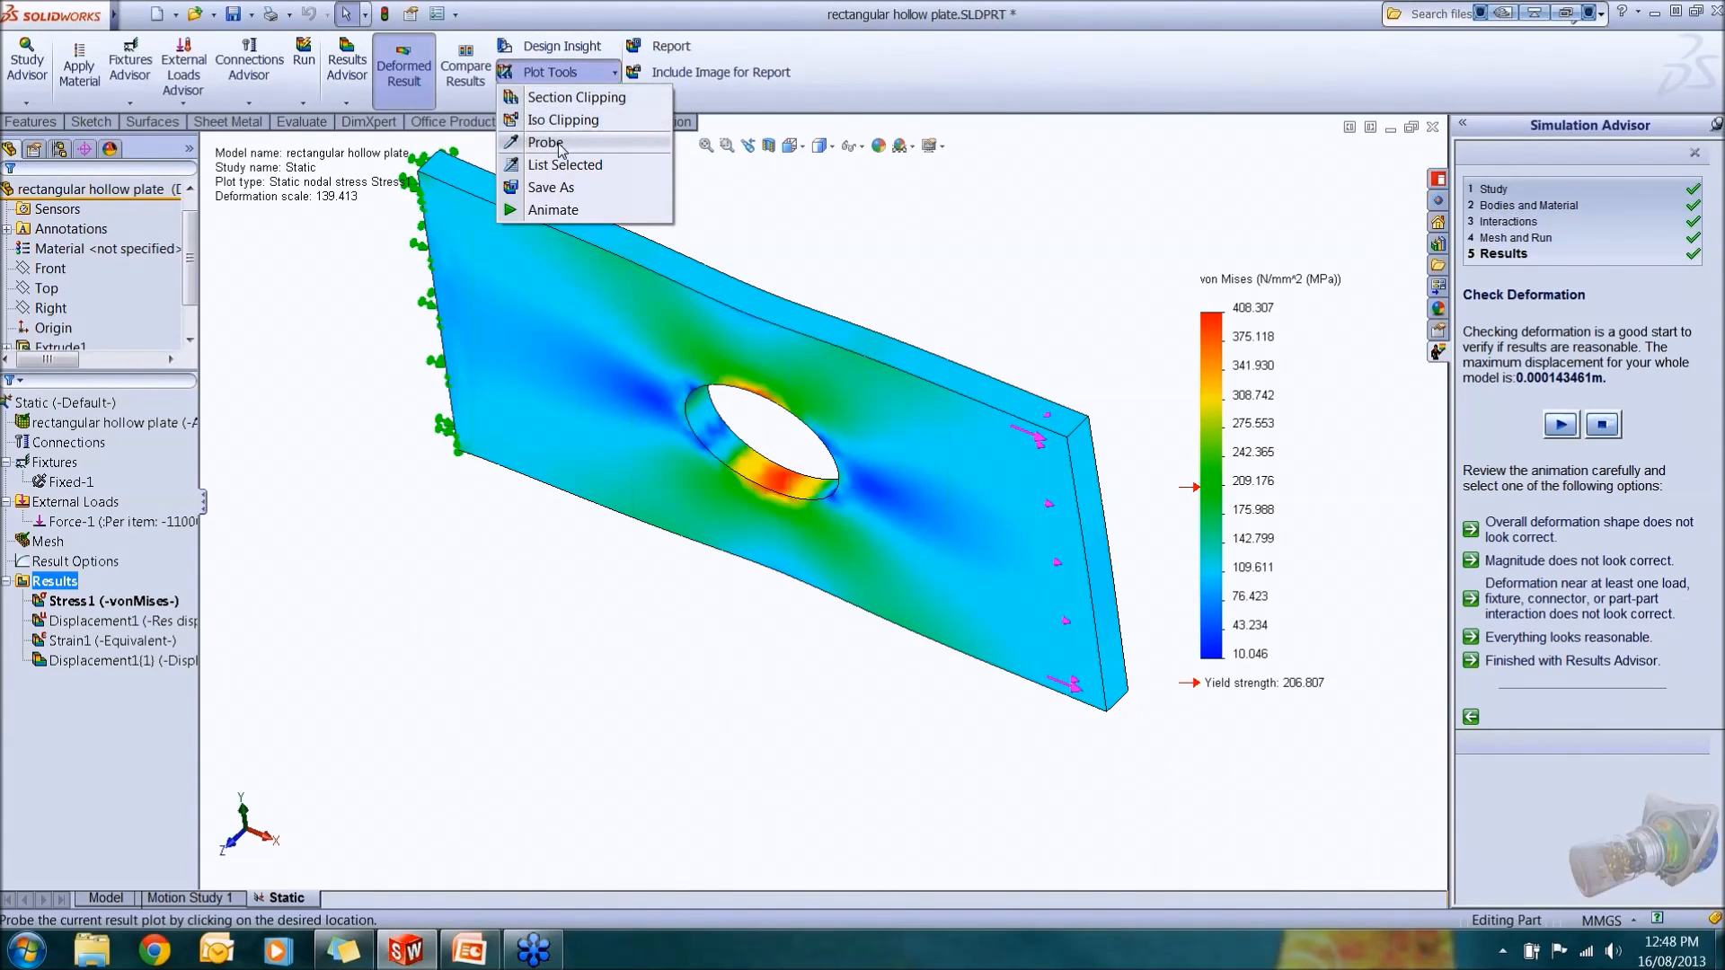
pyautogui.click(546, 143)
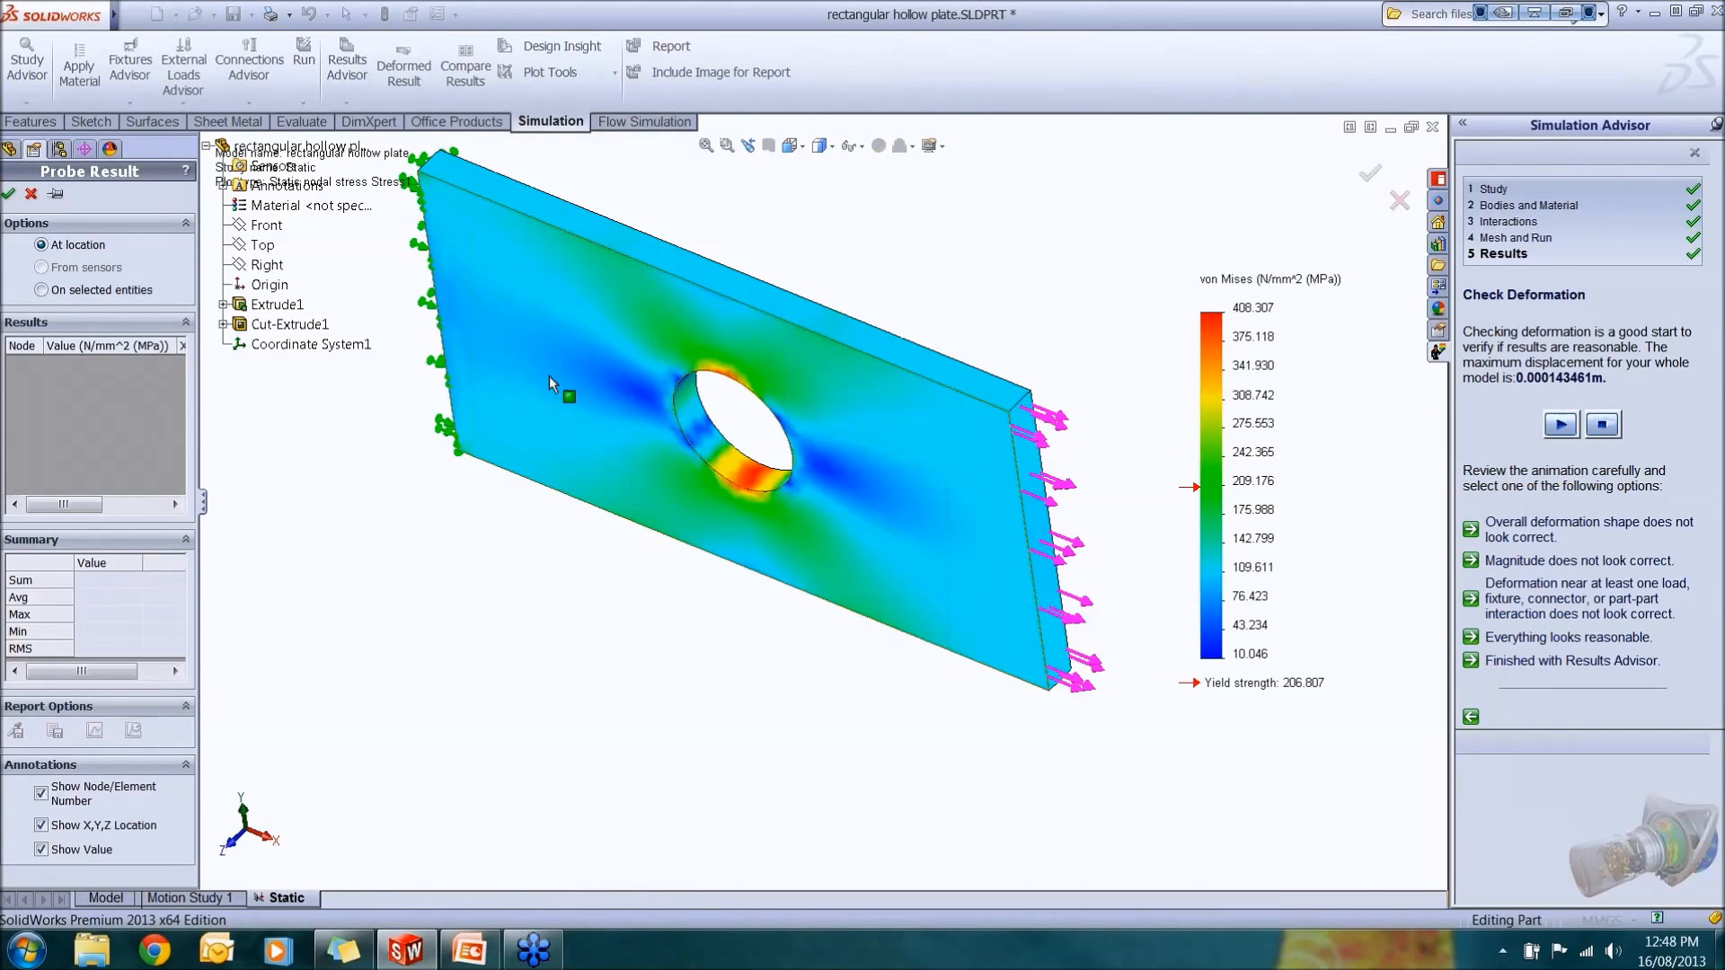
pyautogui.moveTo(702, 500); pyautogui.dragTo(819, 455, button='middle')
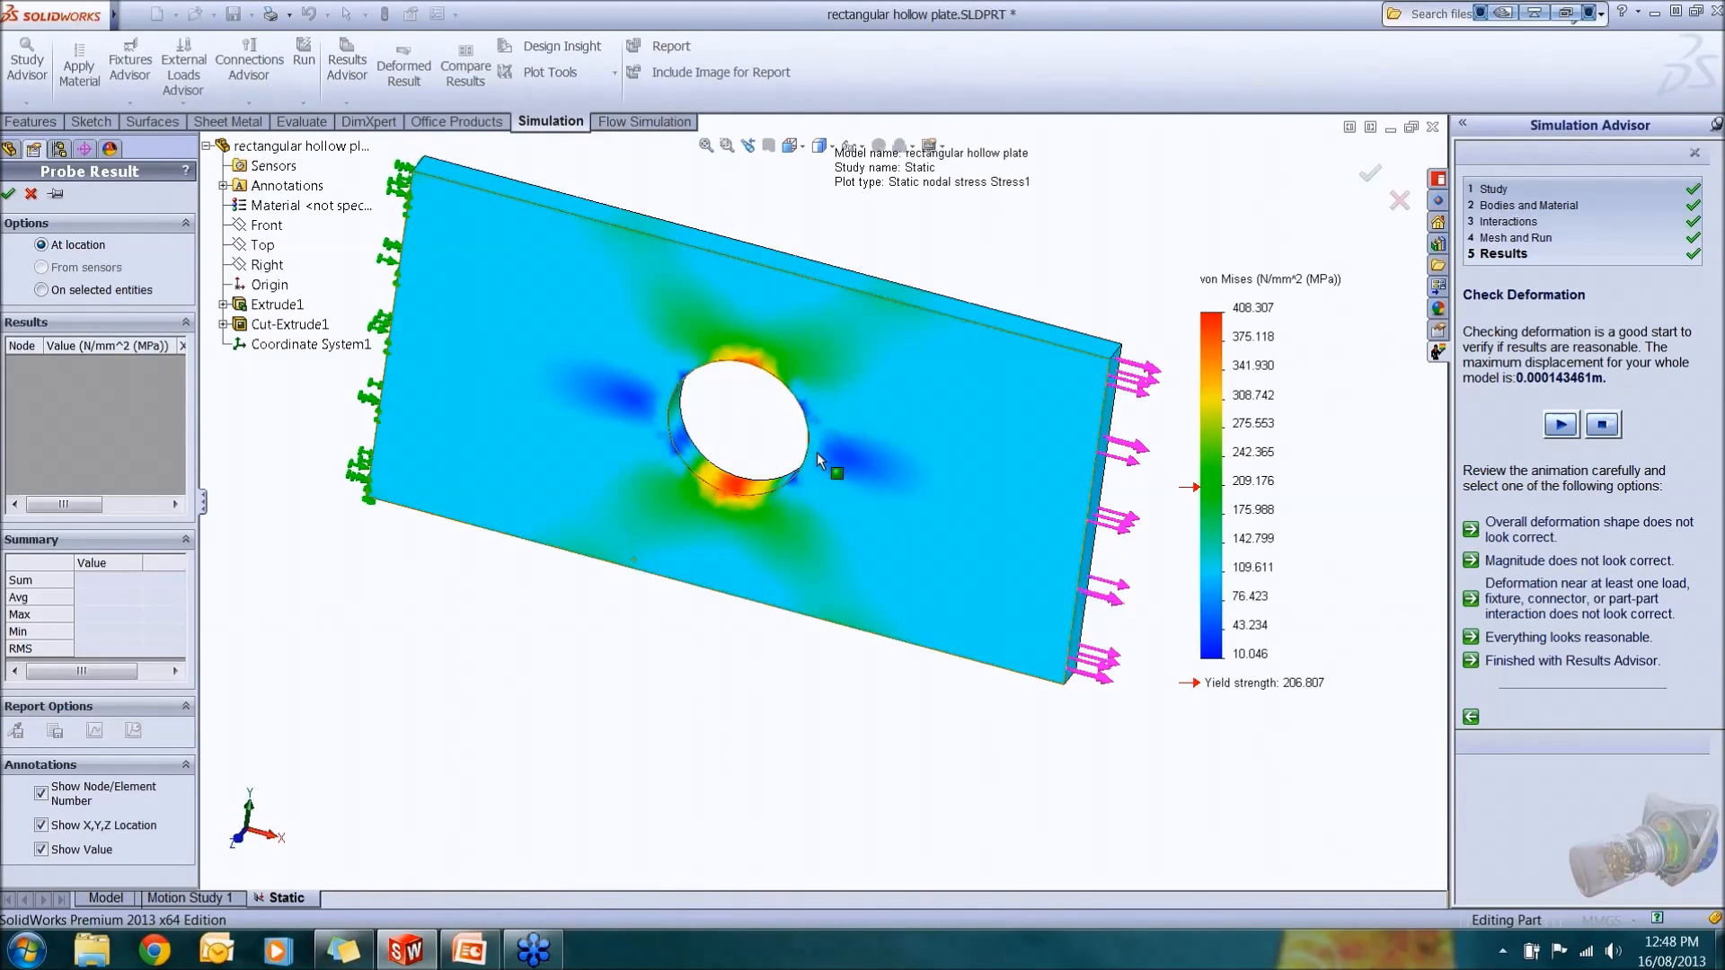
pyautogui.click(748, 504)
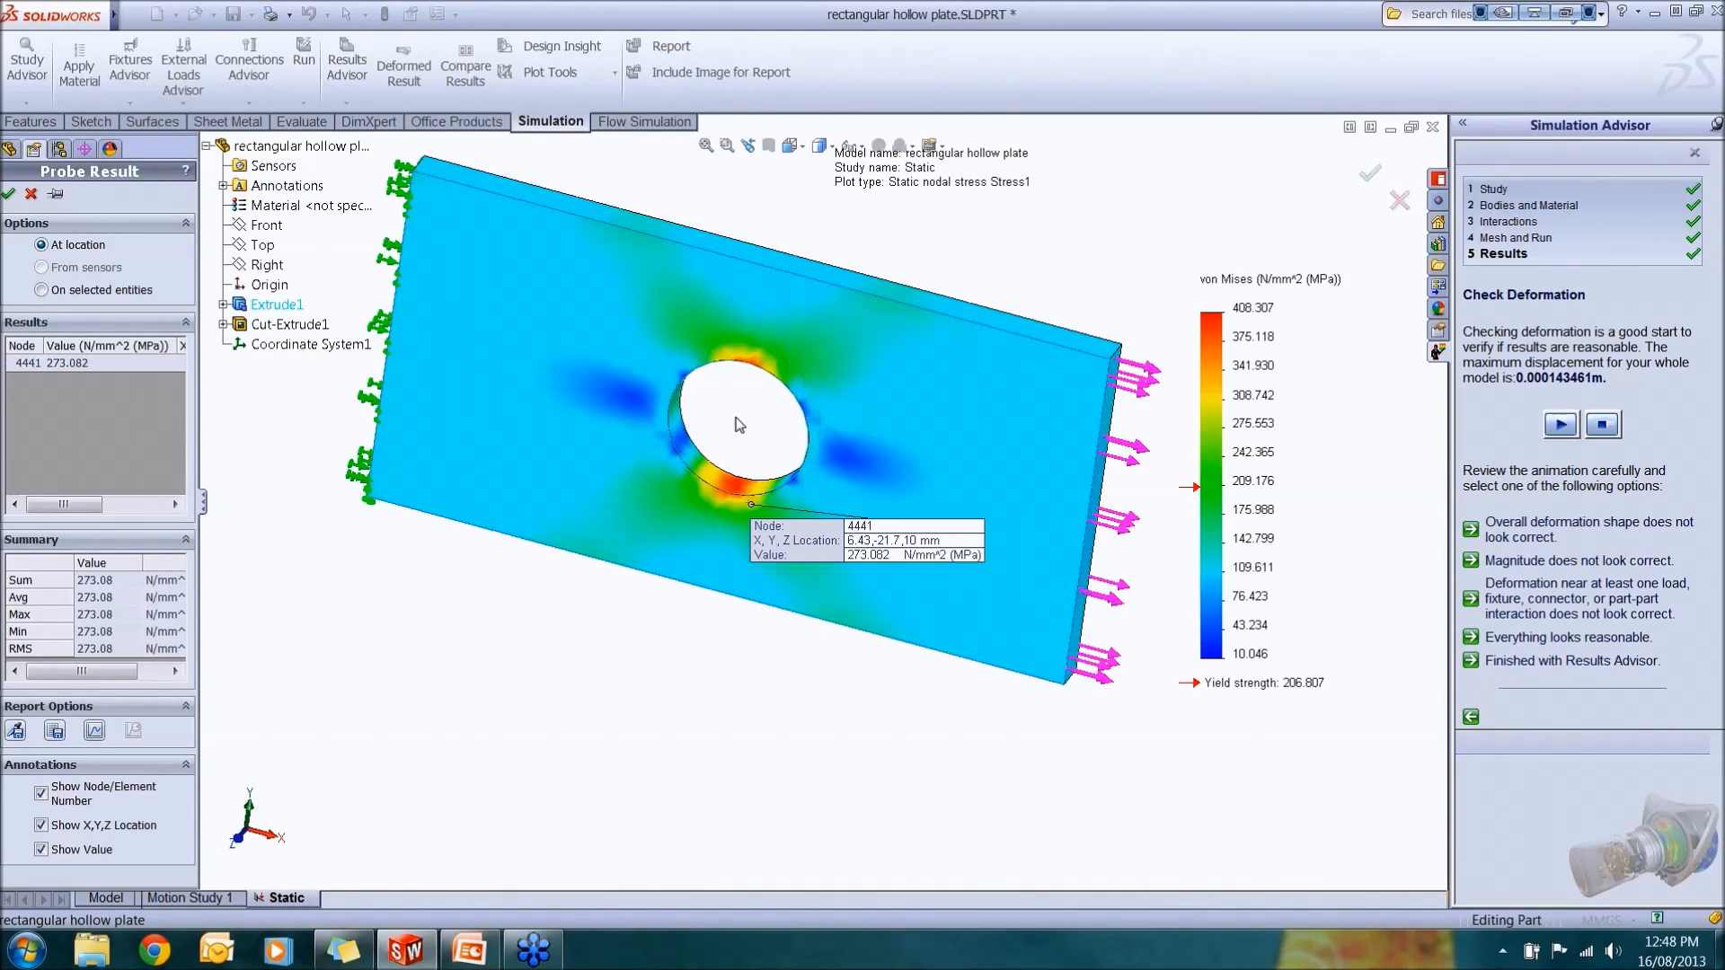
pyautogui.click(758, 361)
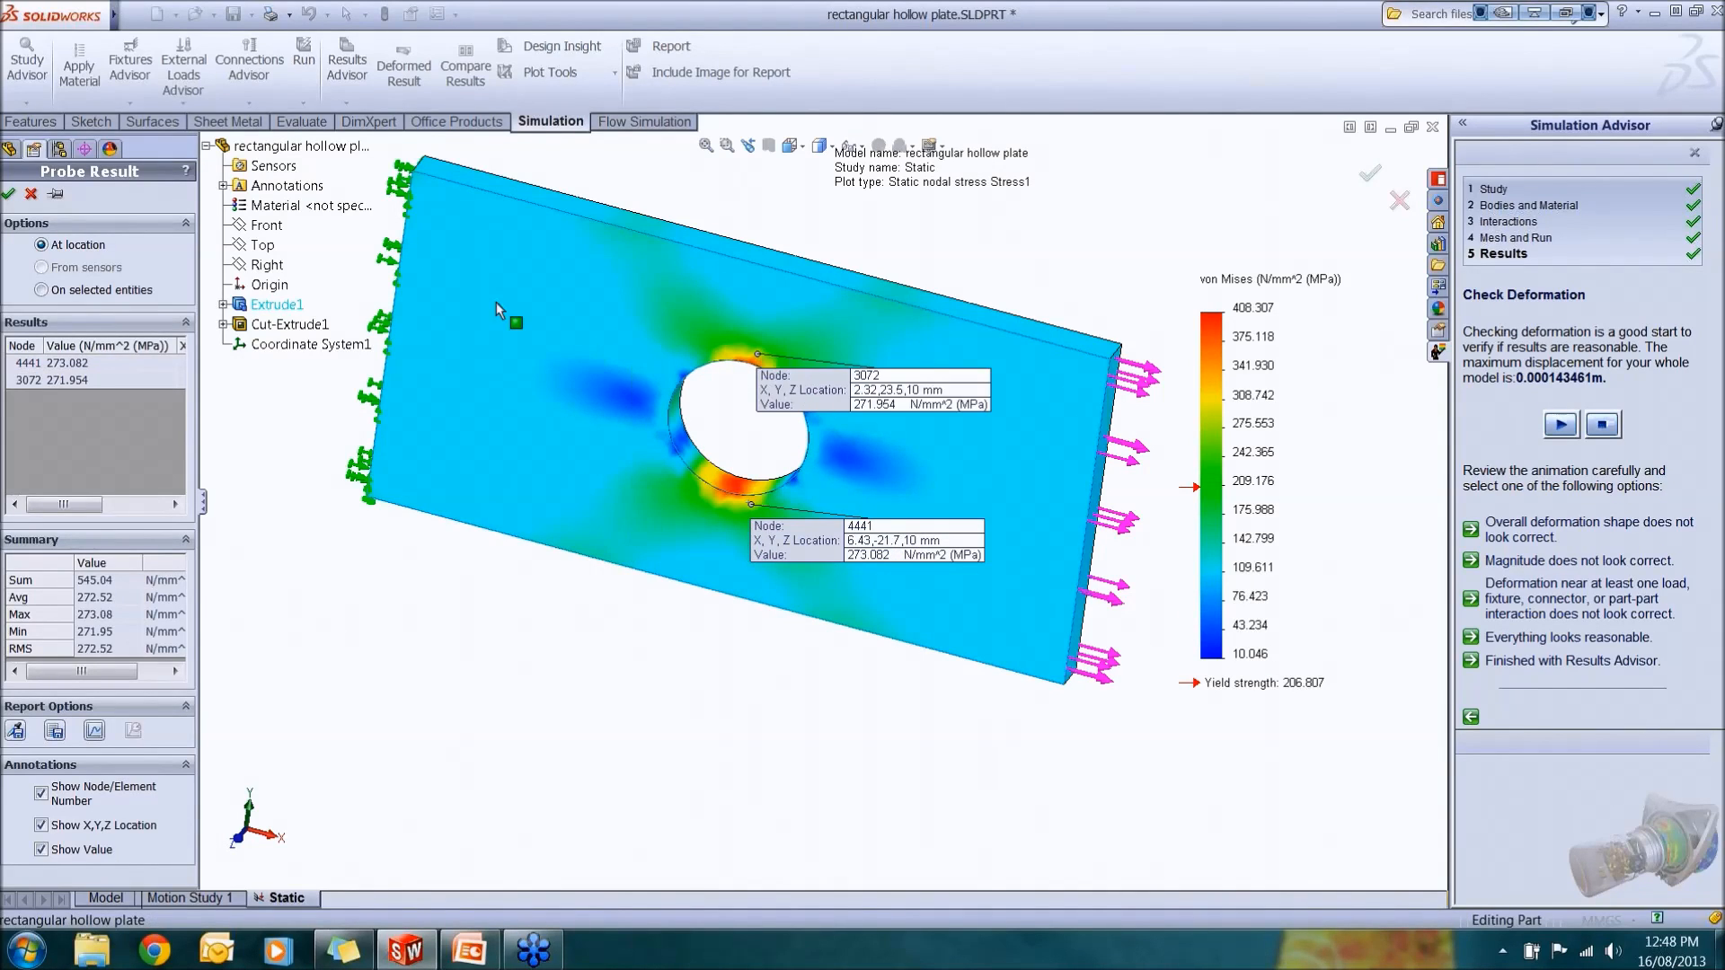
pyautogui.click(447, 274)
pyautogui.click(481, 488)
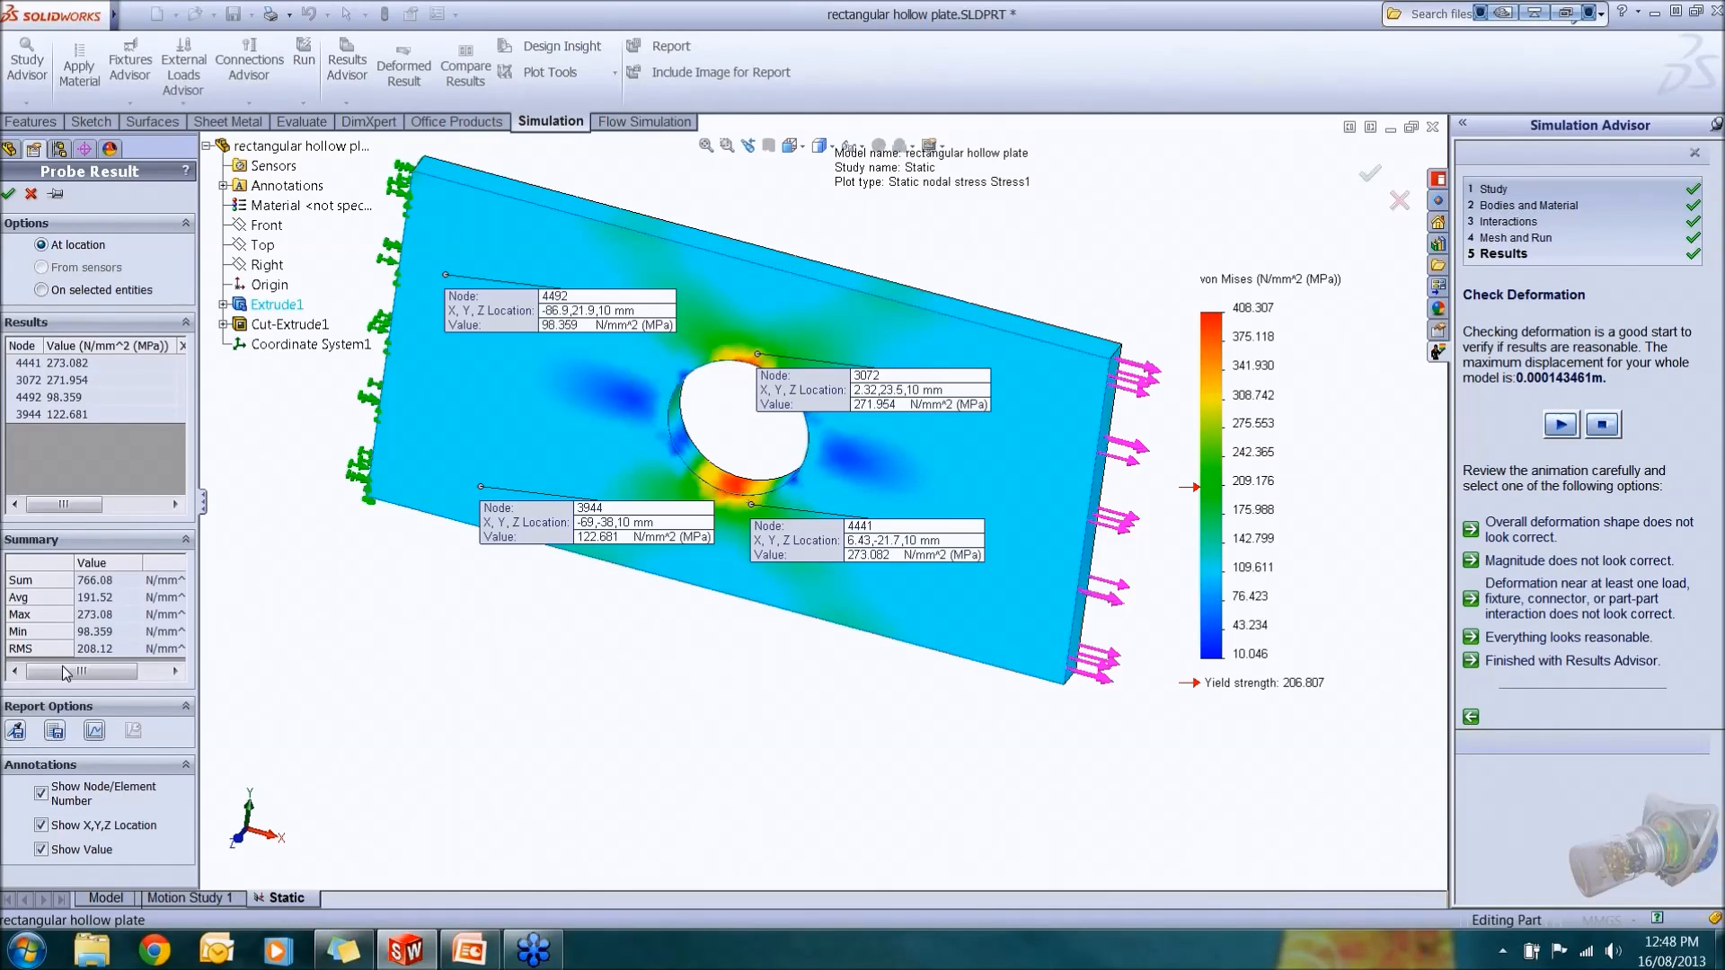
# Graph the von Mises stress of the four probed nodes, and close the graph and the probe results.
pyautogui.click(94, 732)
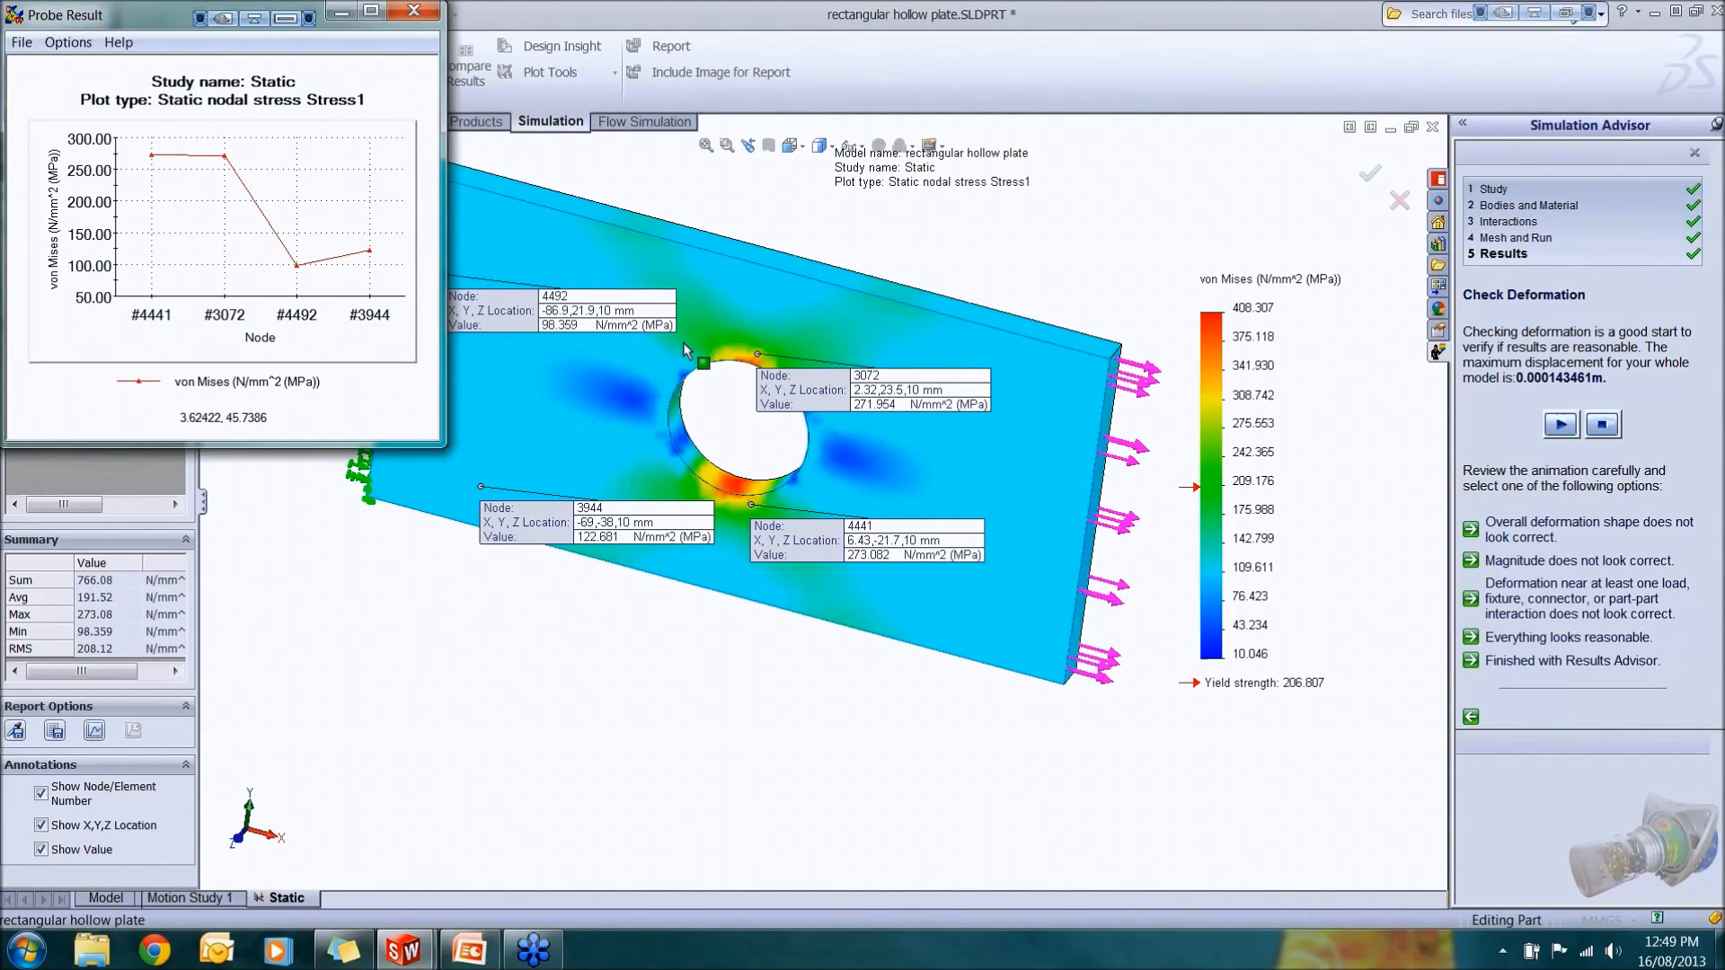
pyautogui.click(414, 10)
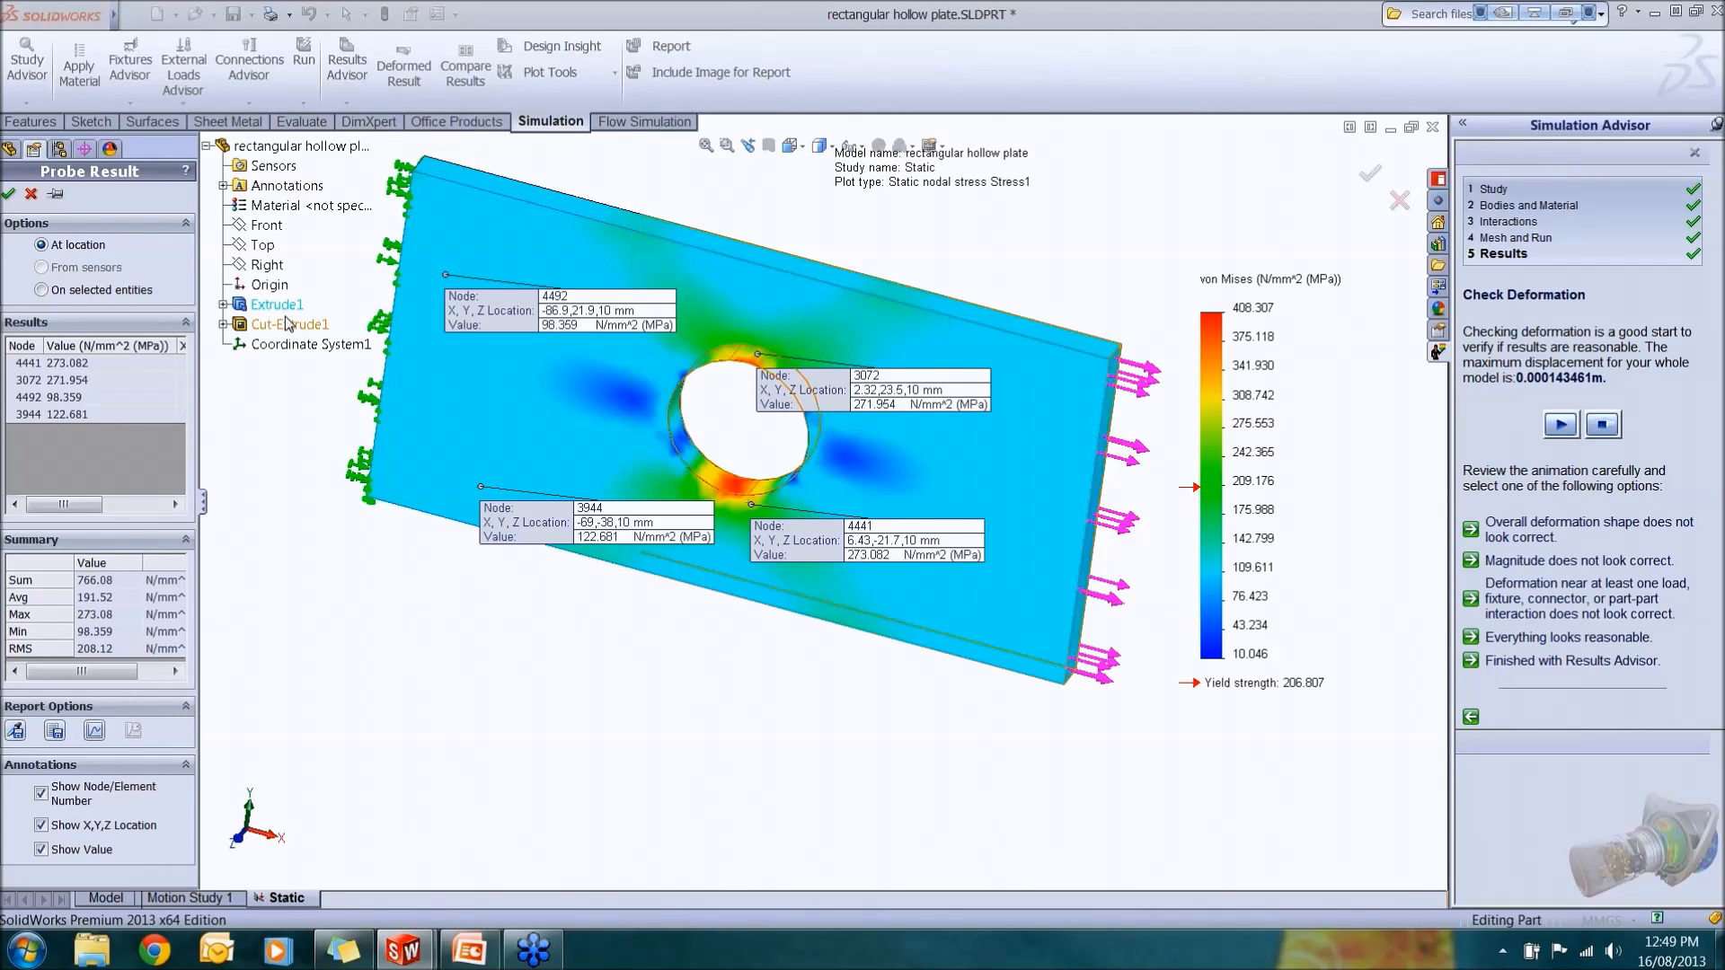
pyautogui.click(30, 193)
pyautogui.rightClick(77, 589)
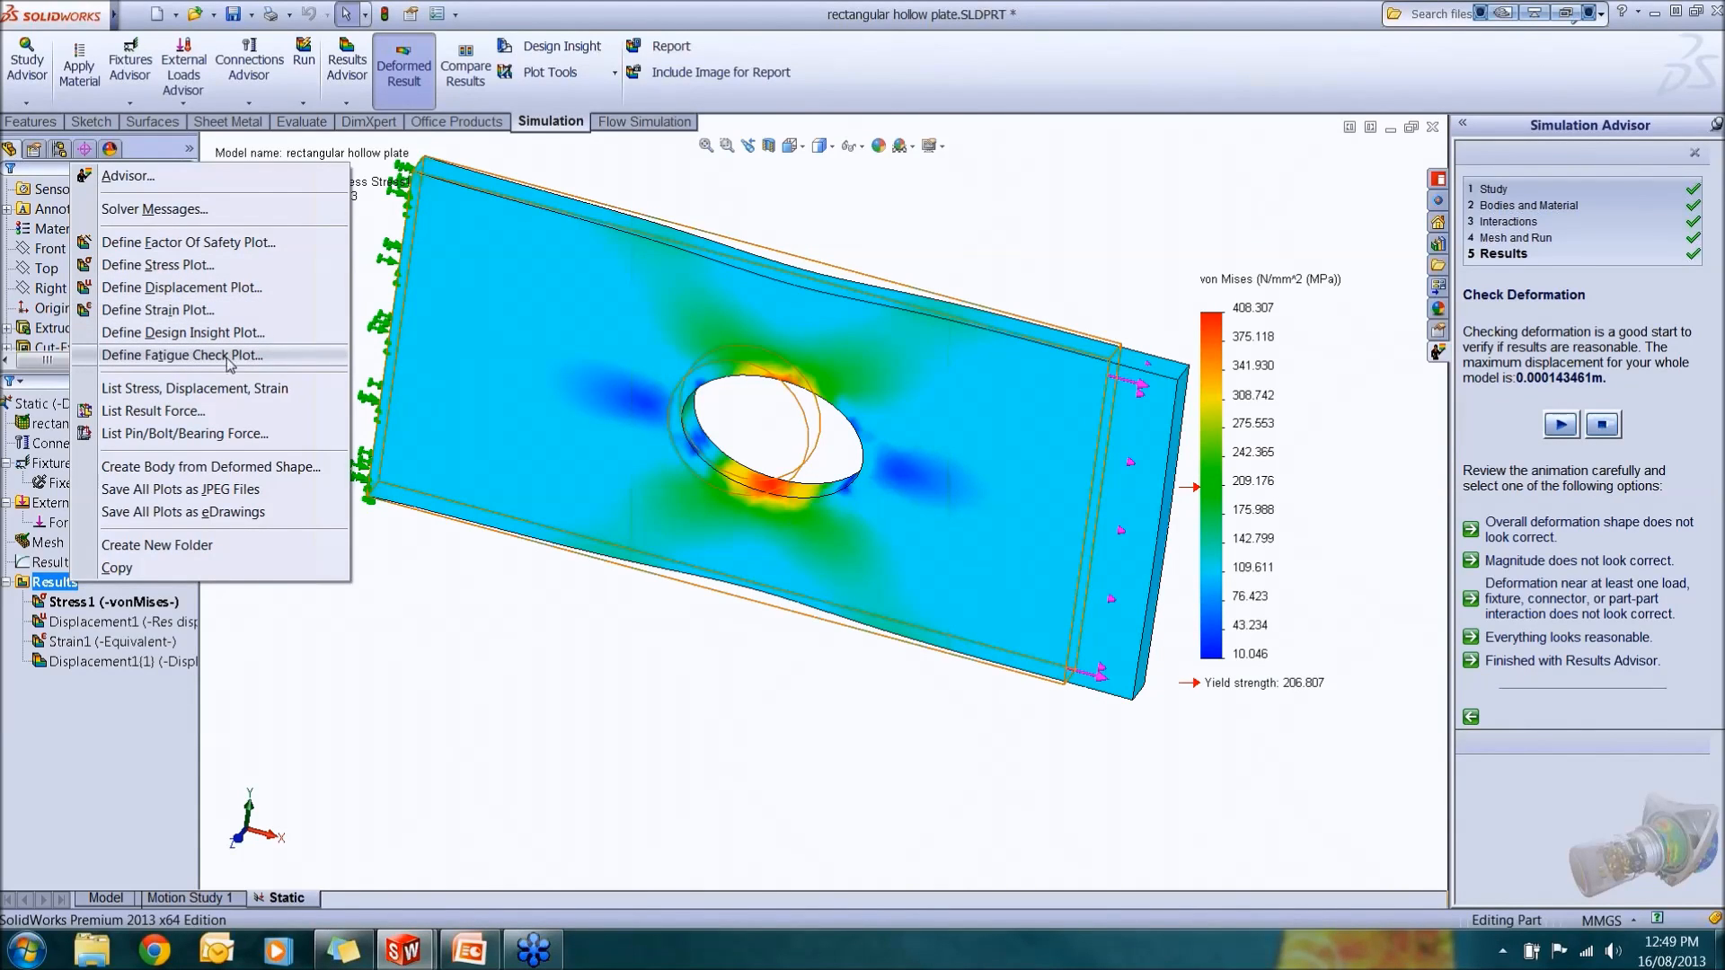
pyautogui.click(401, 729)
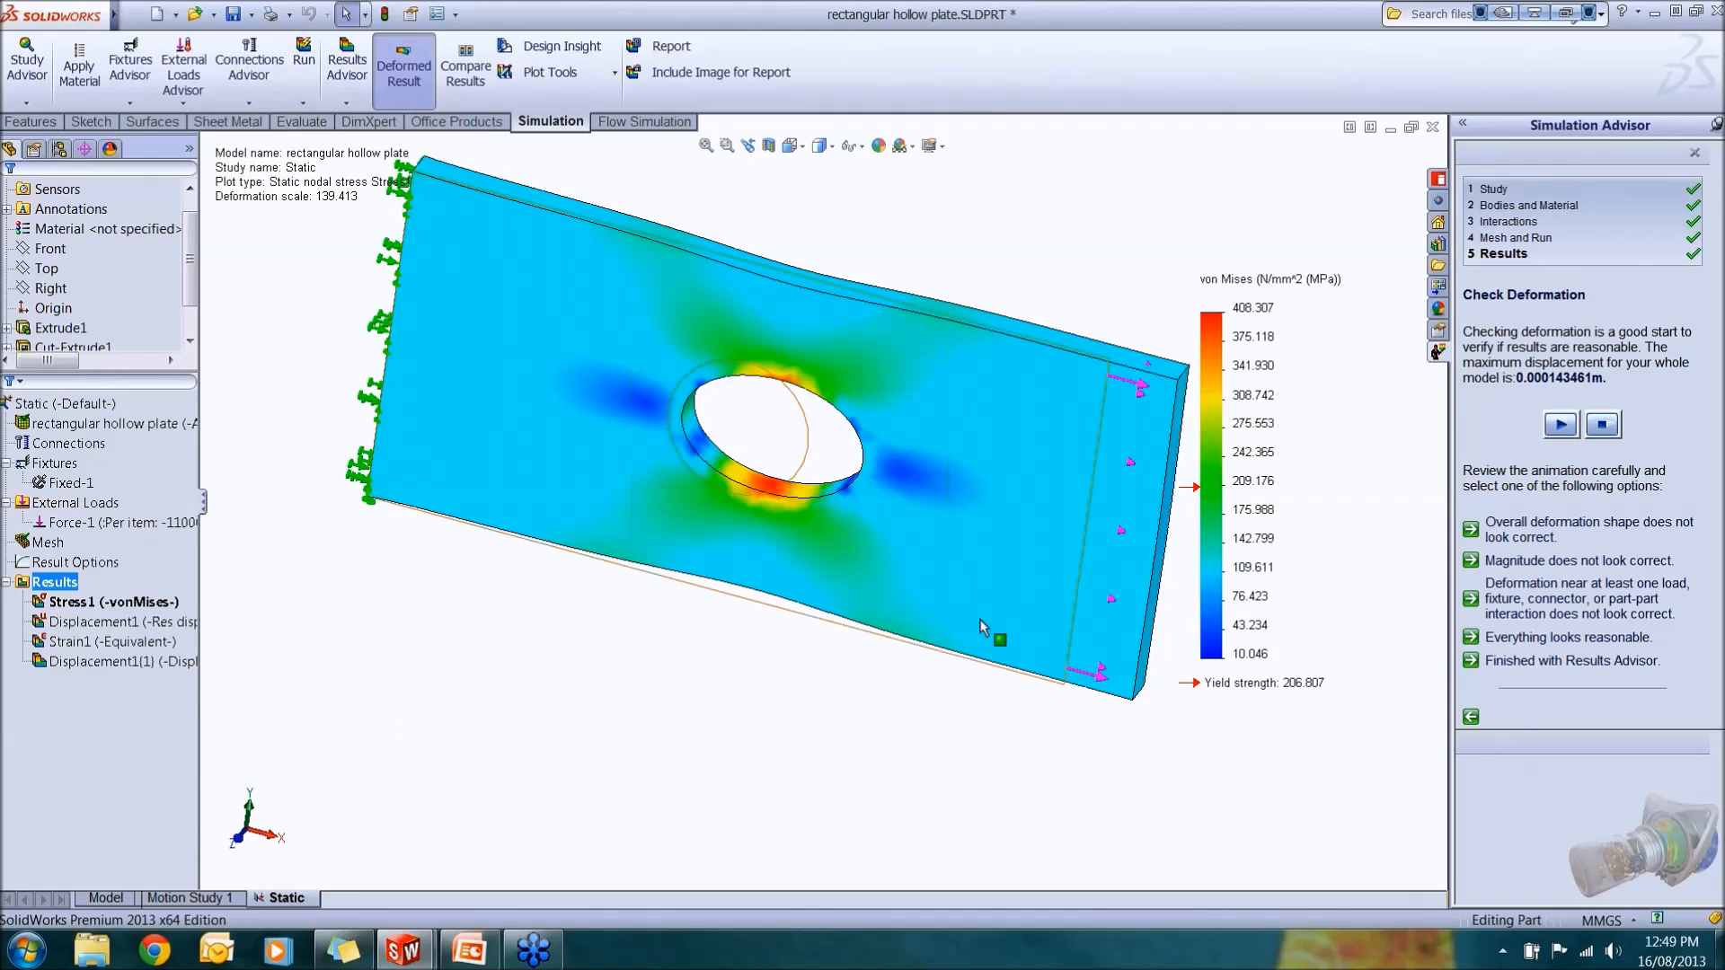
# Duplicate the Static study as "Dens Mesh" using the Default configuration.
pyautogui.rightClick(300, 902)
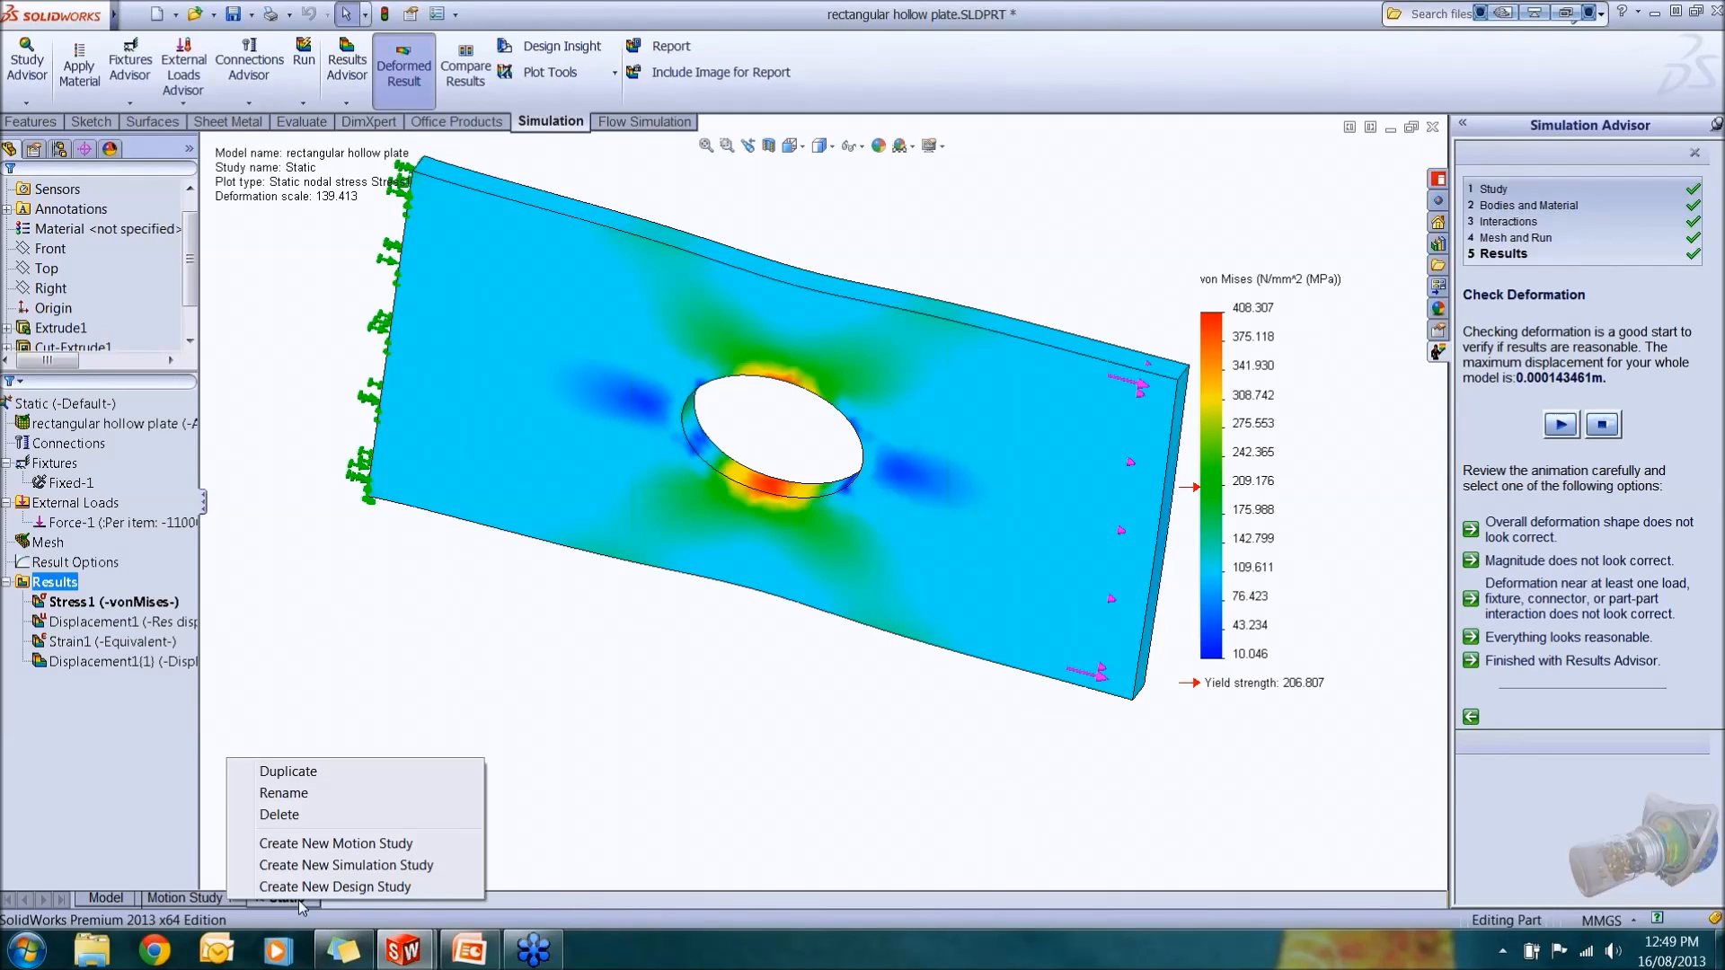
pyautogui.click(329, 772)
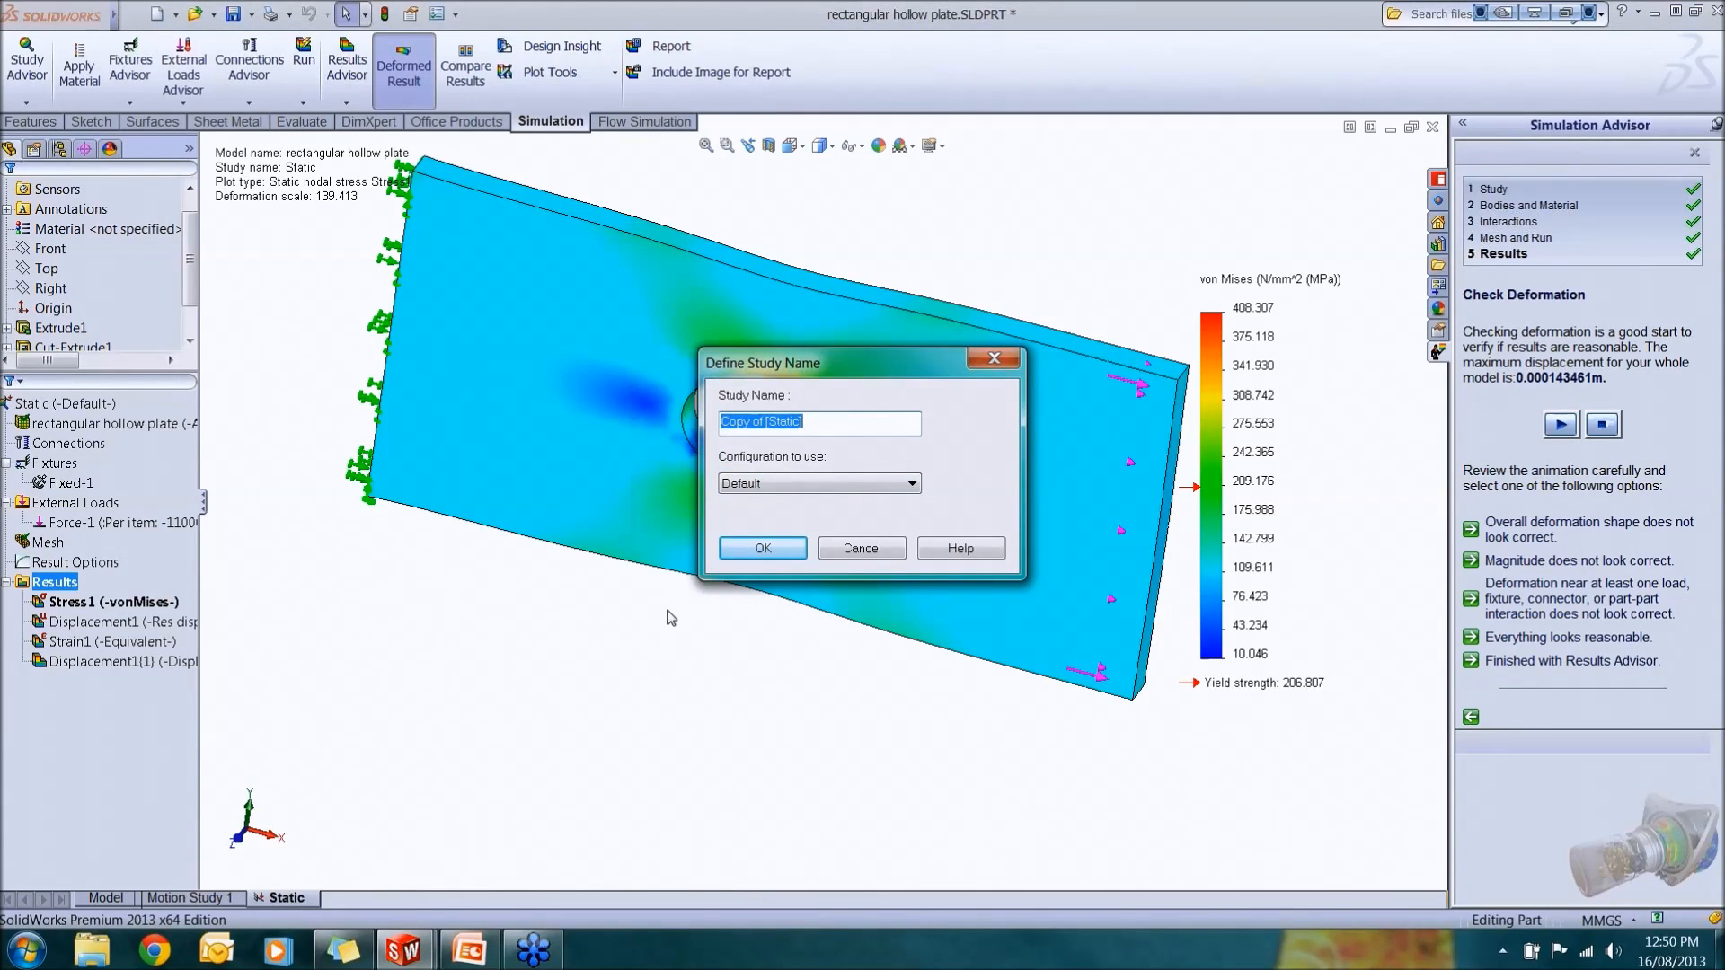
pyautogui.write('Dens Mesh')
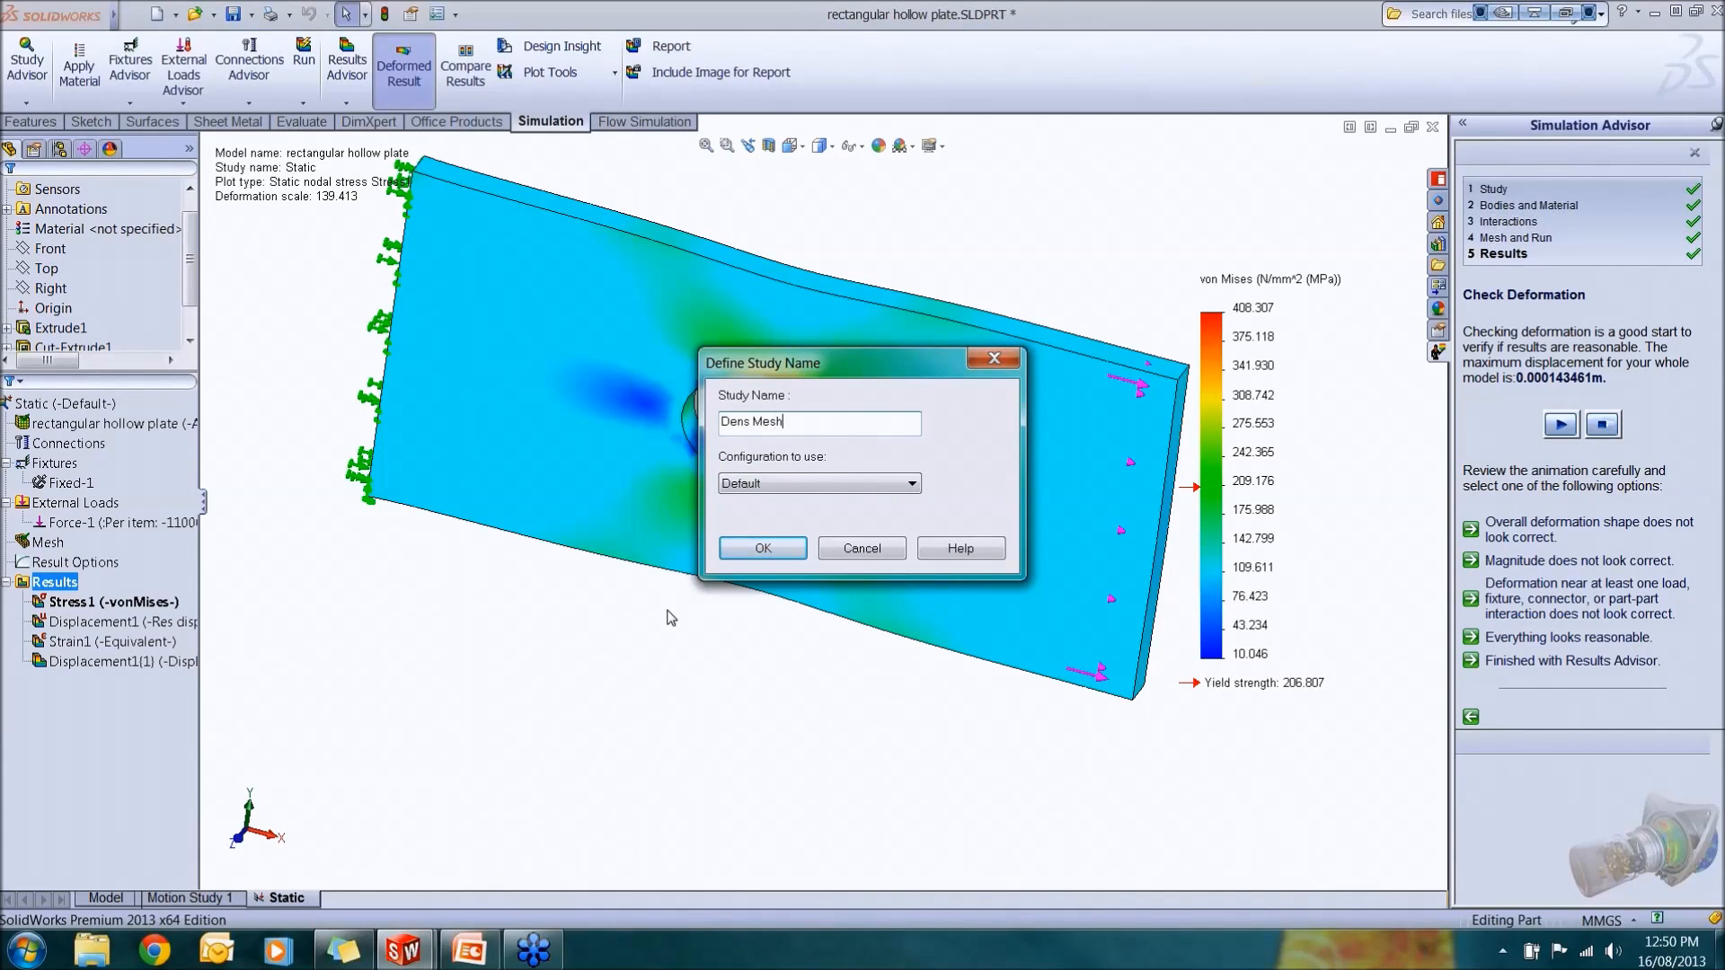
pyautogui.click(762, 548)
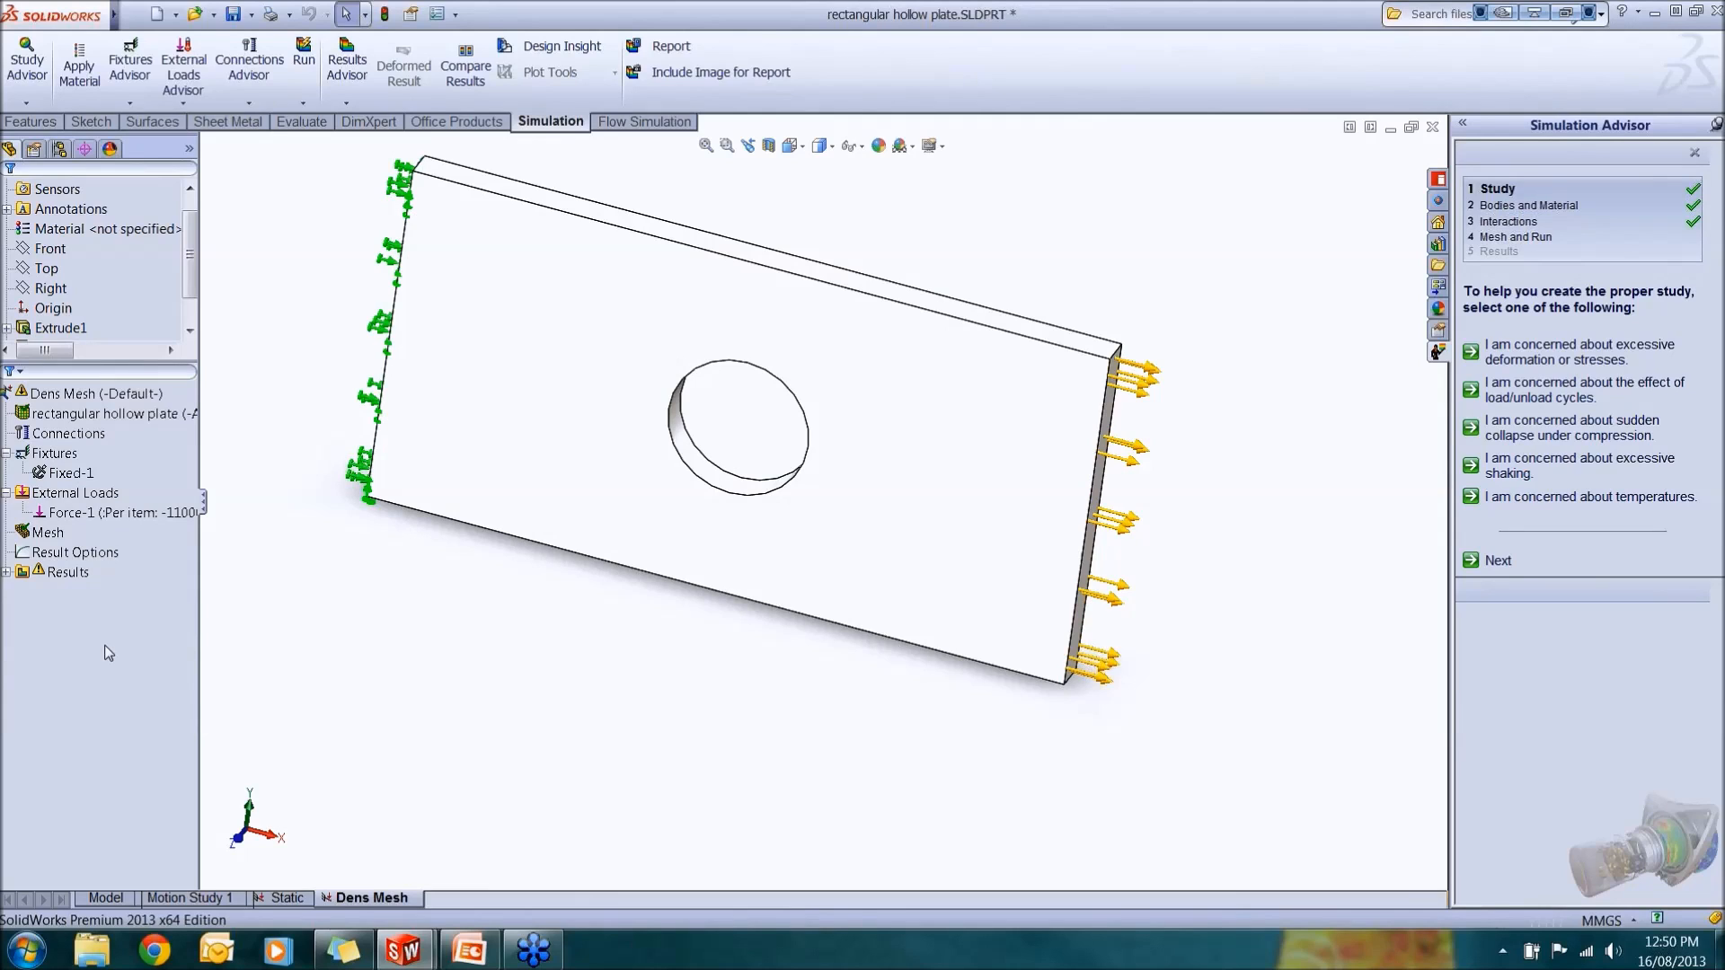
# Remesh the Dens Mesh study with a curvature-based mesh at the coarsest density, with maximum and minimum element sizes of about 11.449 mm.
pyautogui.rightClick(47, 534)
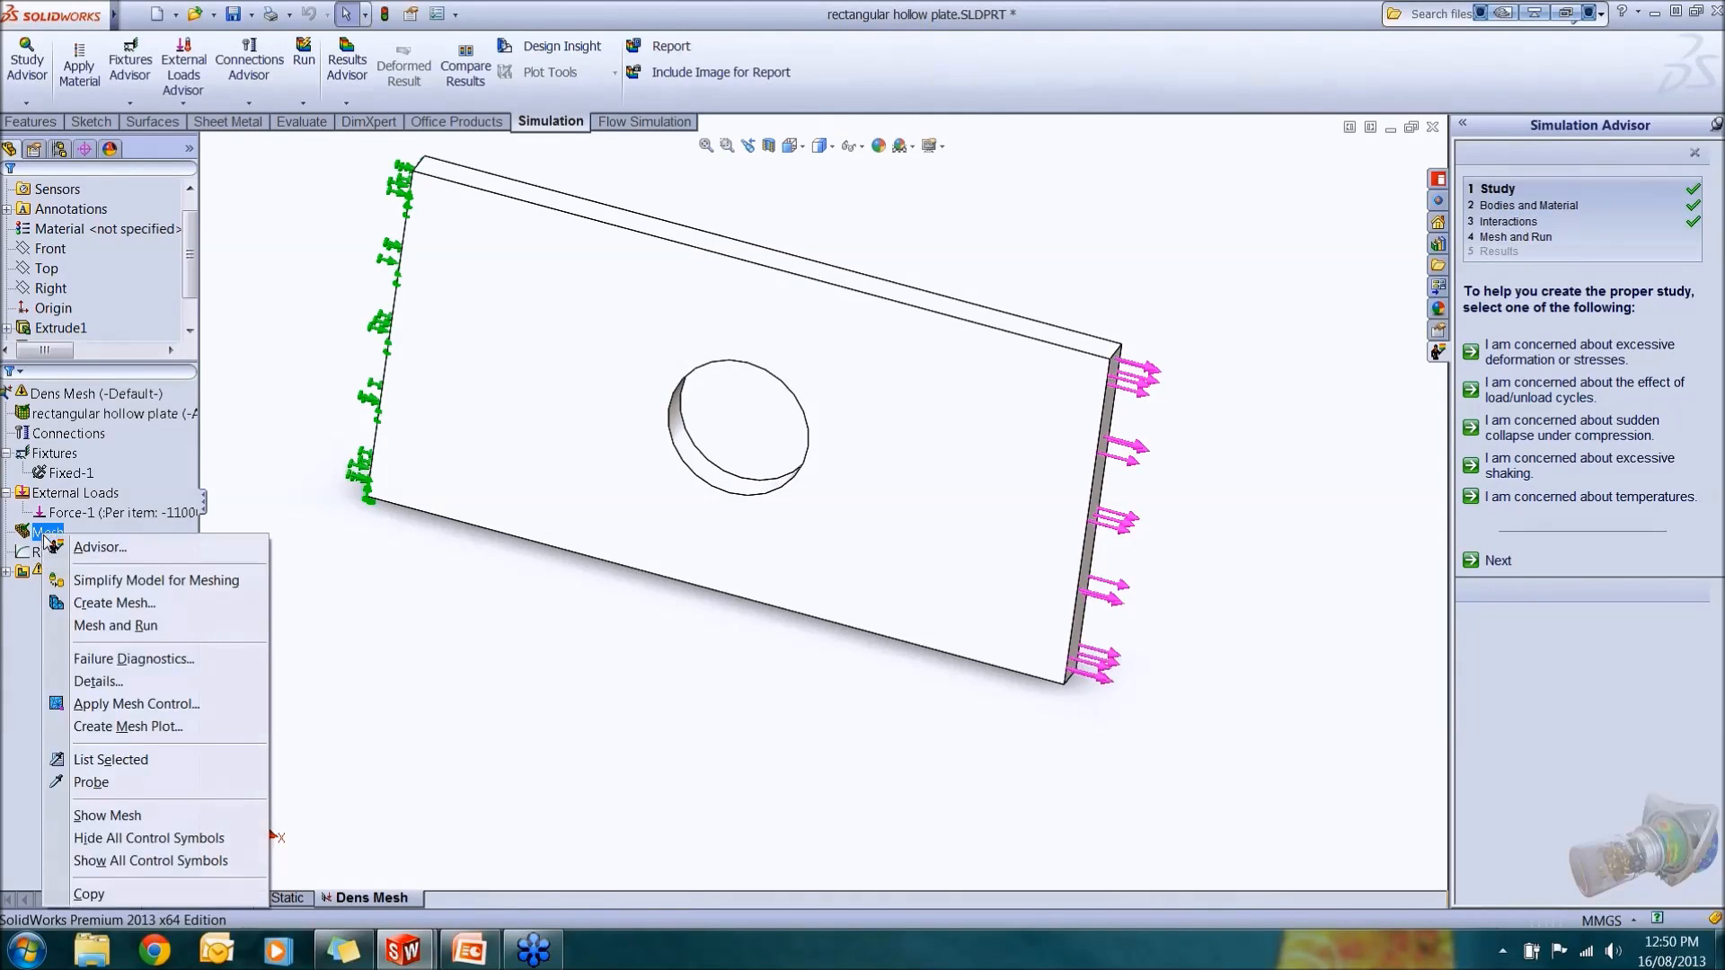
pyautogui.click(91, 604)
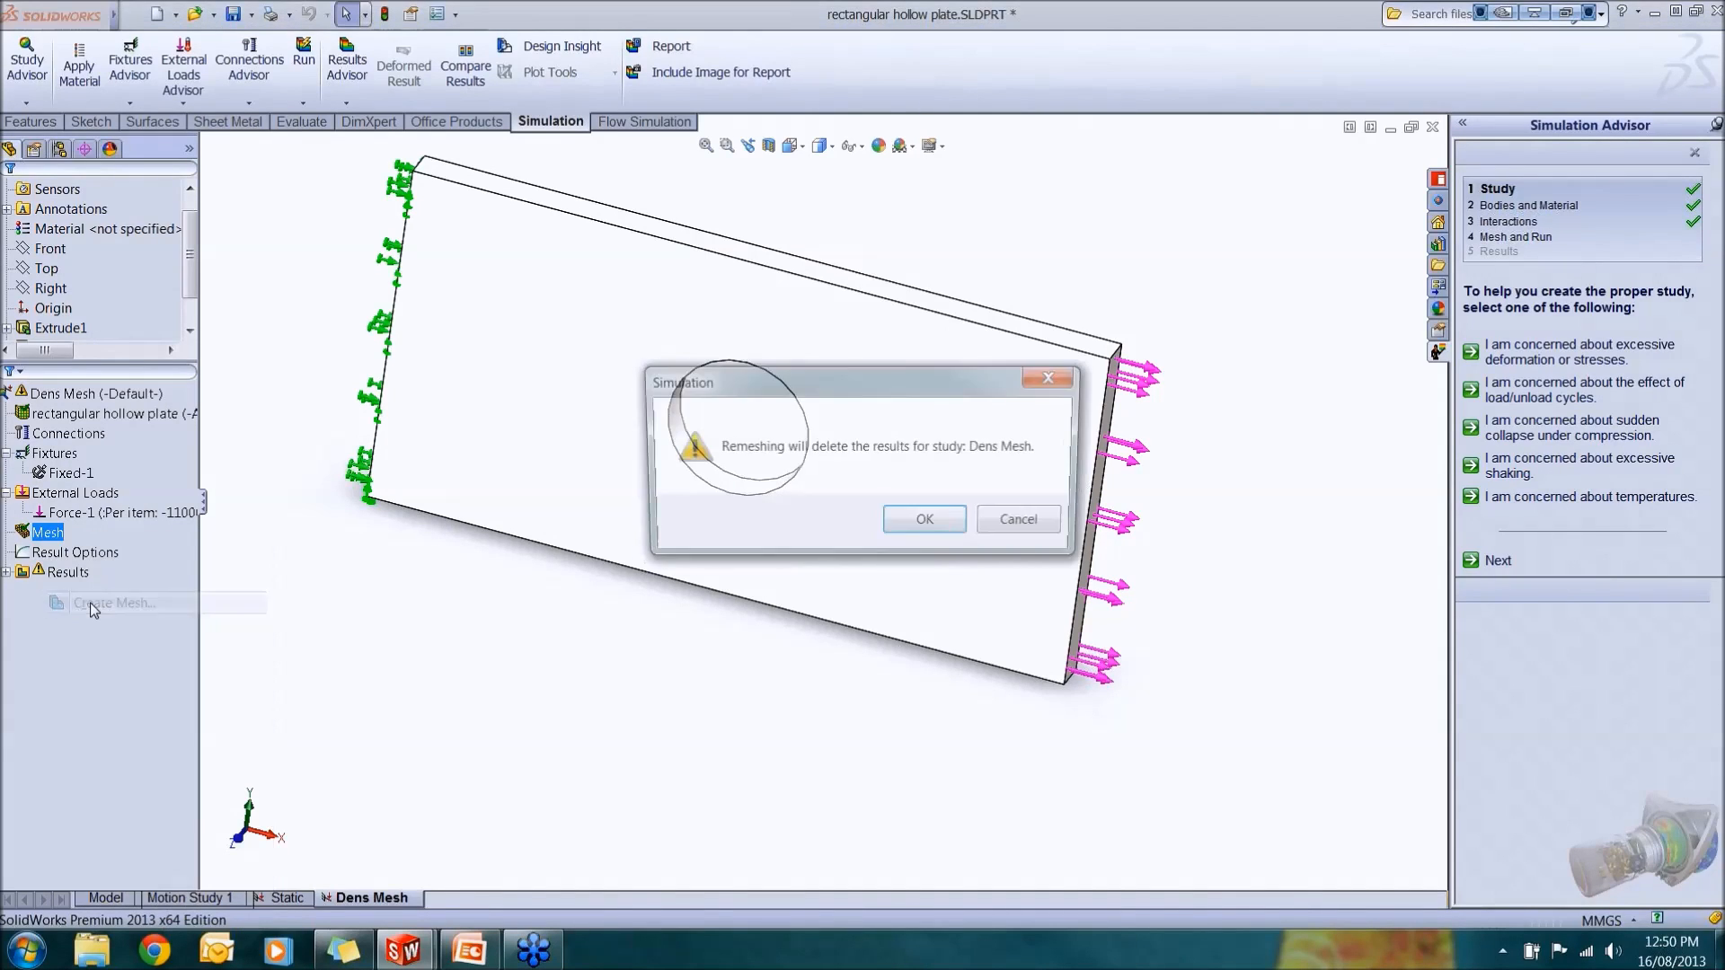
pyautogui.click(915, 528)
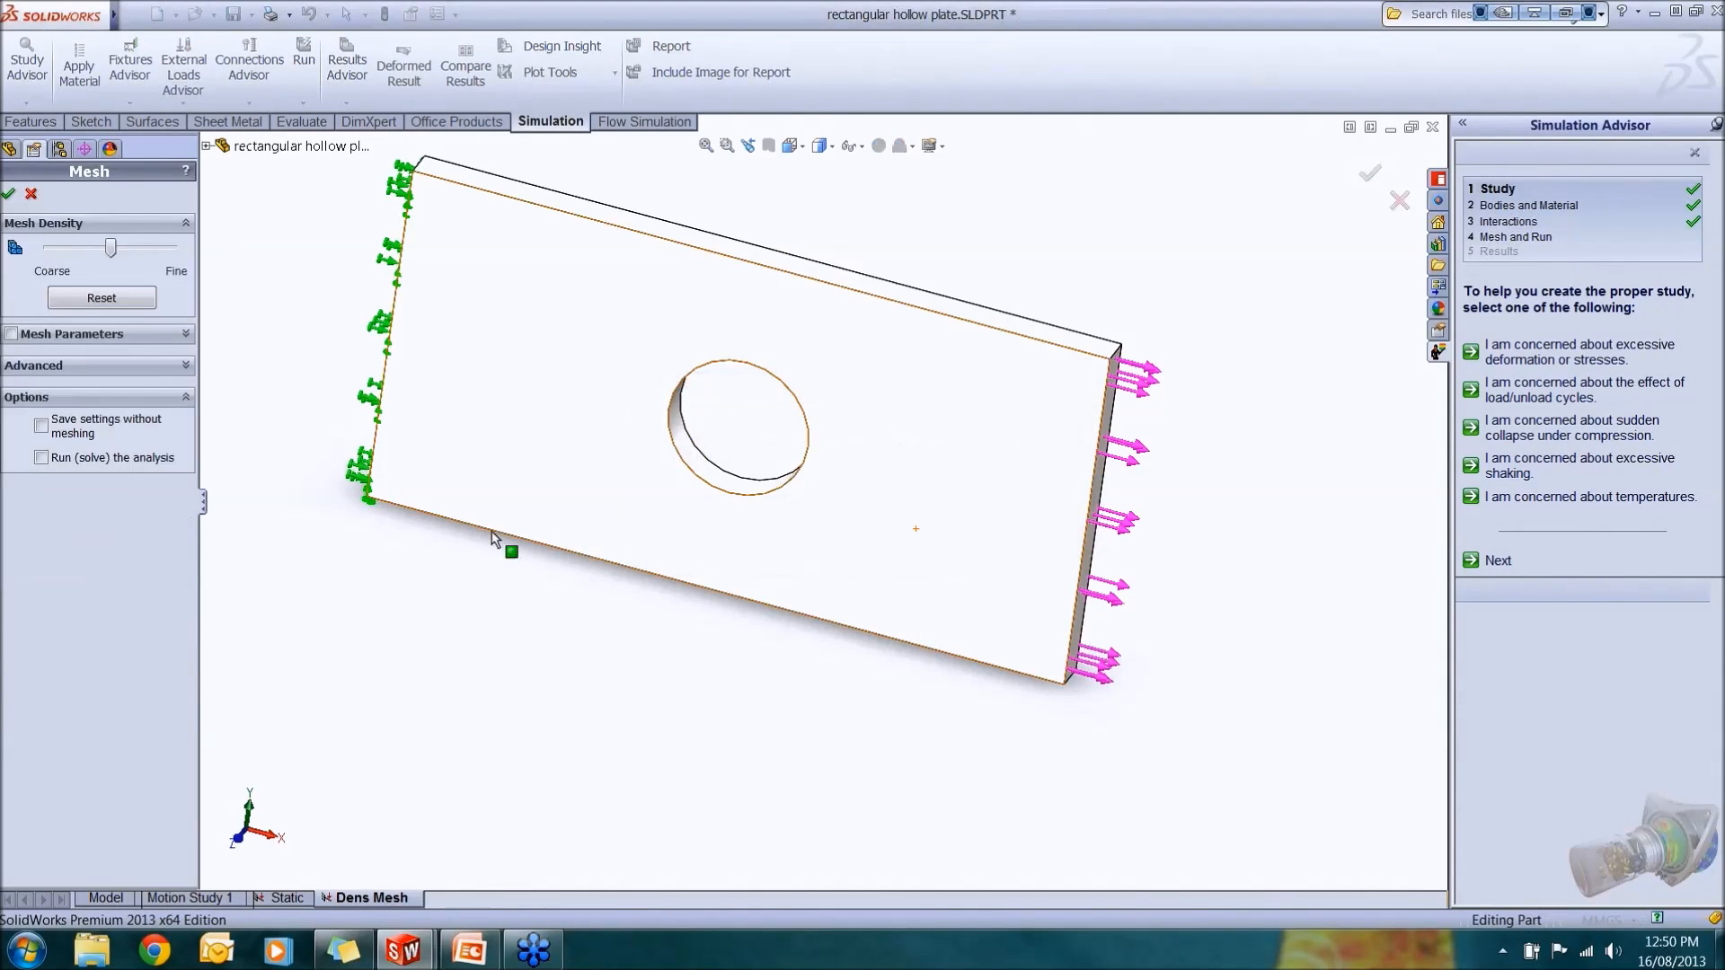
pyautogui.click(184, 336)
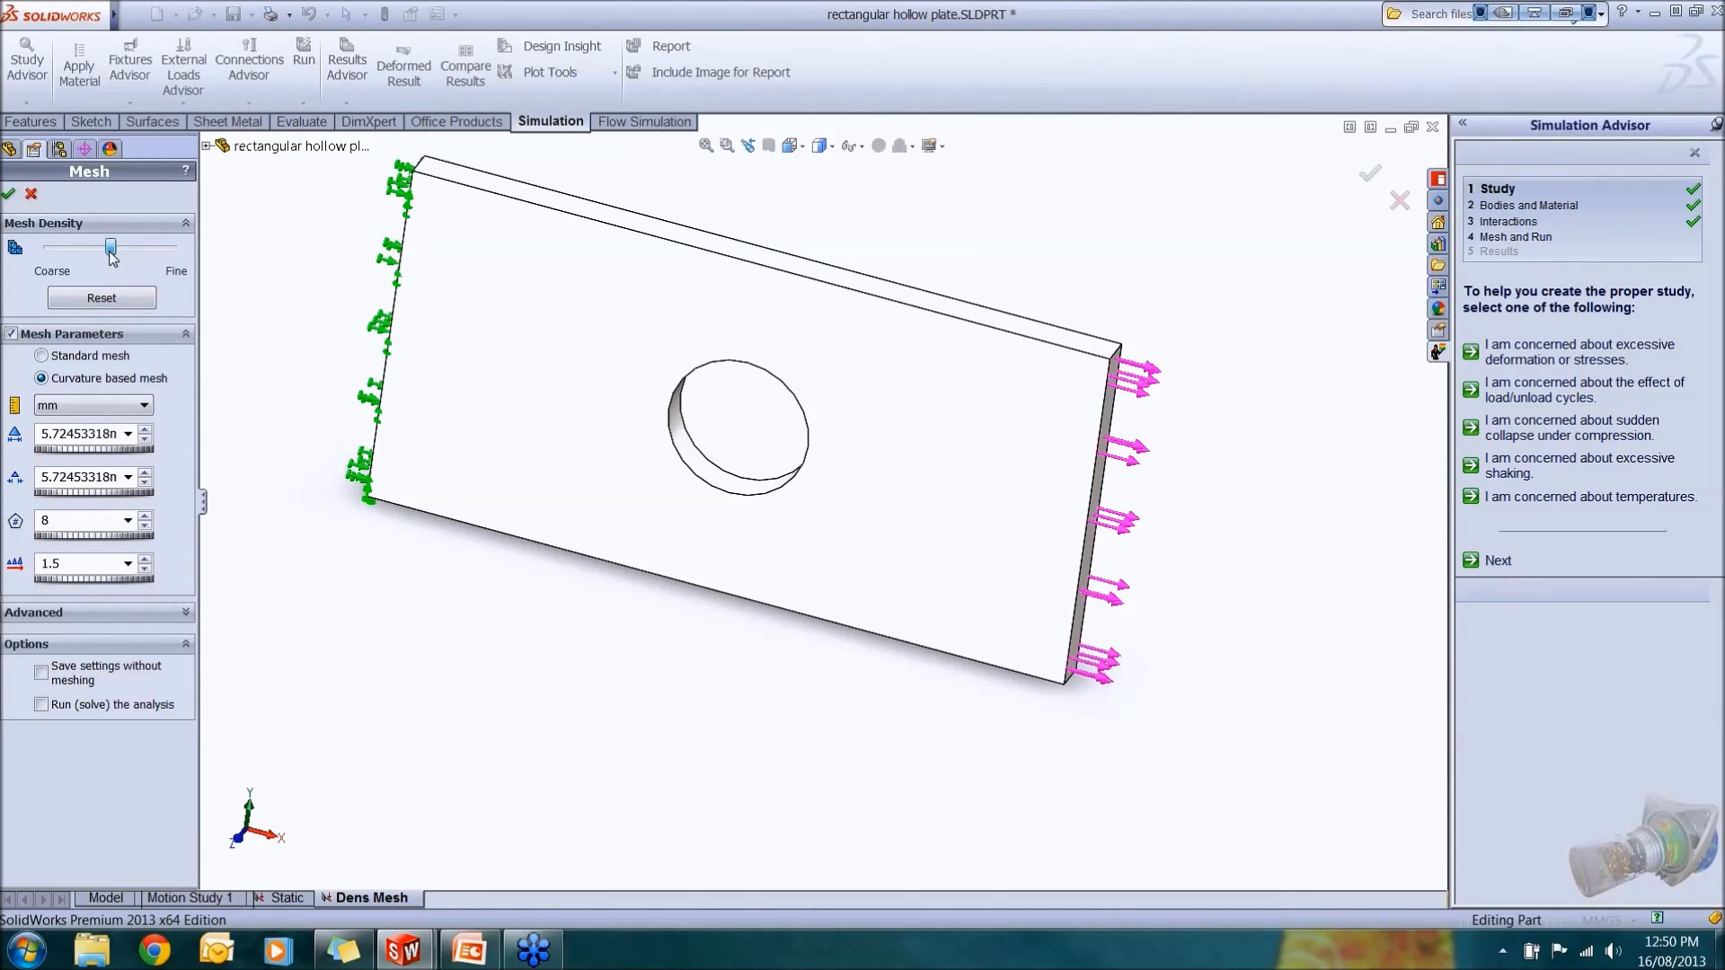
pyautogui.moveTo(110, 249); pyautogui.dragTo(40, 263)
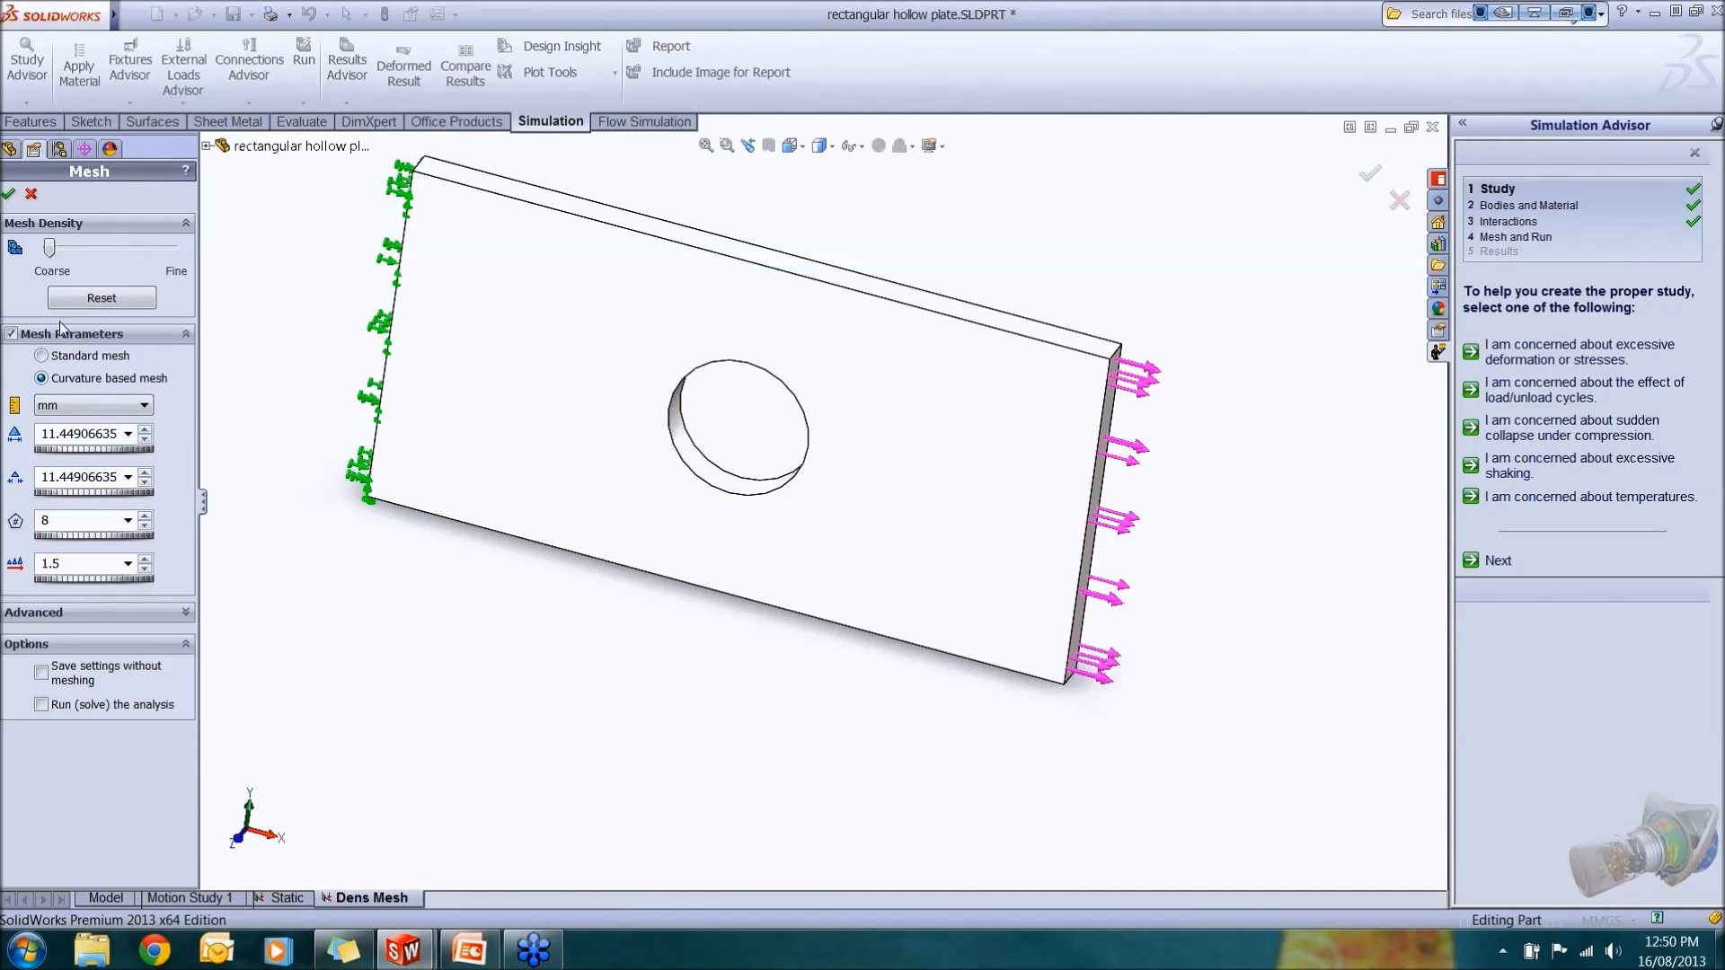
pyautogui.click(8, 193)
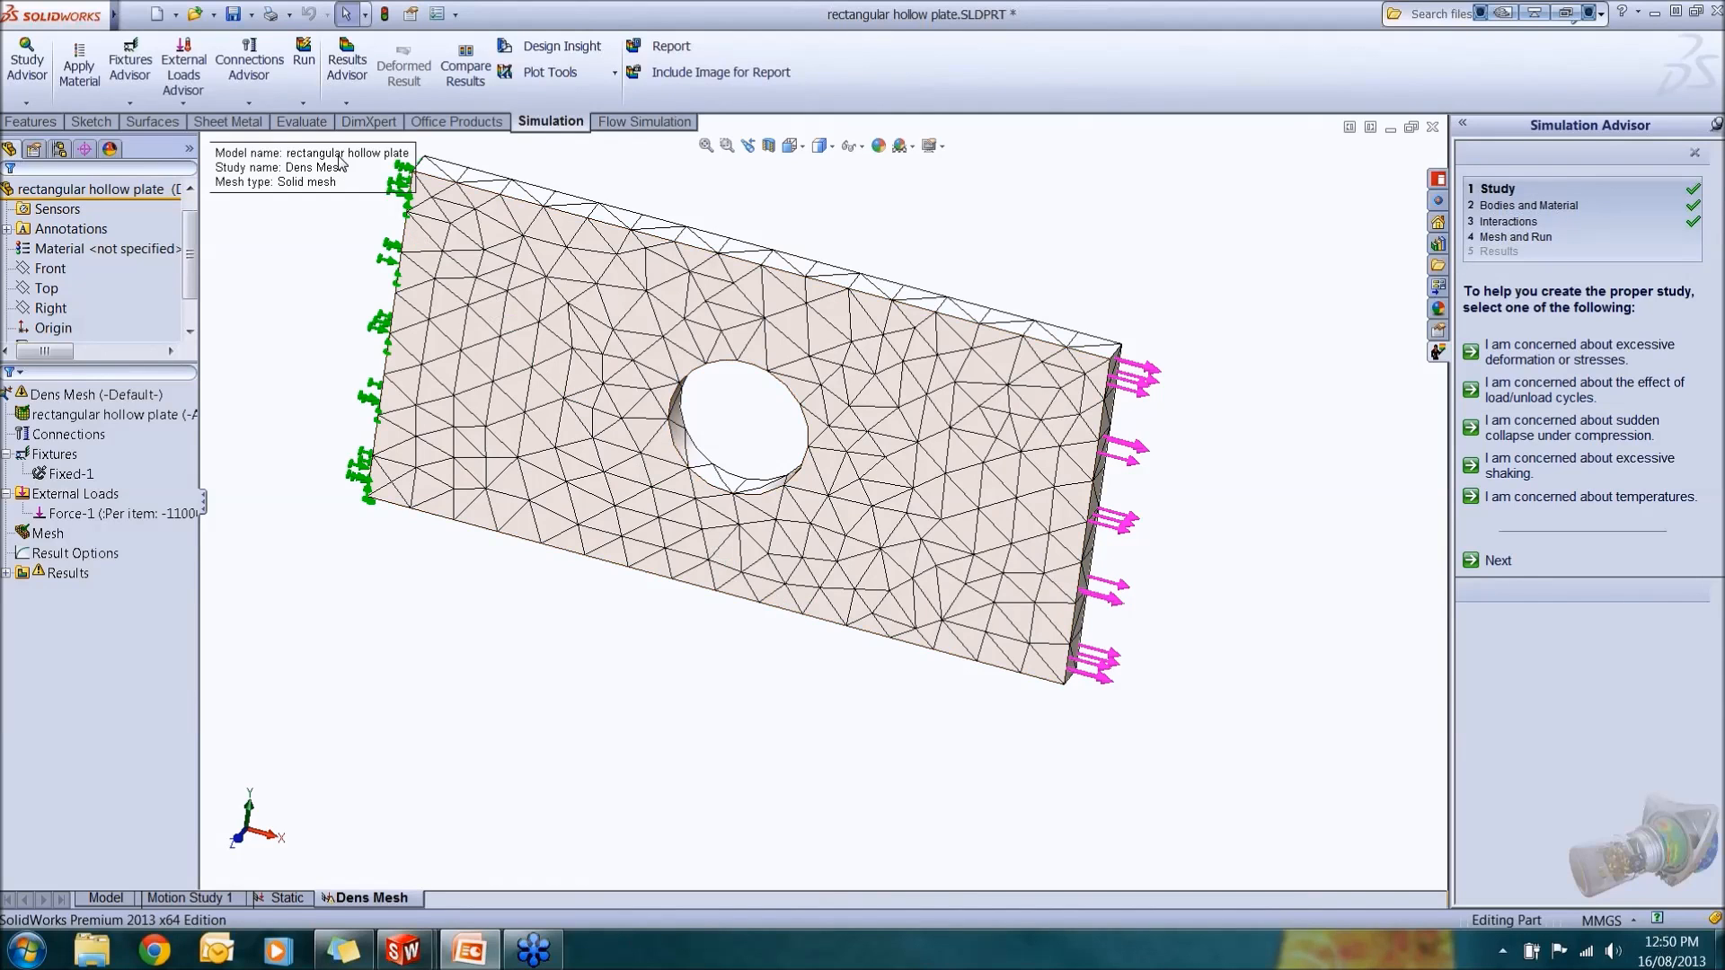
# Run the Dens Mesh study and display its von Mises stress plot.
pyautogui.click(305, 72)
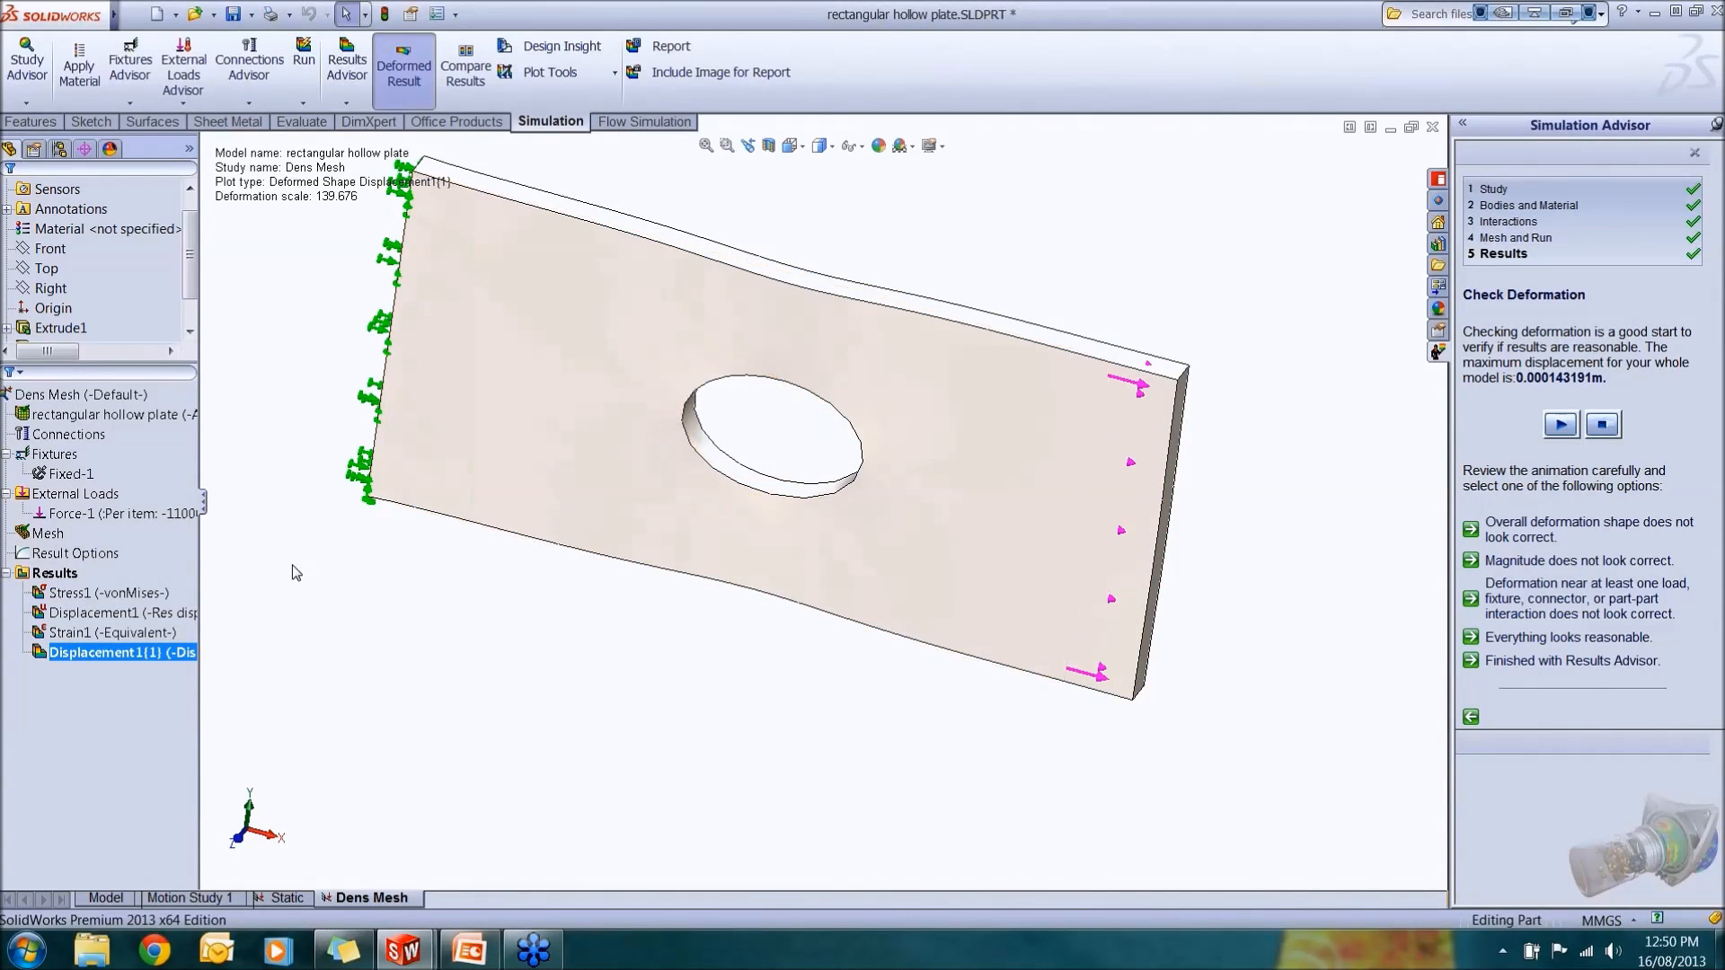
pyautogui.doubleClick(111, 594)
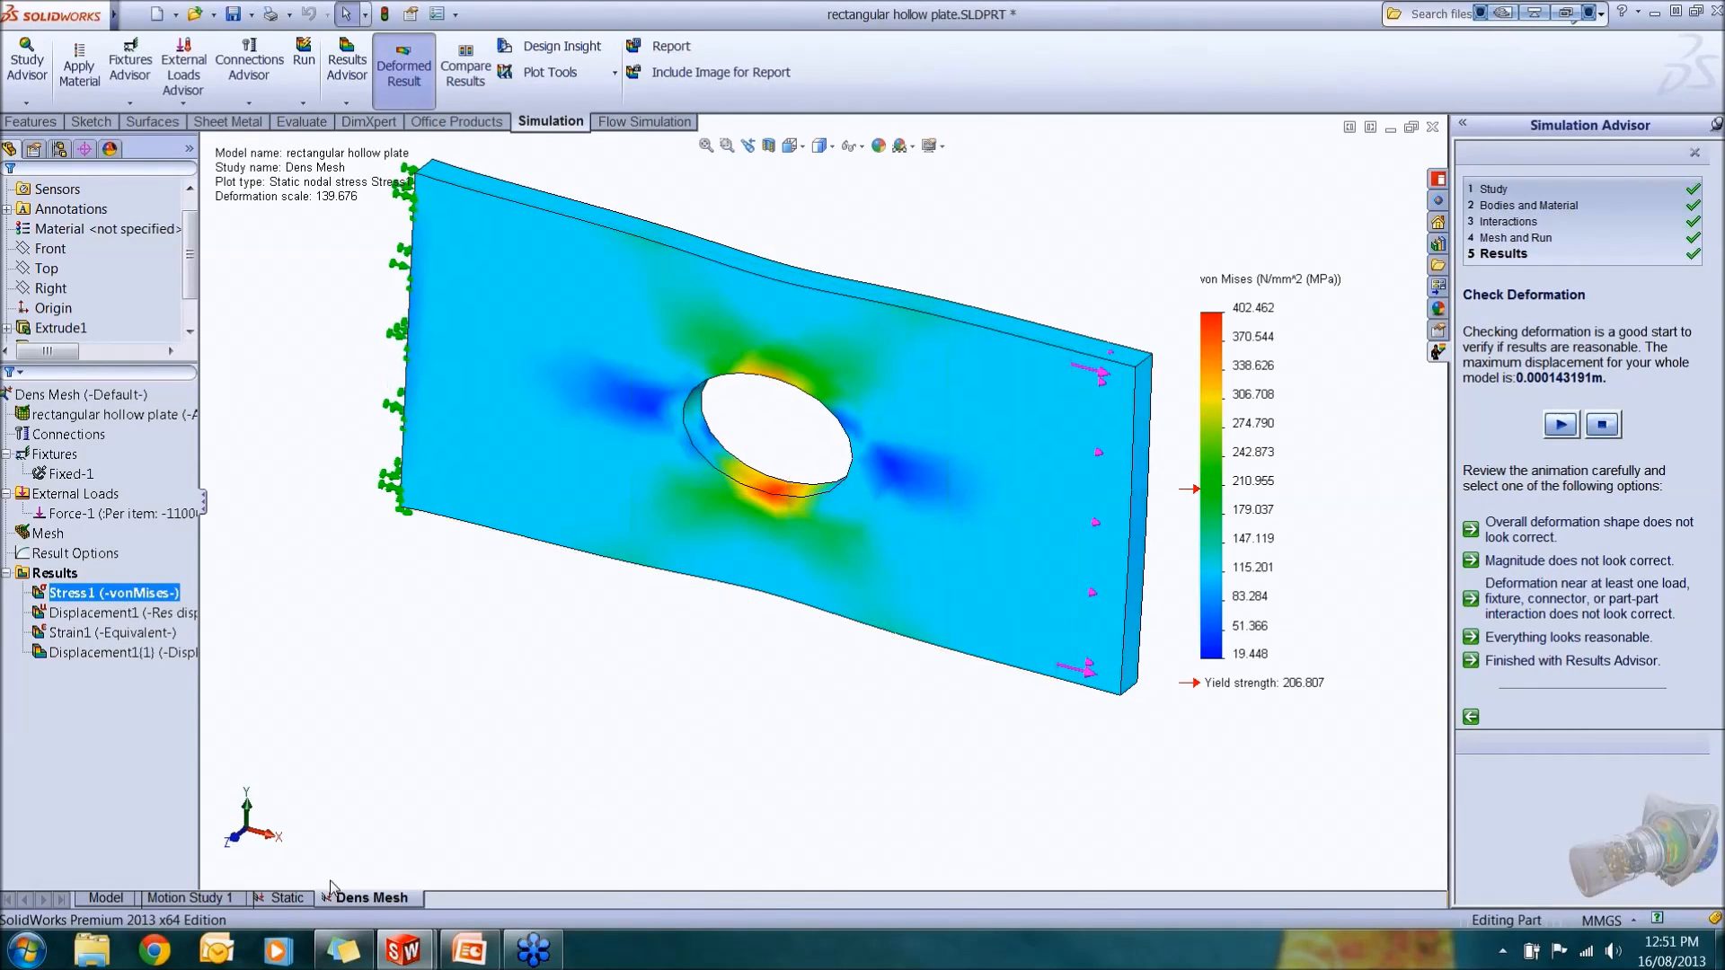
# Compare the von Mises stress plot of the Static study with that of the Dens Mesh study.
pyautogui.click(286, 897)
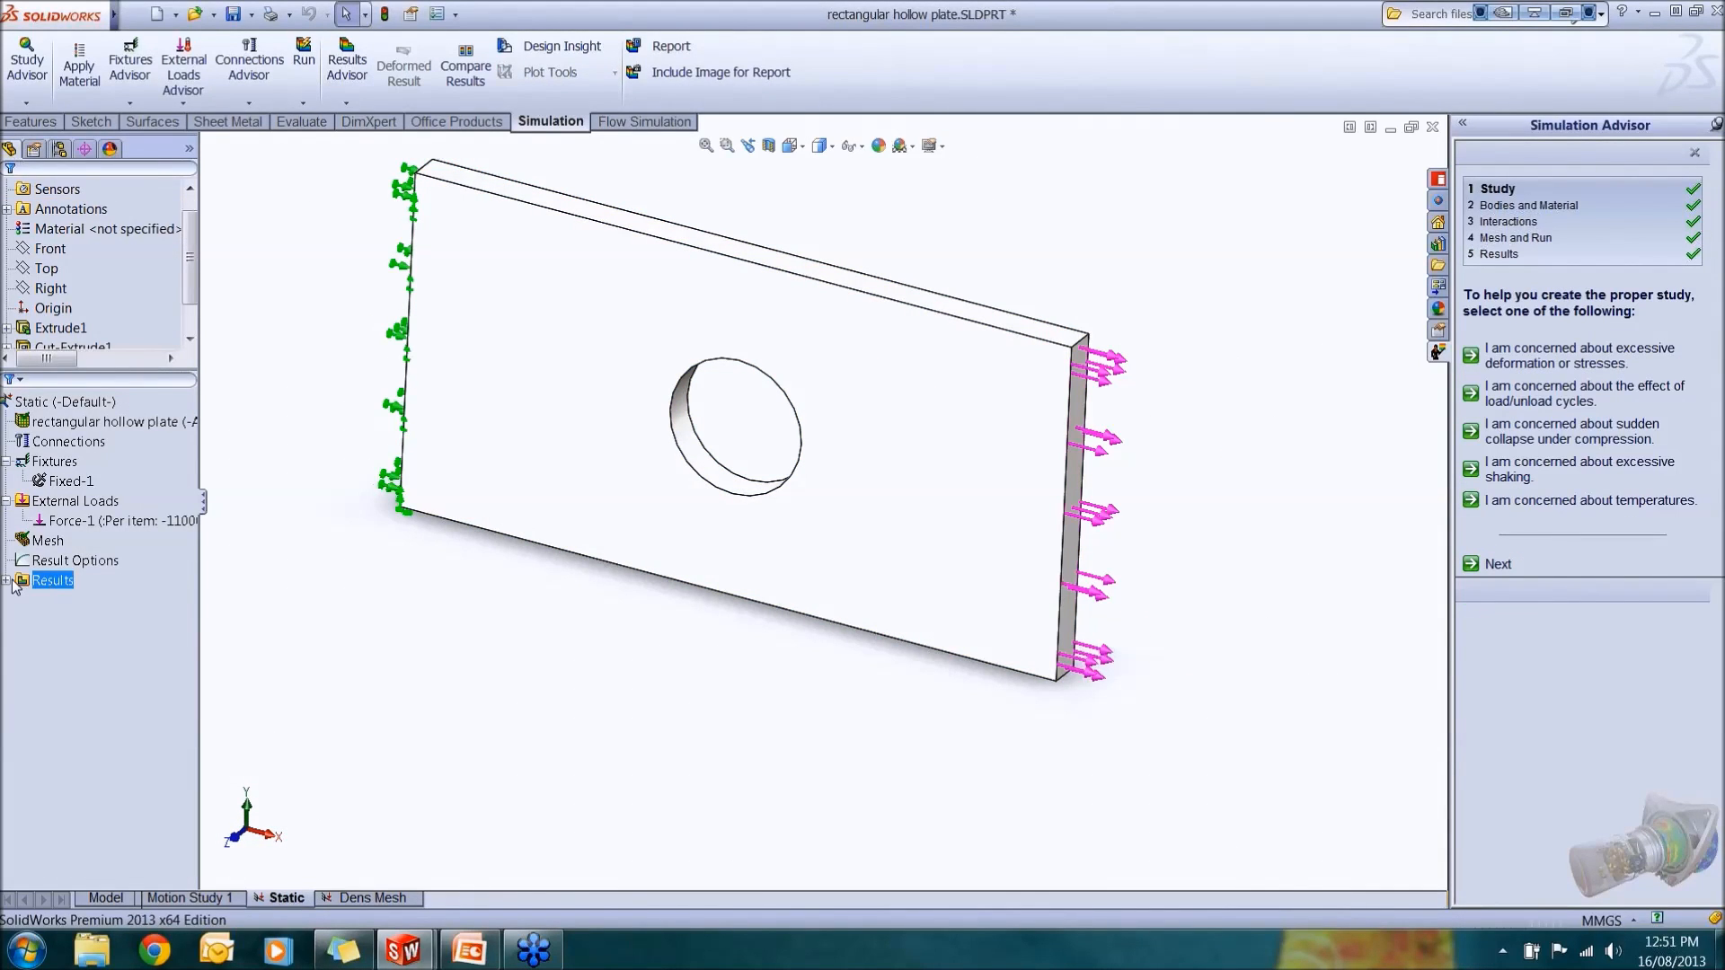
pyautogui.doubleClick(53, 580)
pyautogui.doubleClick(94, 600)
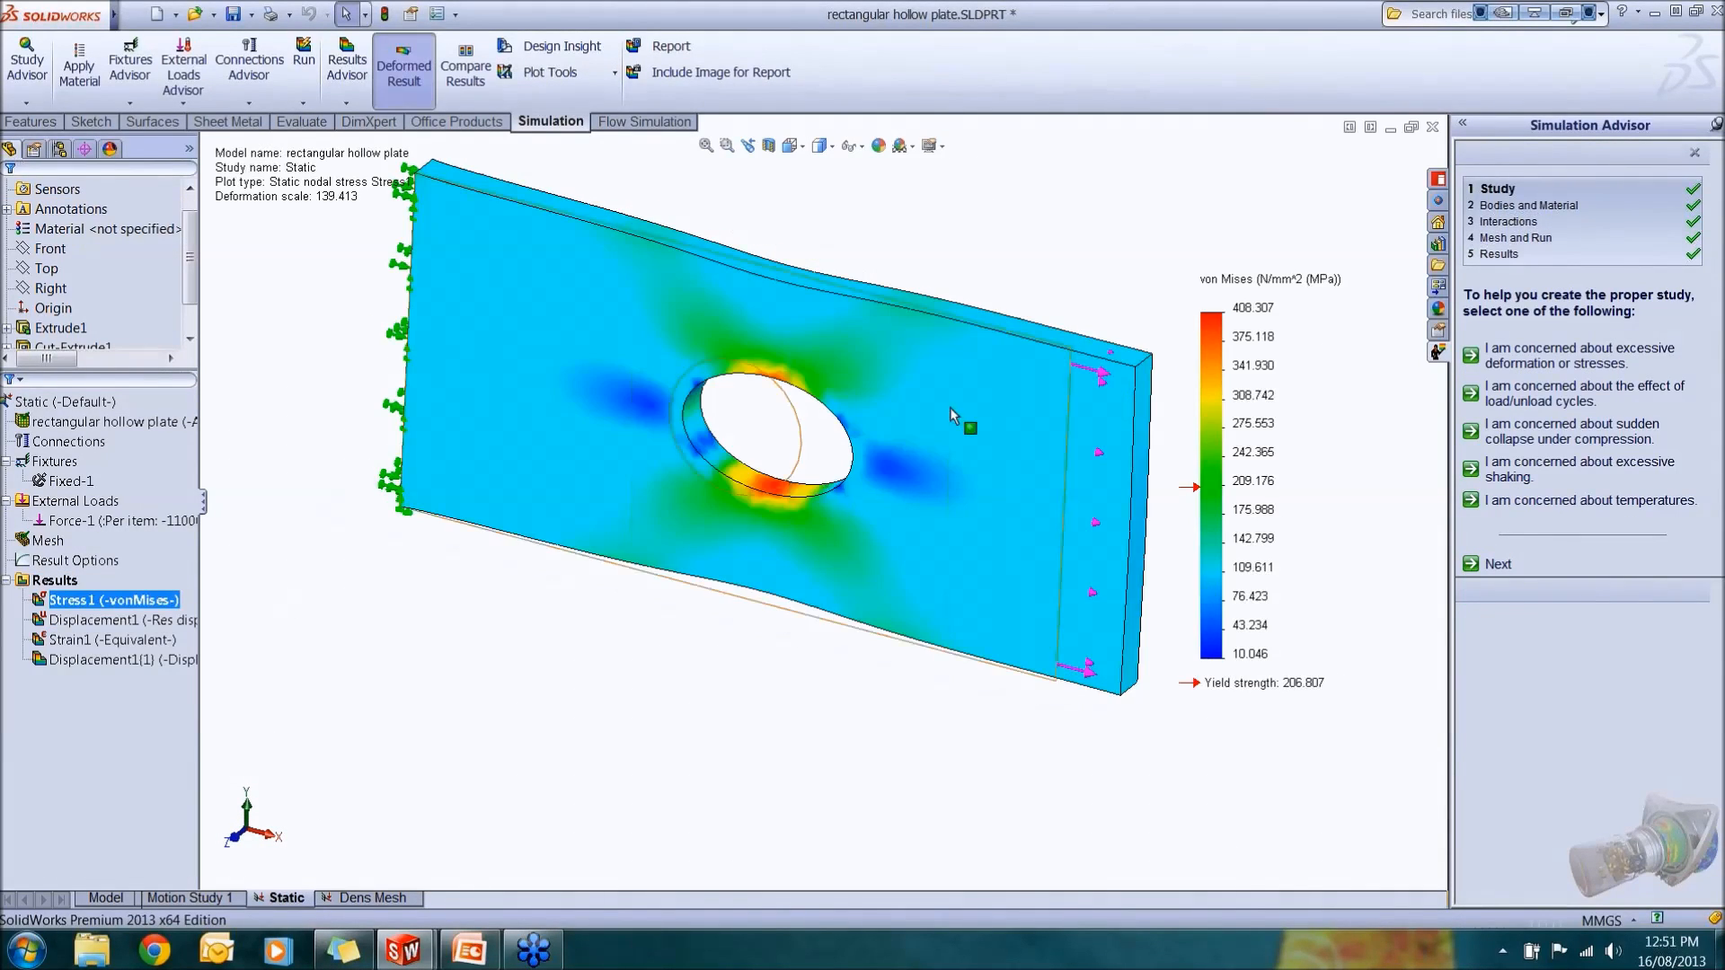
pyautogui.click(384, 902)
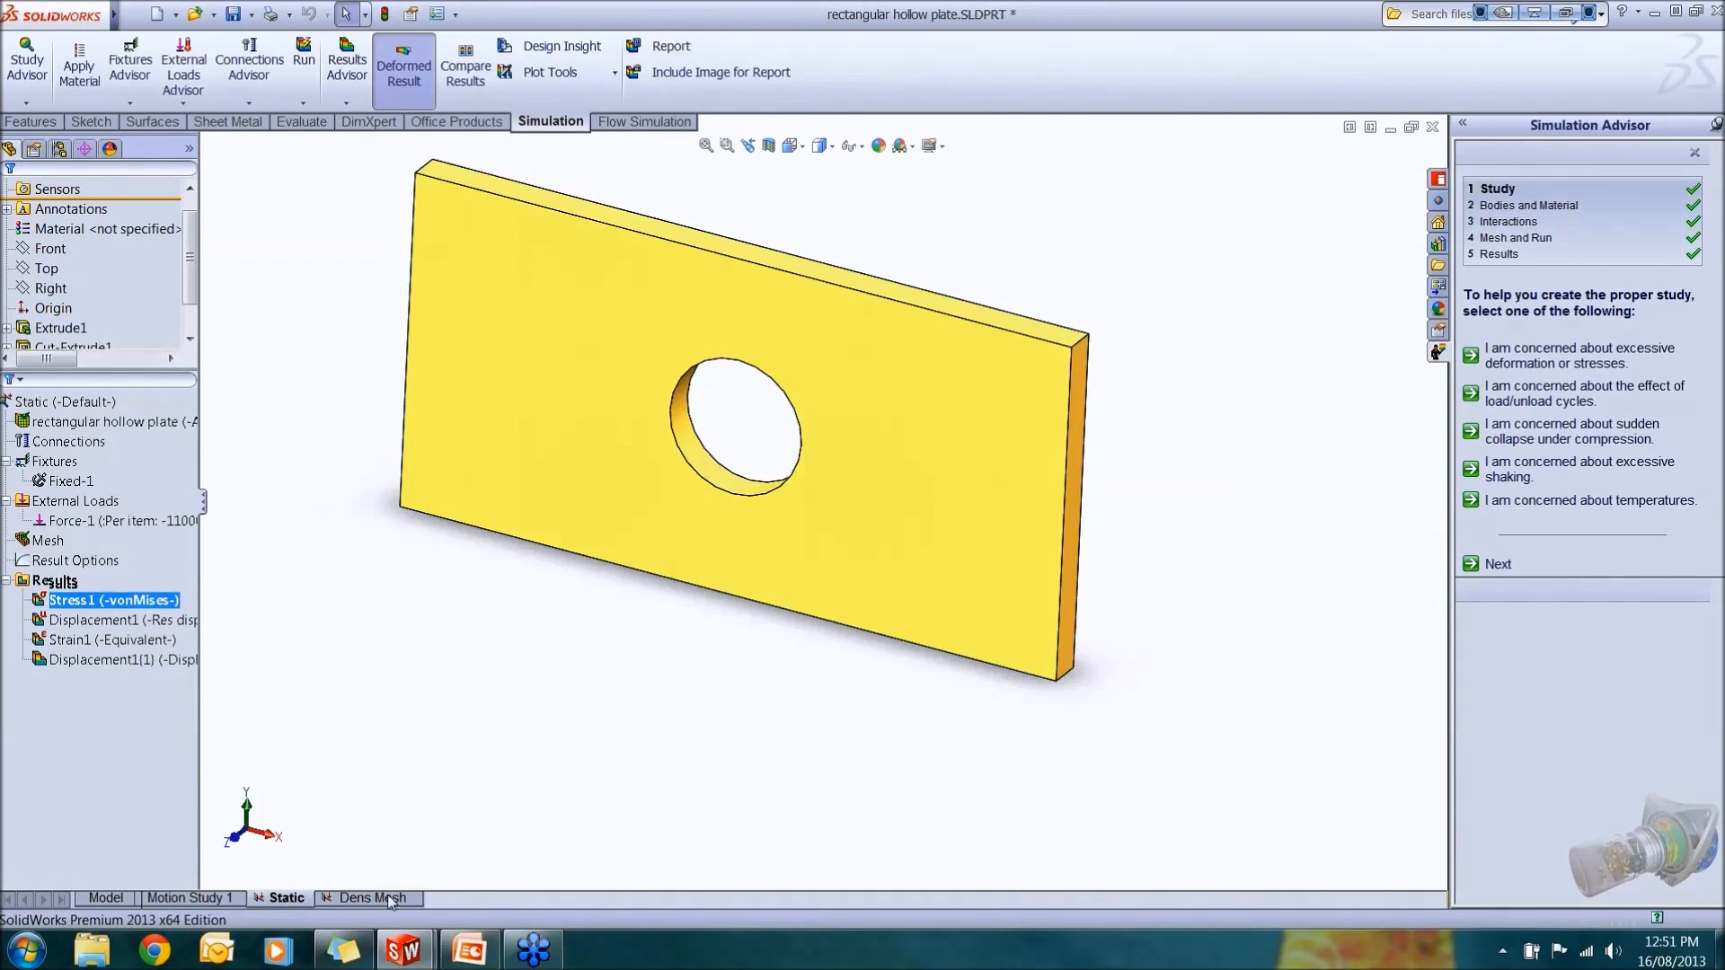
pyautogui.click(130, 595)
pyautogui.click(113, 674)
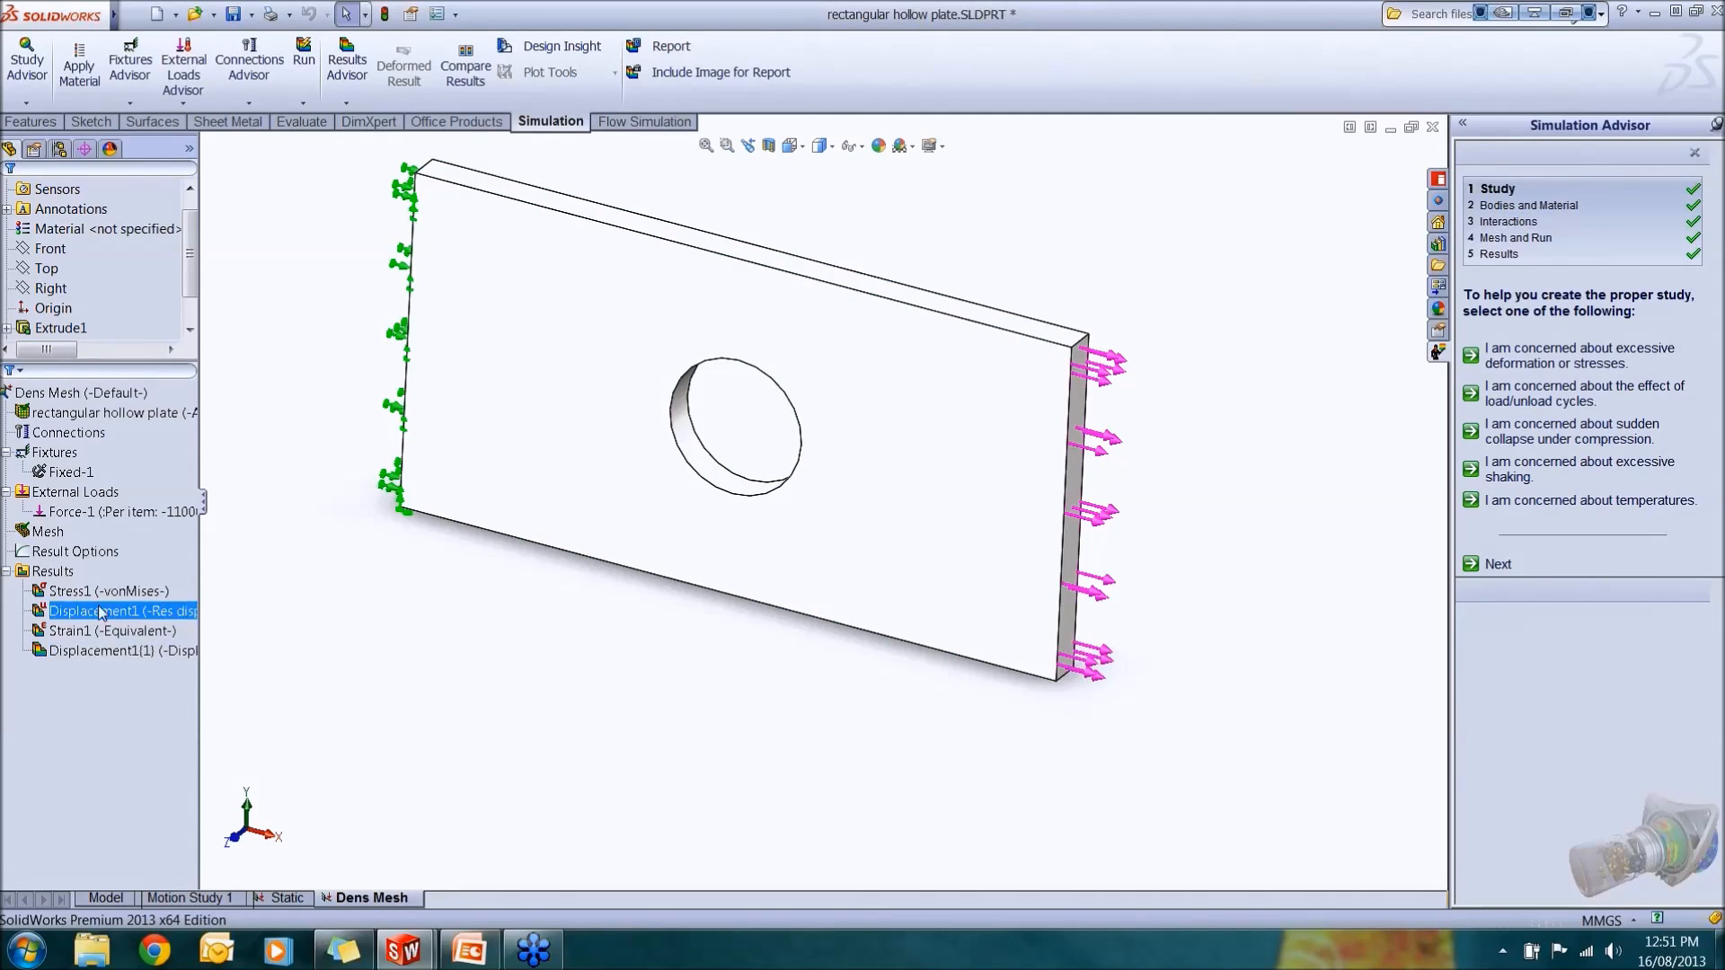
pyautogui.doubleClick(82, 596)
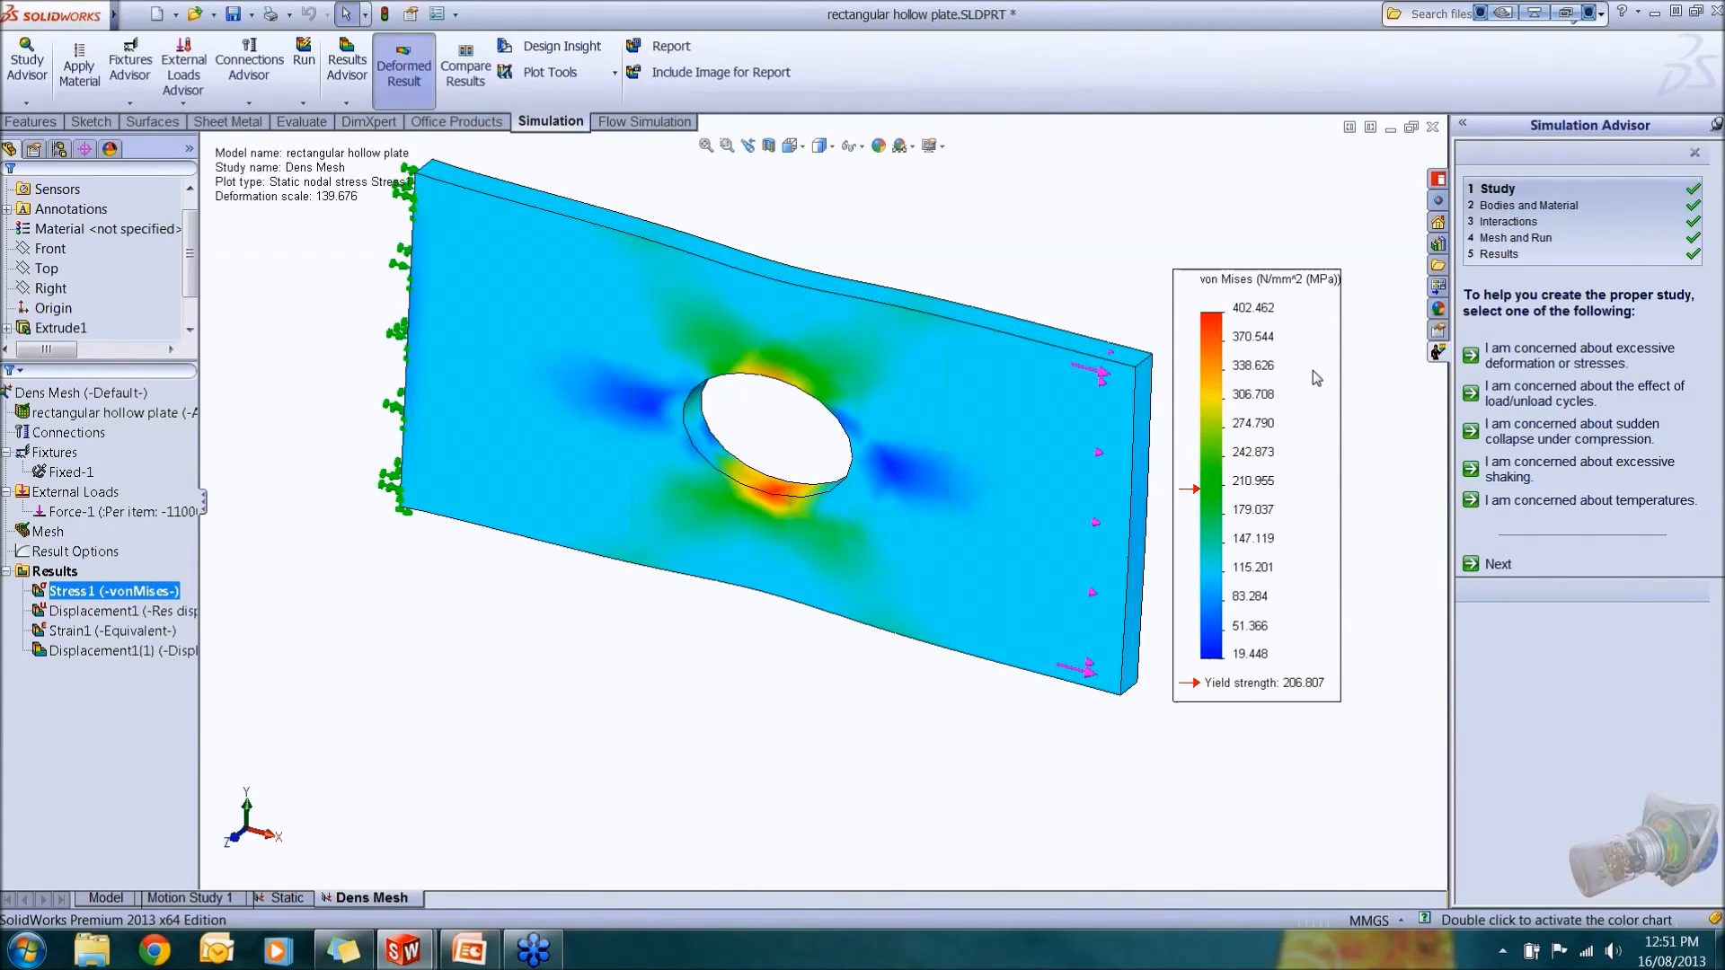
# Compare the resultant displacement plots of the Dens Mesh and Static studies.
pyautogui.doubleClick(153, 613)
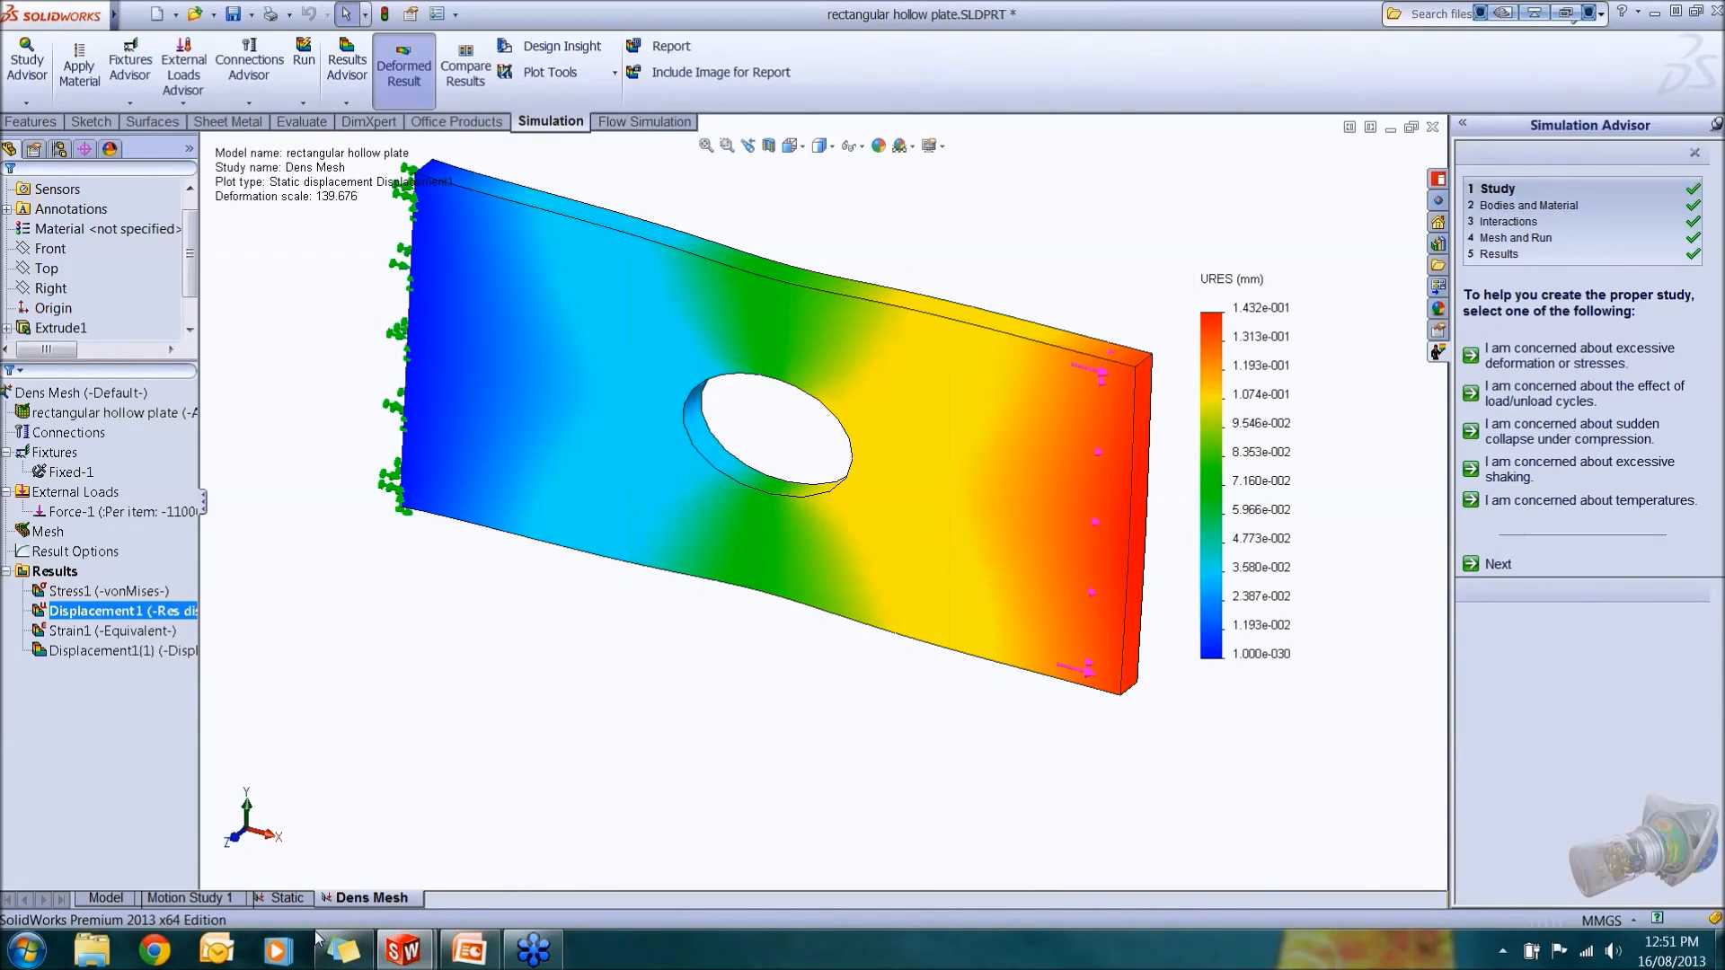
pyautogui.click(287, 898)
pyautogui.keyDown('ctrl'); pyautogui.click(153, 638); pyautogui.keyUp('ctrl')
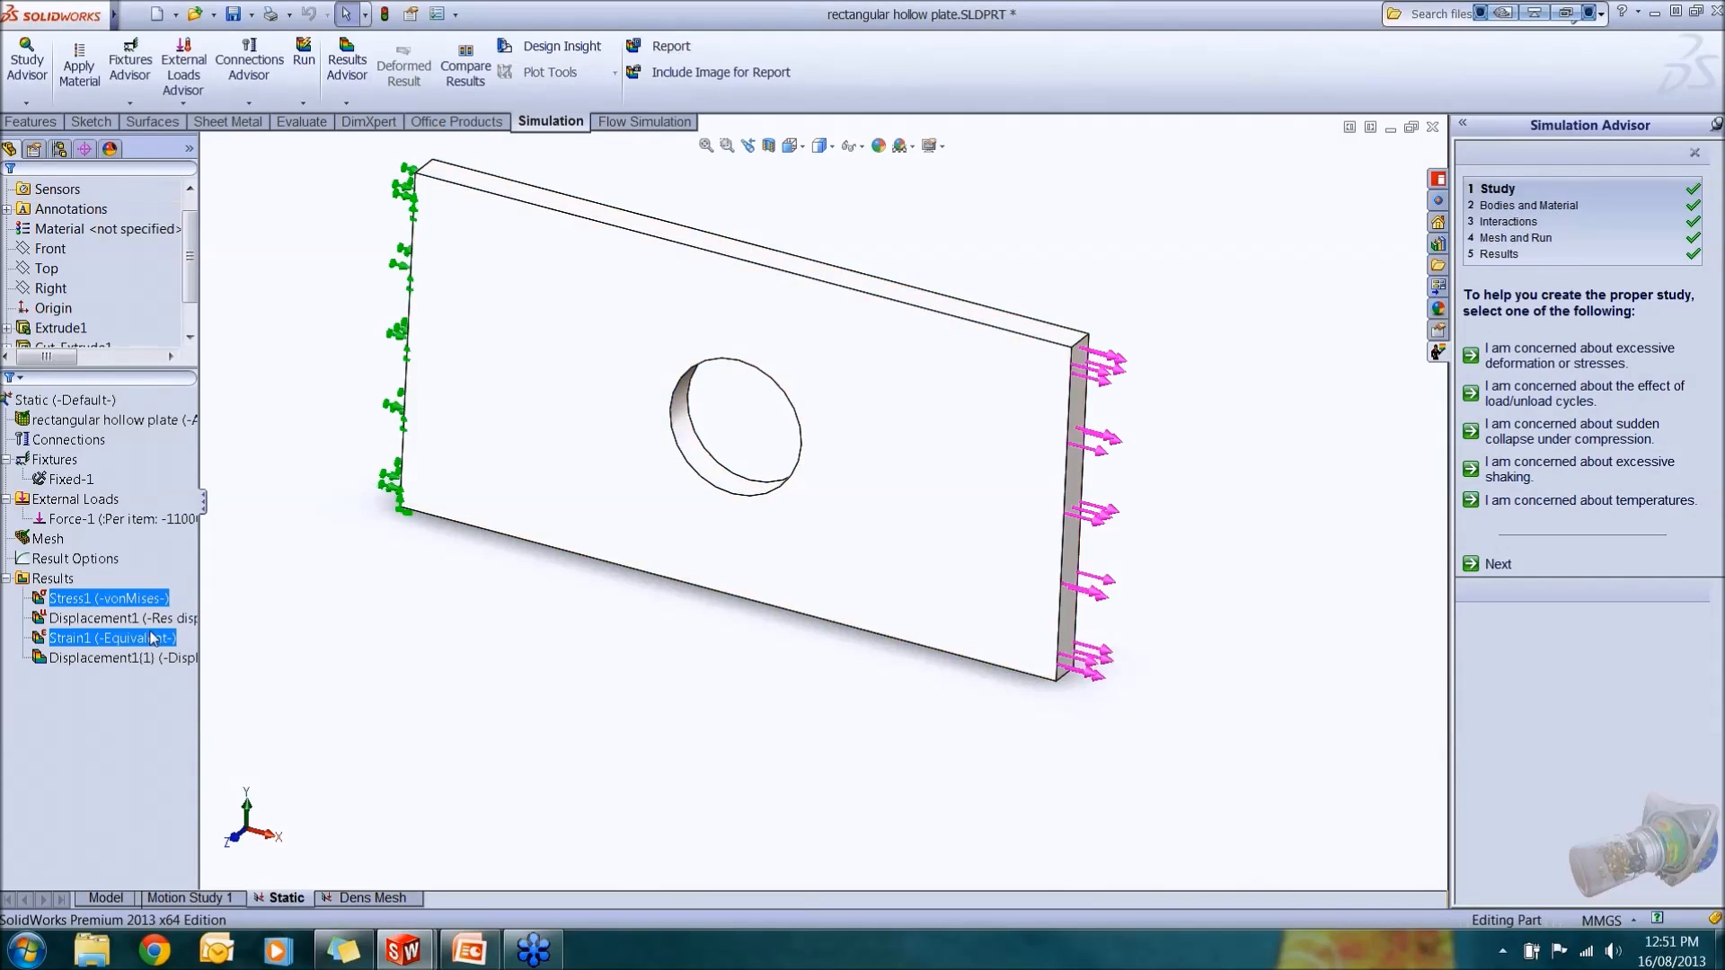
pyautogui.doubleClick(144, 619)
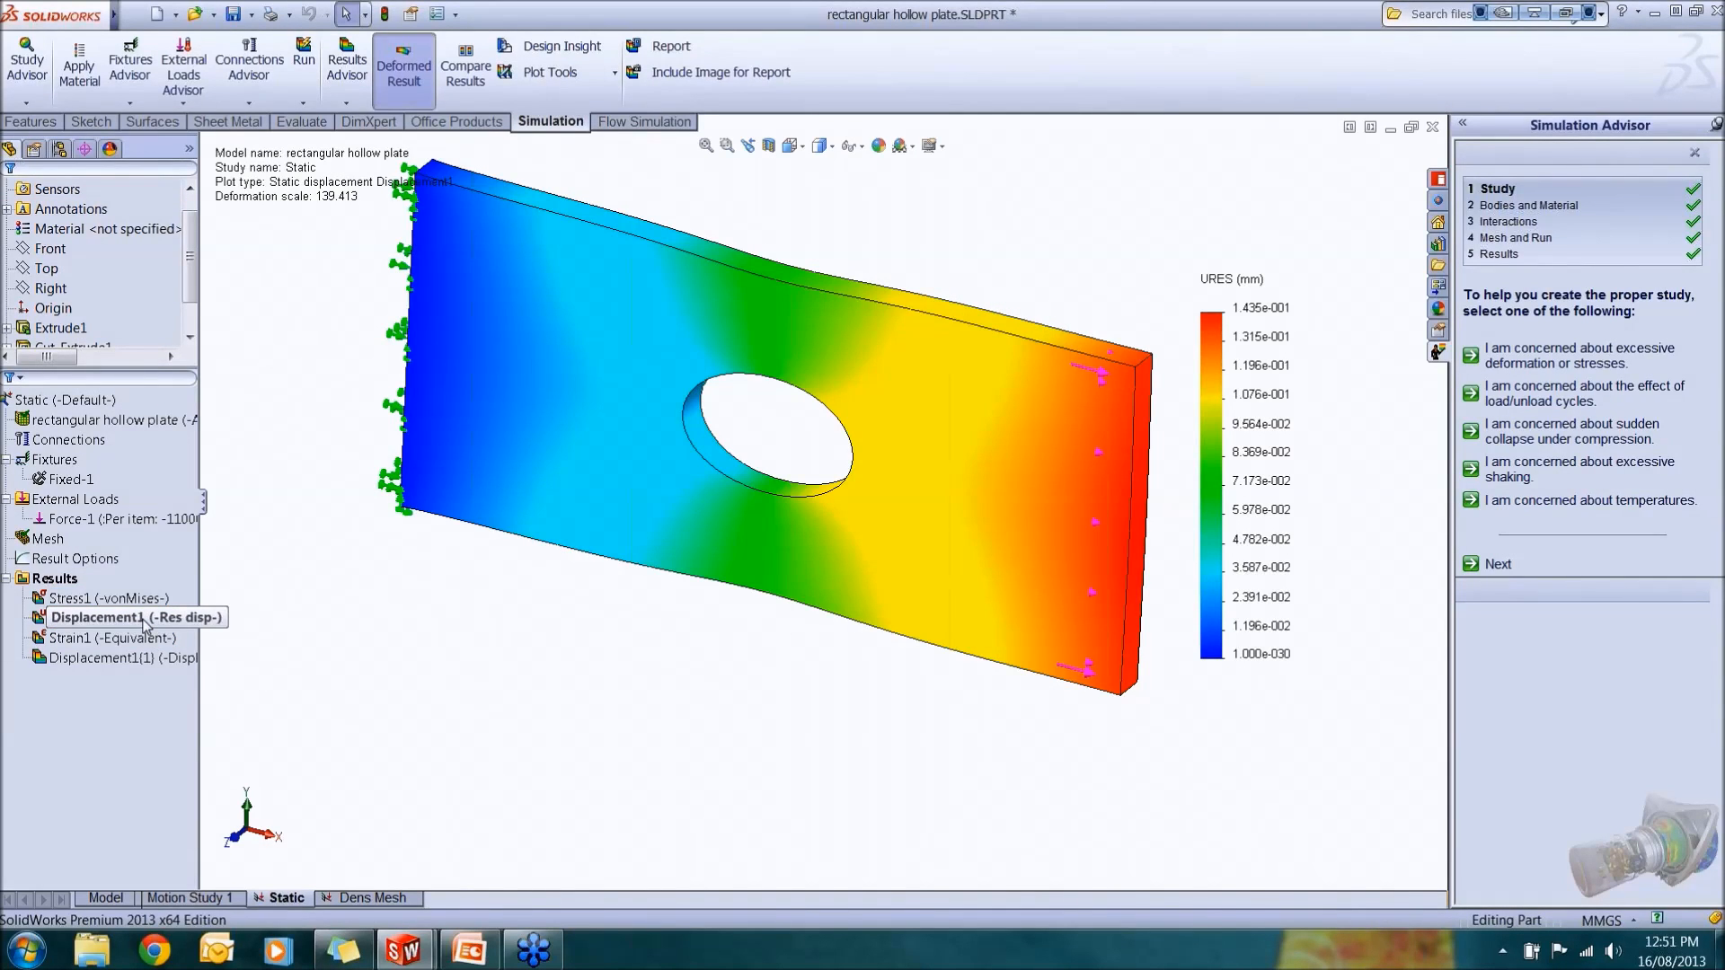
# Return to the Dens Mesh study and switch to the PowerPoint slide summarising the convergence study results.
pyautogui.click(363, 898)
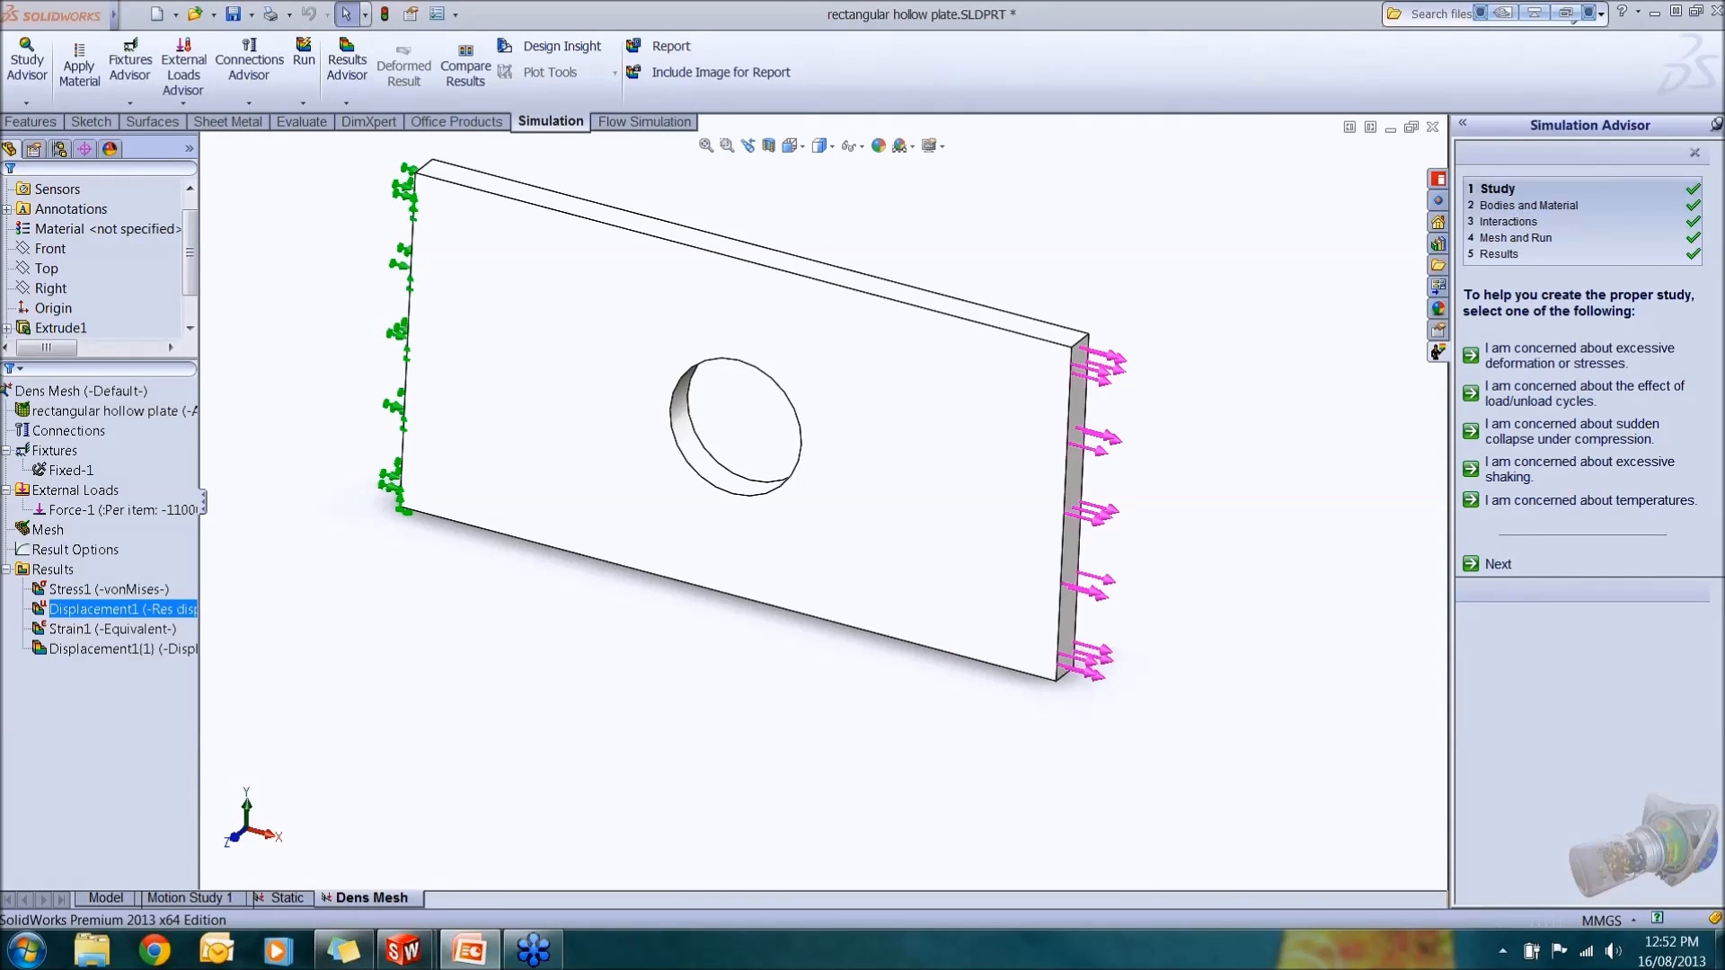
pyautogui.click(470, 949)
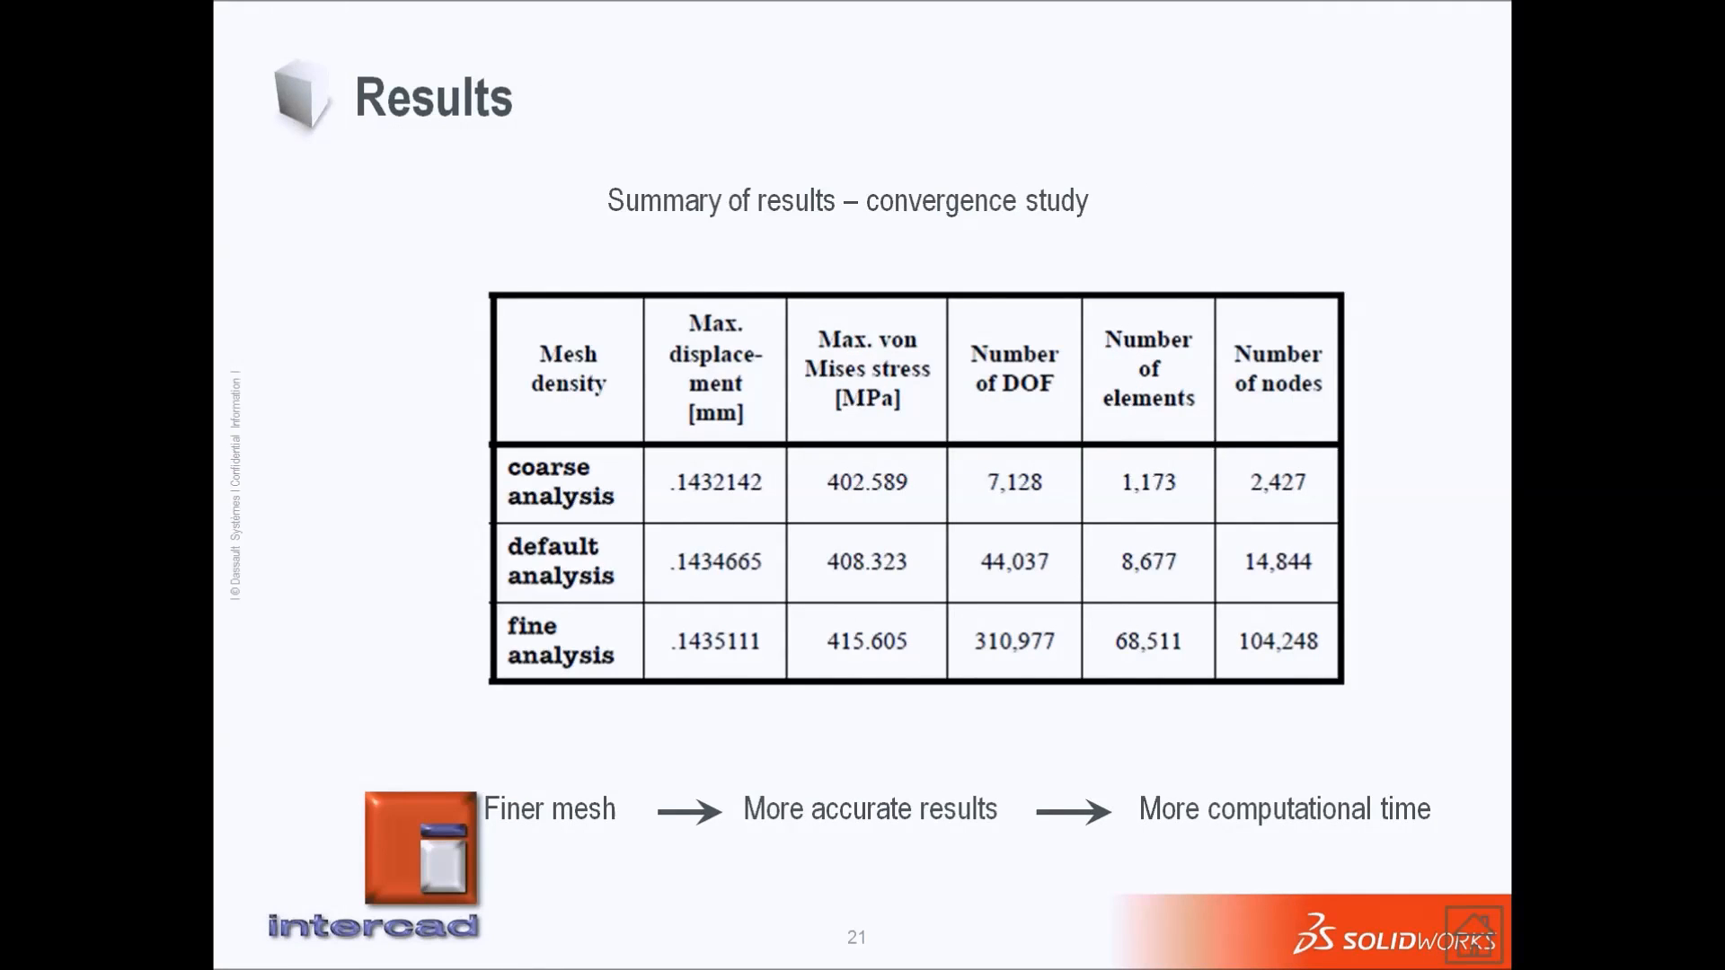